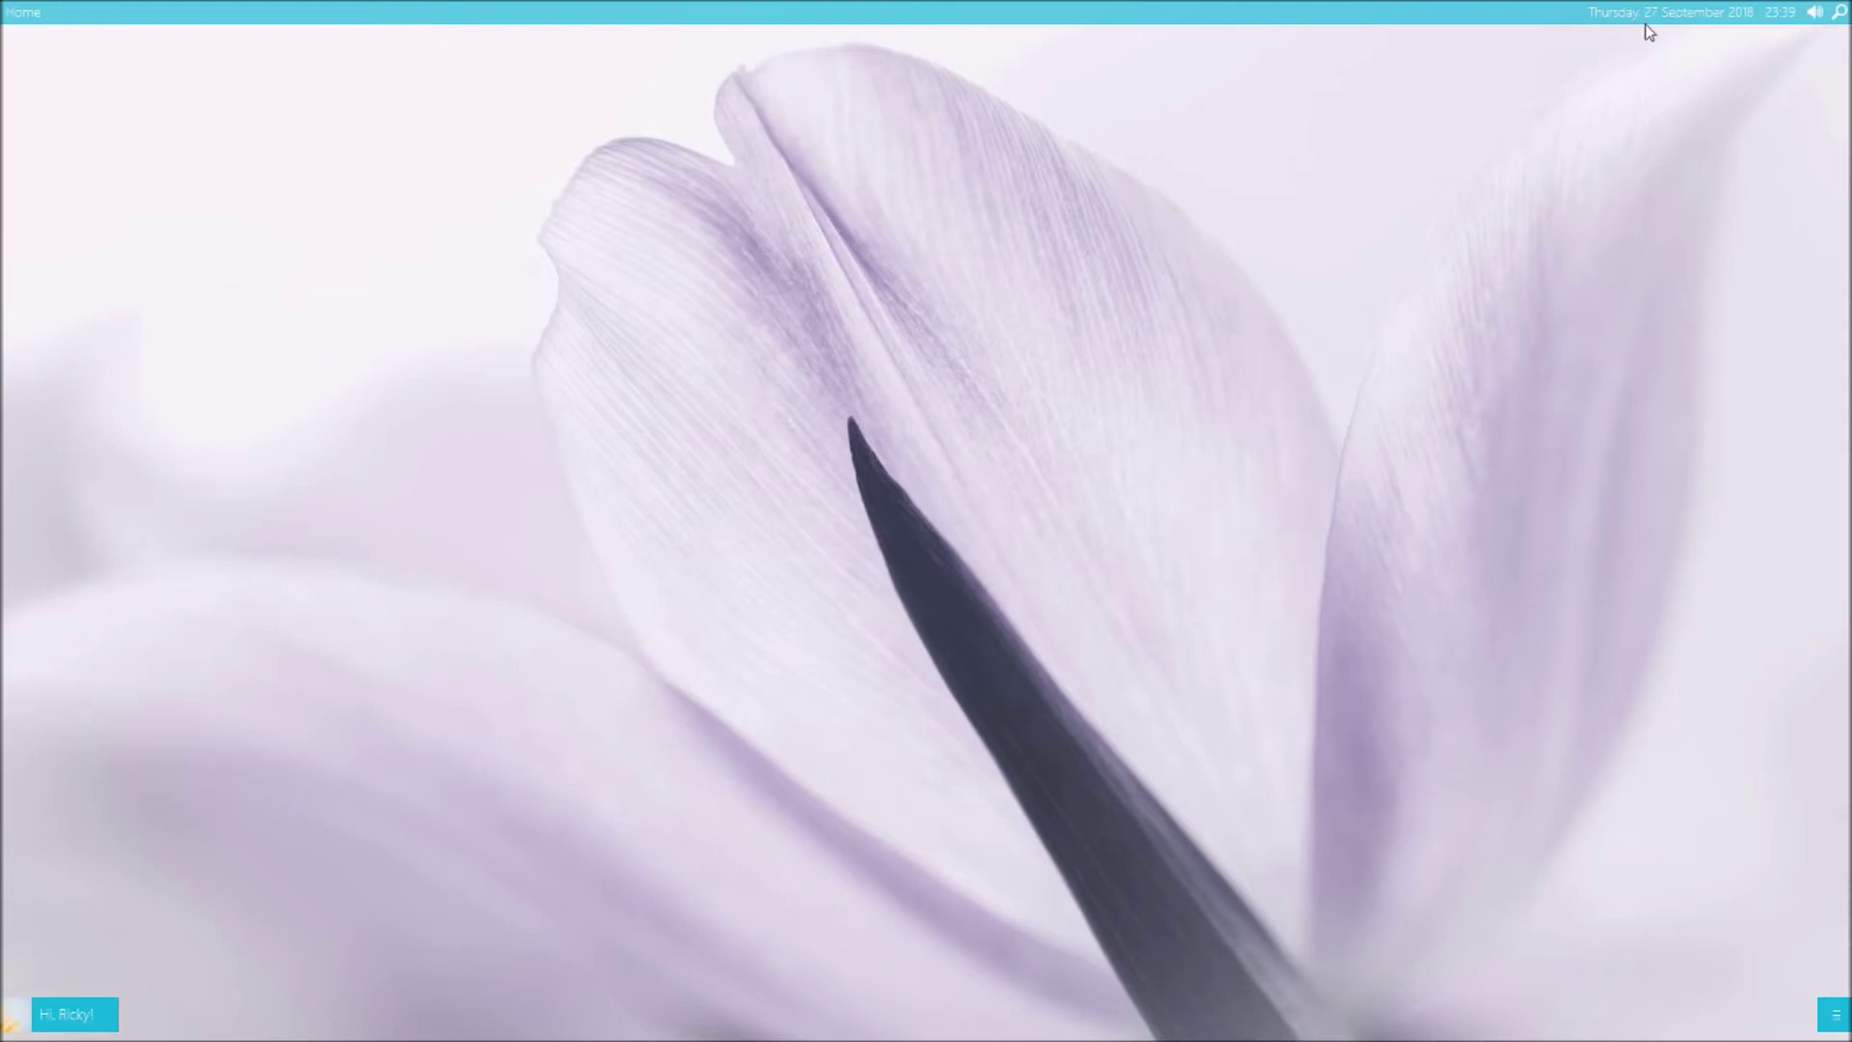
Open the Assist feature from the desktop and close its window
{"action": "left_click", "coordinate": [1840, 12]}
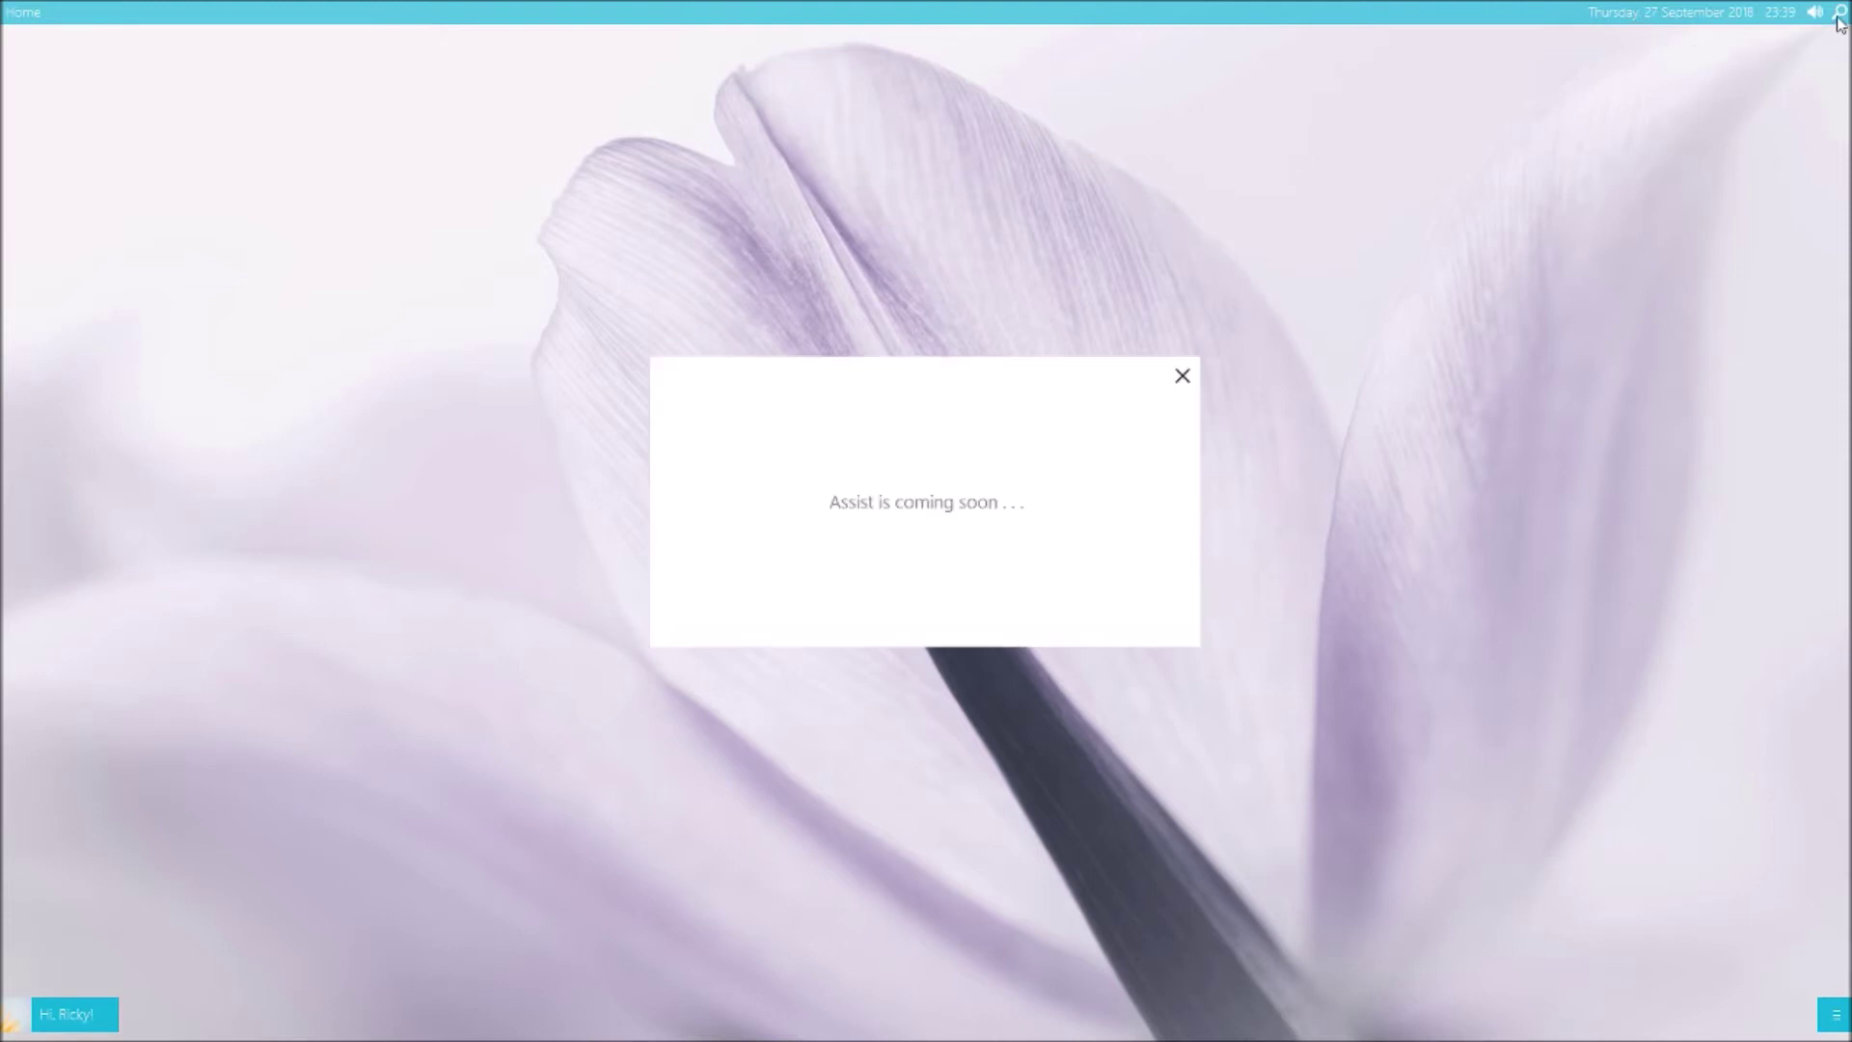
{"action": "left_click", "coordinate": [1183, 376]}
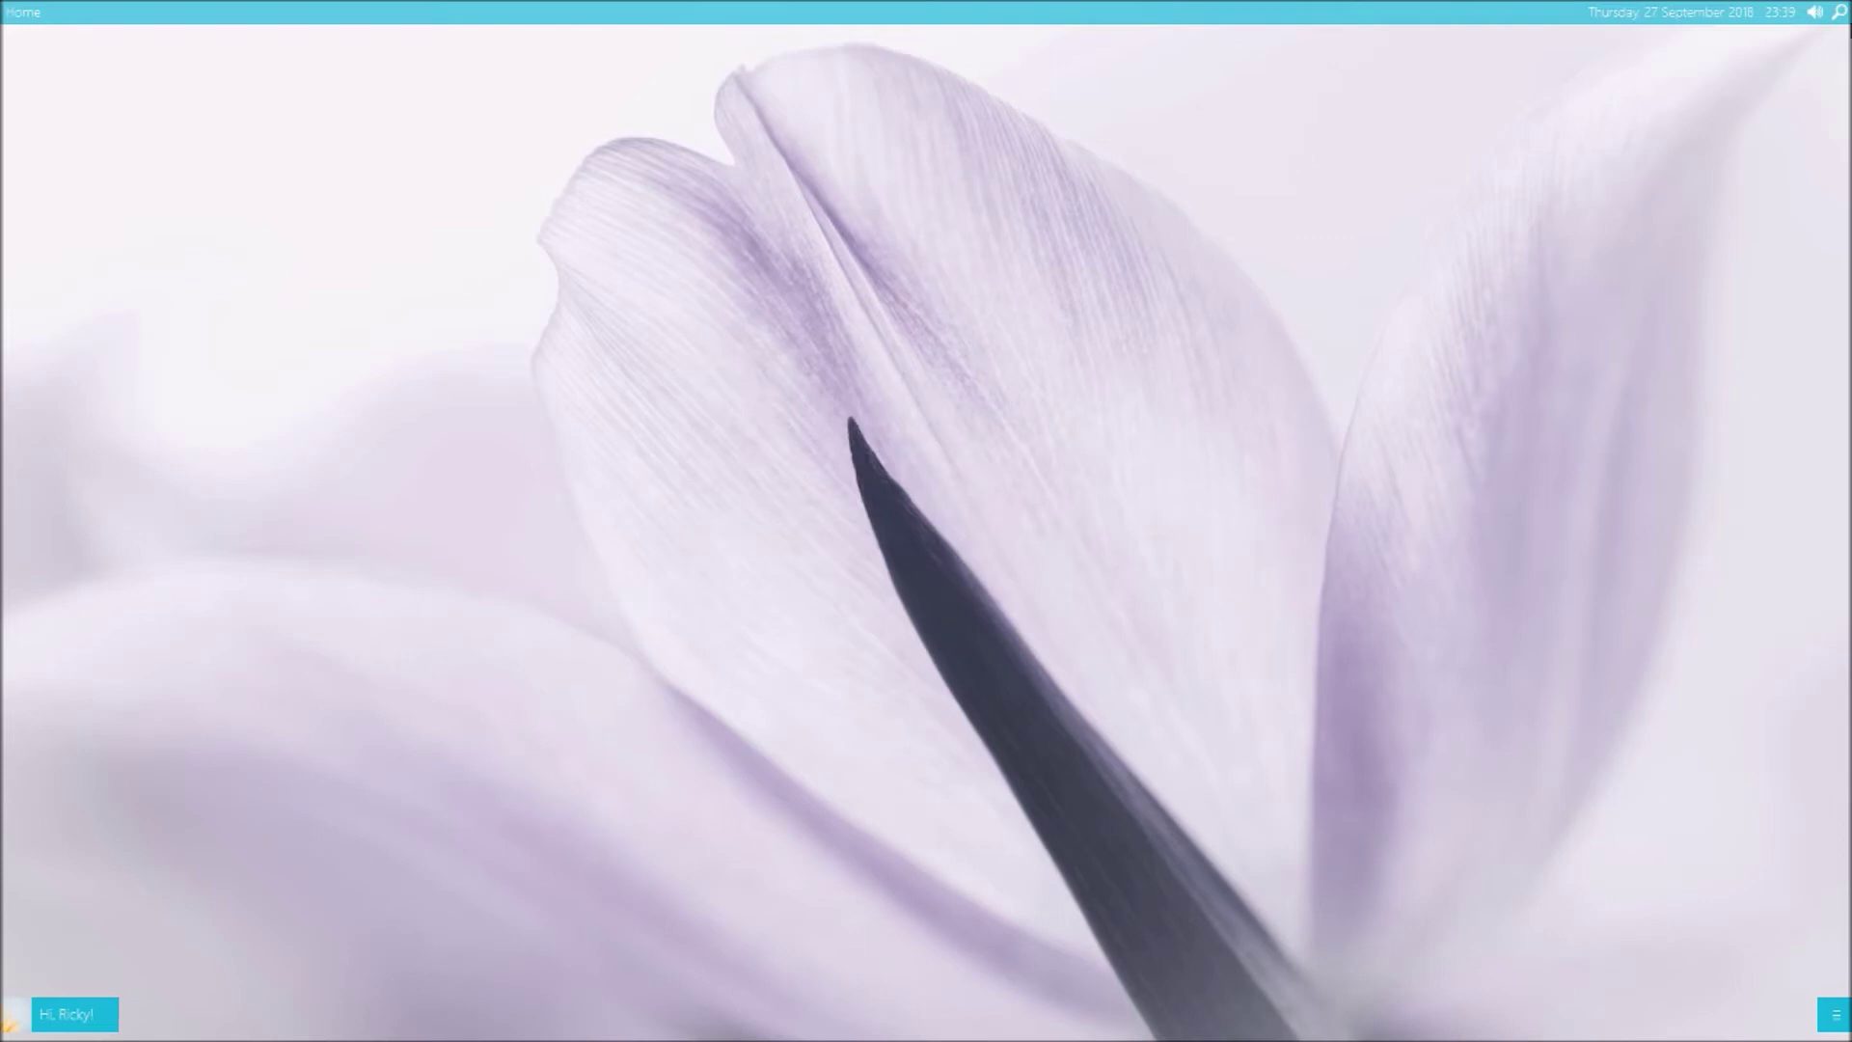
Raise the system volume to 100 and hide the volume controls
{"action": "left_click", "coordinate": [1814, 14]}
{"action": "left_click", "coordinate": [1751, 49]}
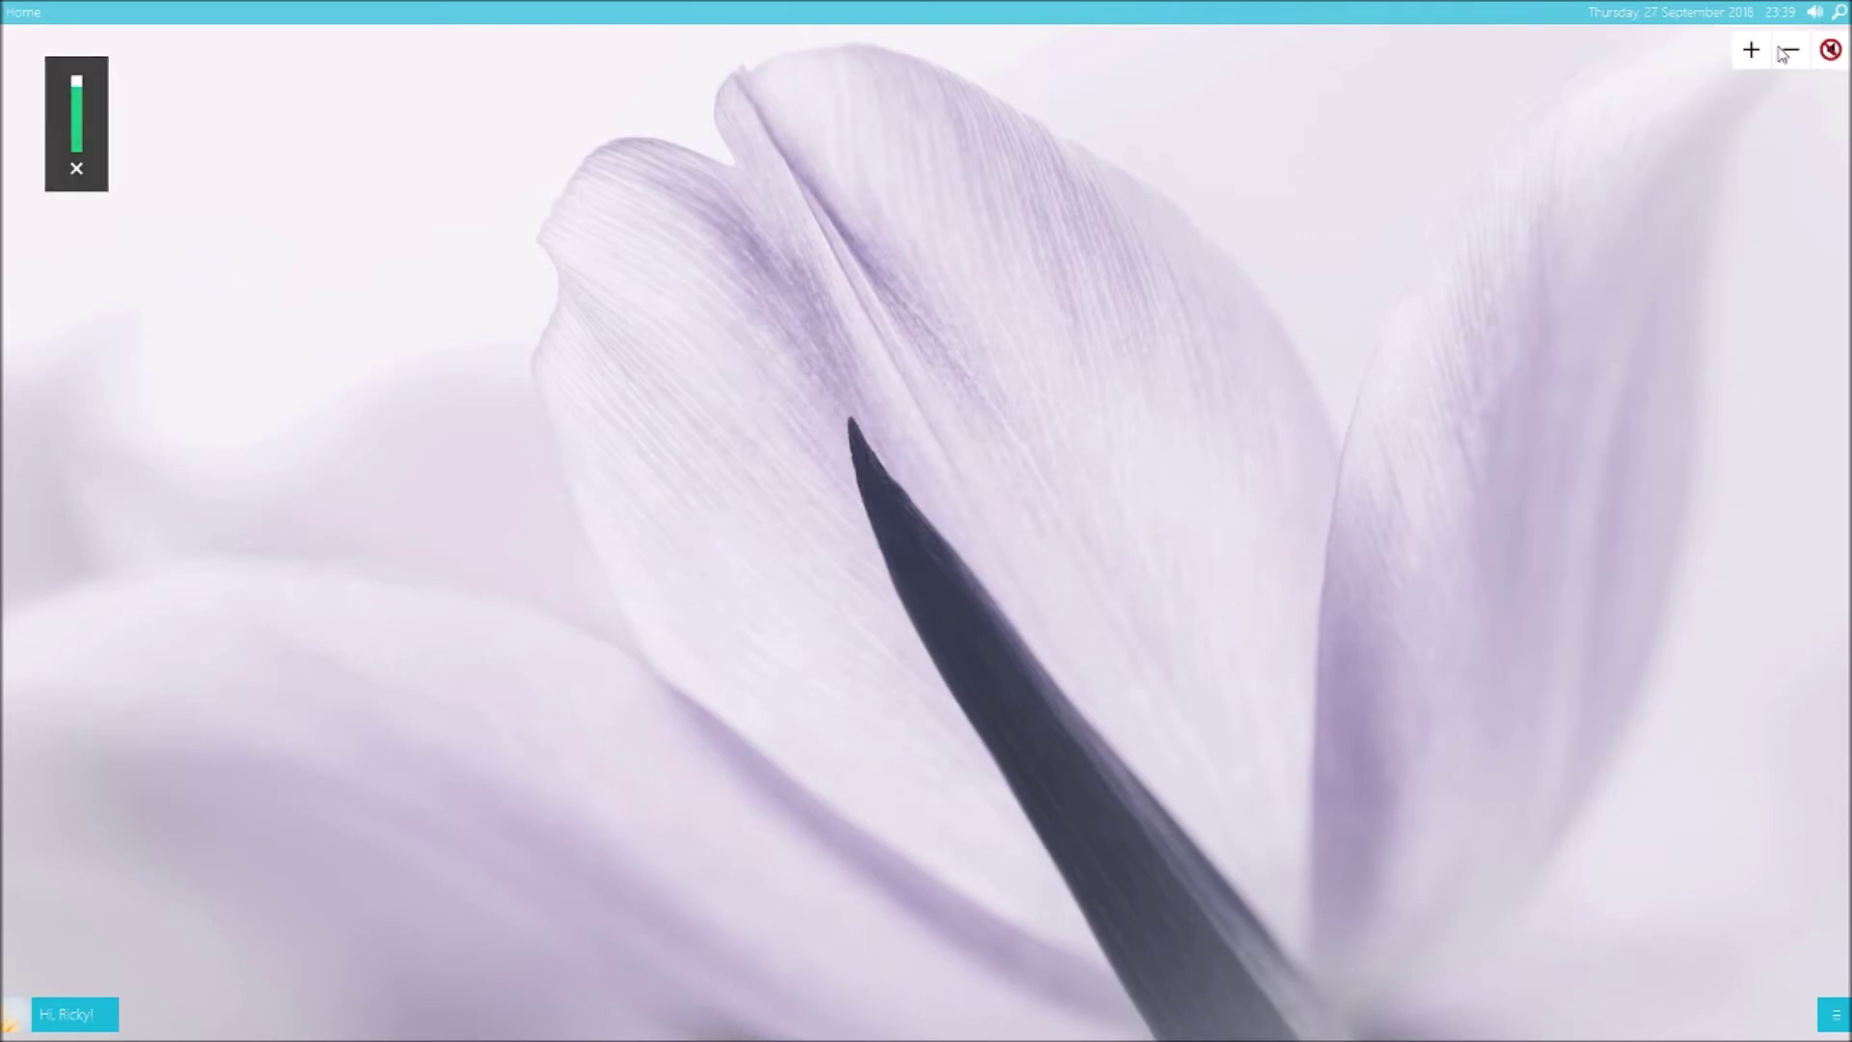
{"action": "left_click", "coordinate": [1752, 49]}
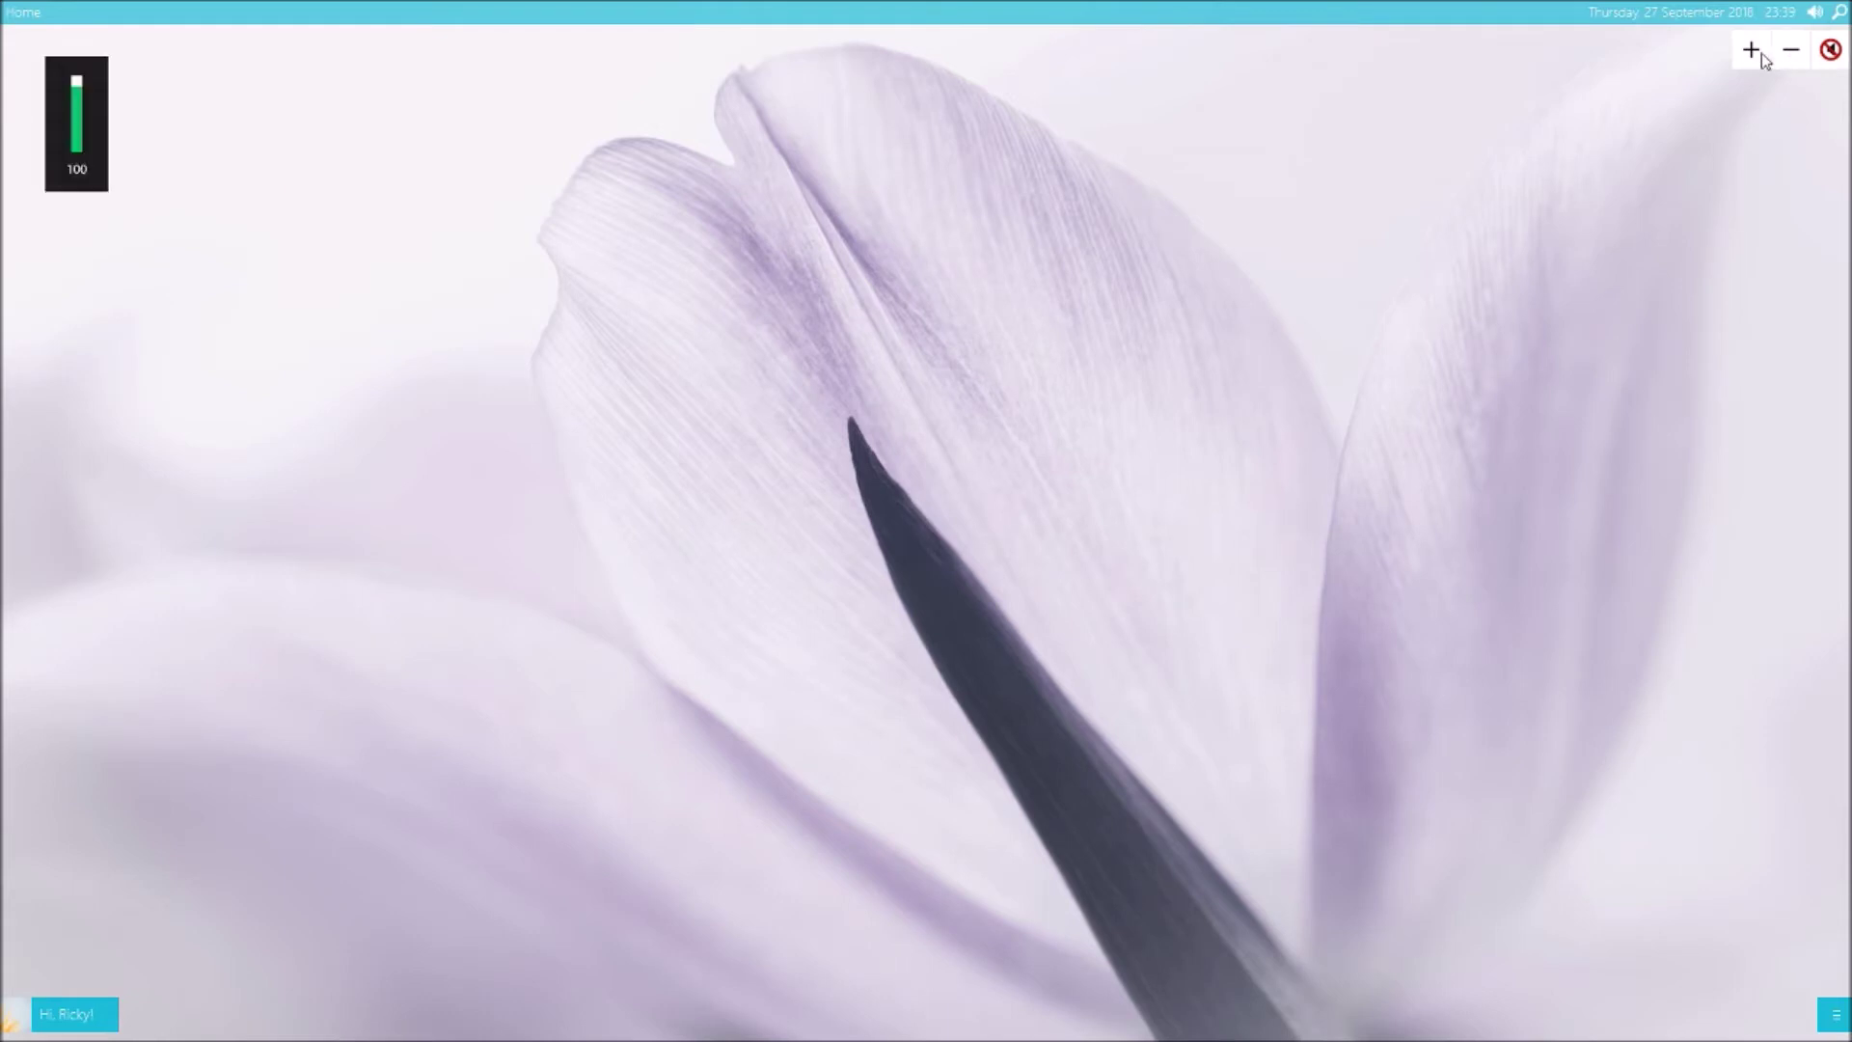
{"action": "left_click", "coordinate": [1753, 50]}
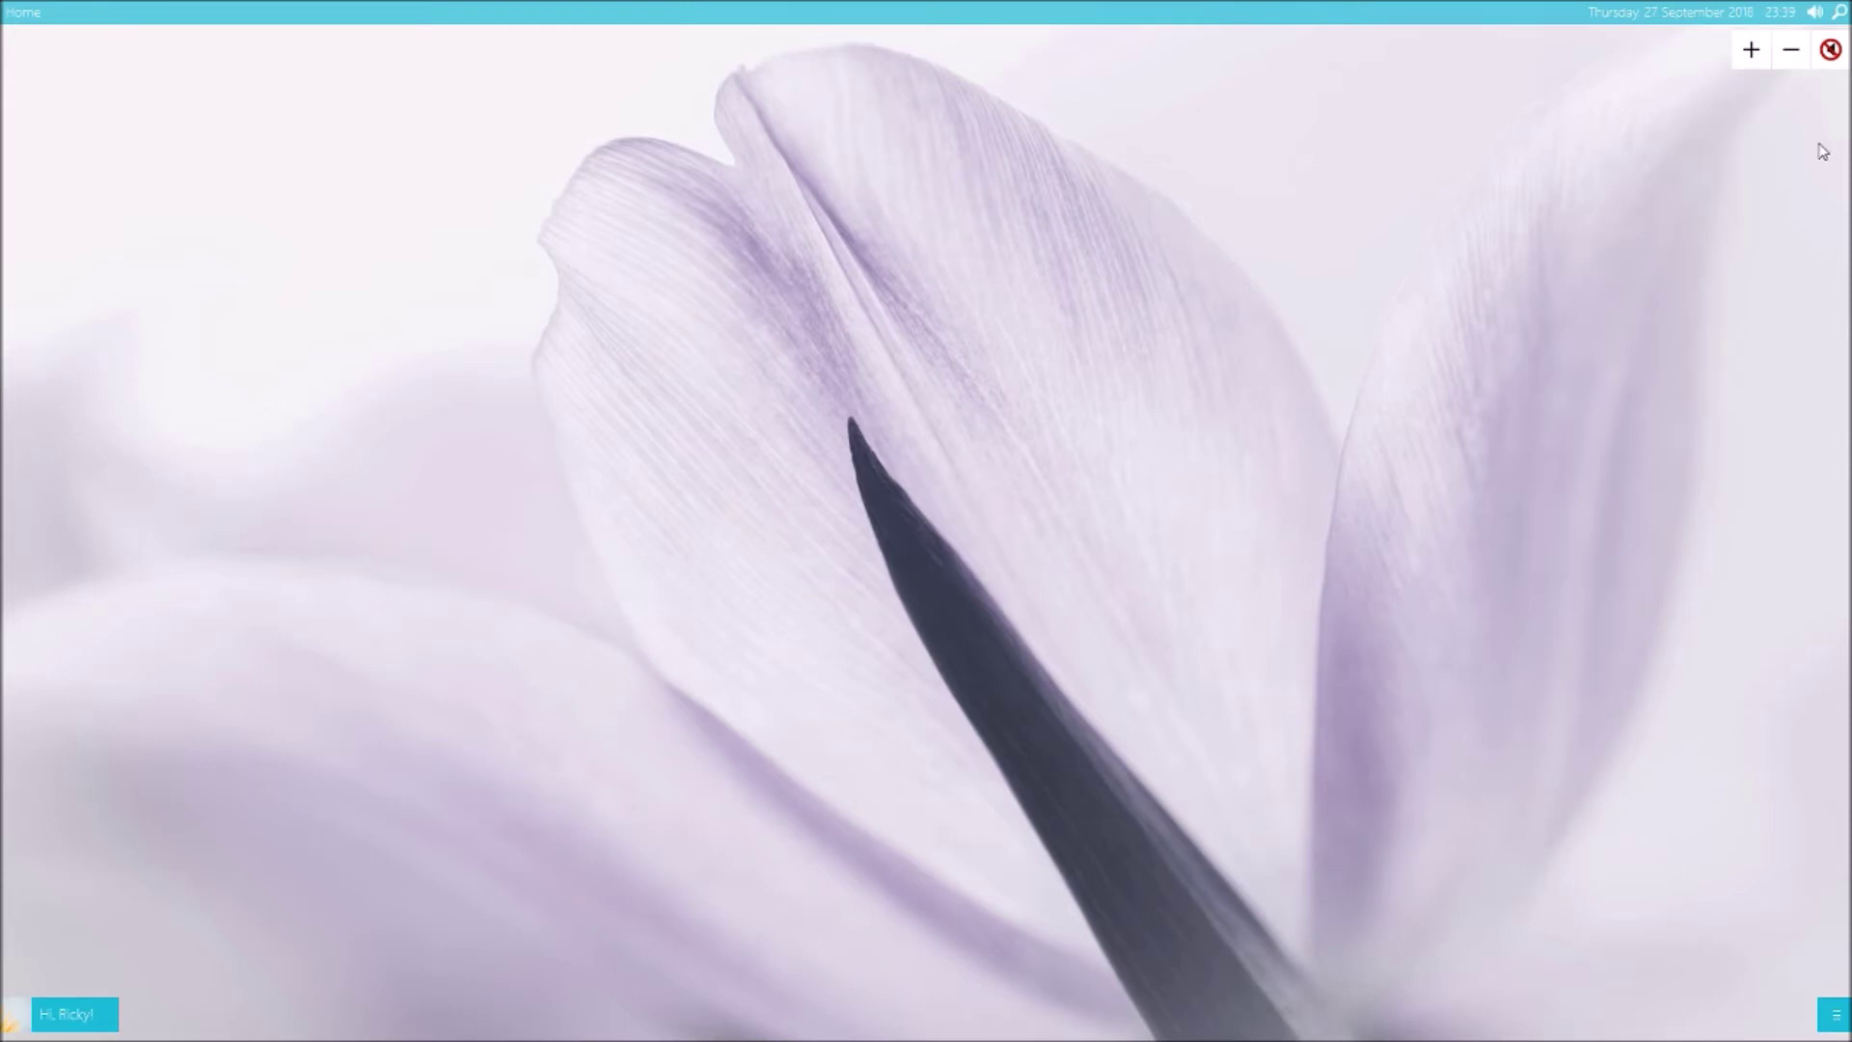
{"action": "left_click", "coordinate": [1818, 11]}
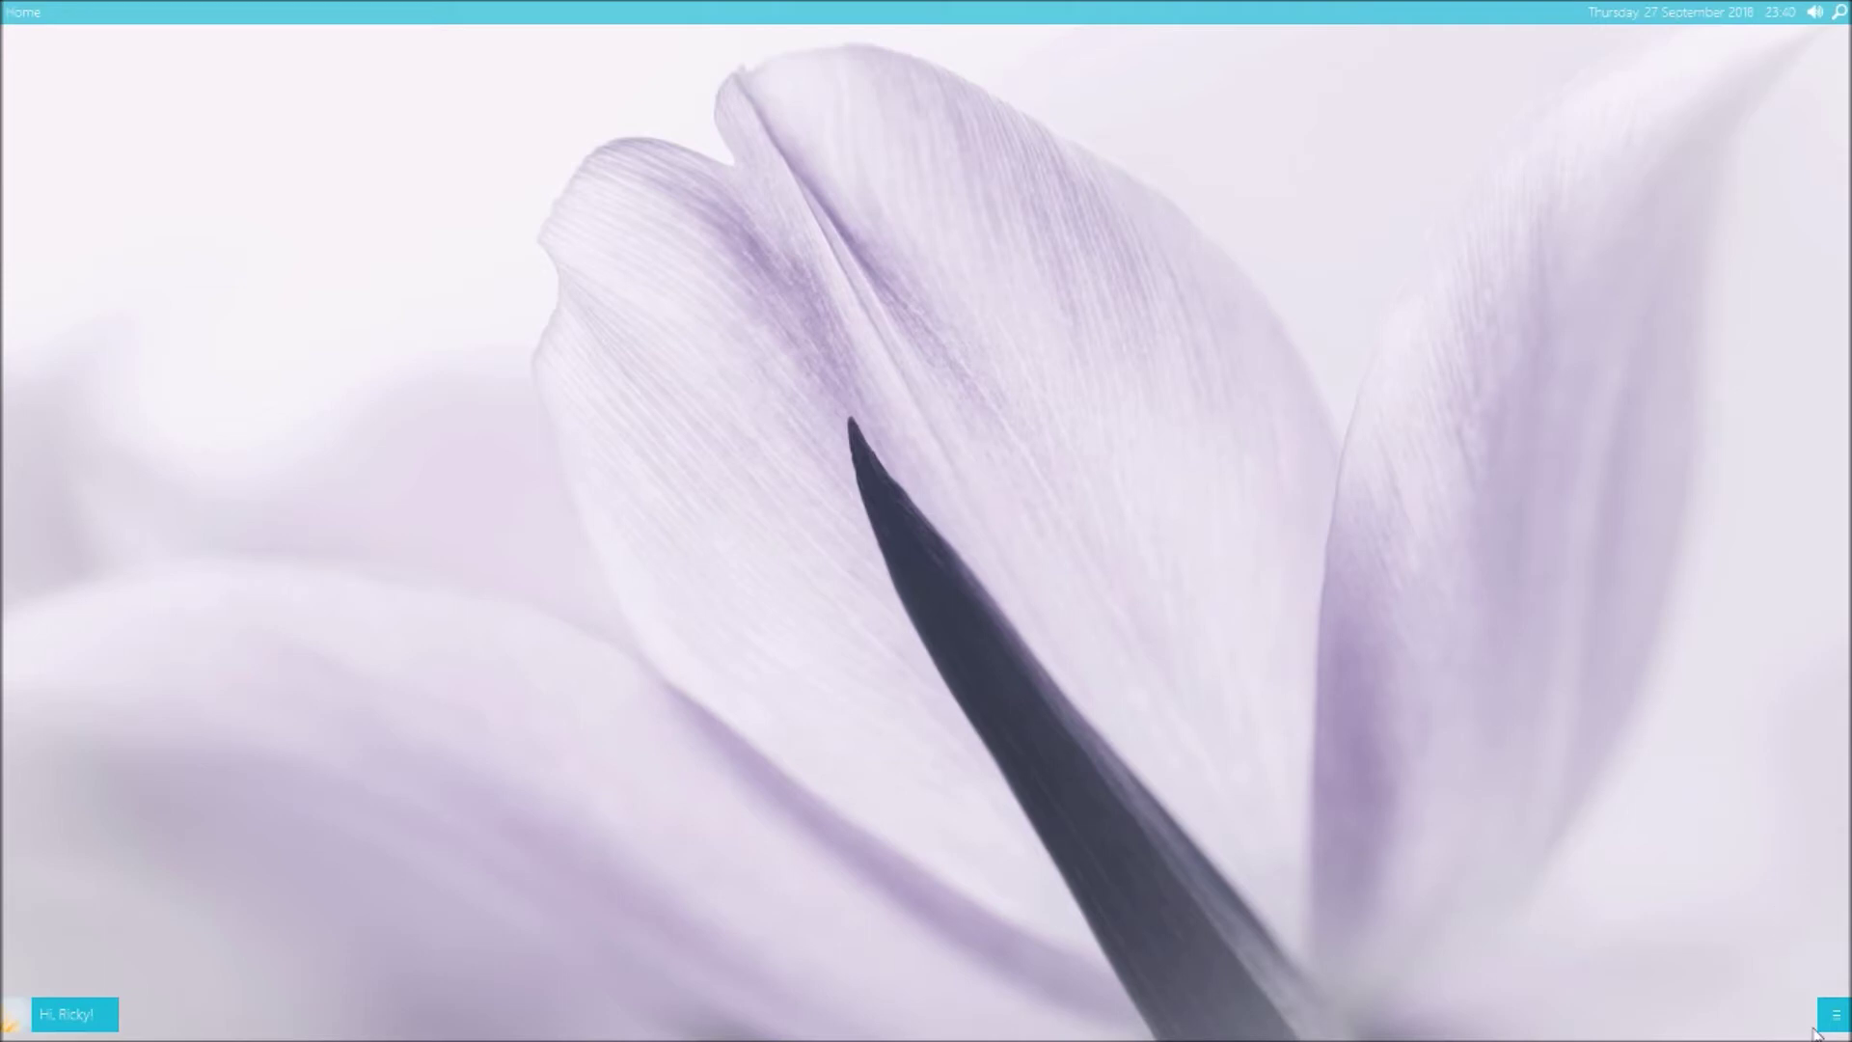
Show the list of running tasks and dismiss it
{"action": "left_click", "coordinate": [1844, 1022]}
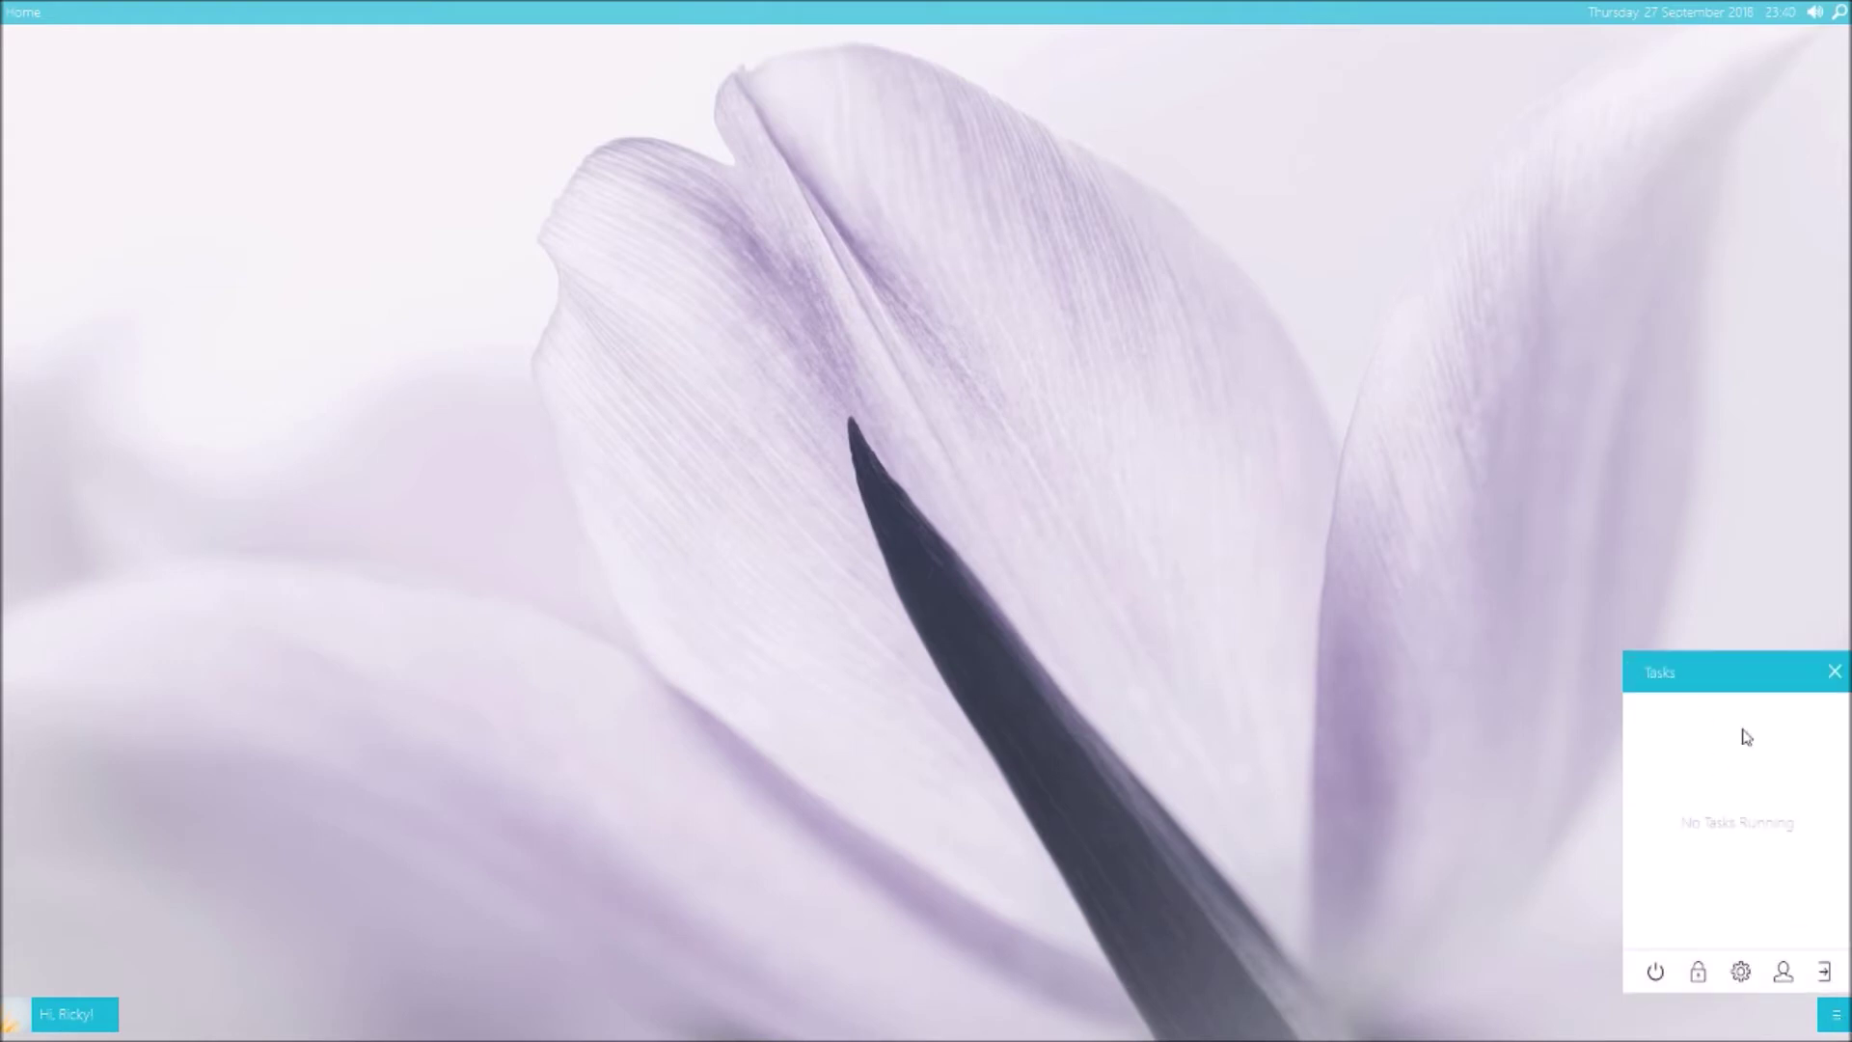
{"action": "left_click", "coordinate": [1552, 758]}
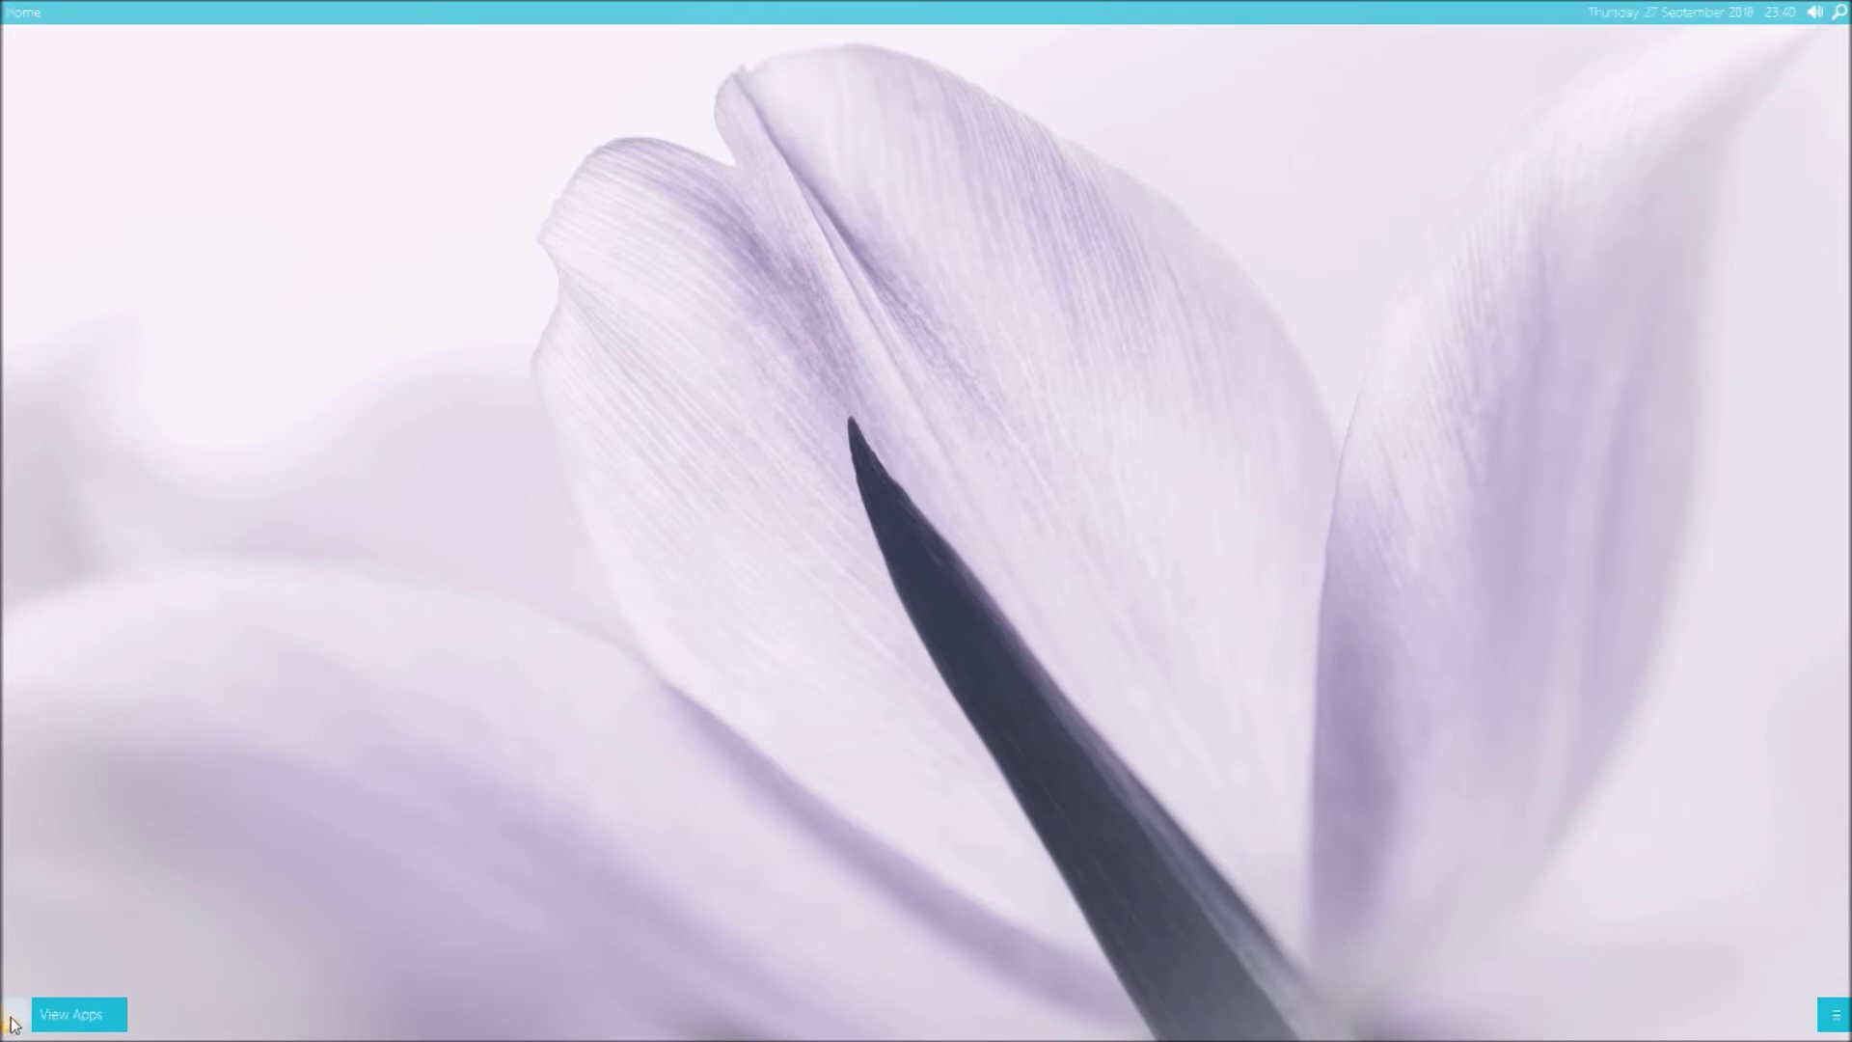
View the user account's profile and password options, starting from the apps list, and close the account pane
{"action": "left_click", "coordinate": [14, 1022]}
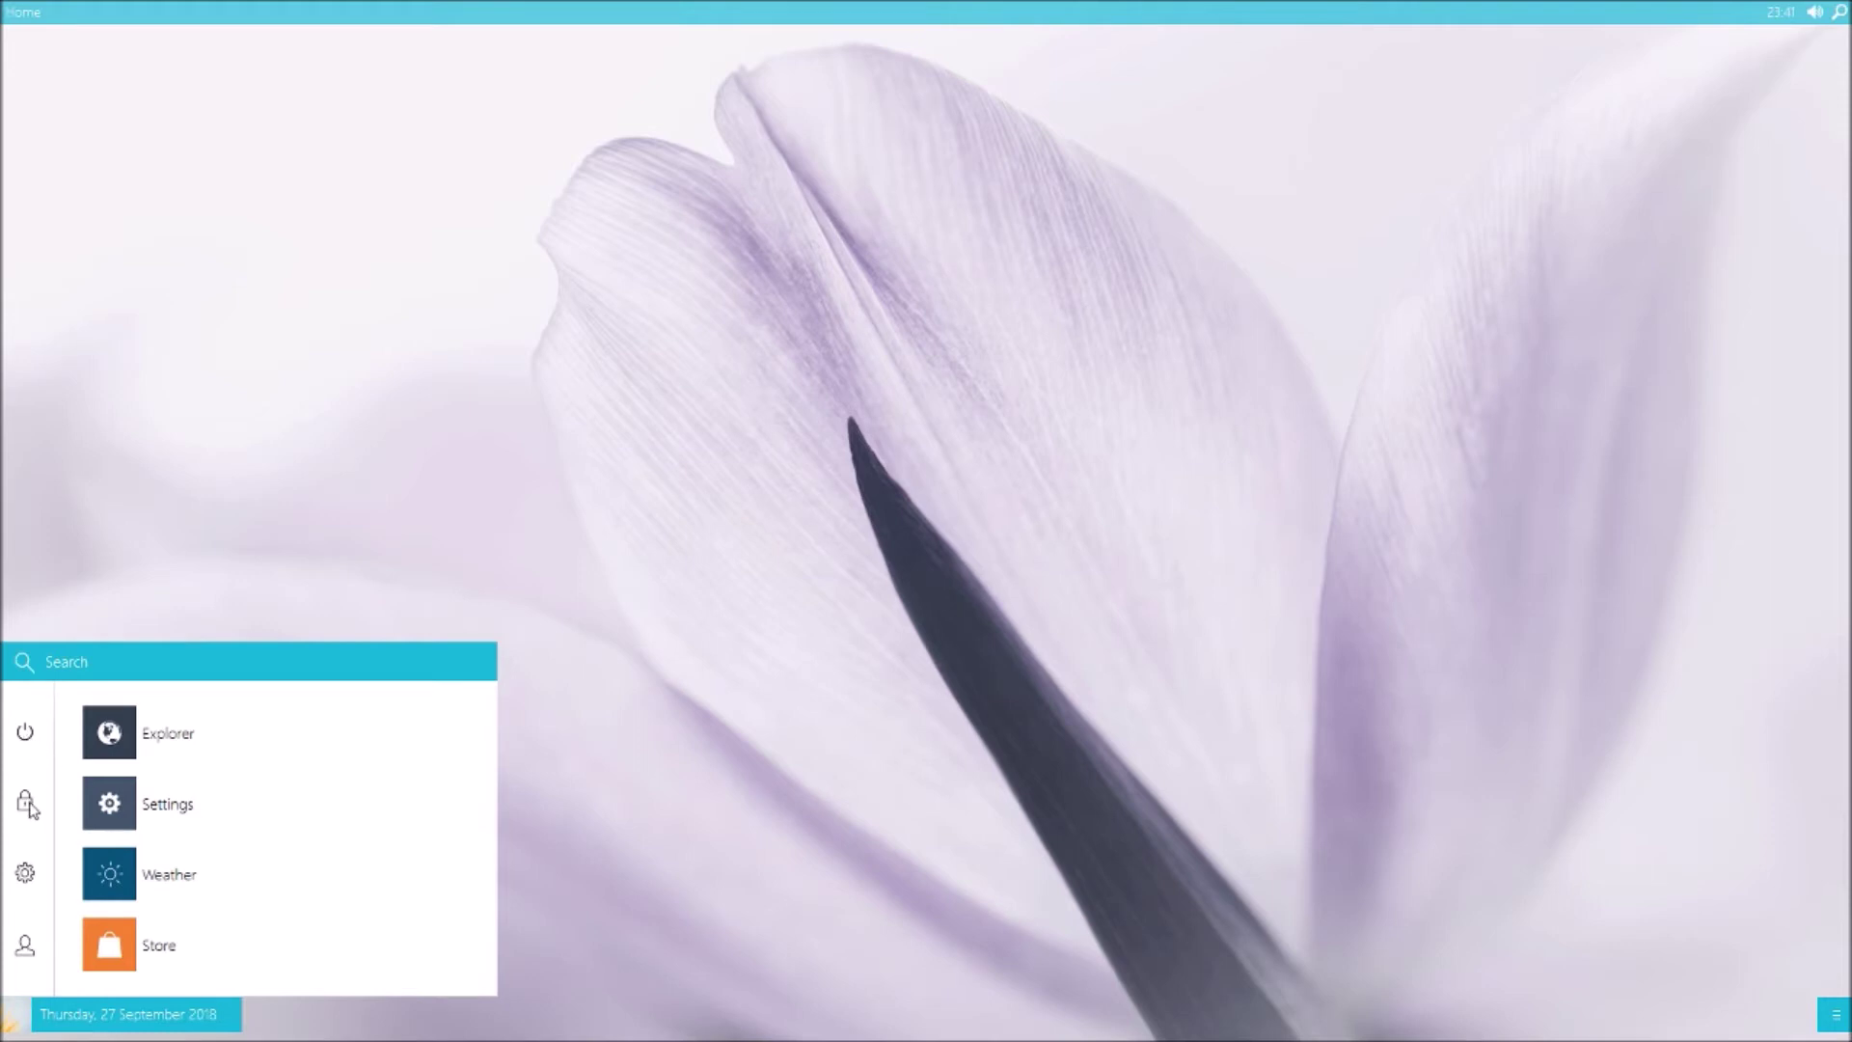
{"action": "left_click", "coordinate": [26, 950]}
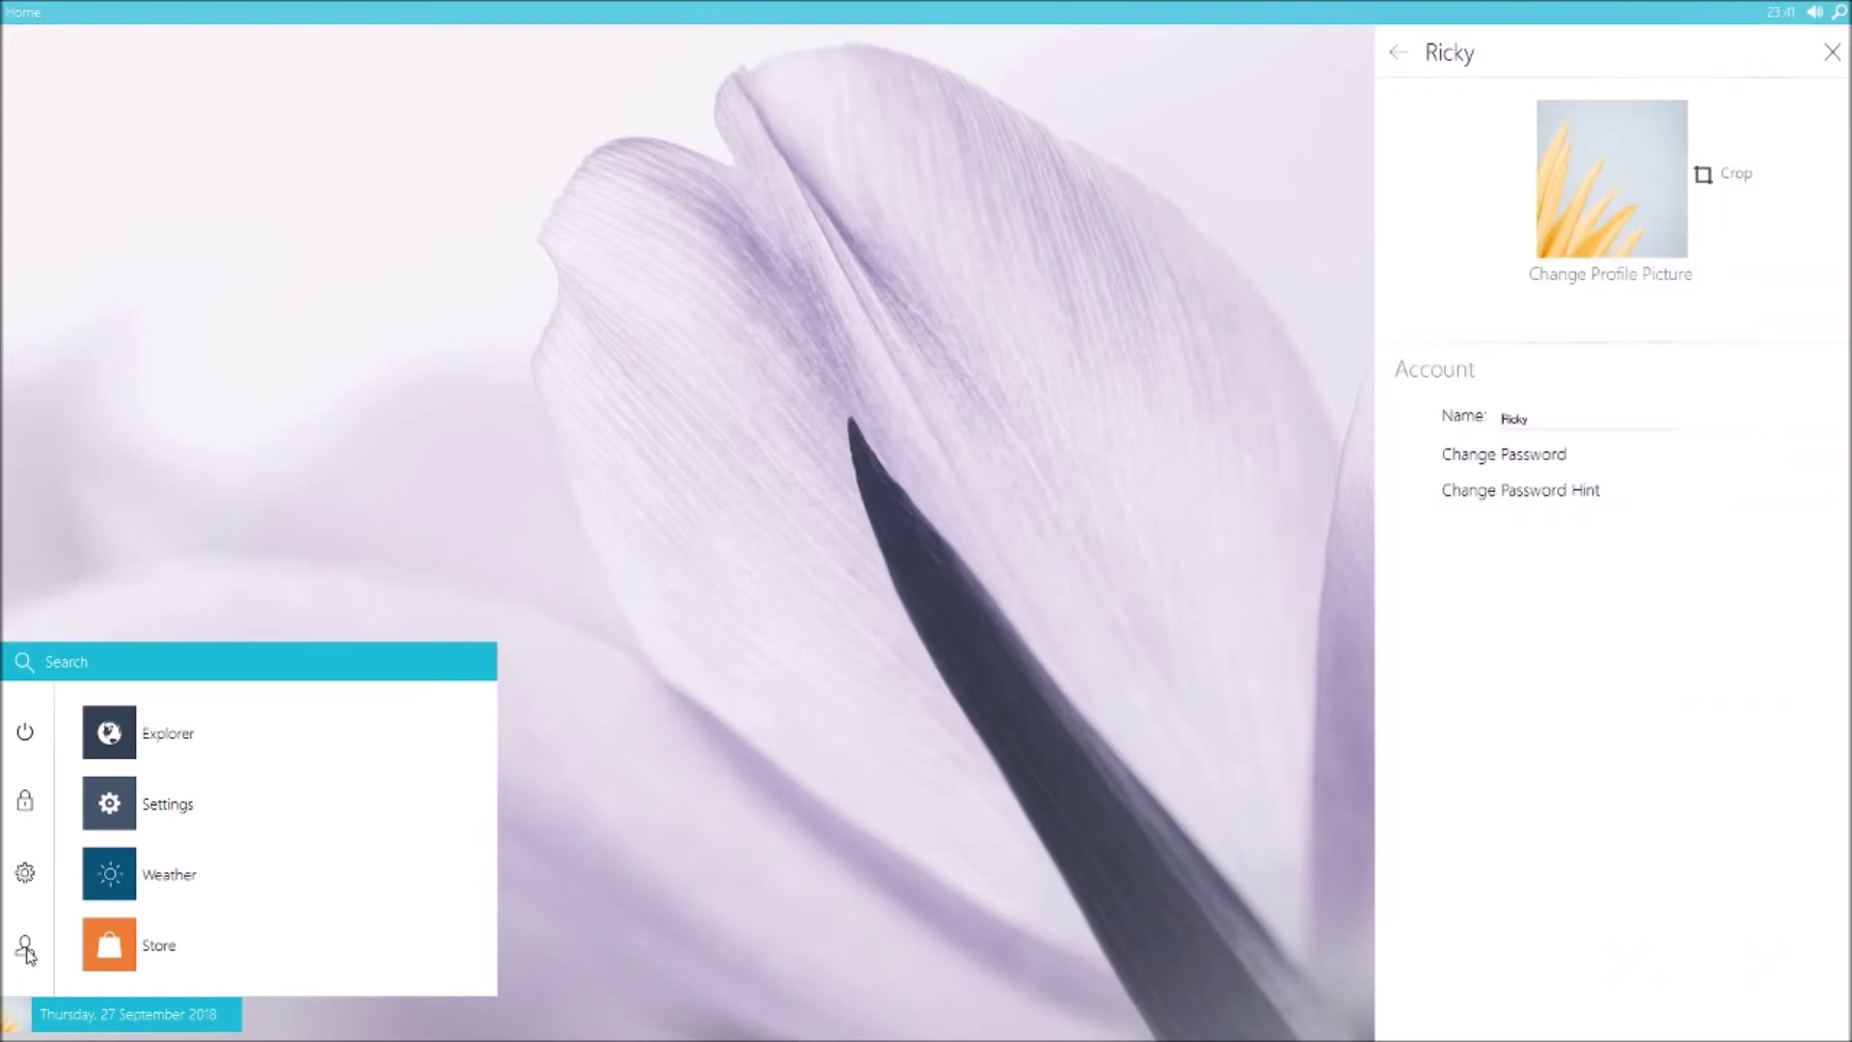
{"action": "left_click", "coordinate": [1832, 52]}
Lock the session and unlock it by entering the account password
{"action": "left_click", "coordinate": [12, 1026]}
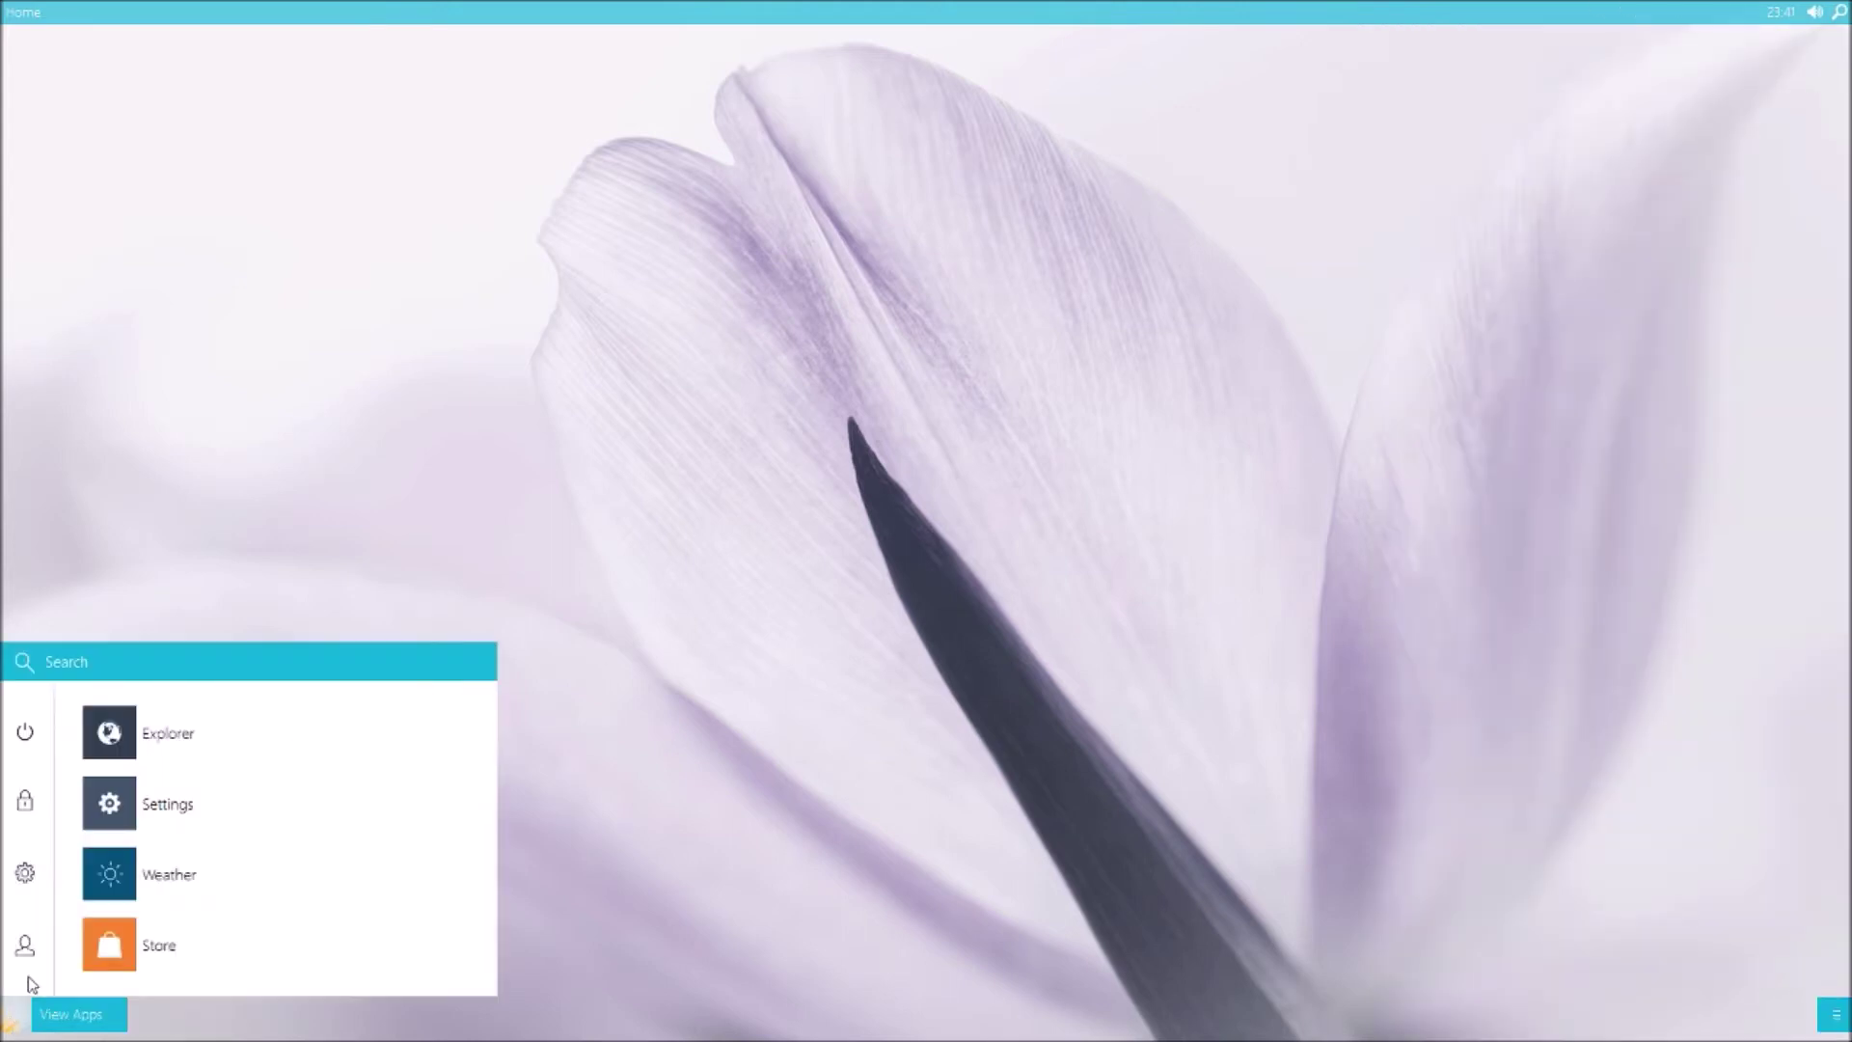
{"action": "left_click", "coordinate": [26, 802]}
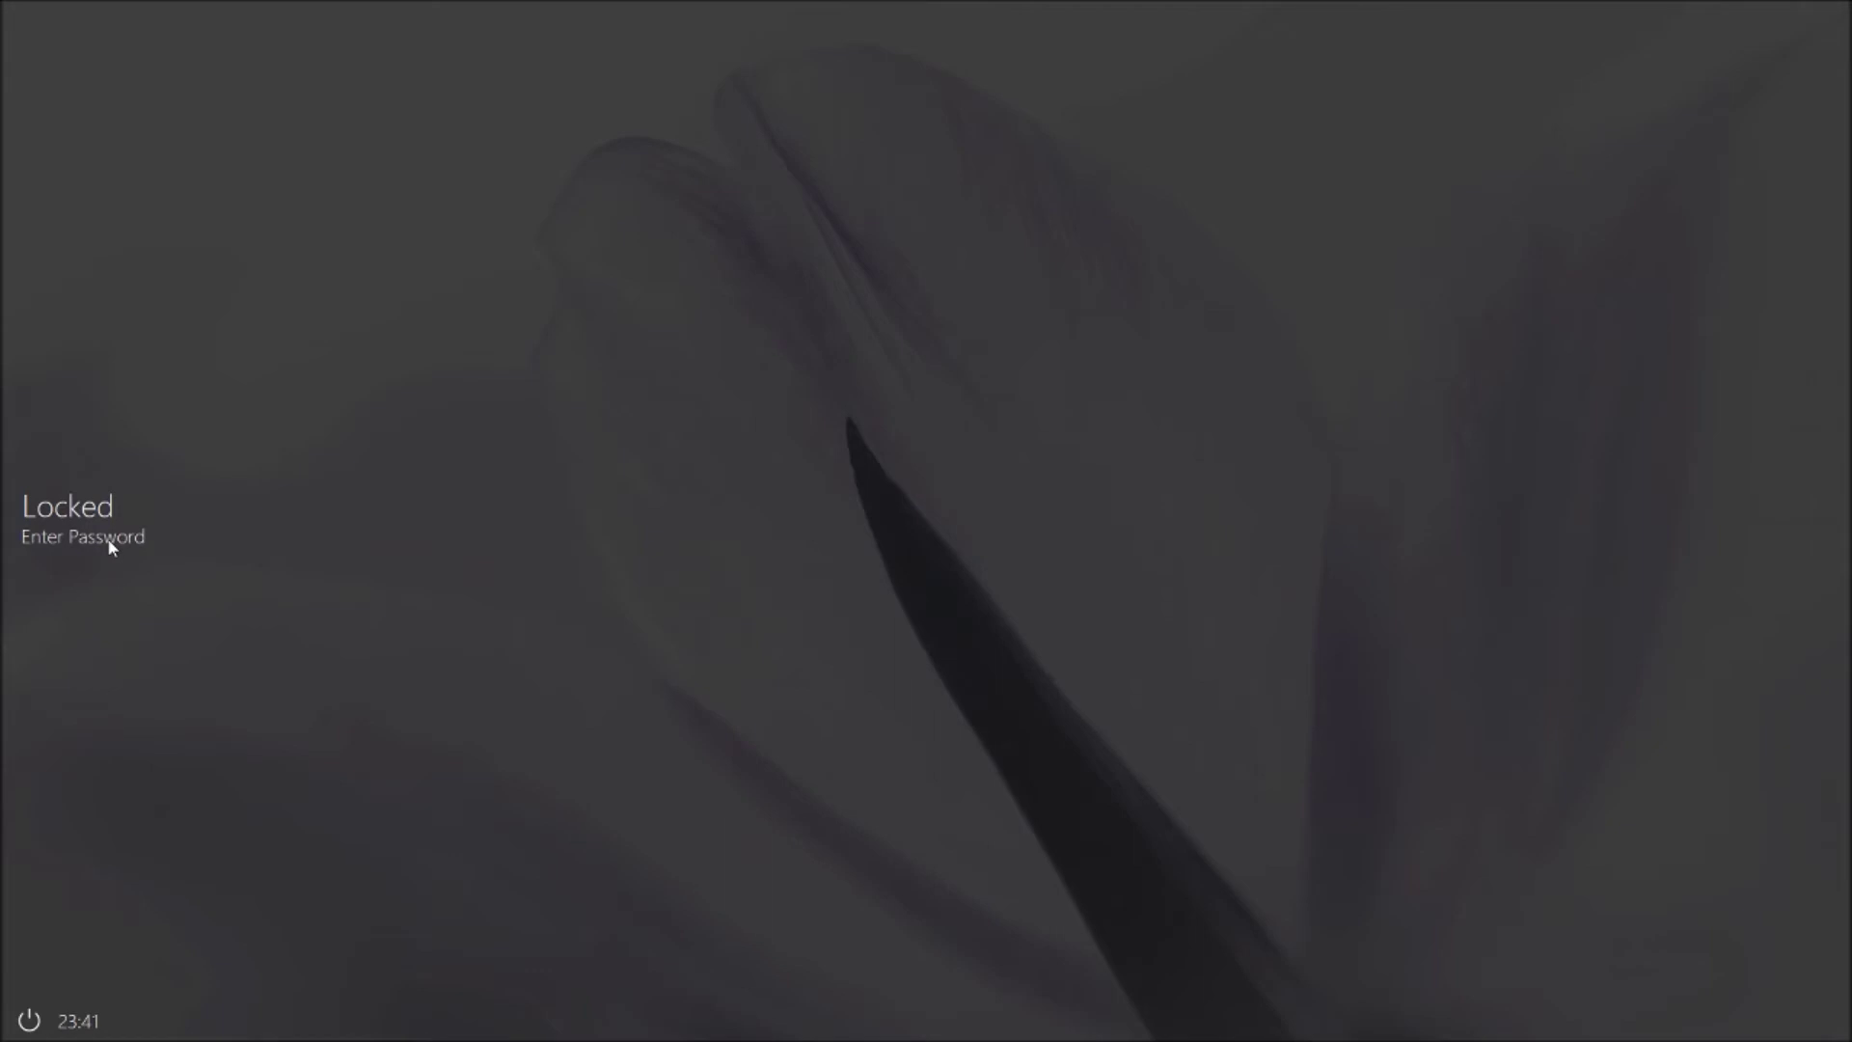
{"action": "type", "text": "•••"}
{"action": "key", "text": "Return"}
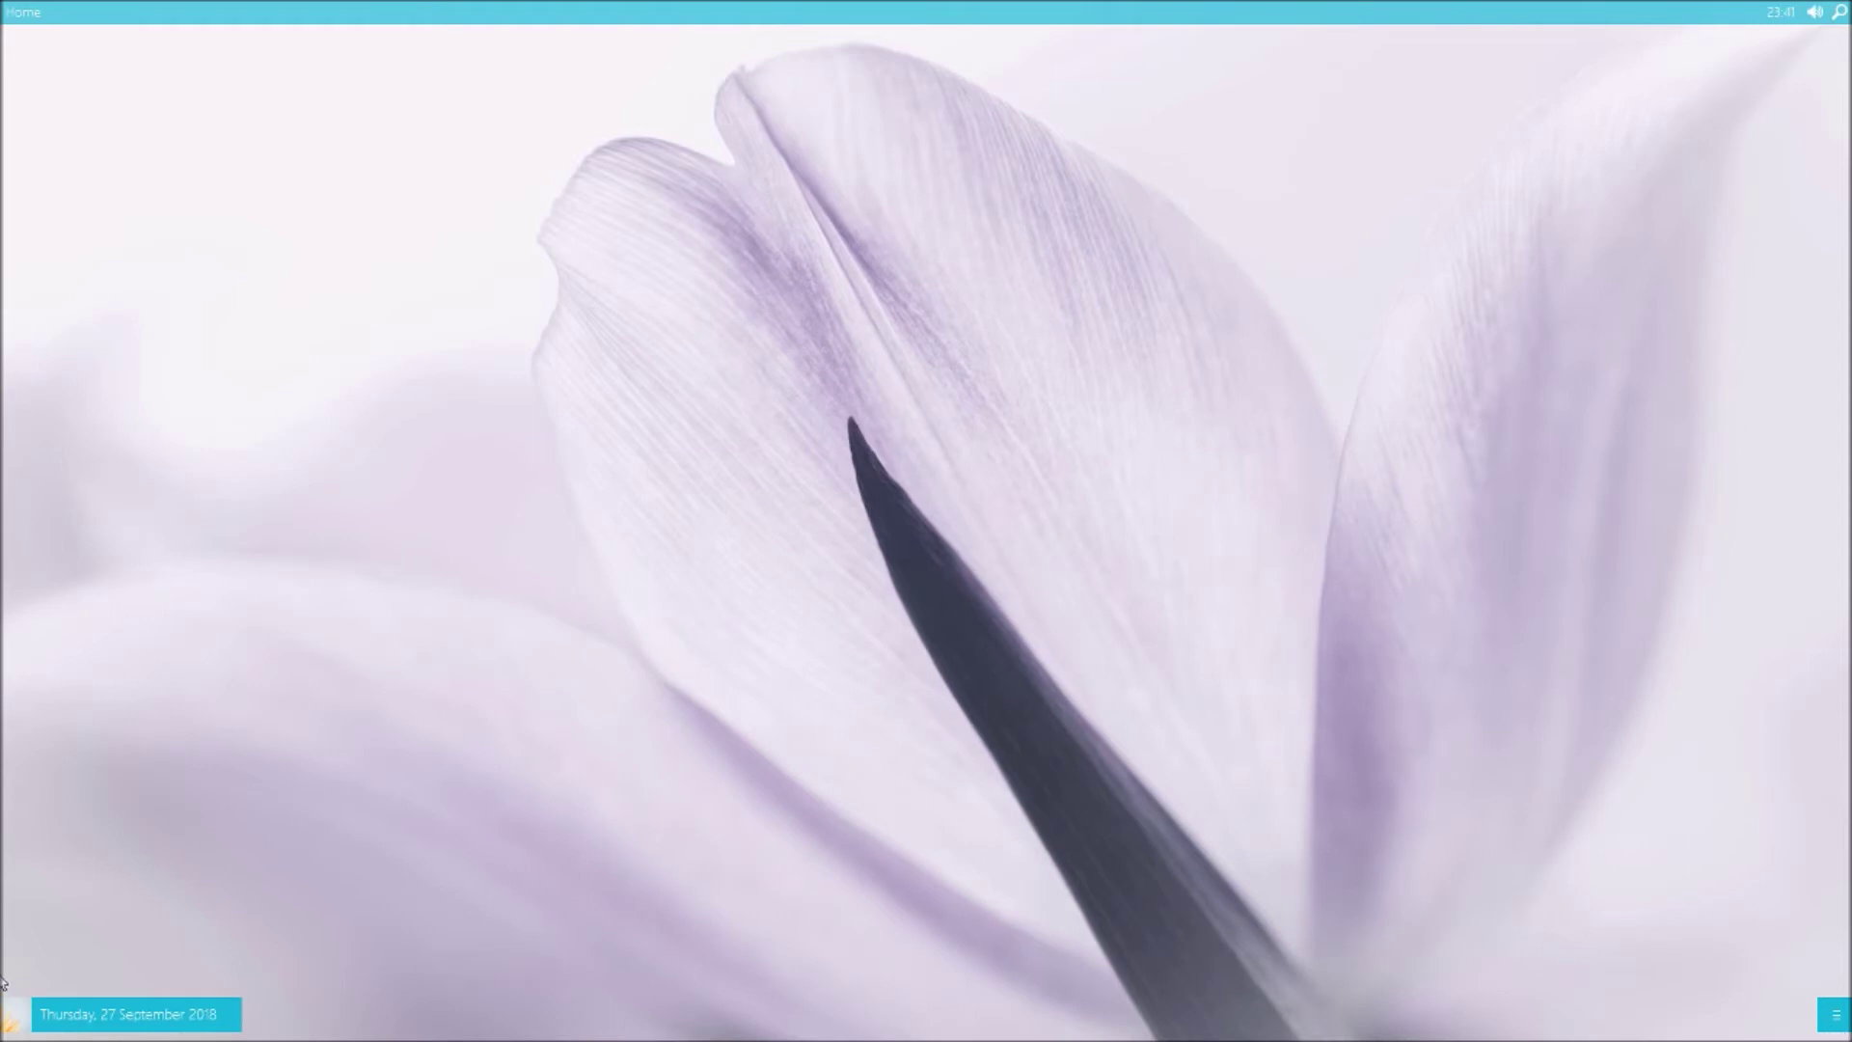
Open the Weather app, show its extra options, and close the app
{"action": "left_click", "coordinate": [4, 1029]}
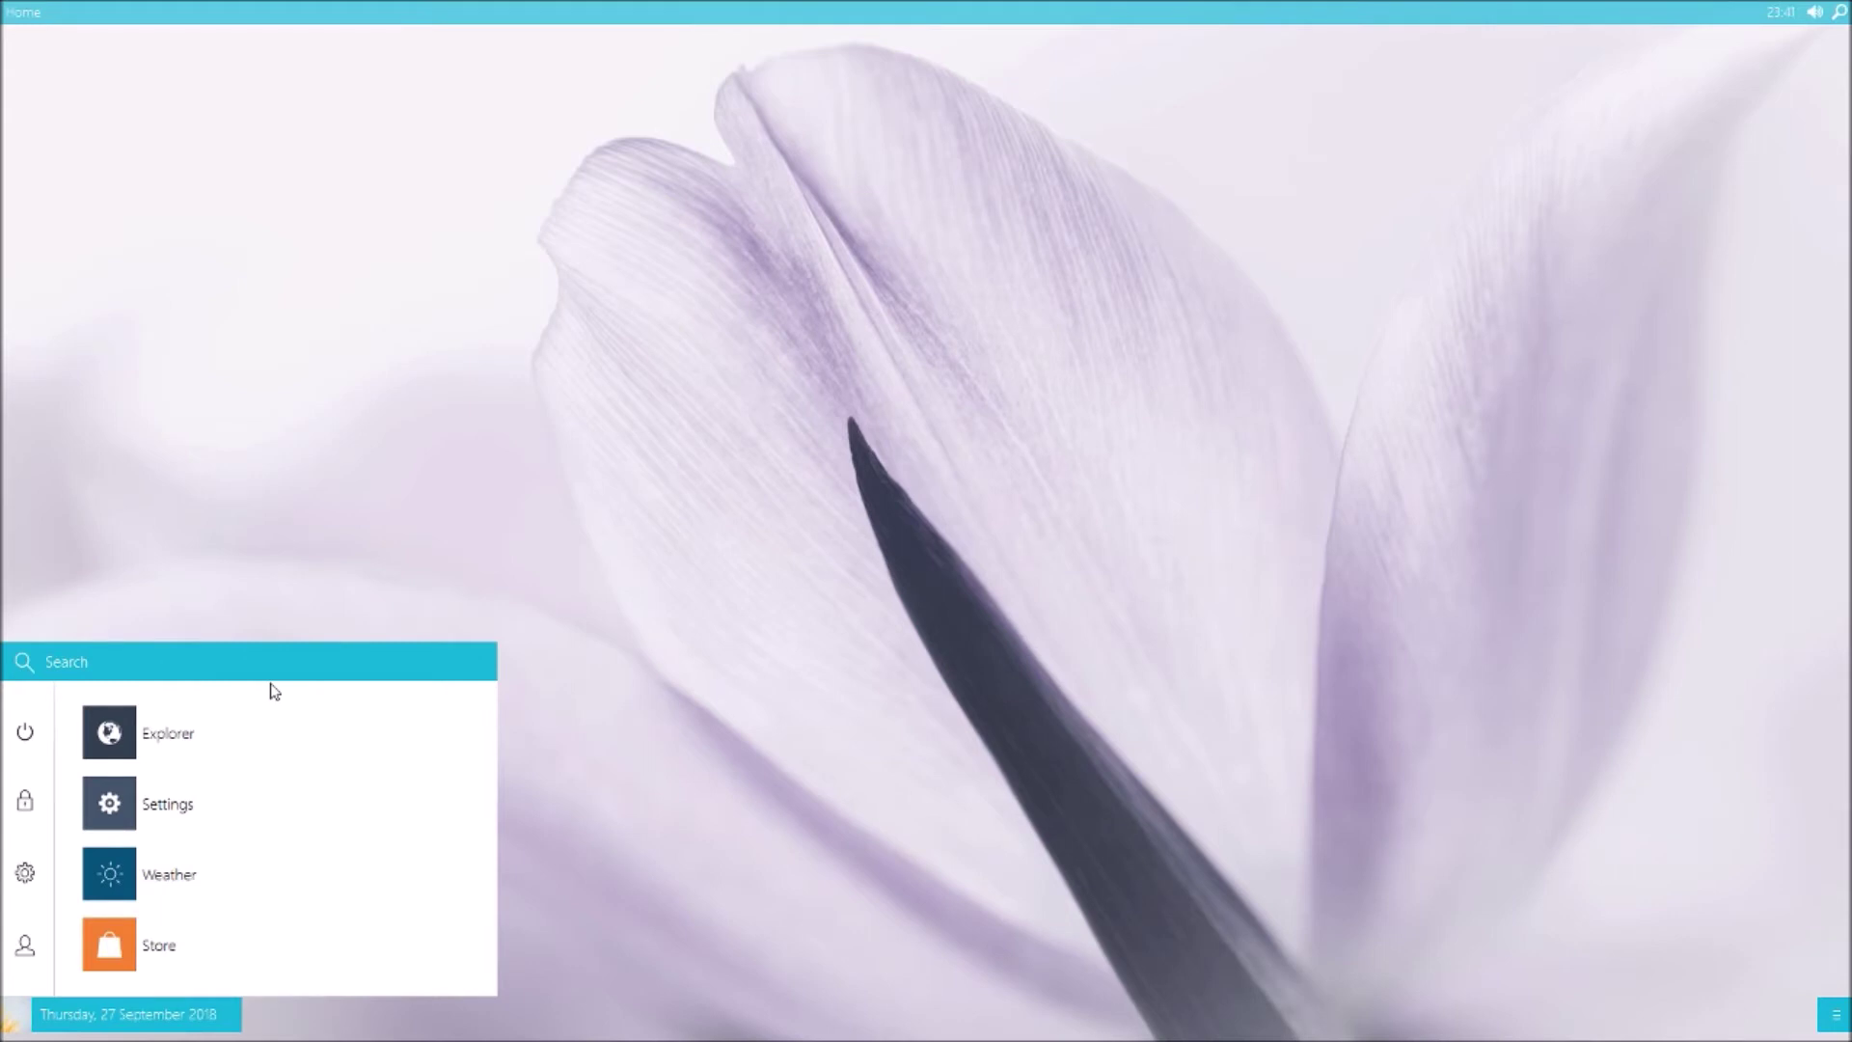
{"action": "left_click", "coordinate": [111, 889]}
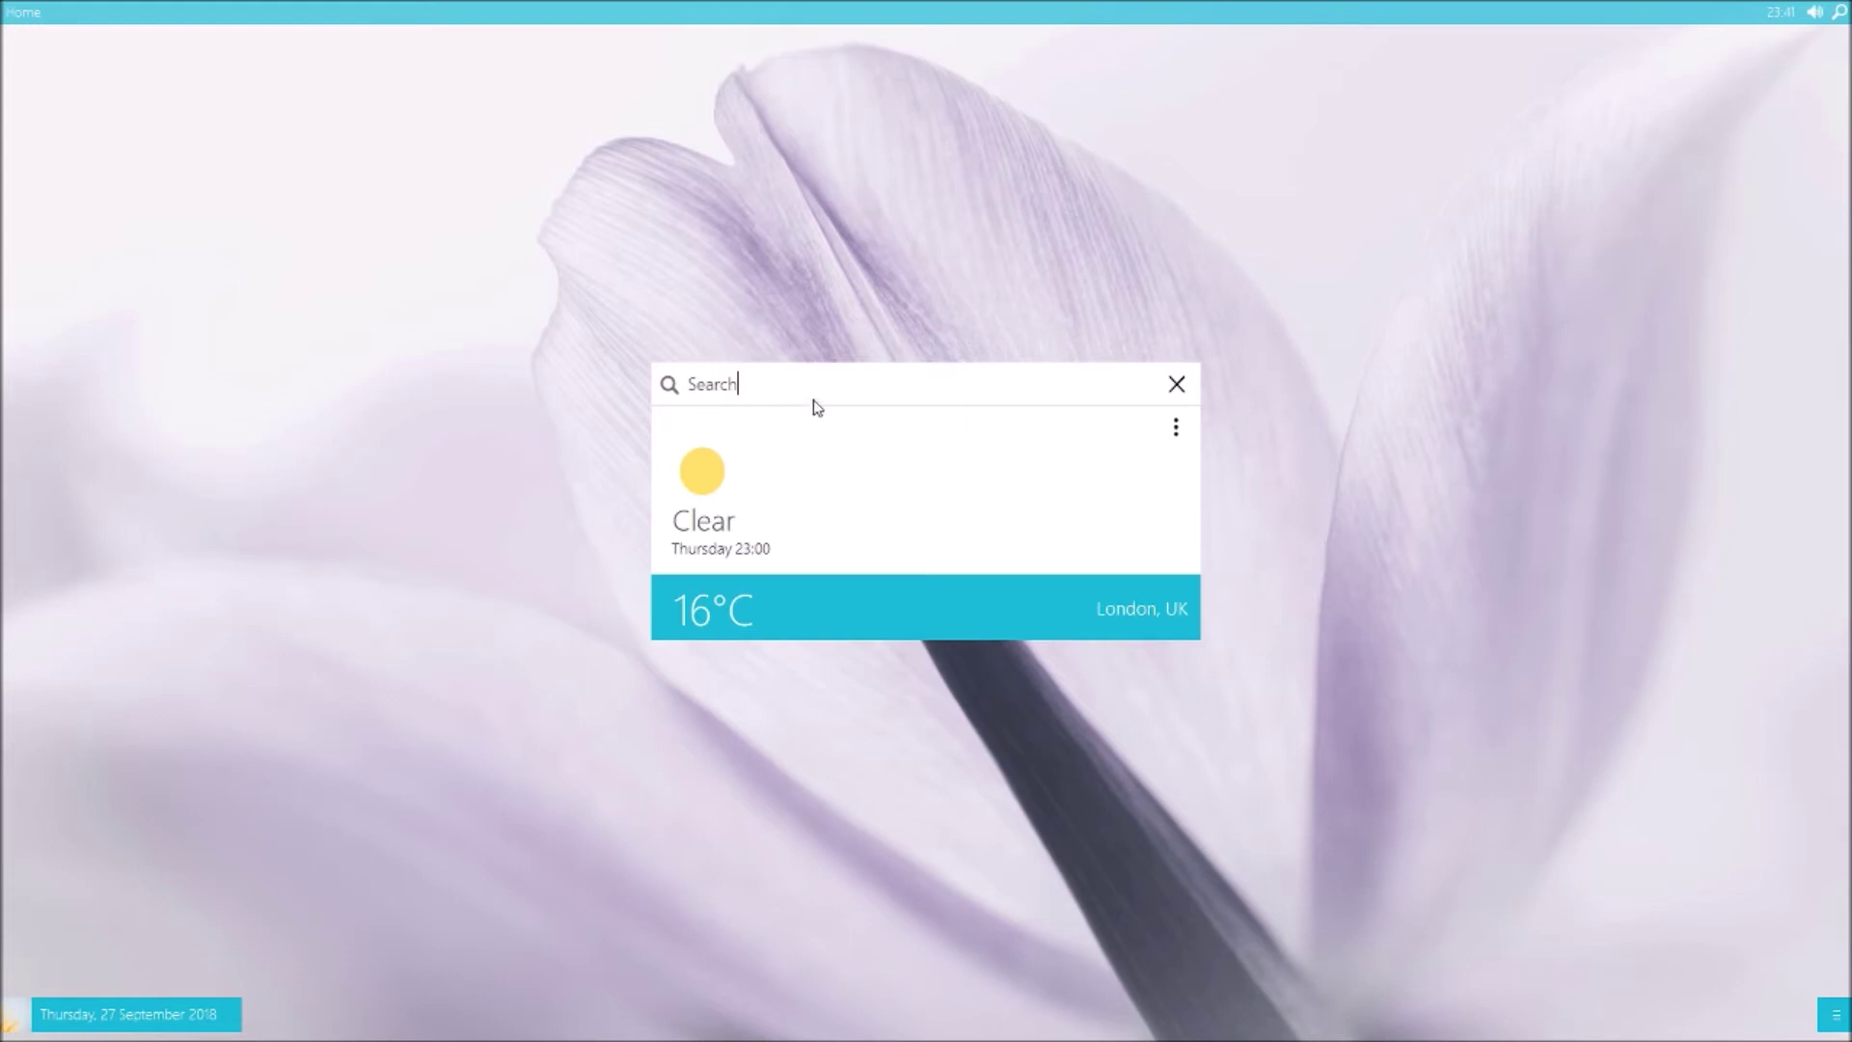
{"action": "left_click", "coordinate": [1174, 431]}
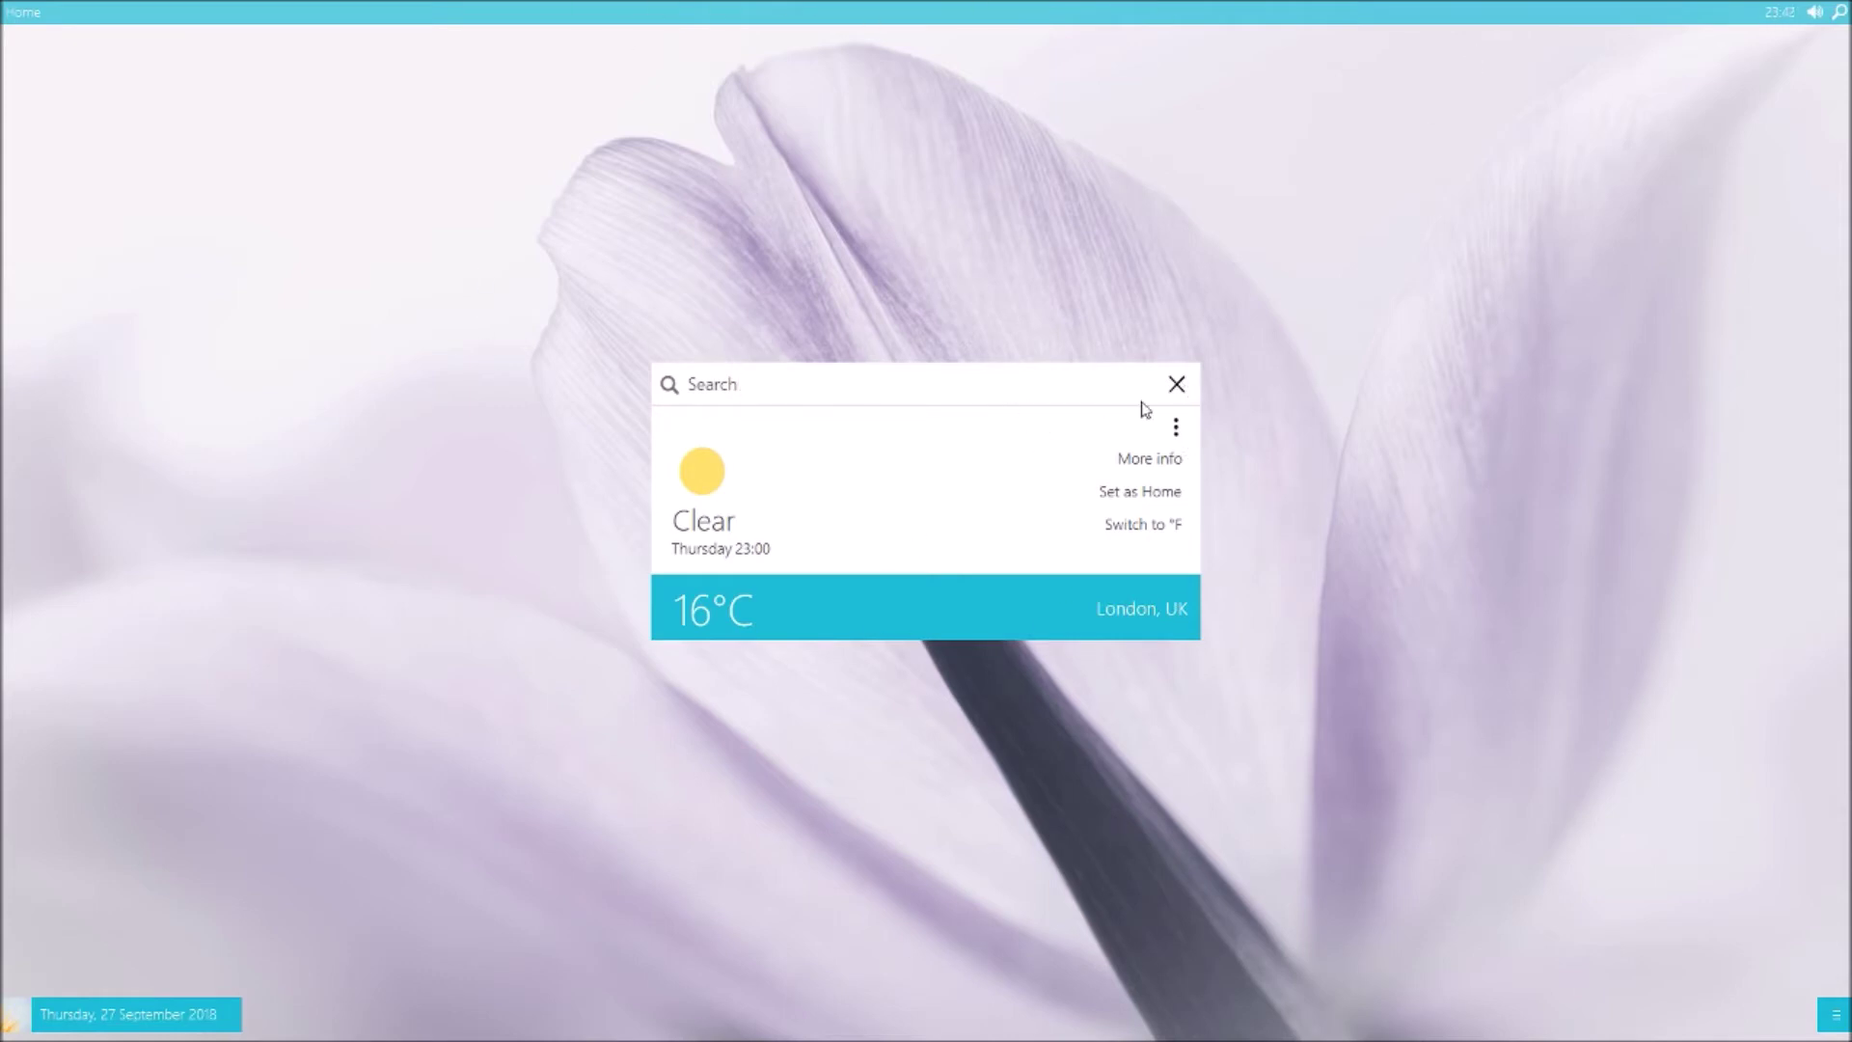
{"action": "left_click", "coordinate": [1170, 391]}
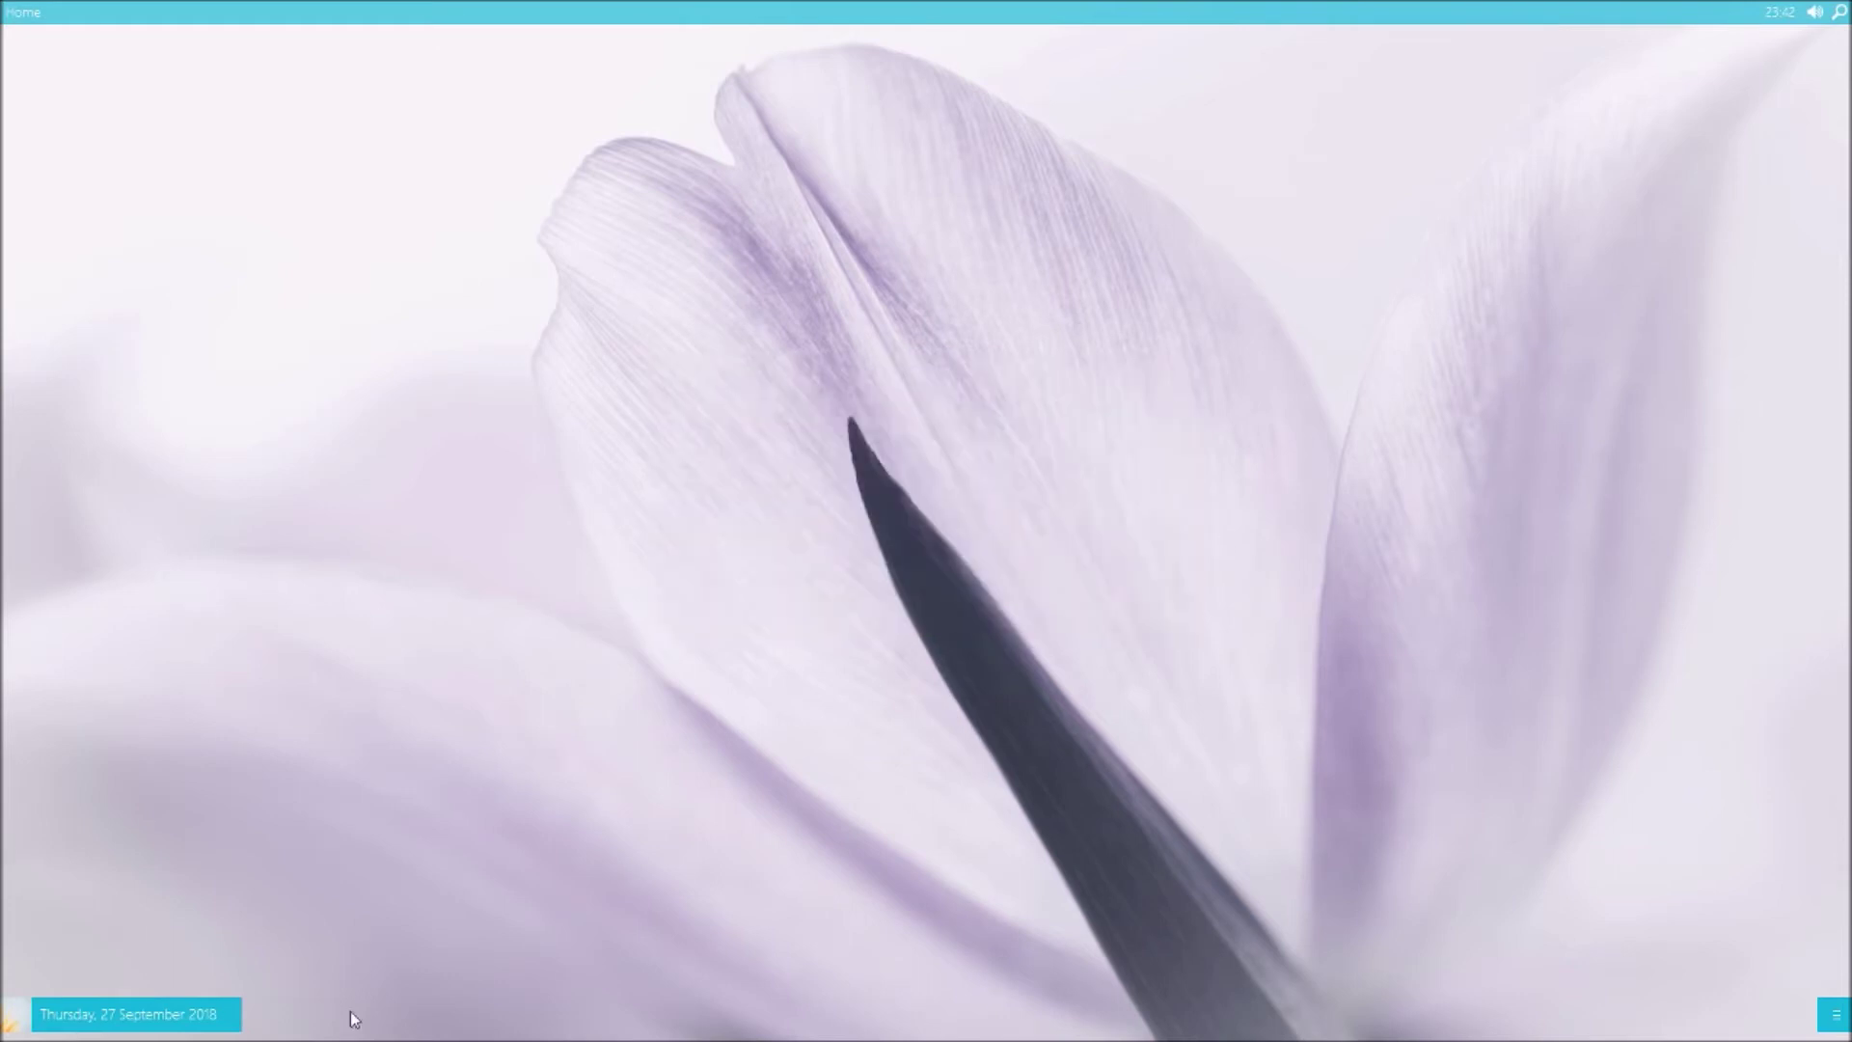
Launch the Explorer browser and go to youtube.com
{"action": "left_click", "coordinate": [9, 1020]}
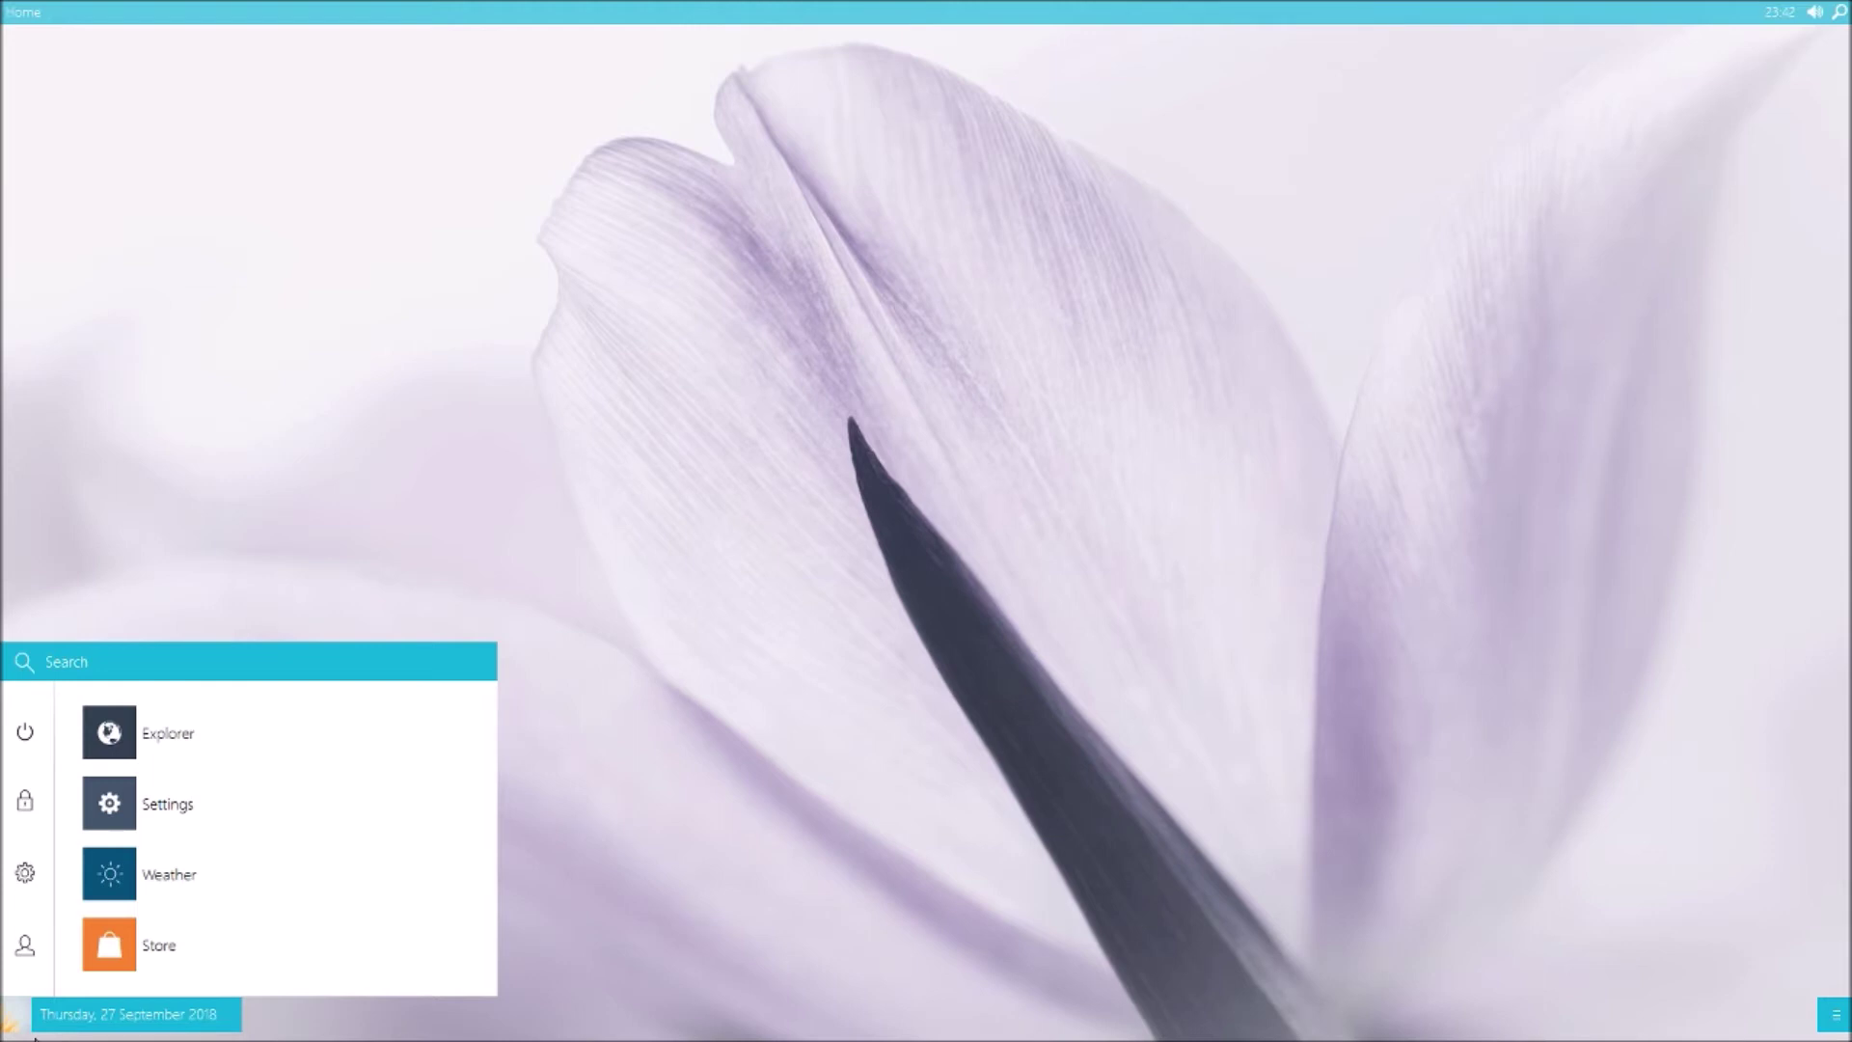
{"action": "left_click", "coordinate": [109, 733]}
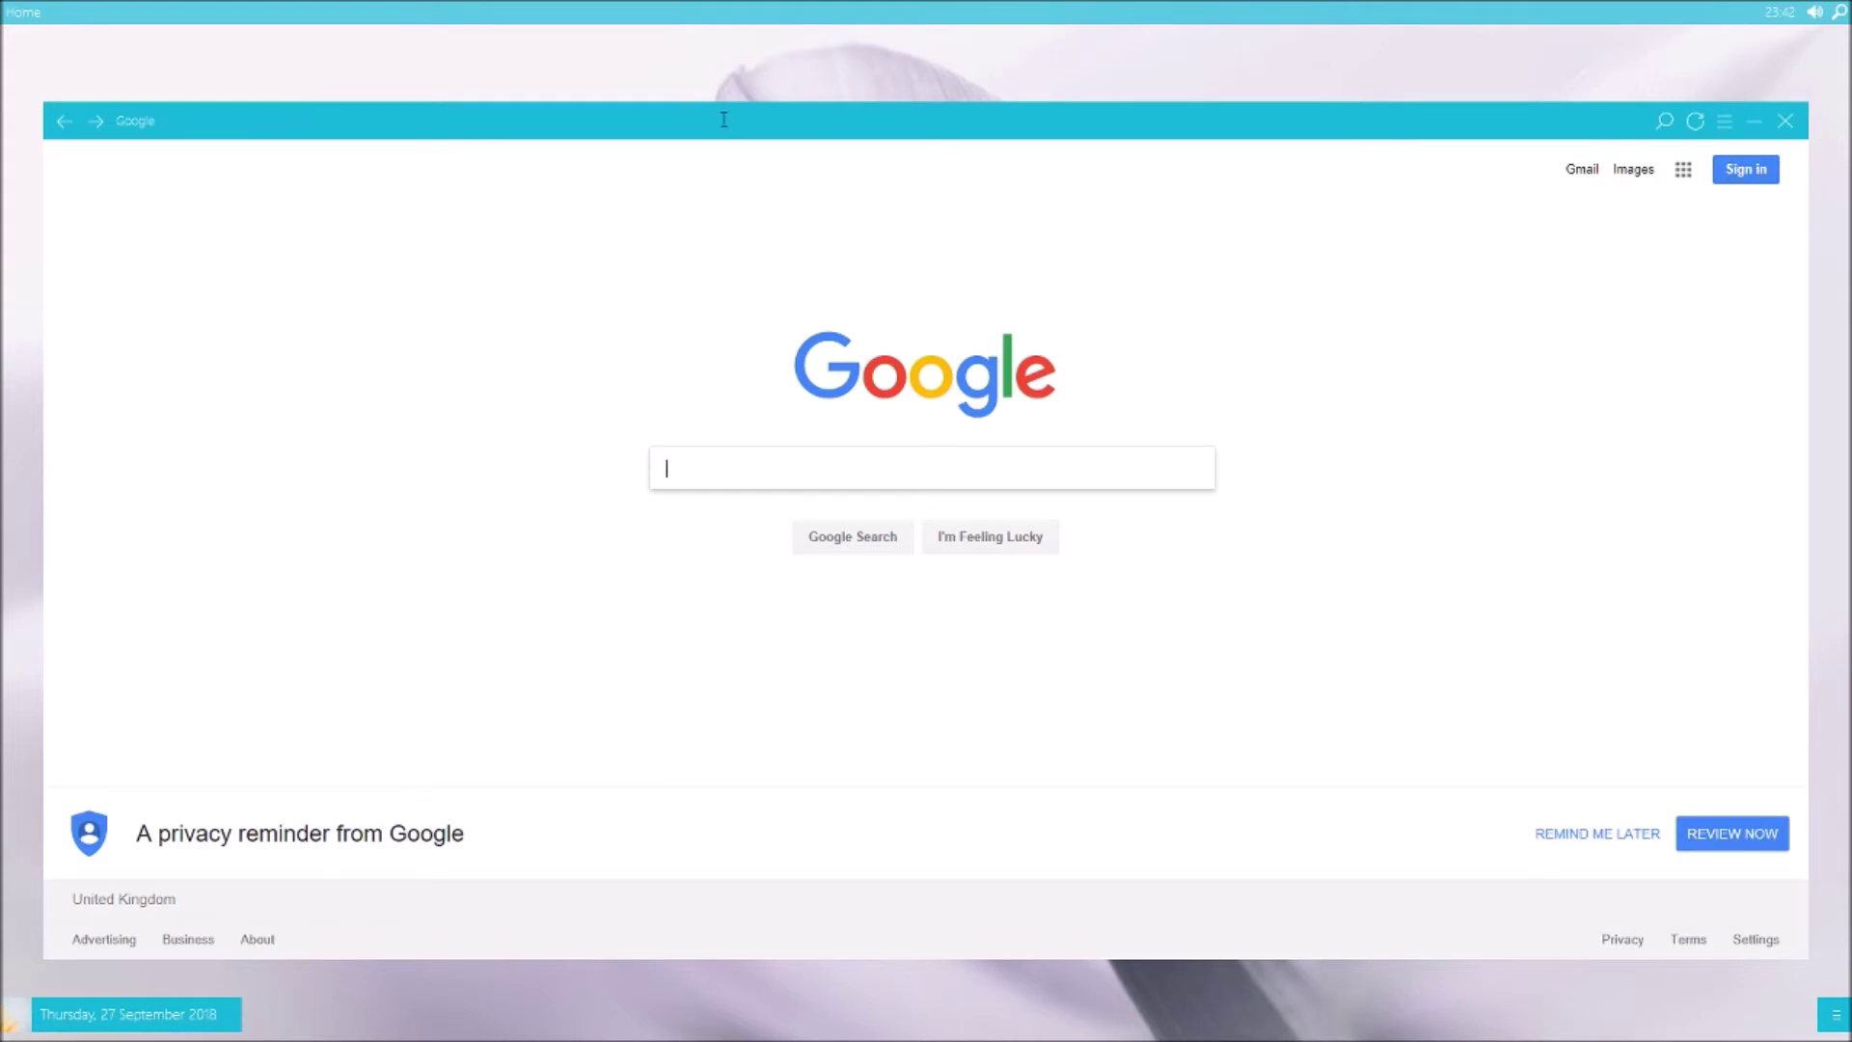
{"action": "left_click", "coordinate": [200, 123]}
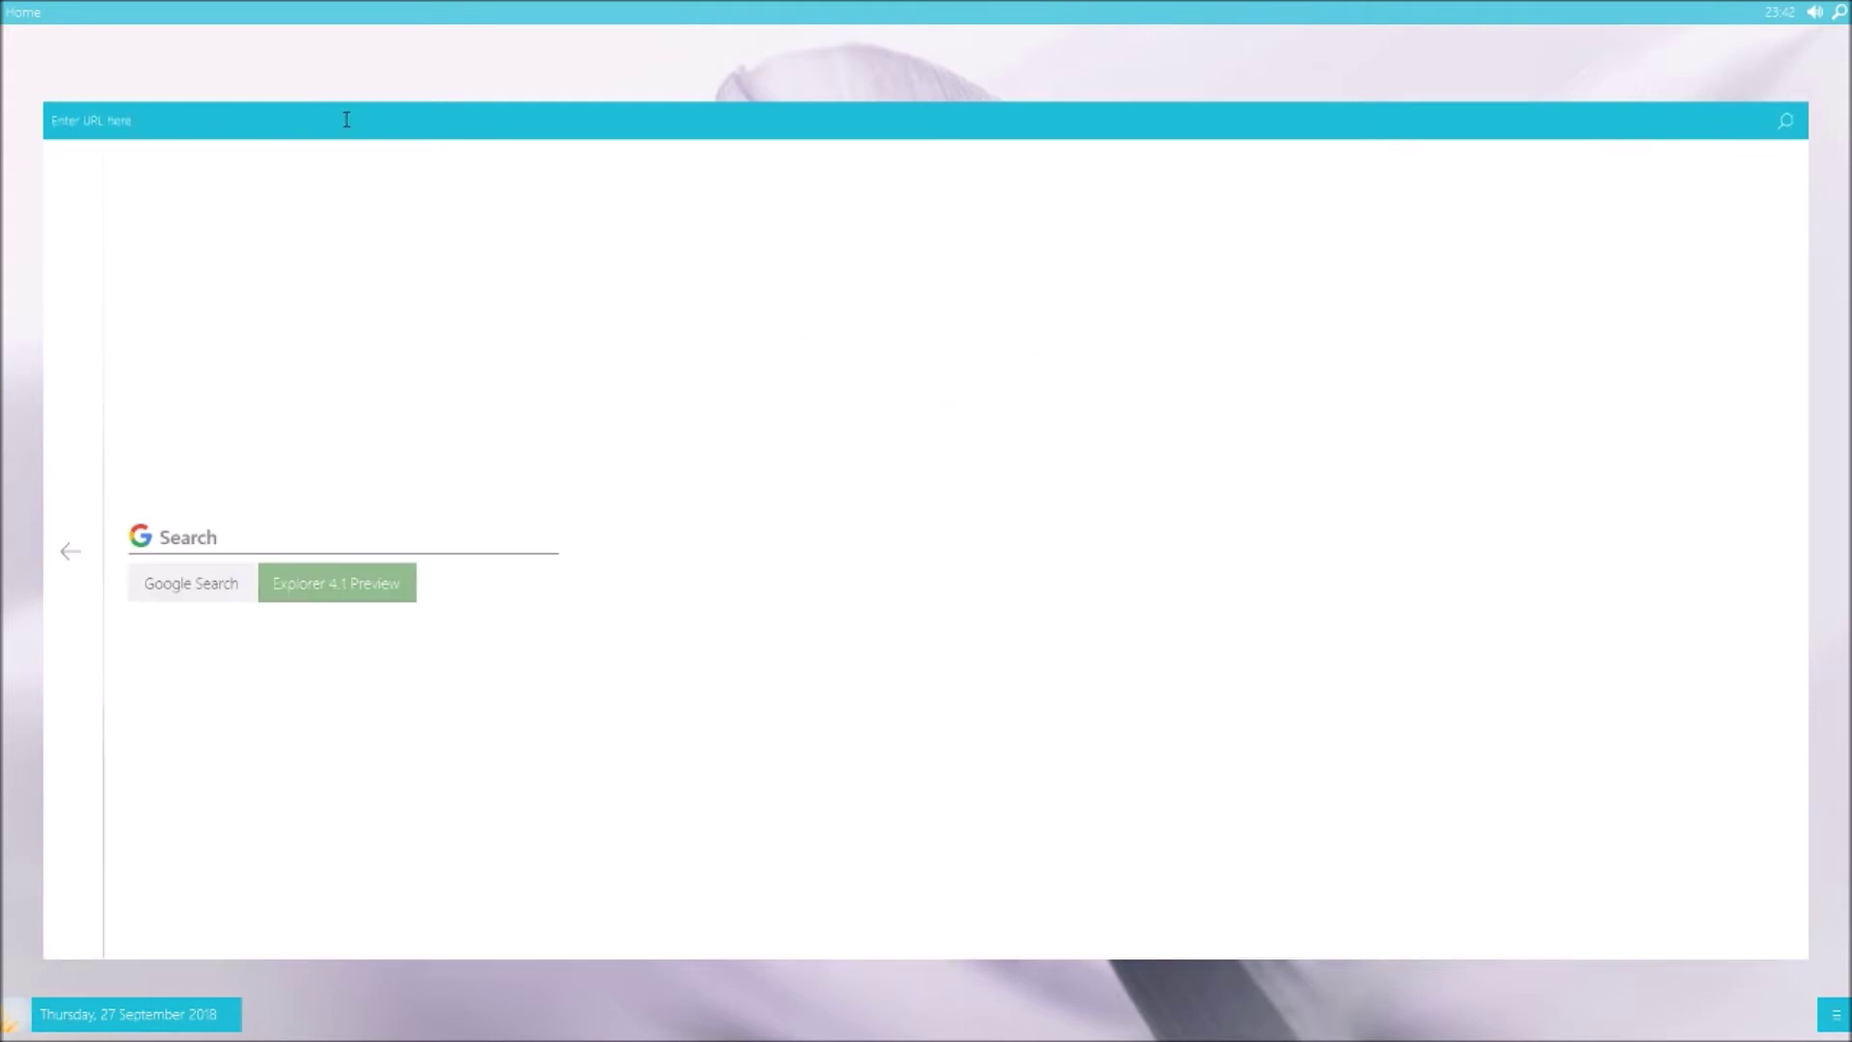
{"action": "left_click", "coordinate": [84, 561]}
{"action": "left_click", "coordinate": [187, 123]}
{"action": "left_click", "coordinate": [180, 118]}
{"action": "left_click", "coordinate": [222, 531]}
{"action": "left_click_drag", "start_coordinate": [302, 541], "coordinate": [160, 539]}
{"action": "left_click", "coordinate": [99, 121]}
{"action": "type", "text": "youtube.com"}
{"action": "key", "text": "Return"}
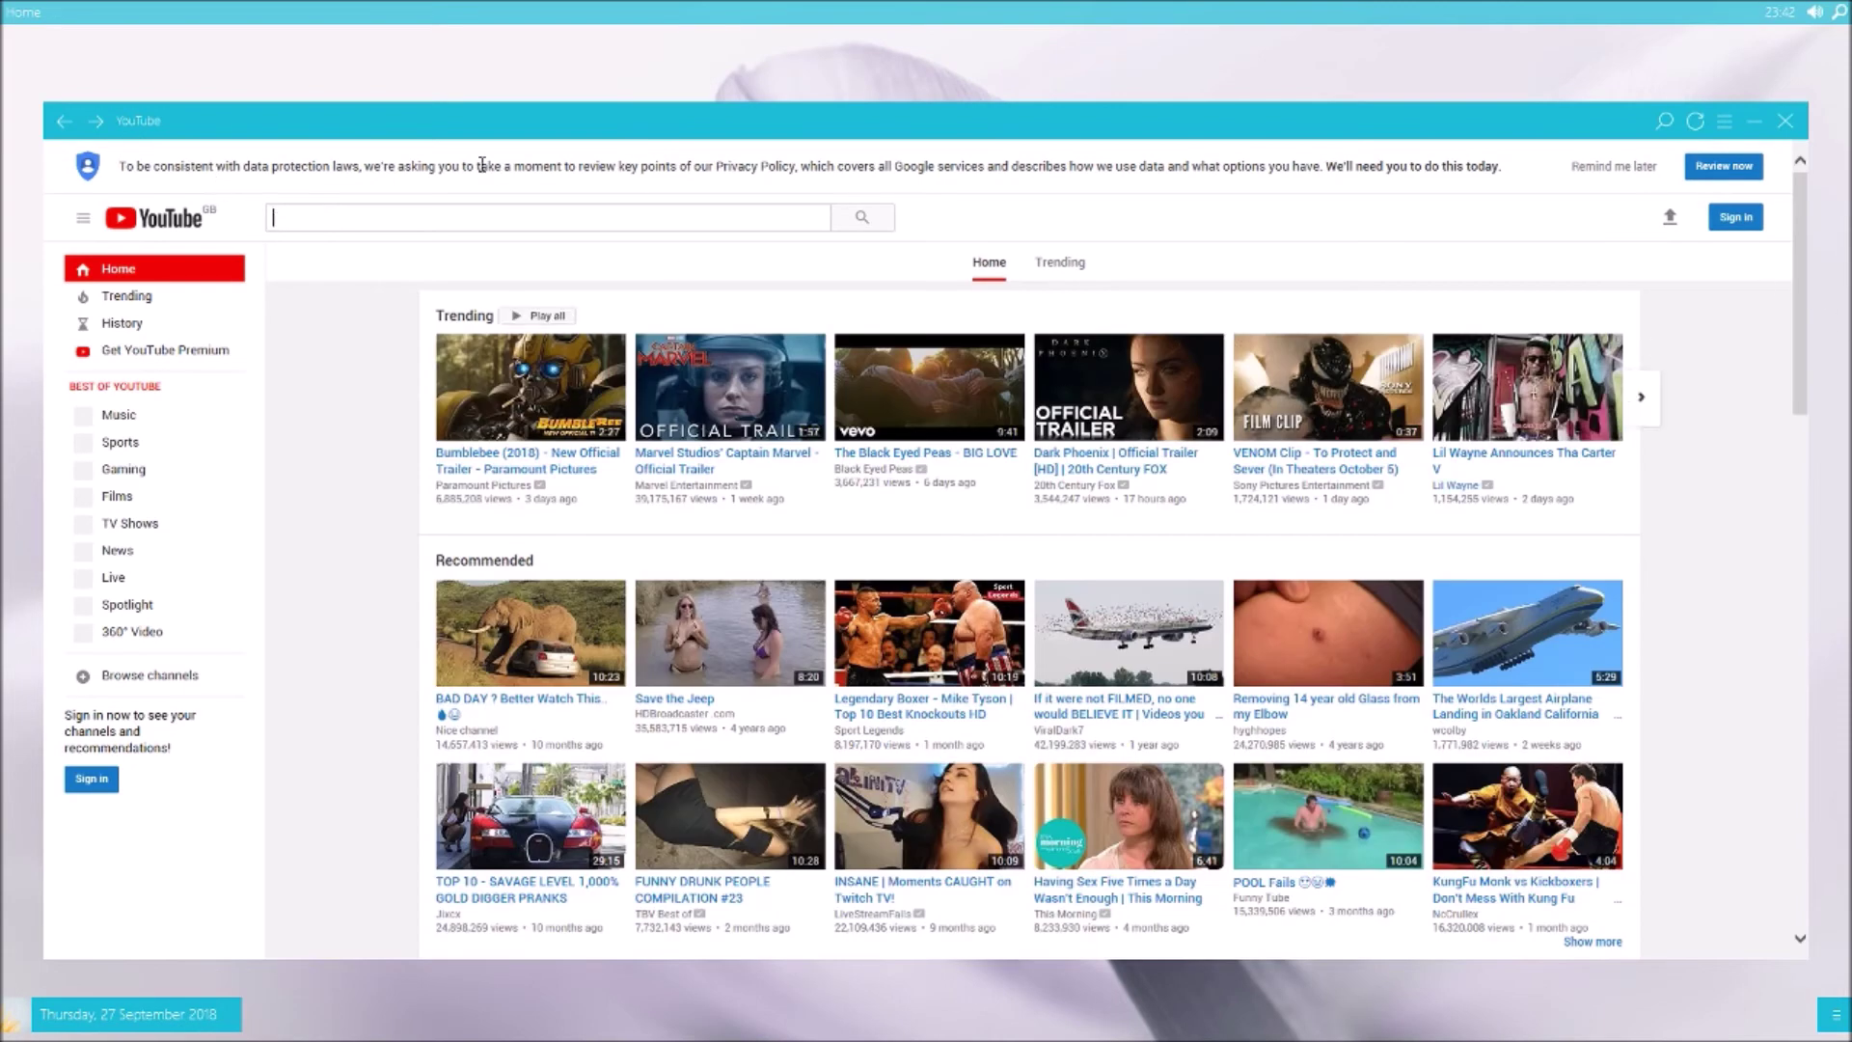
Run a Google search for "youtube" from Explorer's search page
{"action": "left_click", "coordinate": [151, 122]}
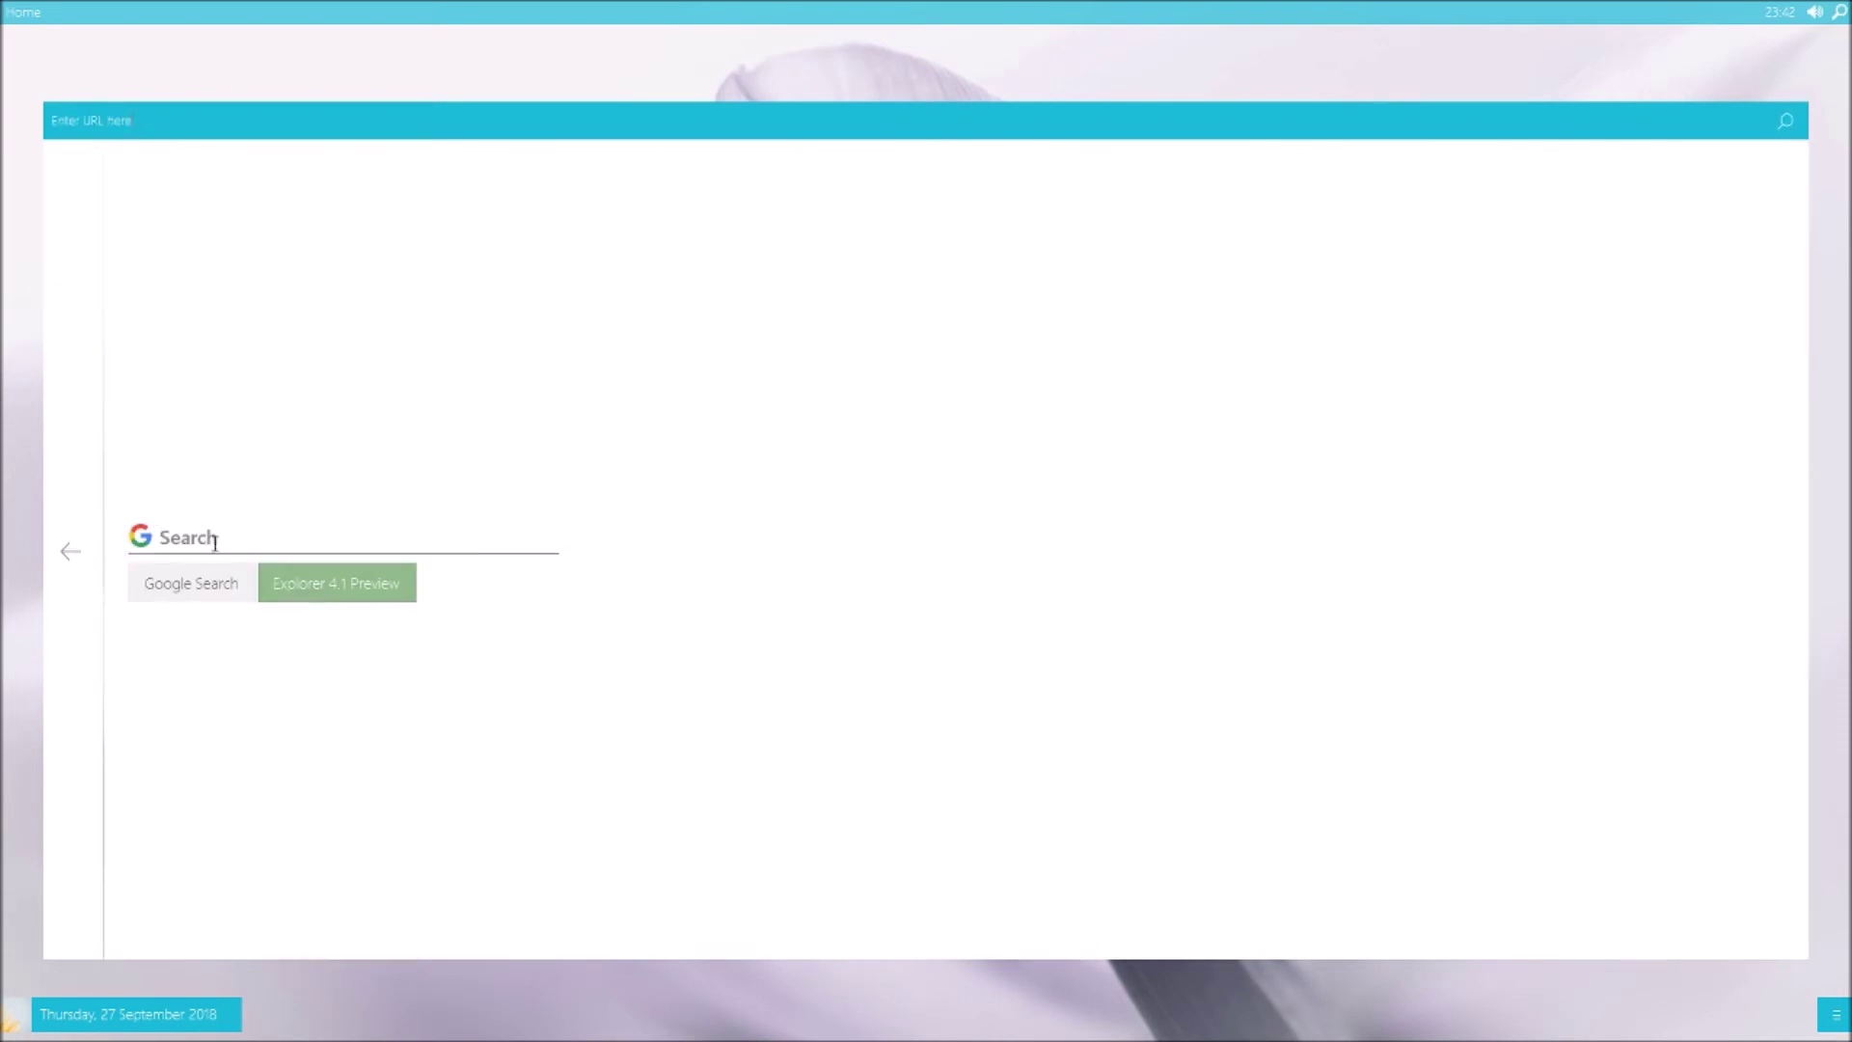
{"action": "type", "text": "youtbe"}
{"action": "key", "text": "Left"}
{"action": "key", "text": "Left"}
{"action": "type", "text": "u"}
{"action": "left_click", "coordinate": [195, 584]}
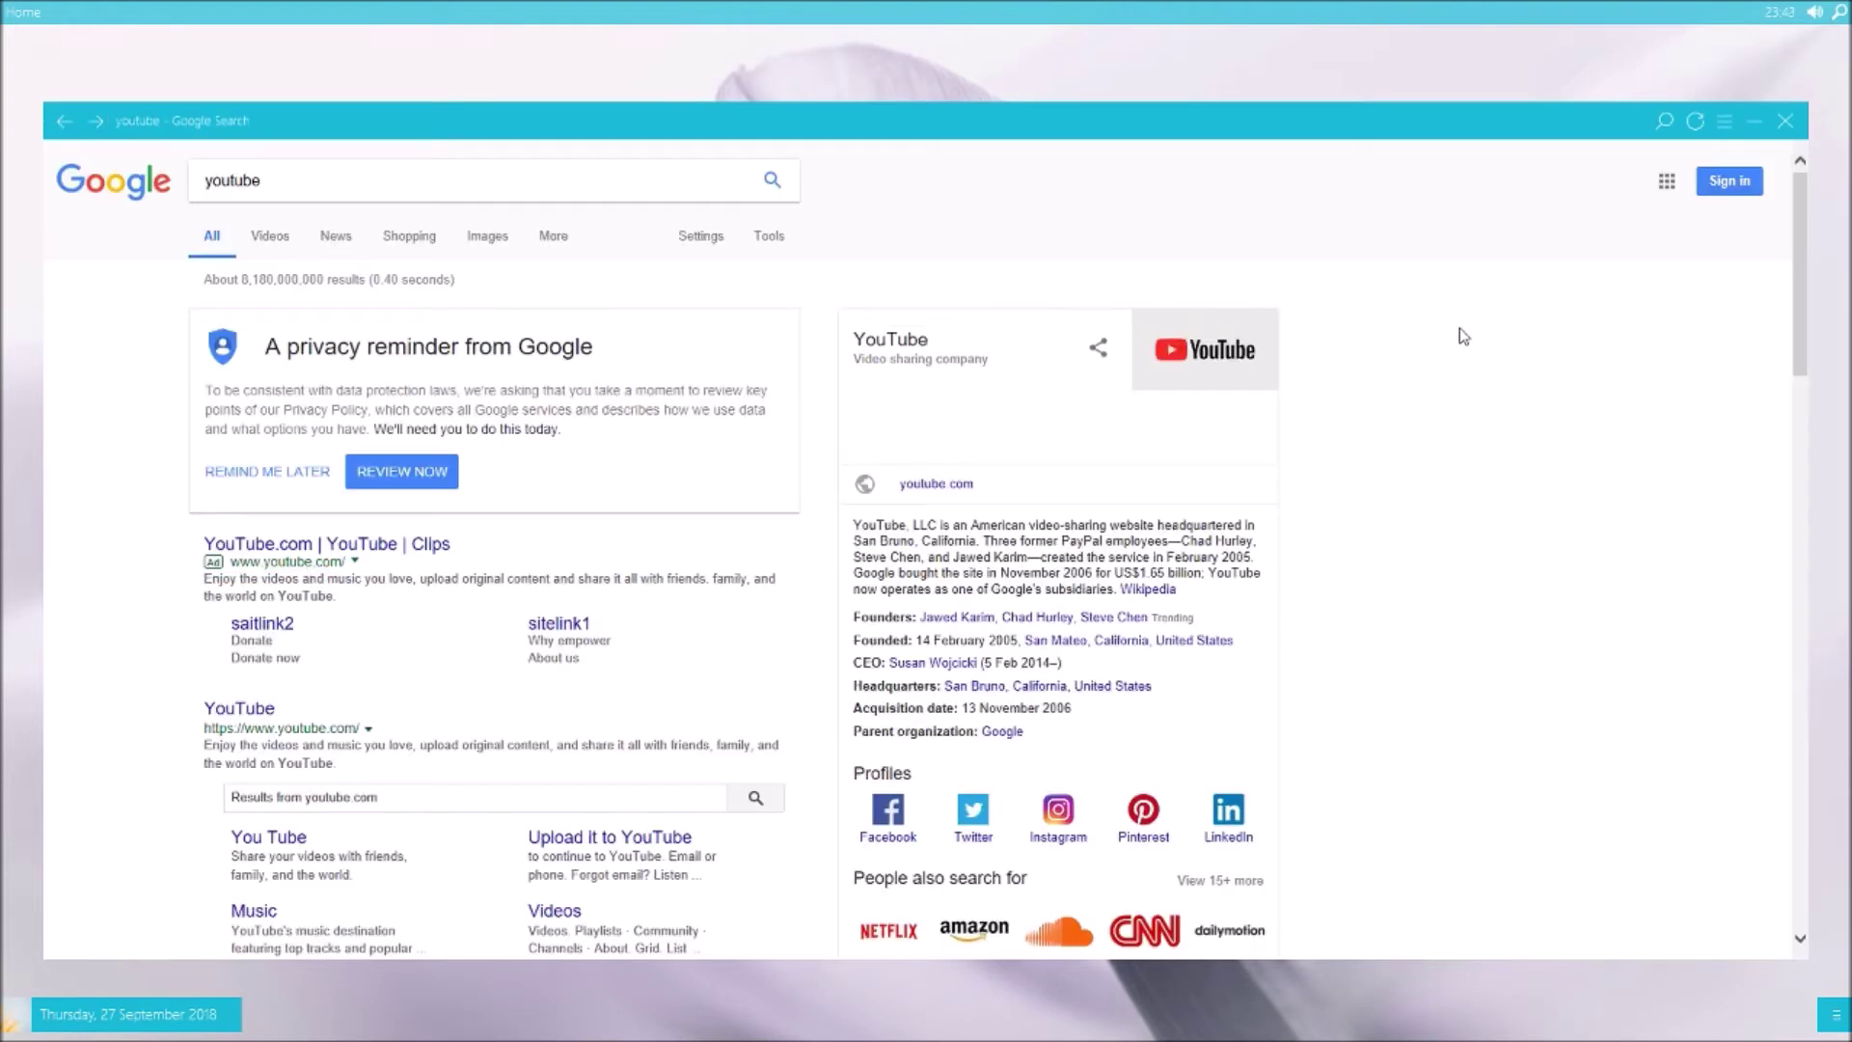
Visit Explorer's search page, return to the Google results, and reload them
{"action": "left_click", "coordinate": [1666, 123]}
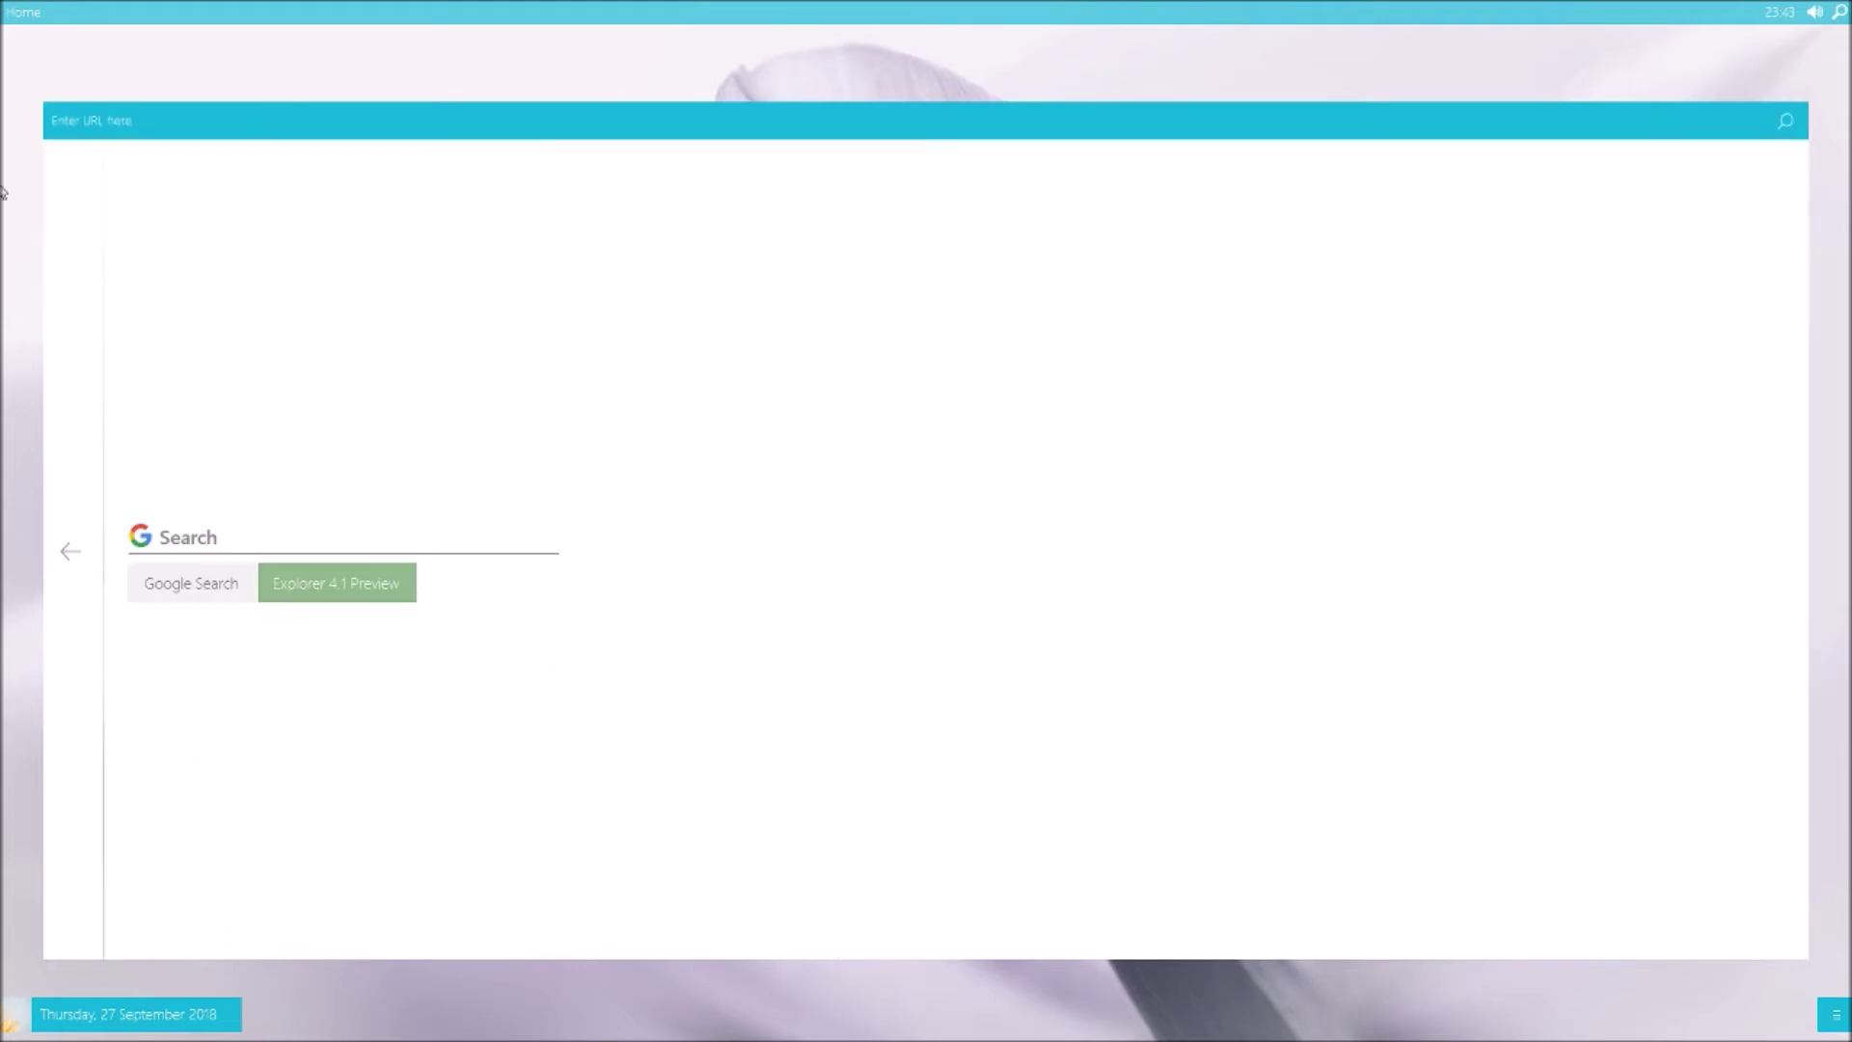
{"action": "left_click", "coordinate": [72, 552]}
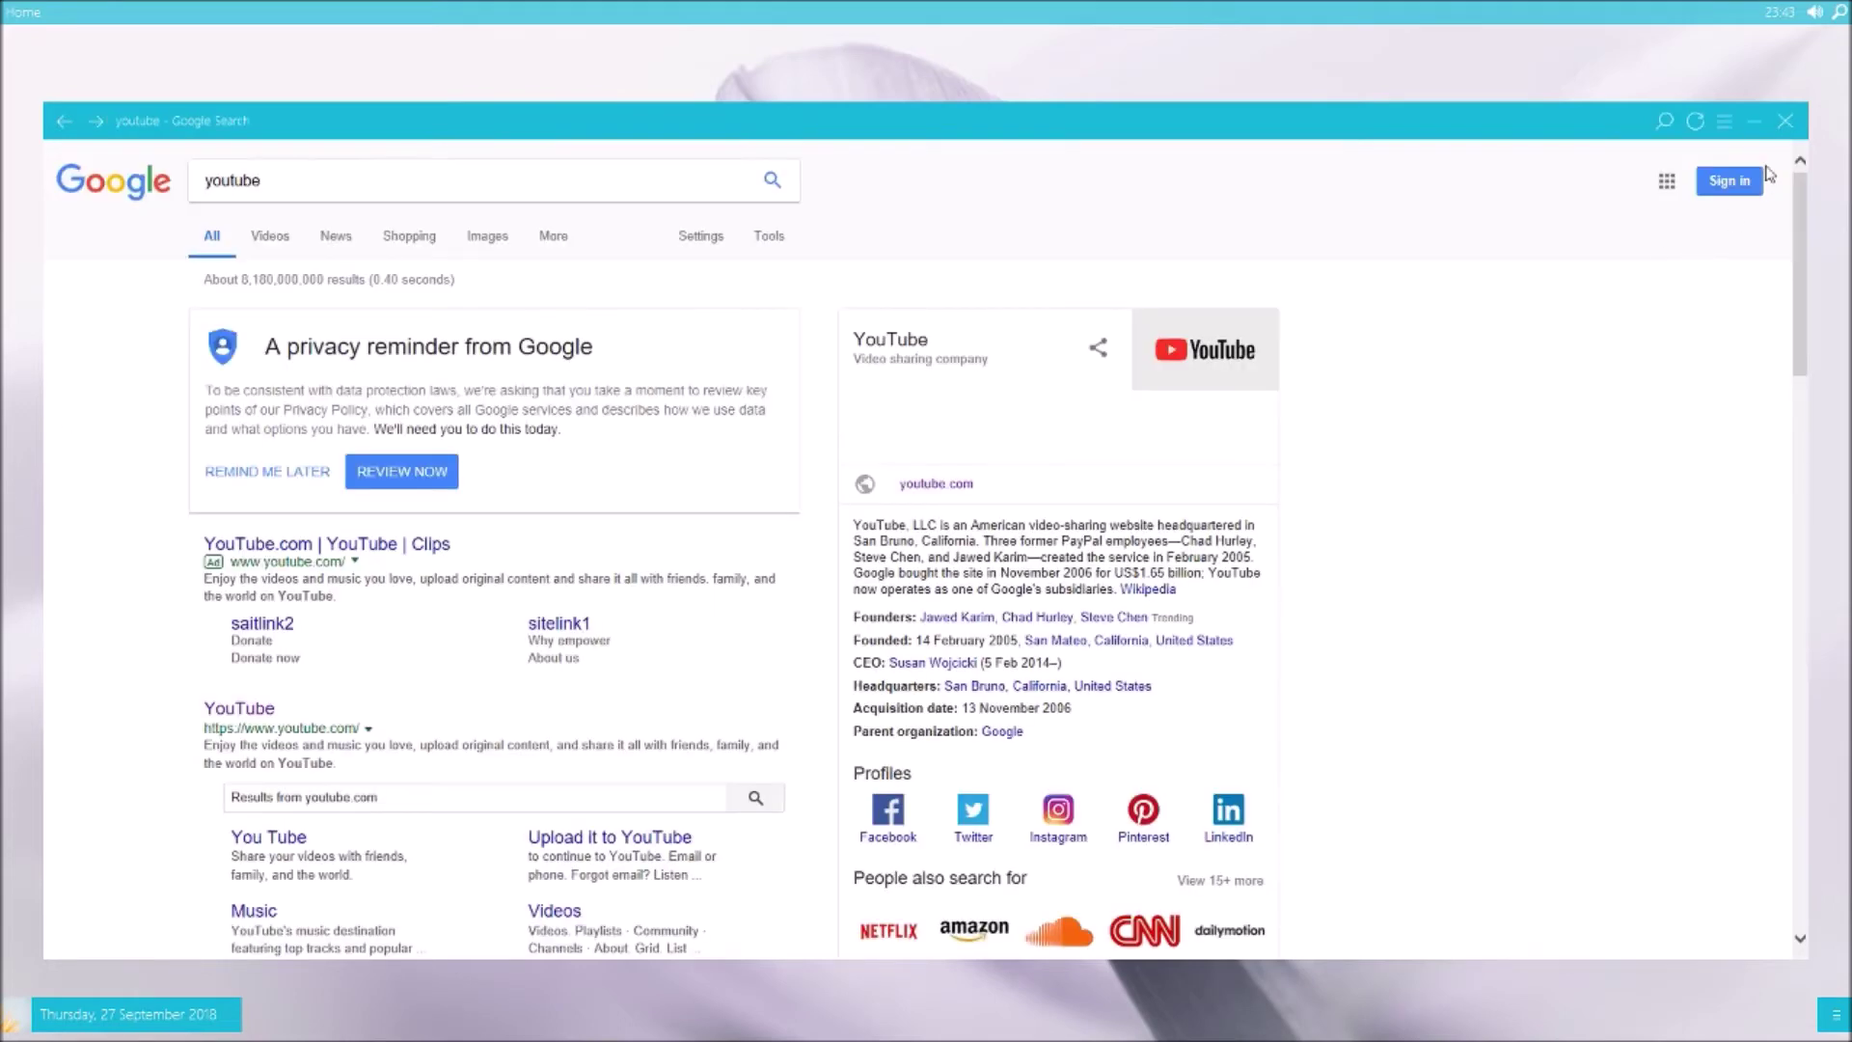
{"action": "left_click", "coordinate": [1704, 136]}
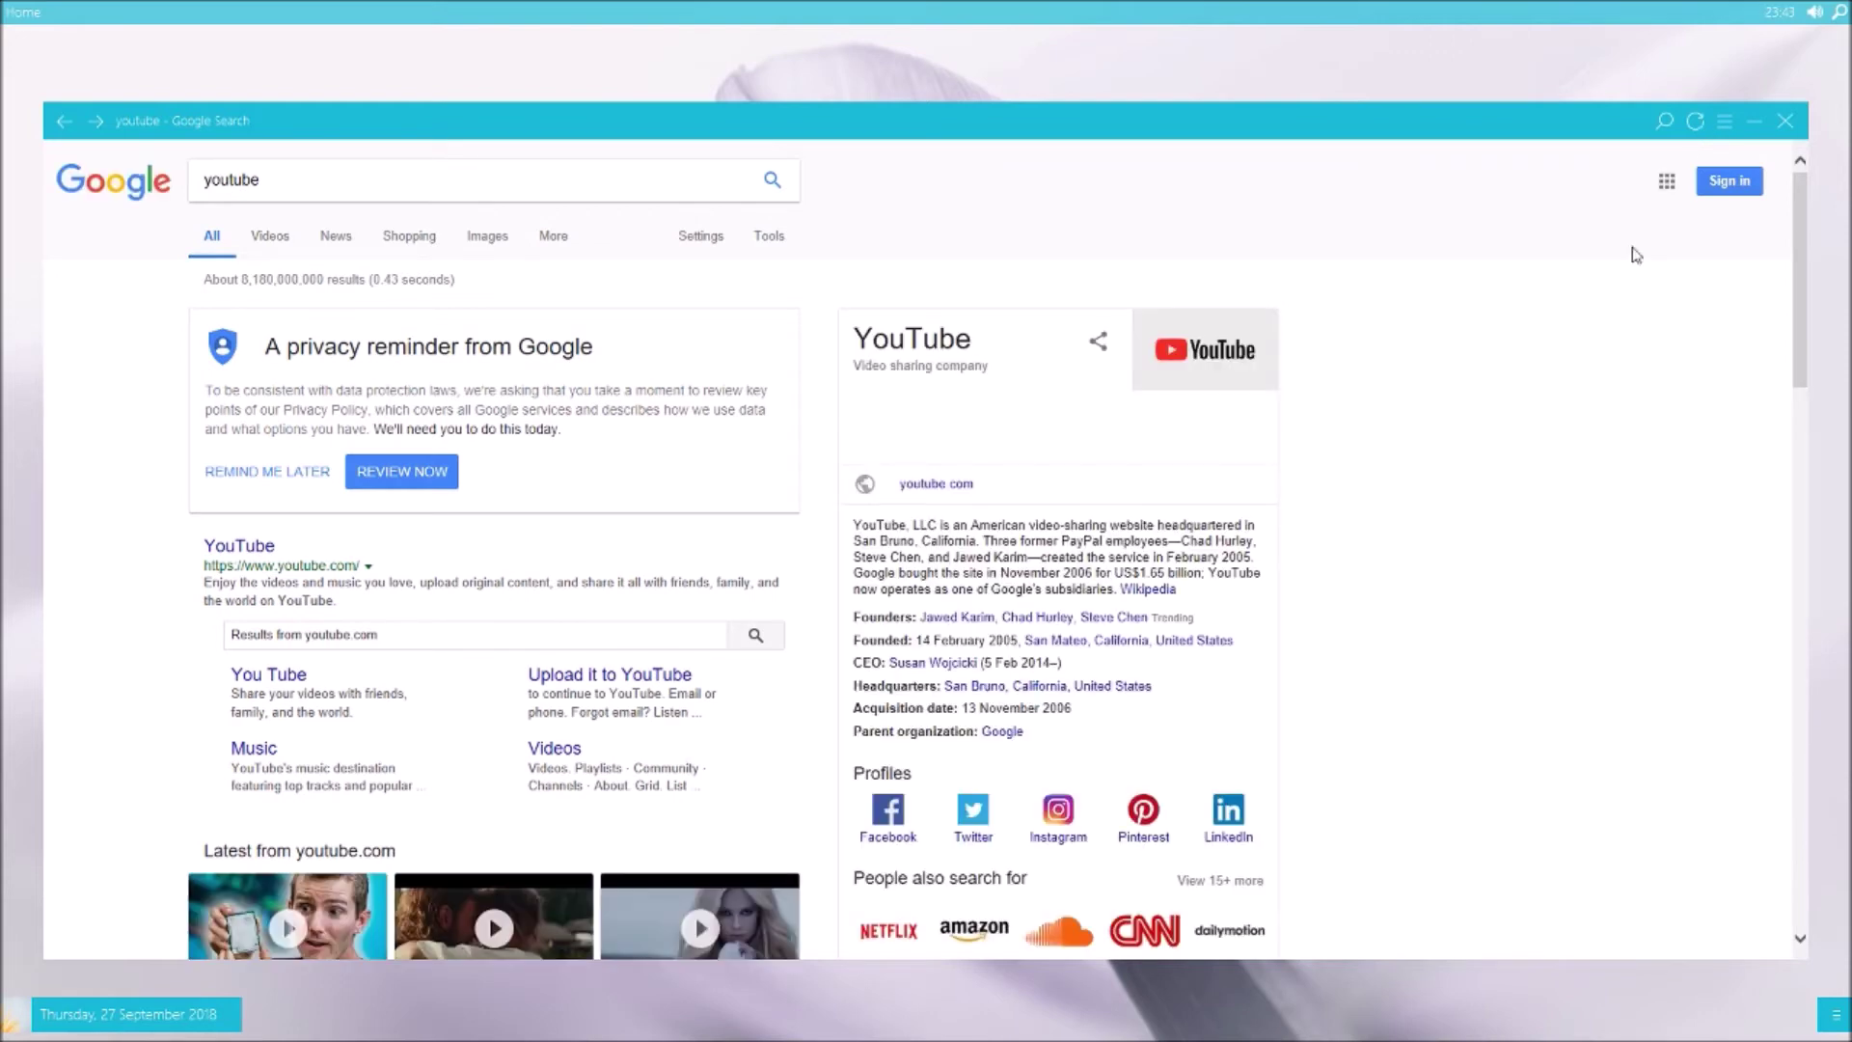
Minimize the Explorer window, restore it from the running tasks, and close it
{"action": "left_click", "coordinate": [1757, 124]}
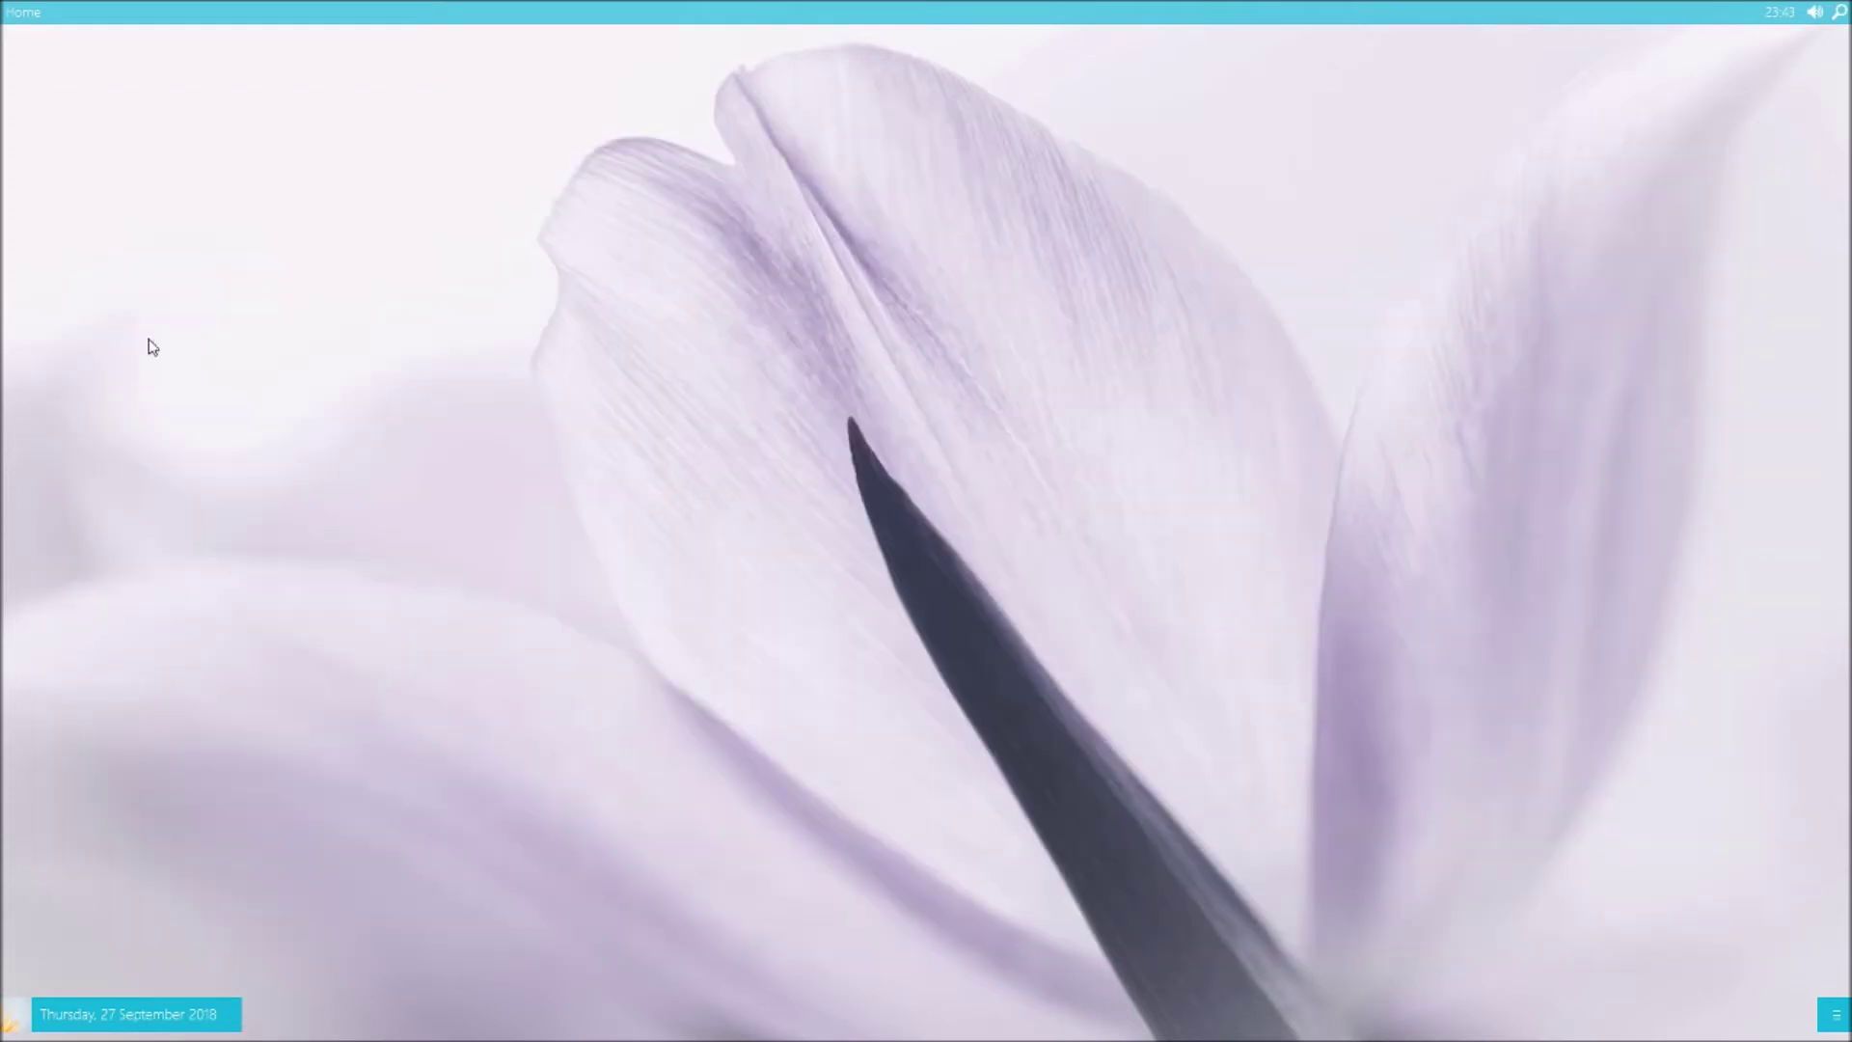
{"action": "left_click", "coordinate": [1836, 1015]}
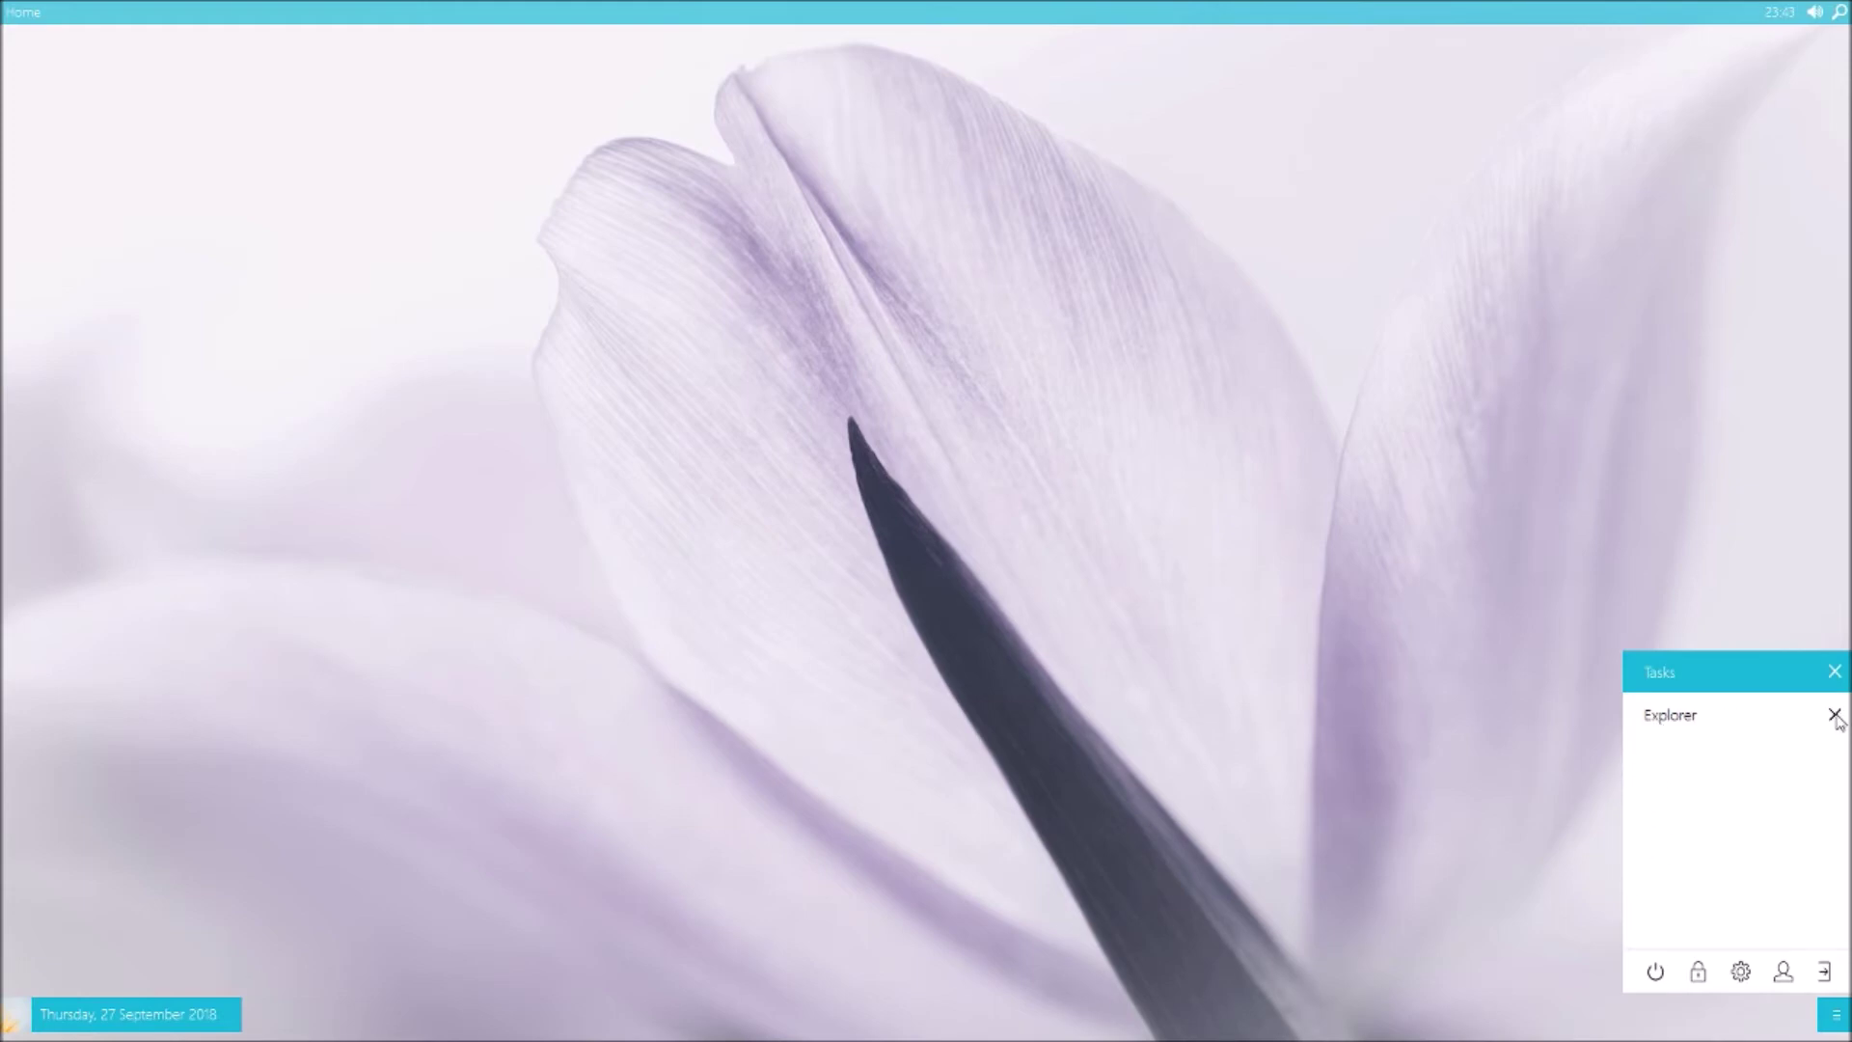
{"action": "left_click", "coordinate": [1699, 722]}
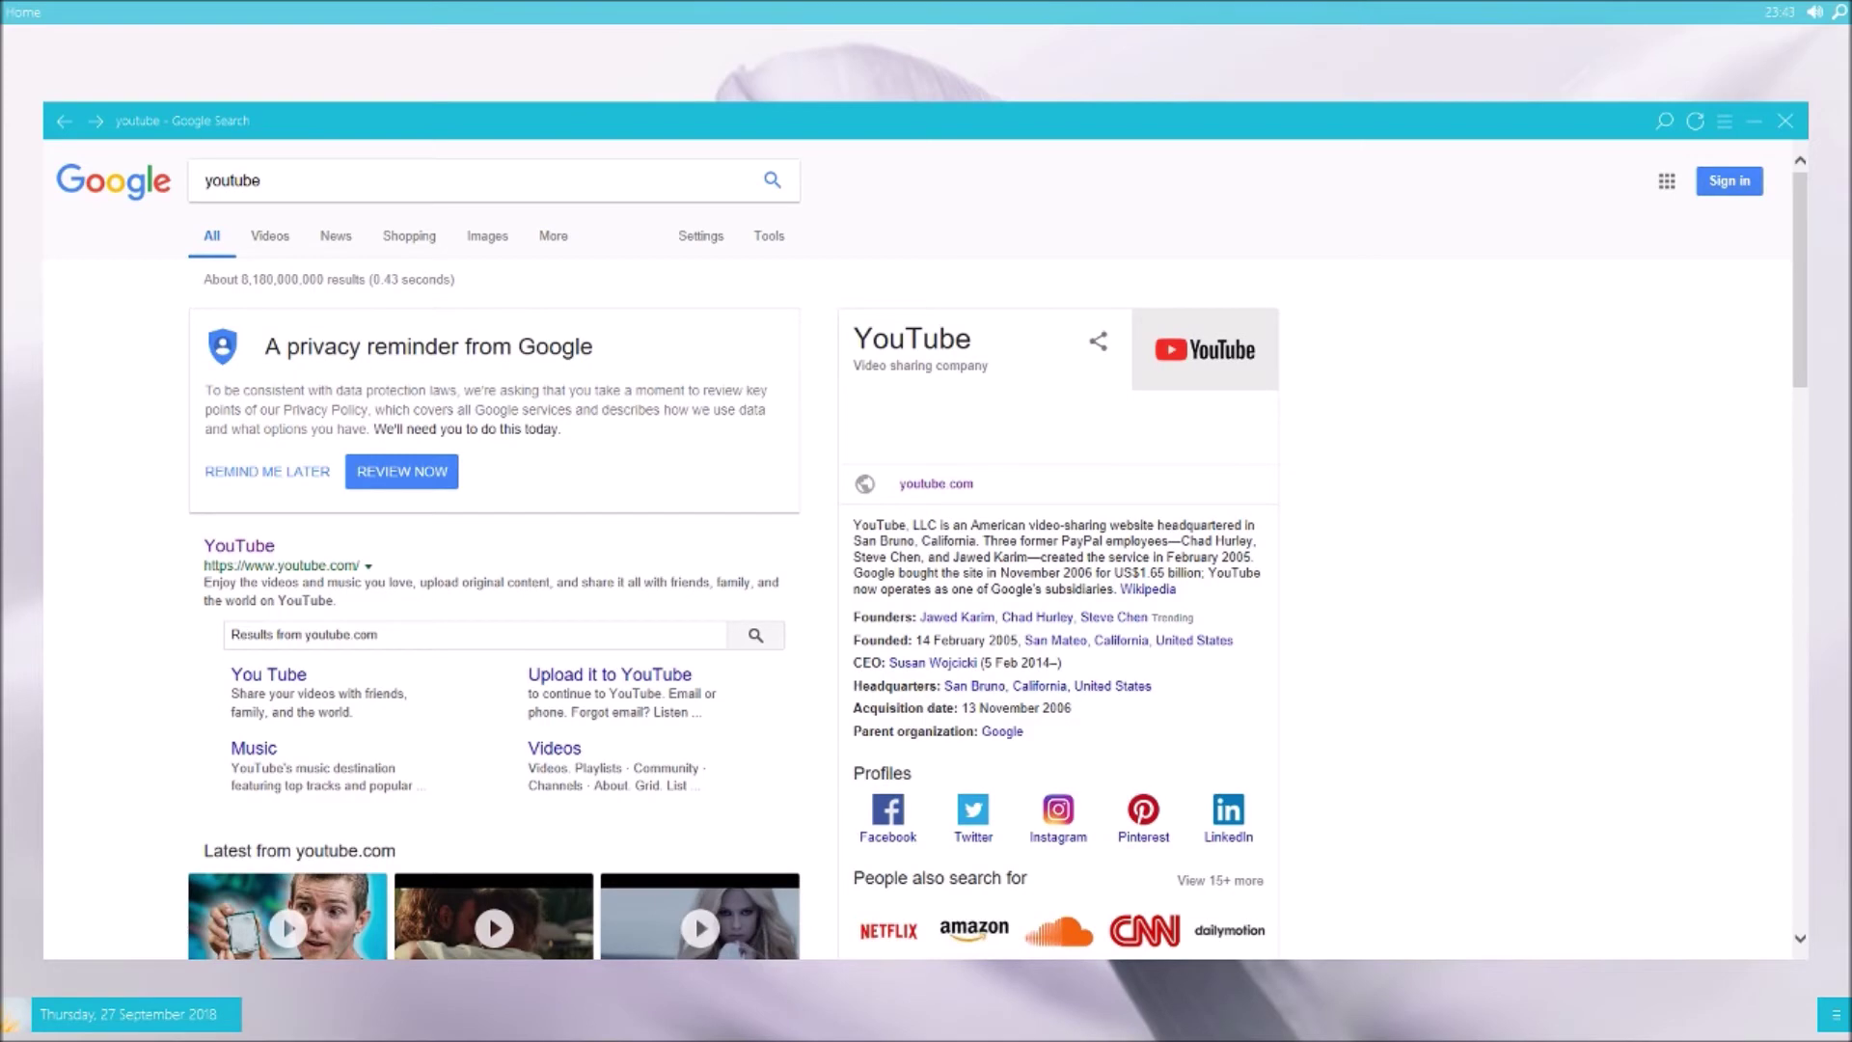
{"action": "left_click", "coordinate": [1786, 121]}
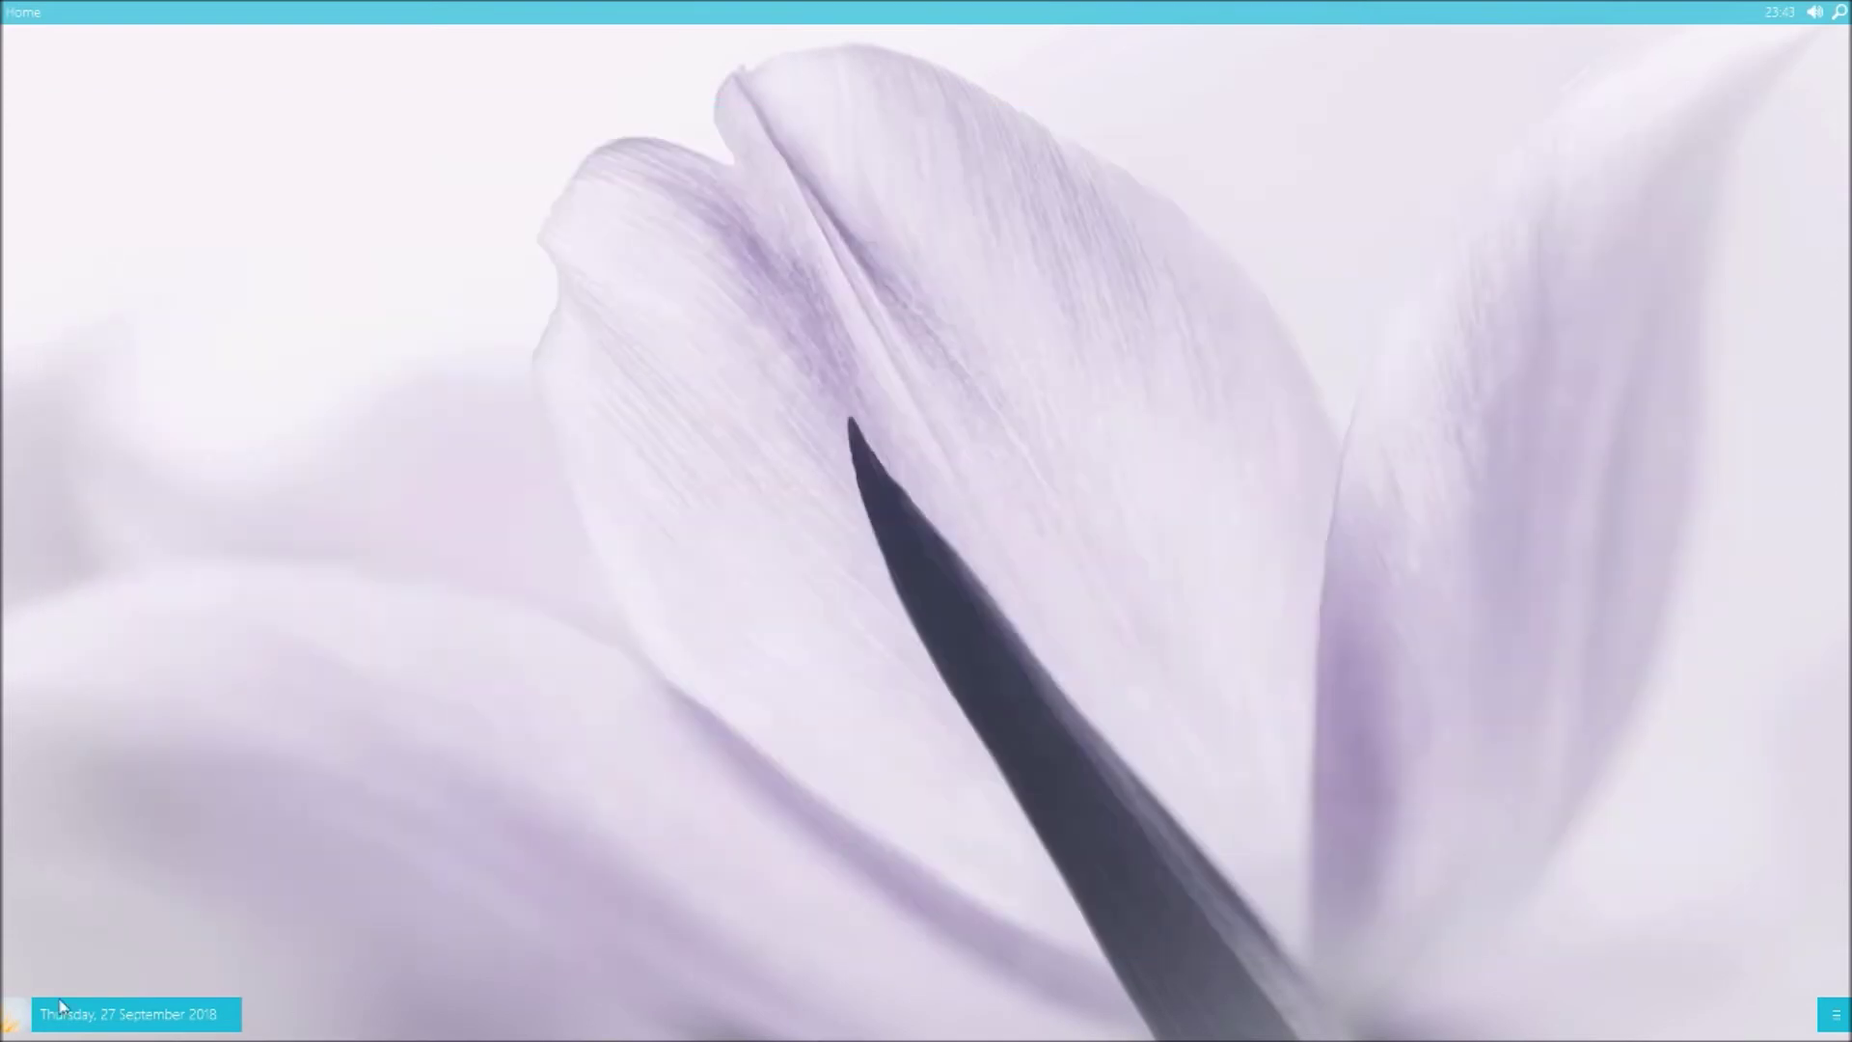
Open the Store, view its extra options and the Google app entry, and close the Store
{"action": "left_click", "coordinate": [9, 1023]}
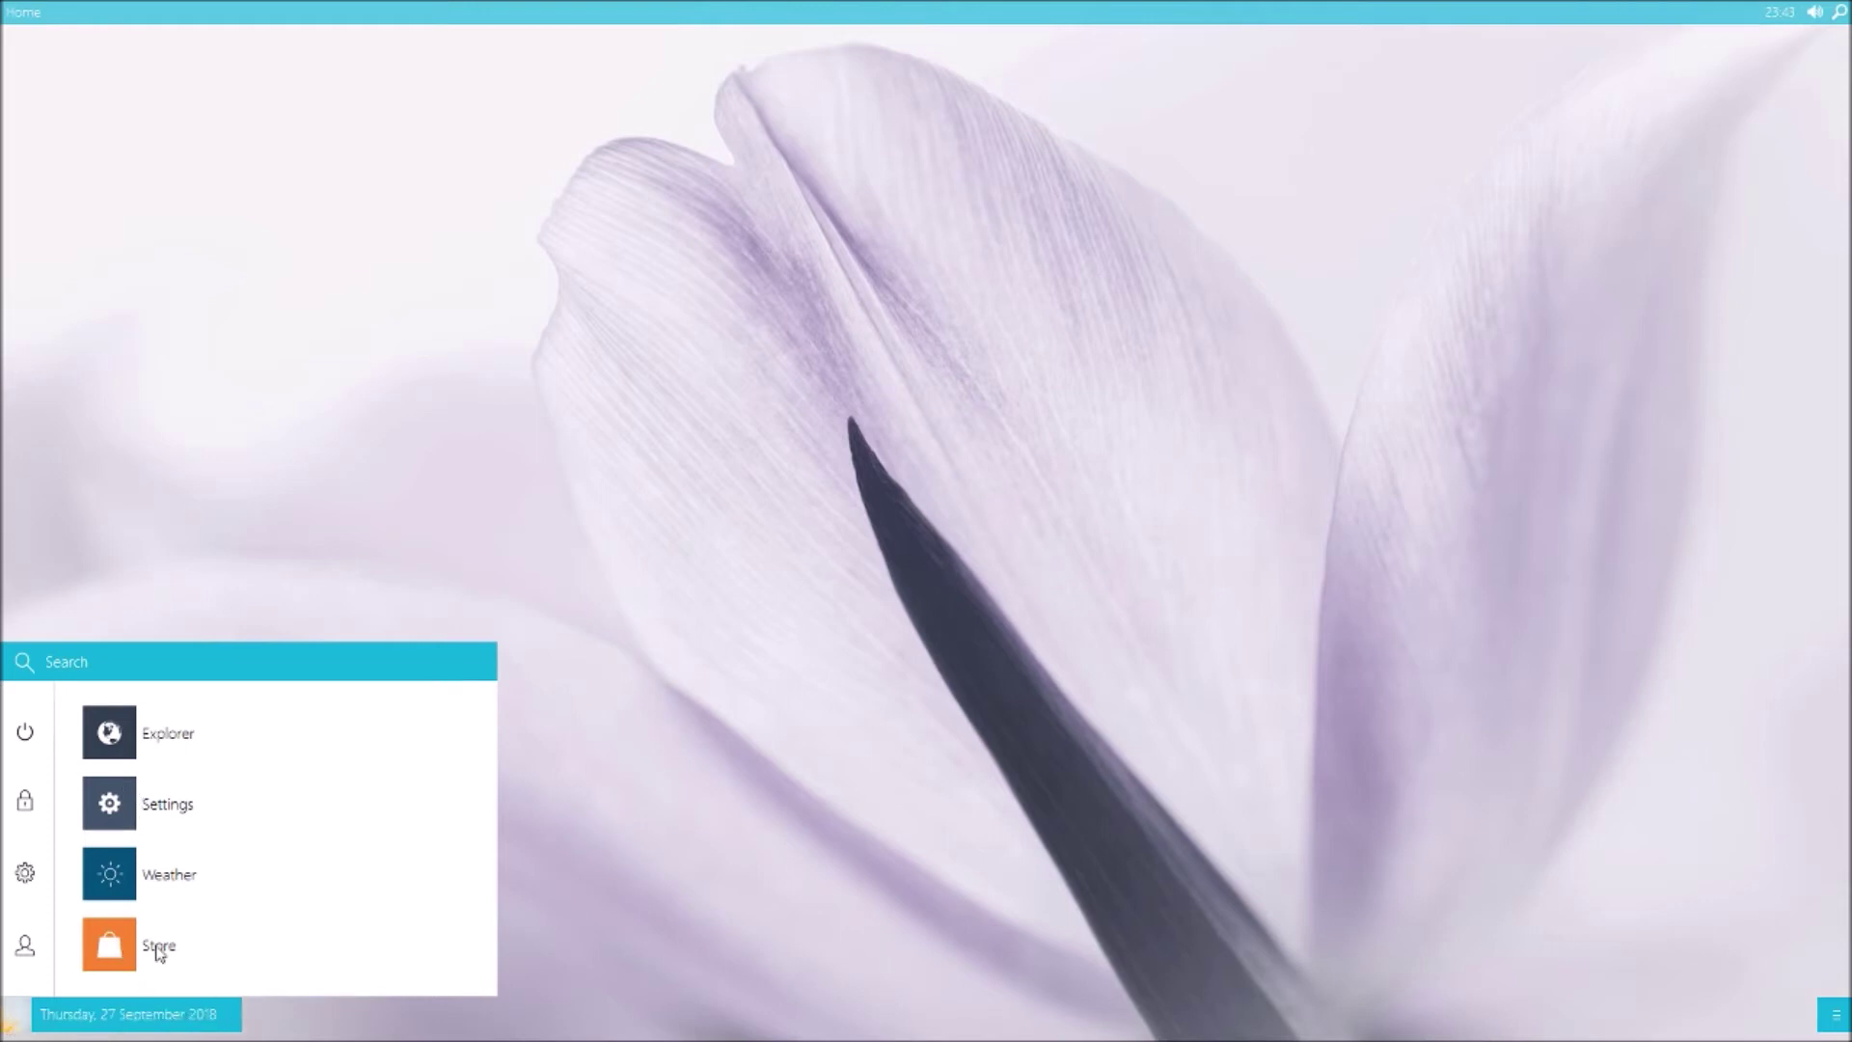
{"action": "left_click", "coordinate": [108, 947]}
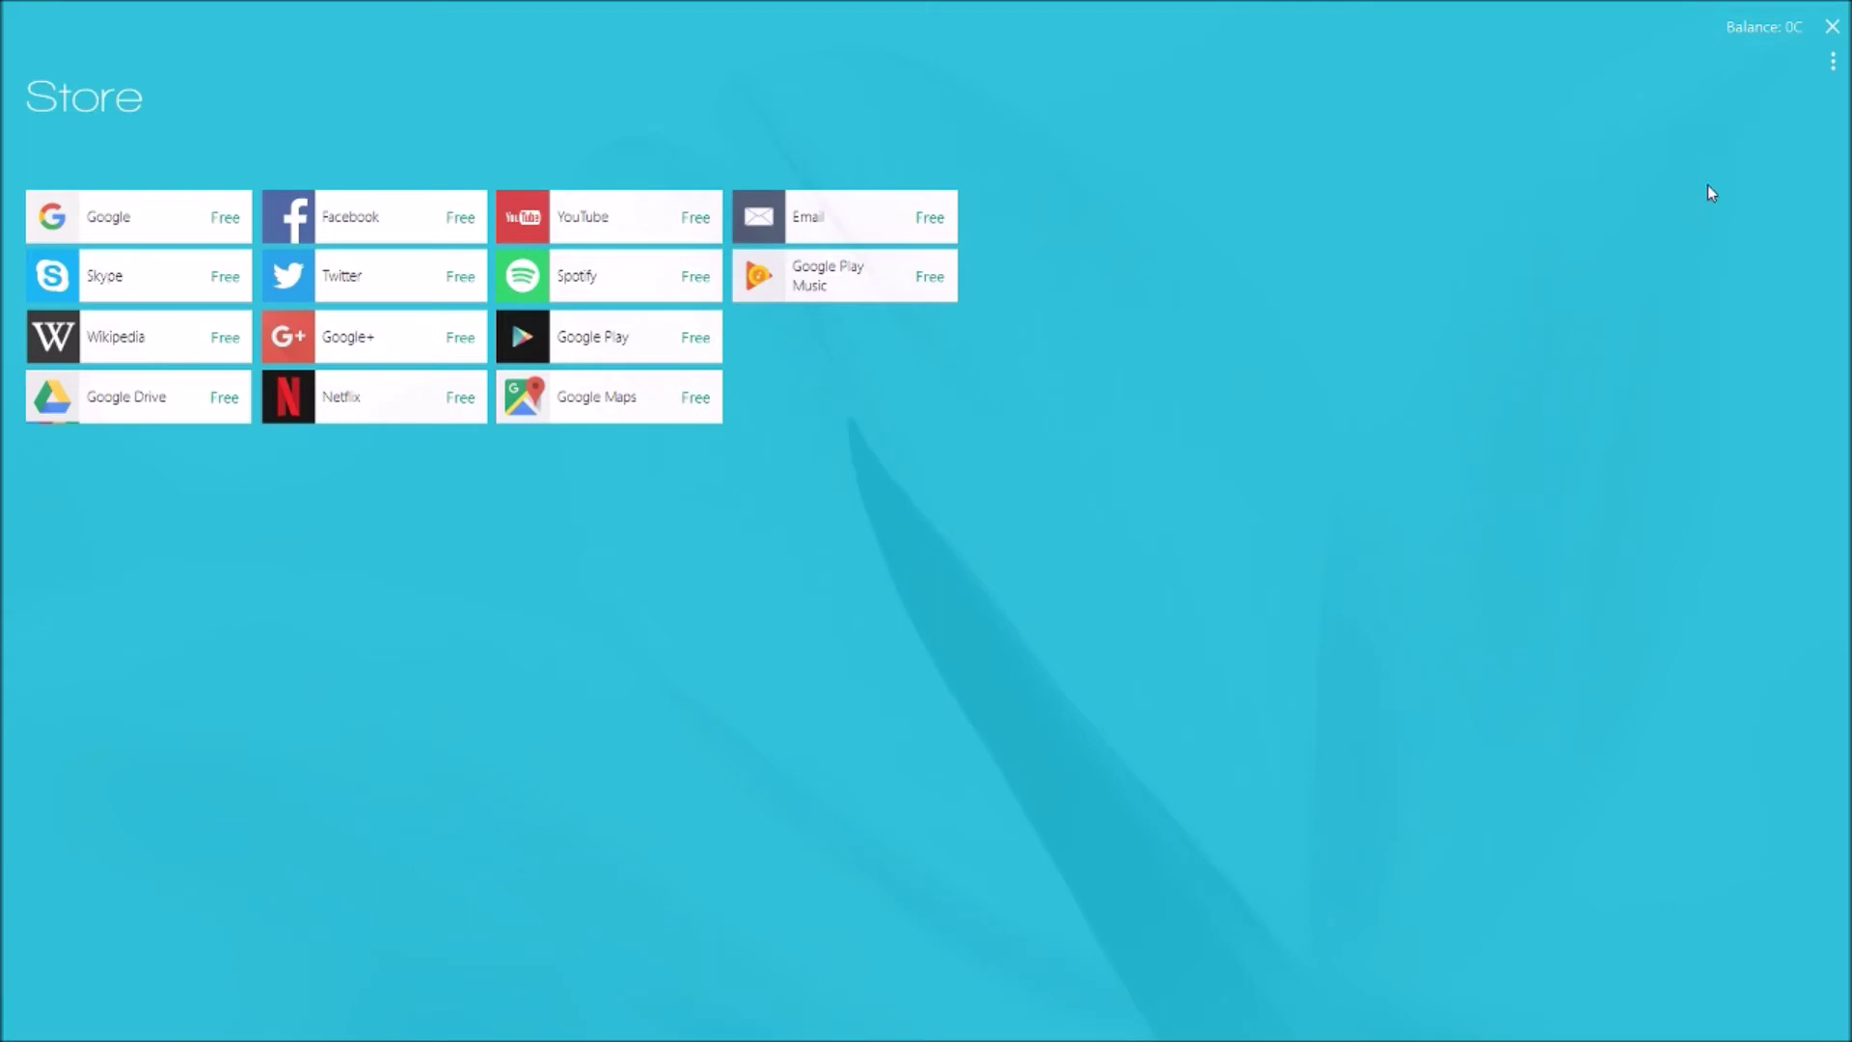
{"action": "left_click", "coordinate": [1834, 62]}
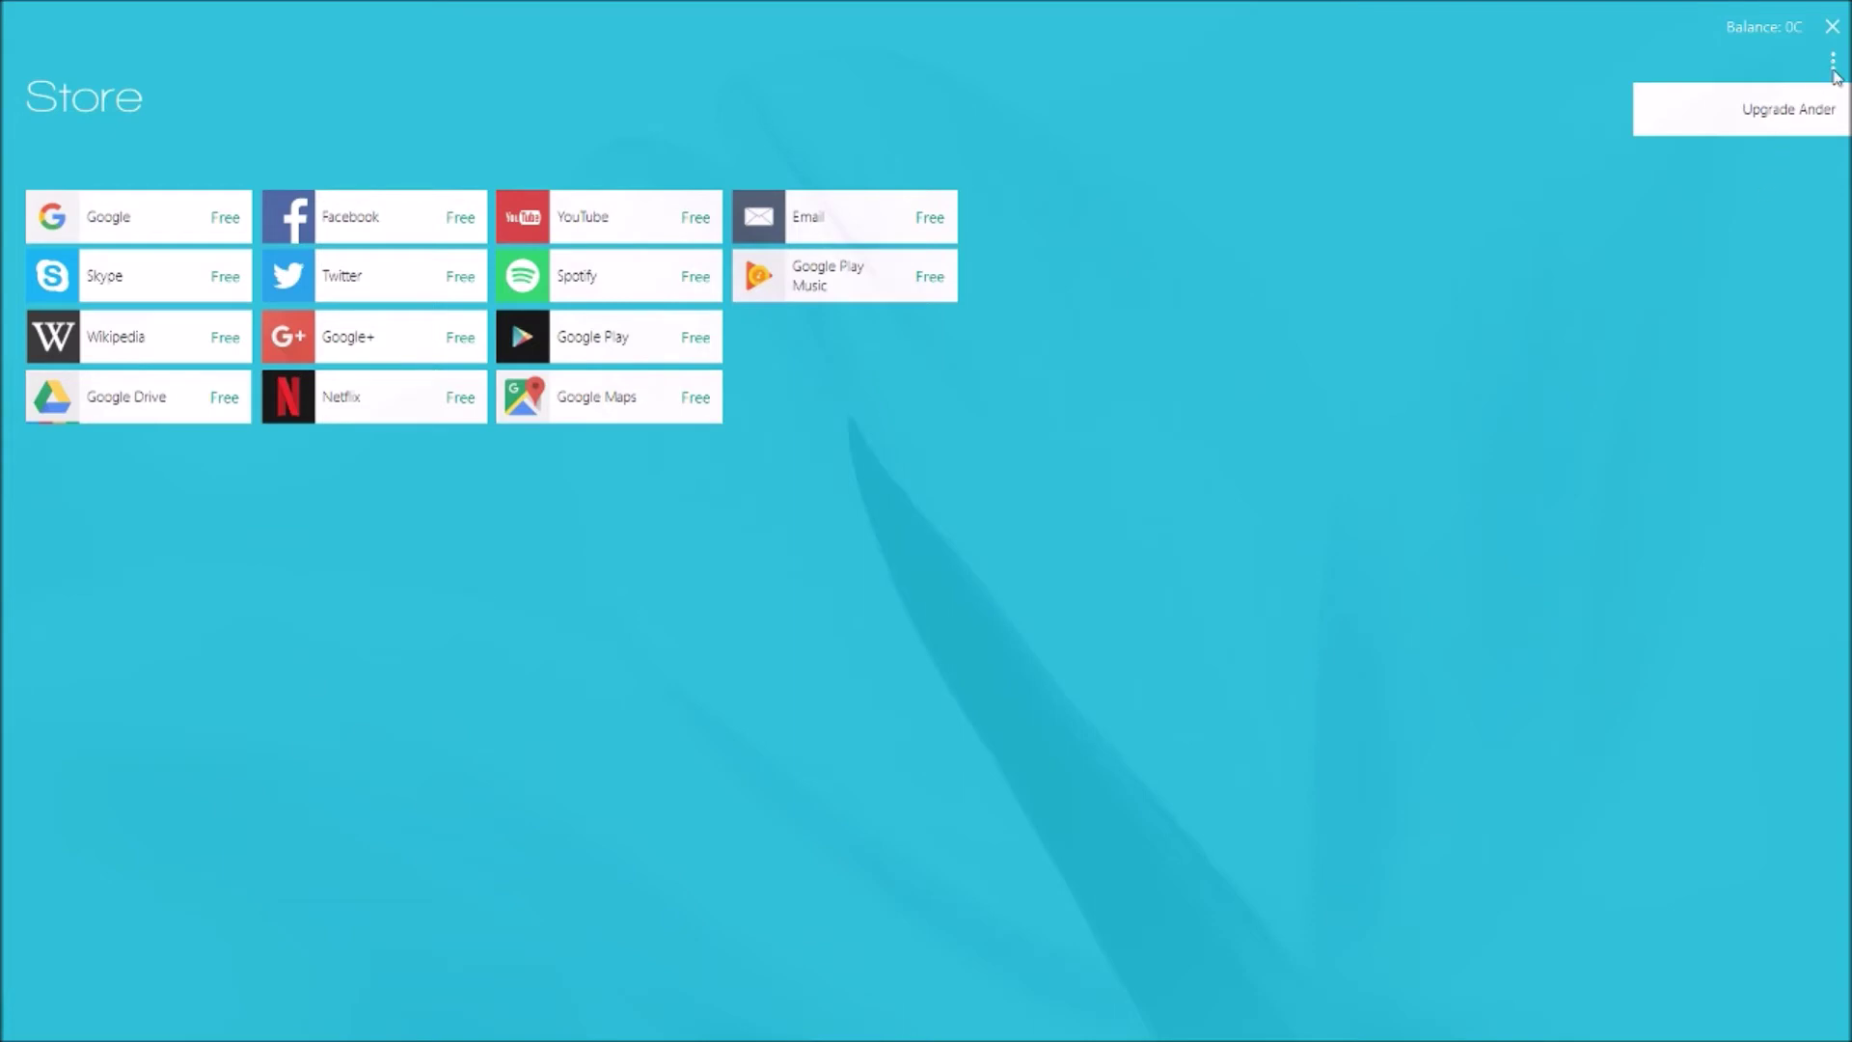
{"action": "left_click", "coordinate": [1832, 62]}
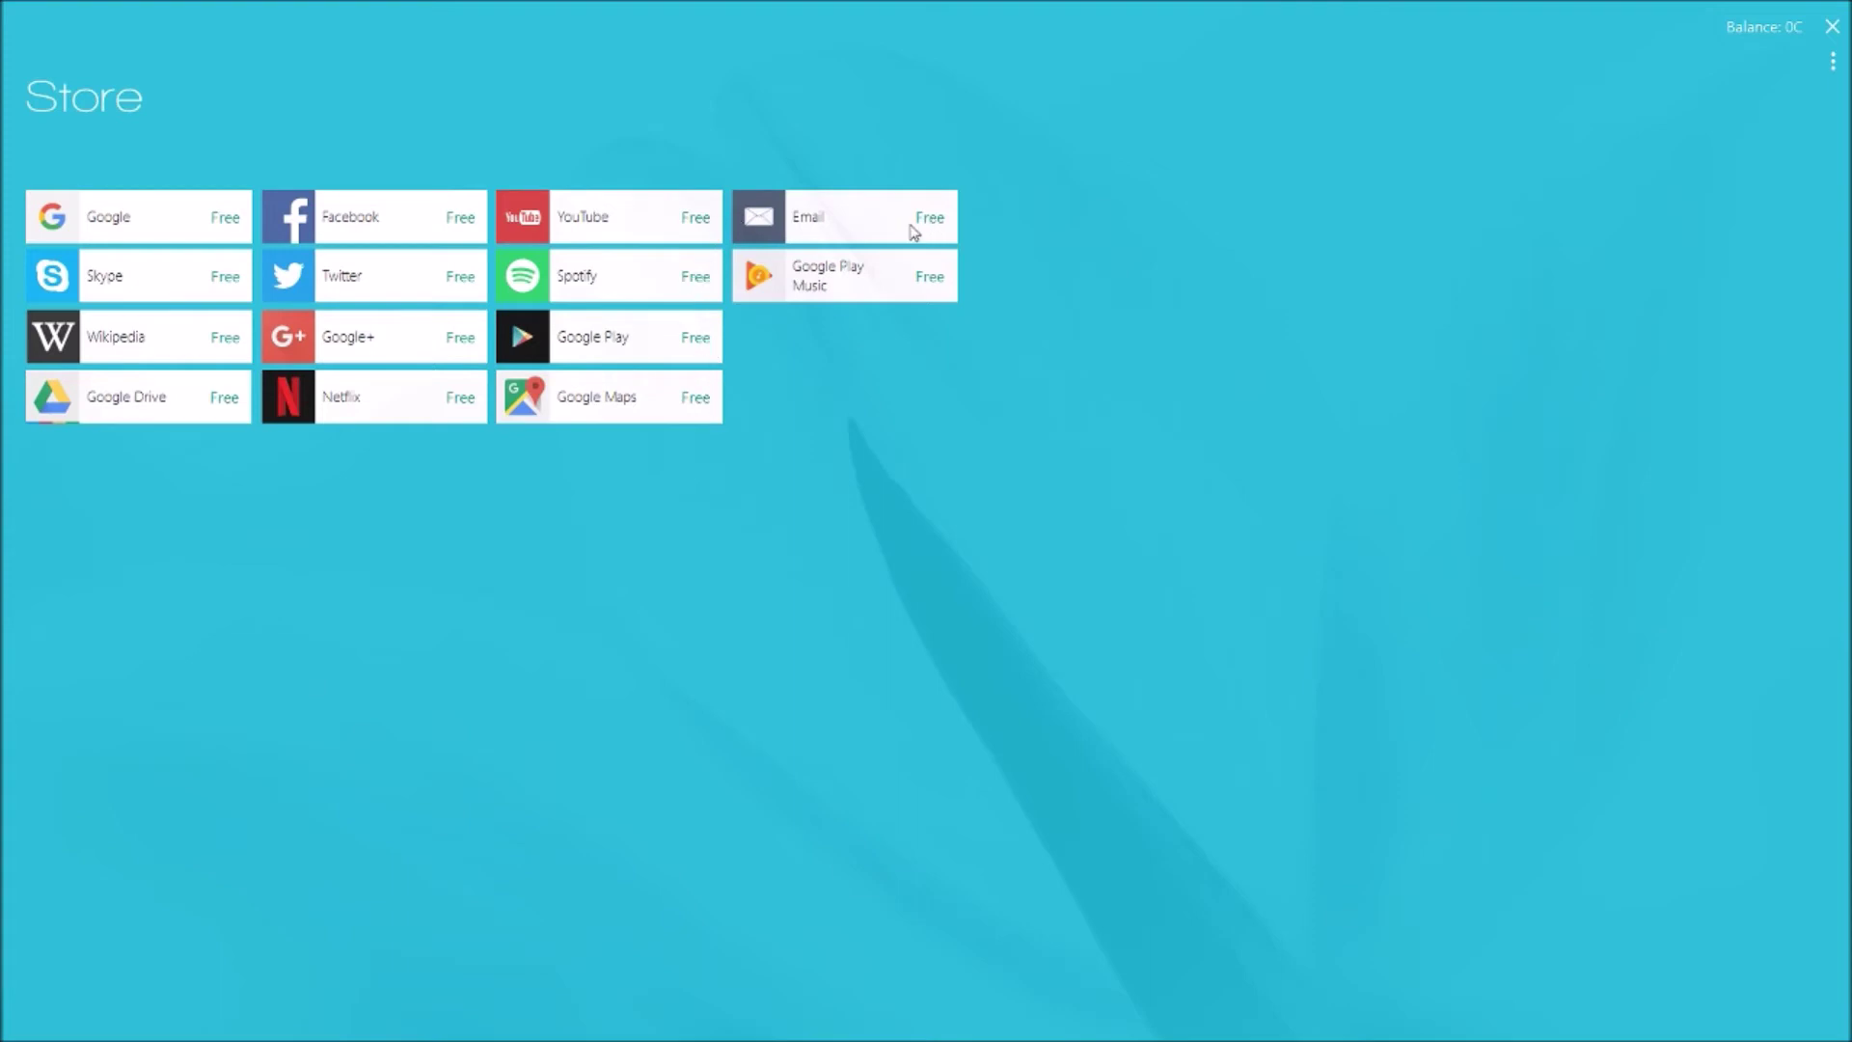
{"action": "left_click", "coordinate": [106, 226]}
{"action": "left_click", "coordinate": [1832, 29]}
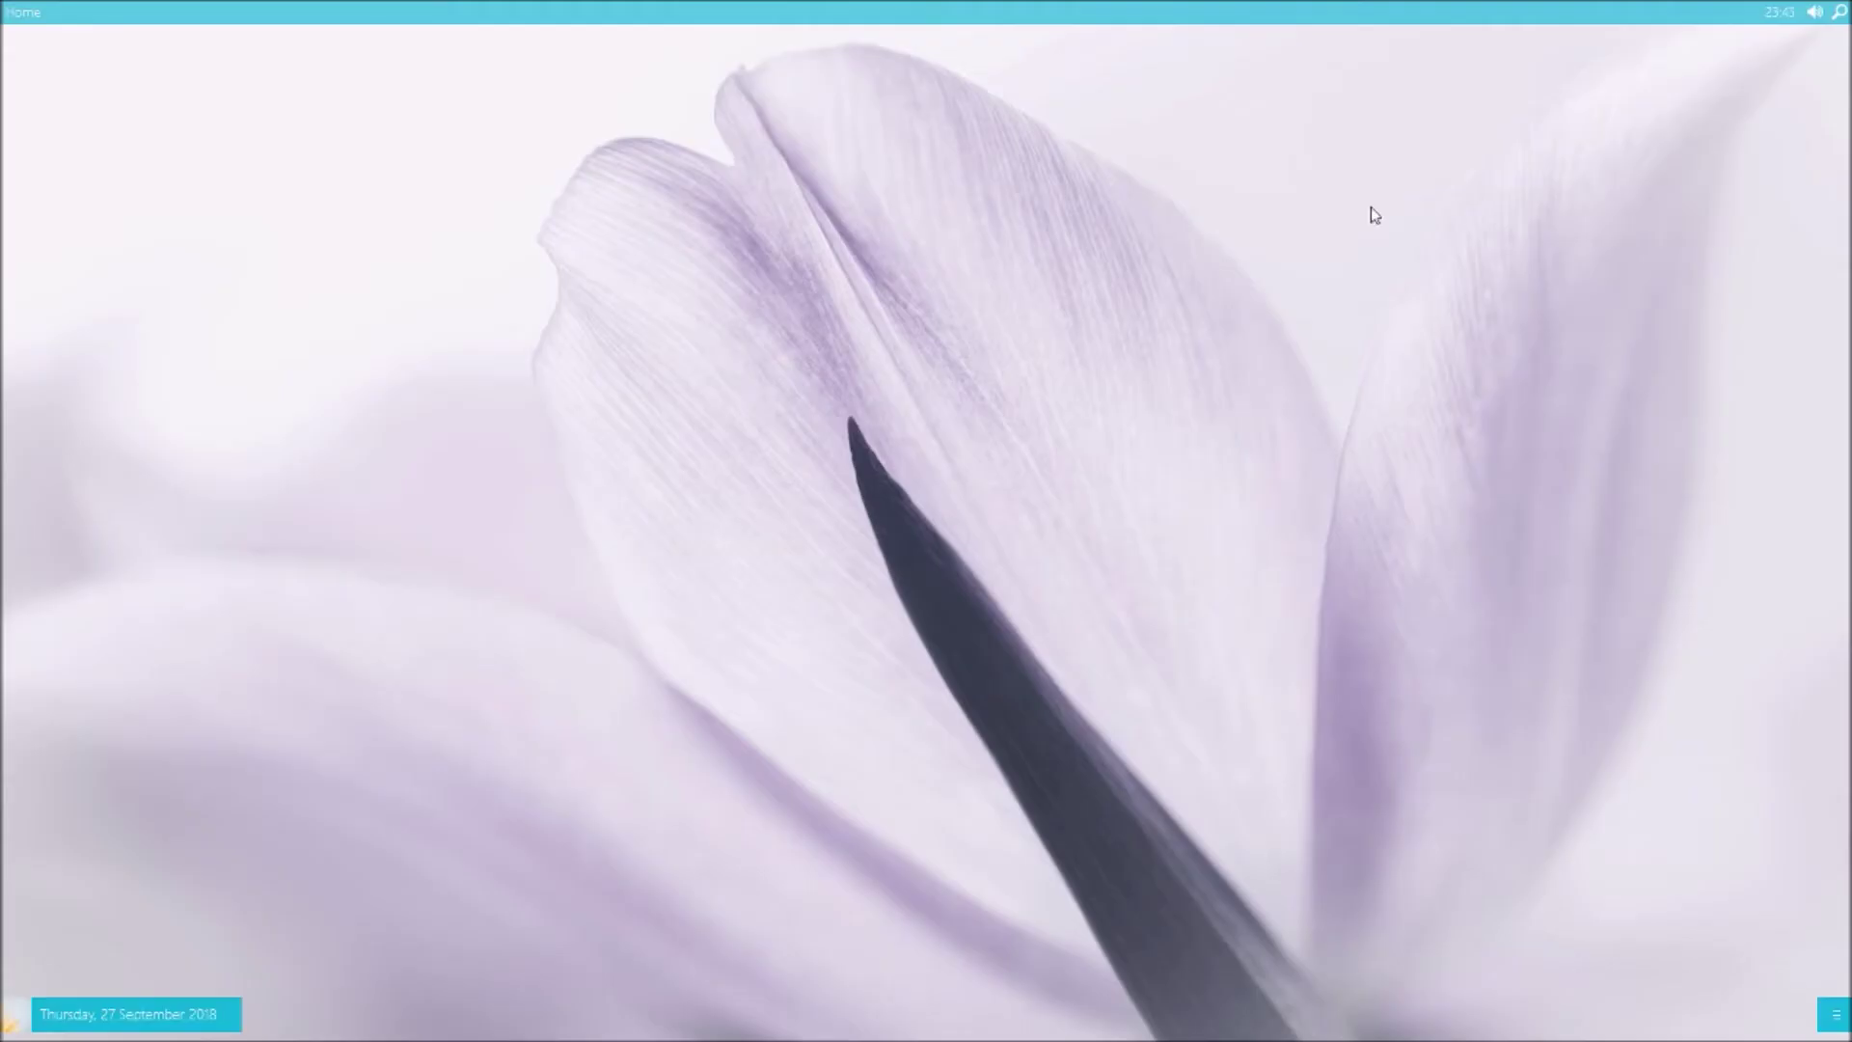
Open the installed Google app from the apps list and close its window
{"action": "left_click", "coordinate": [21, 1021]}
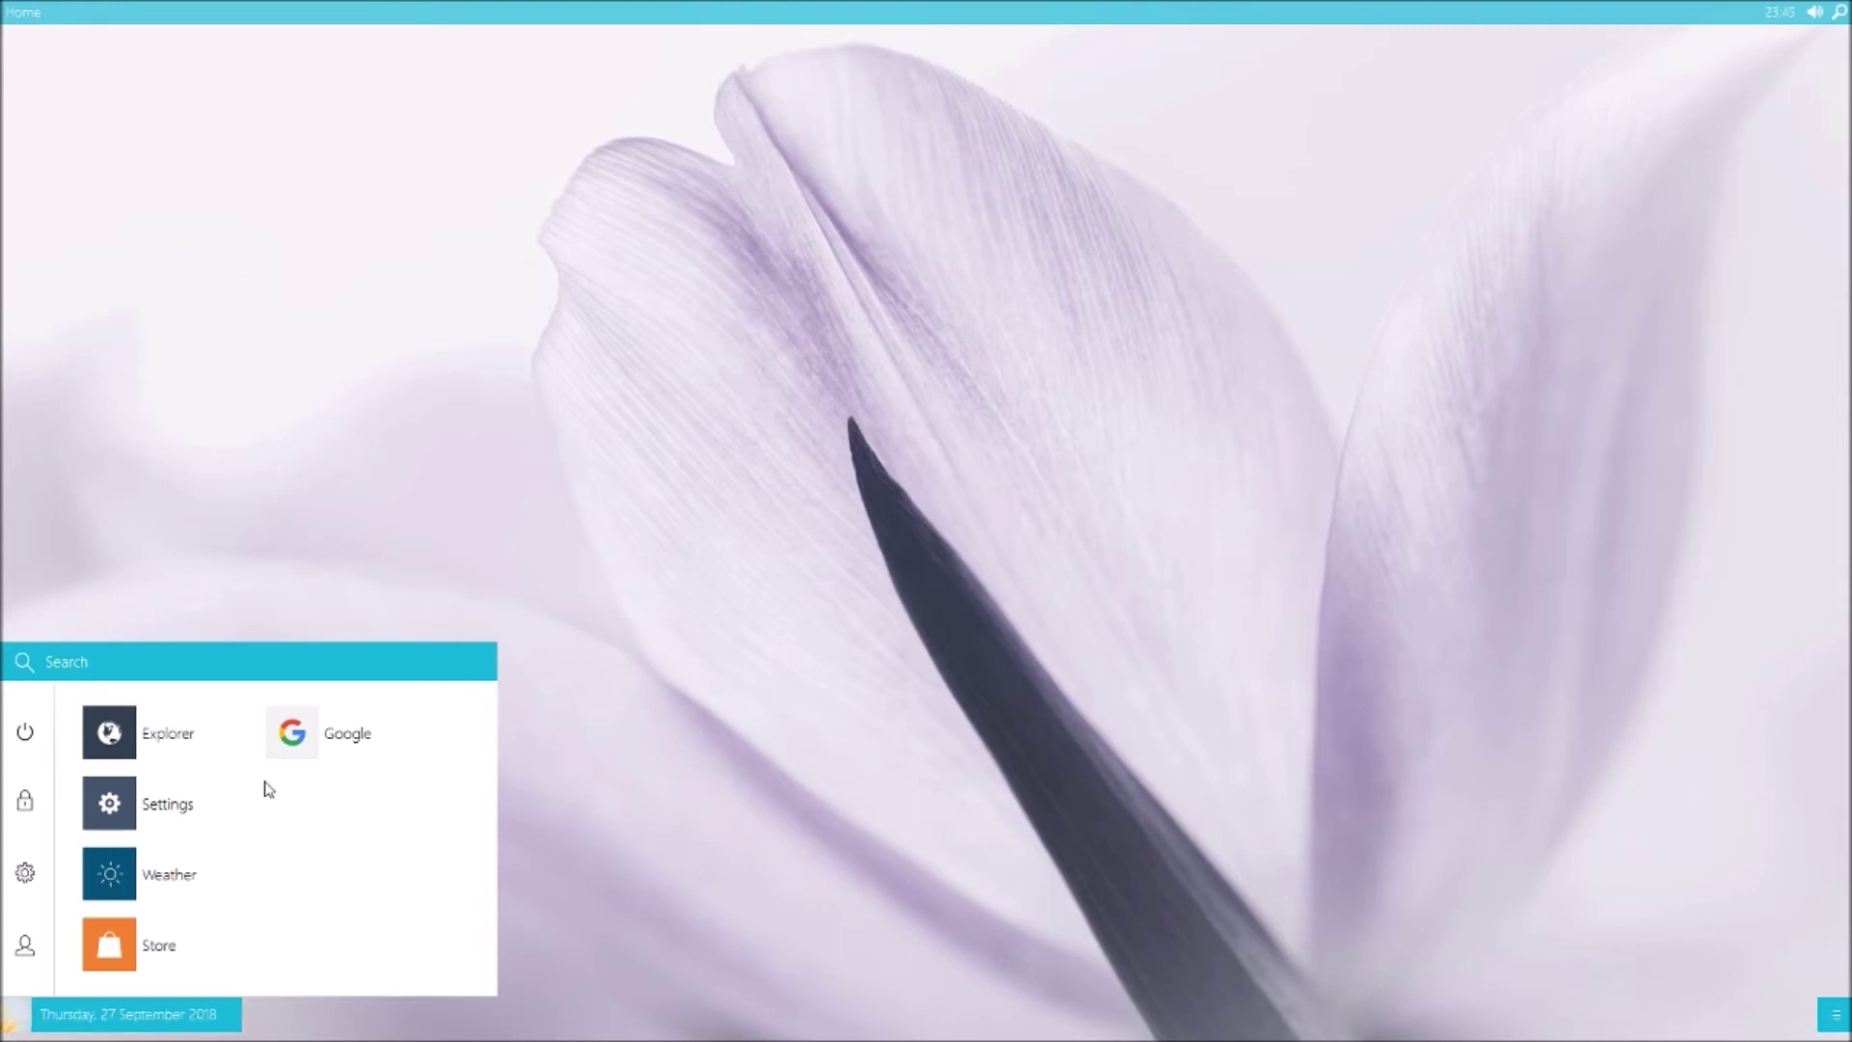
{"action": "left_click", "coordinate": [294, 741]}
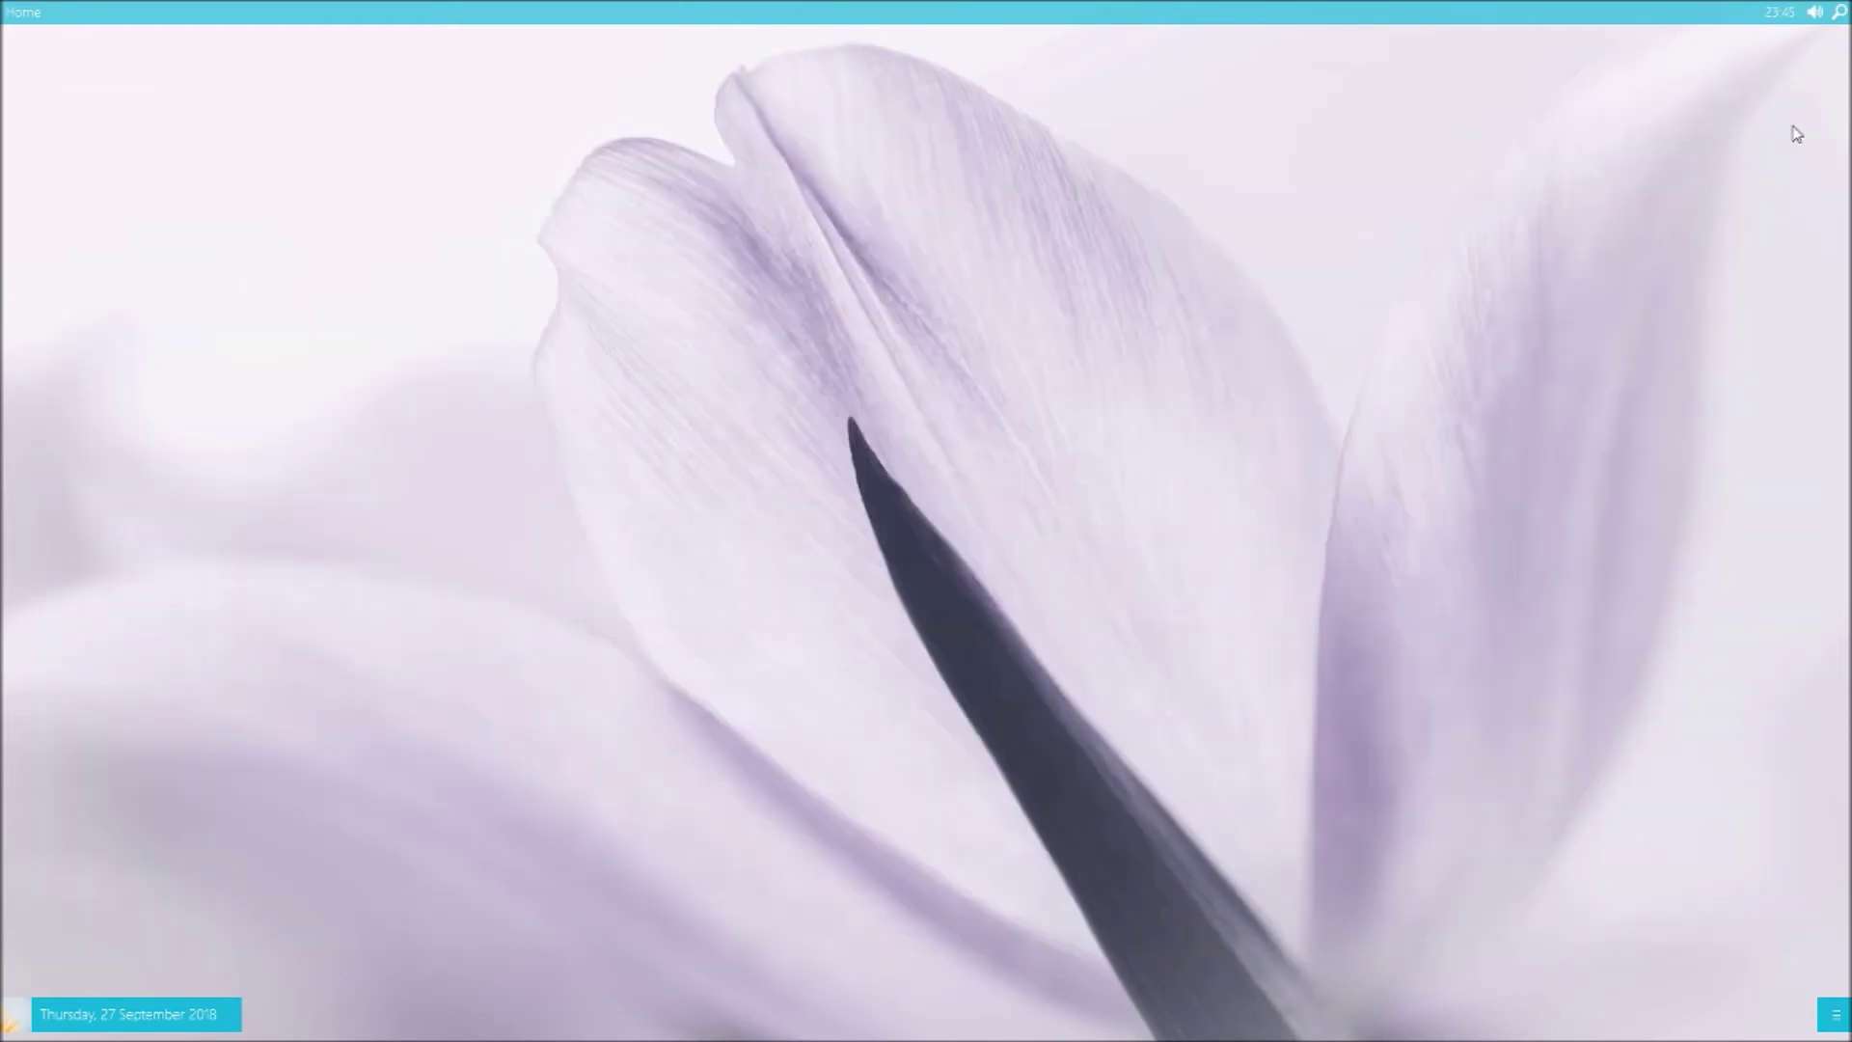
{"action": "left_click", "coordinate": [1786, 123]}
Open the Store and install Skype, Wikipedia, Google Drive, Facebook, Twitter and Google+
{"action": "left_click", "coordinate": [6, 1013]}
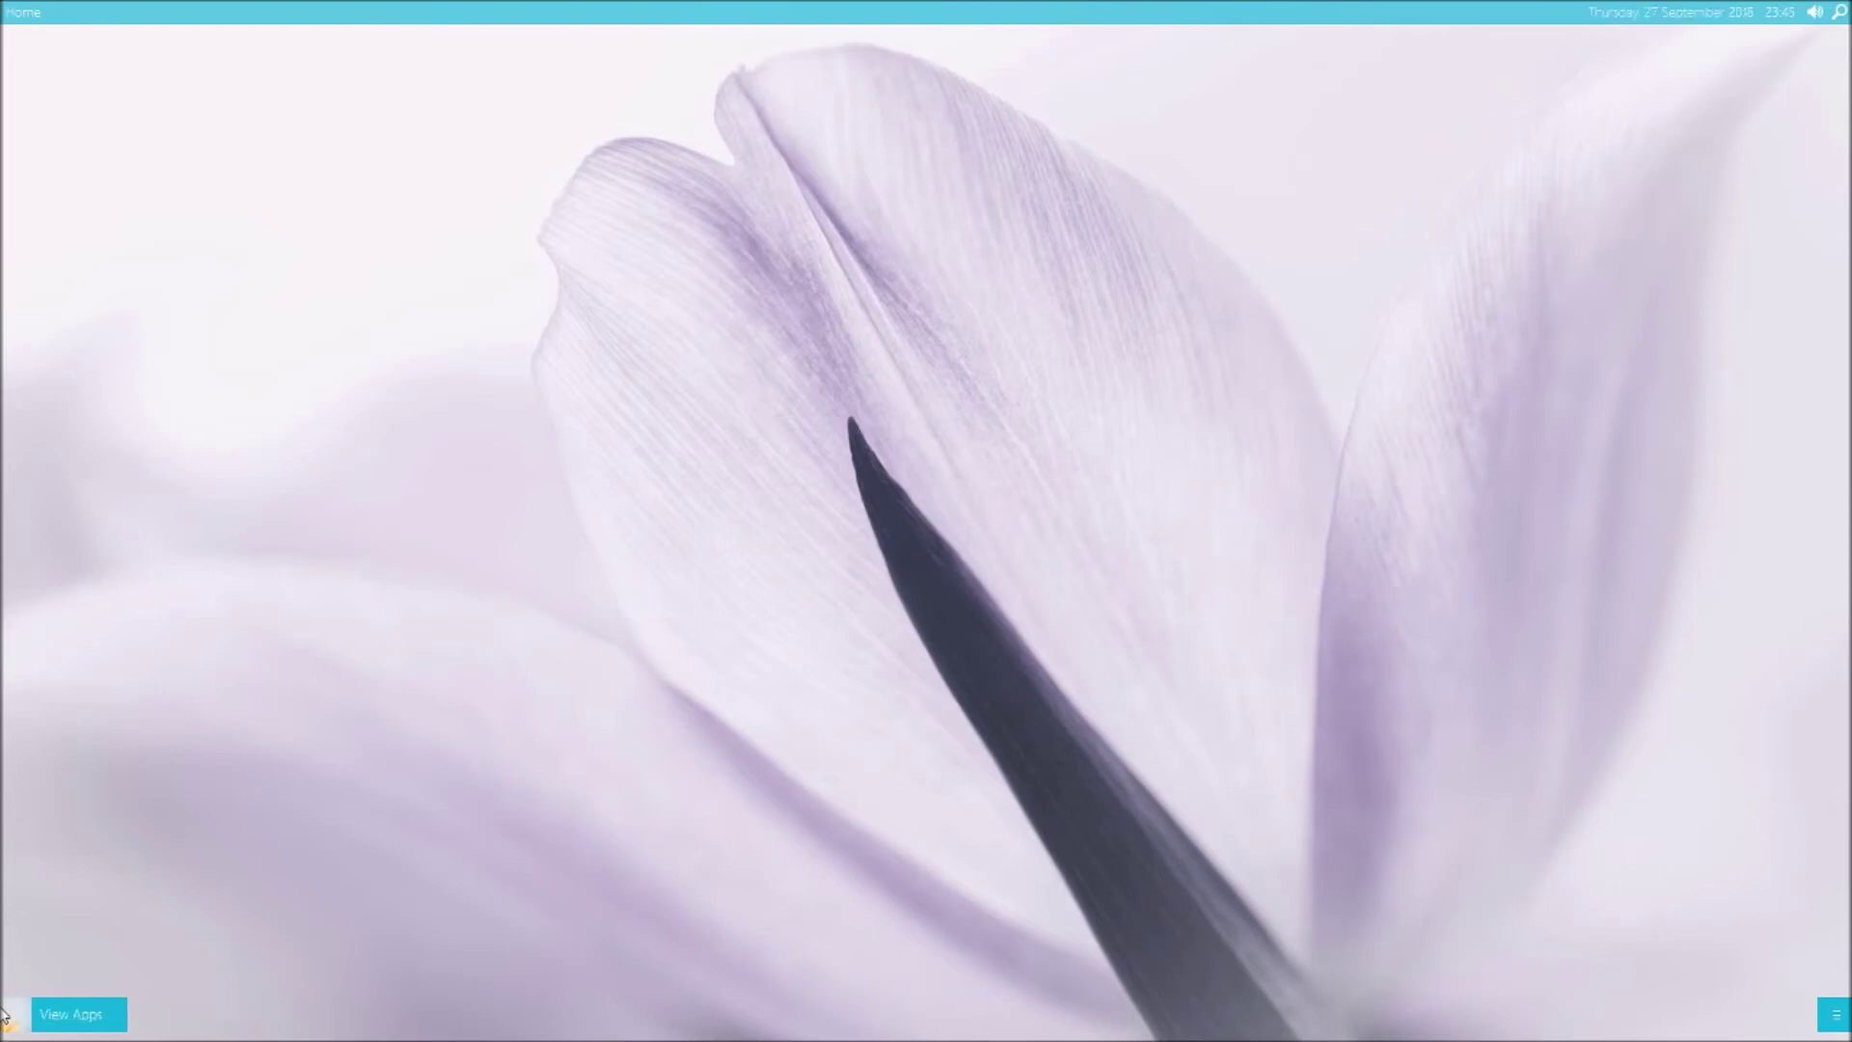
{"action": "left_click", "coordinate": [112, 957]}
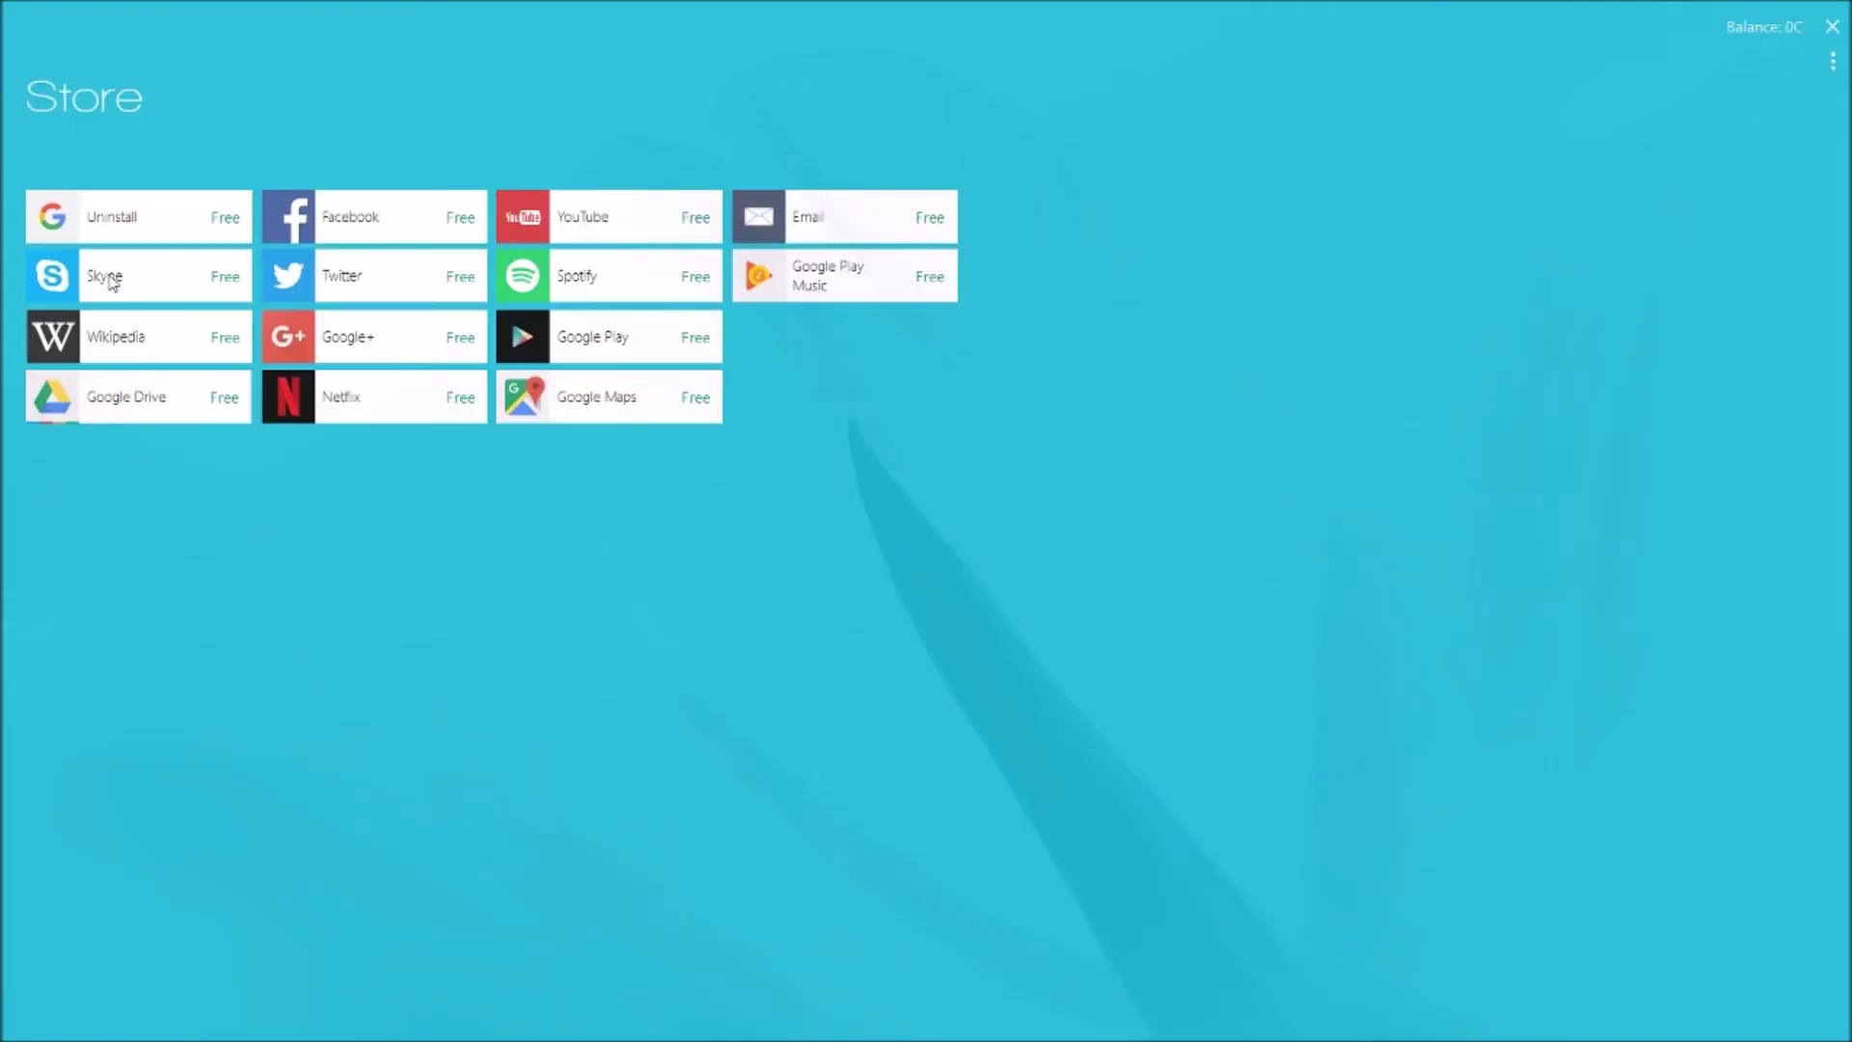
{"action": "left_click", "coordinate": [112, 282]}
{"action": "left_click", "coordinate": [111, 345]}
{"action": "left_click", "coordinate": [106, 405]}
{"action": "left_click", "coordinate": [338, 288]}
{"action": "left_click", "coordinate": [341, 337]}
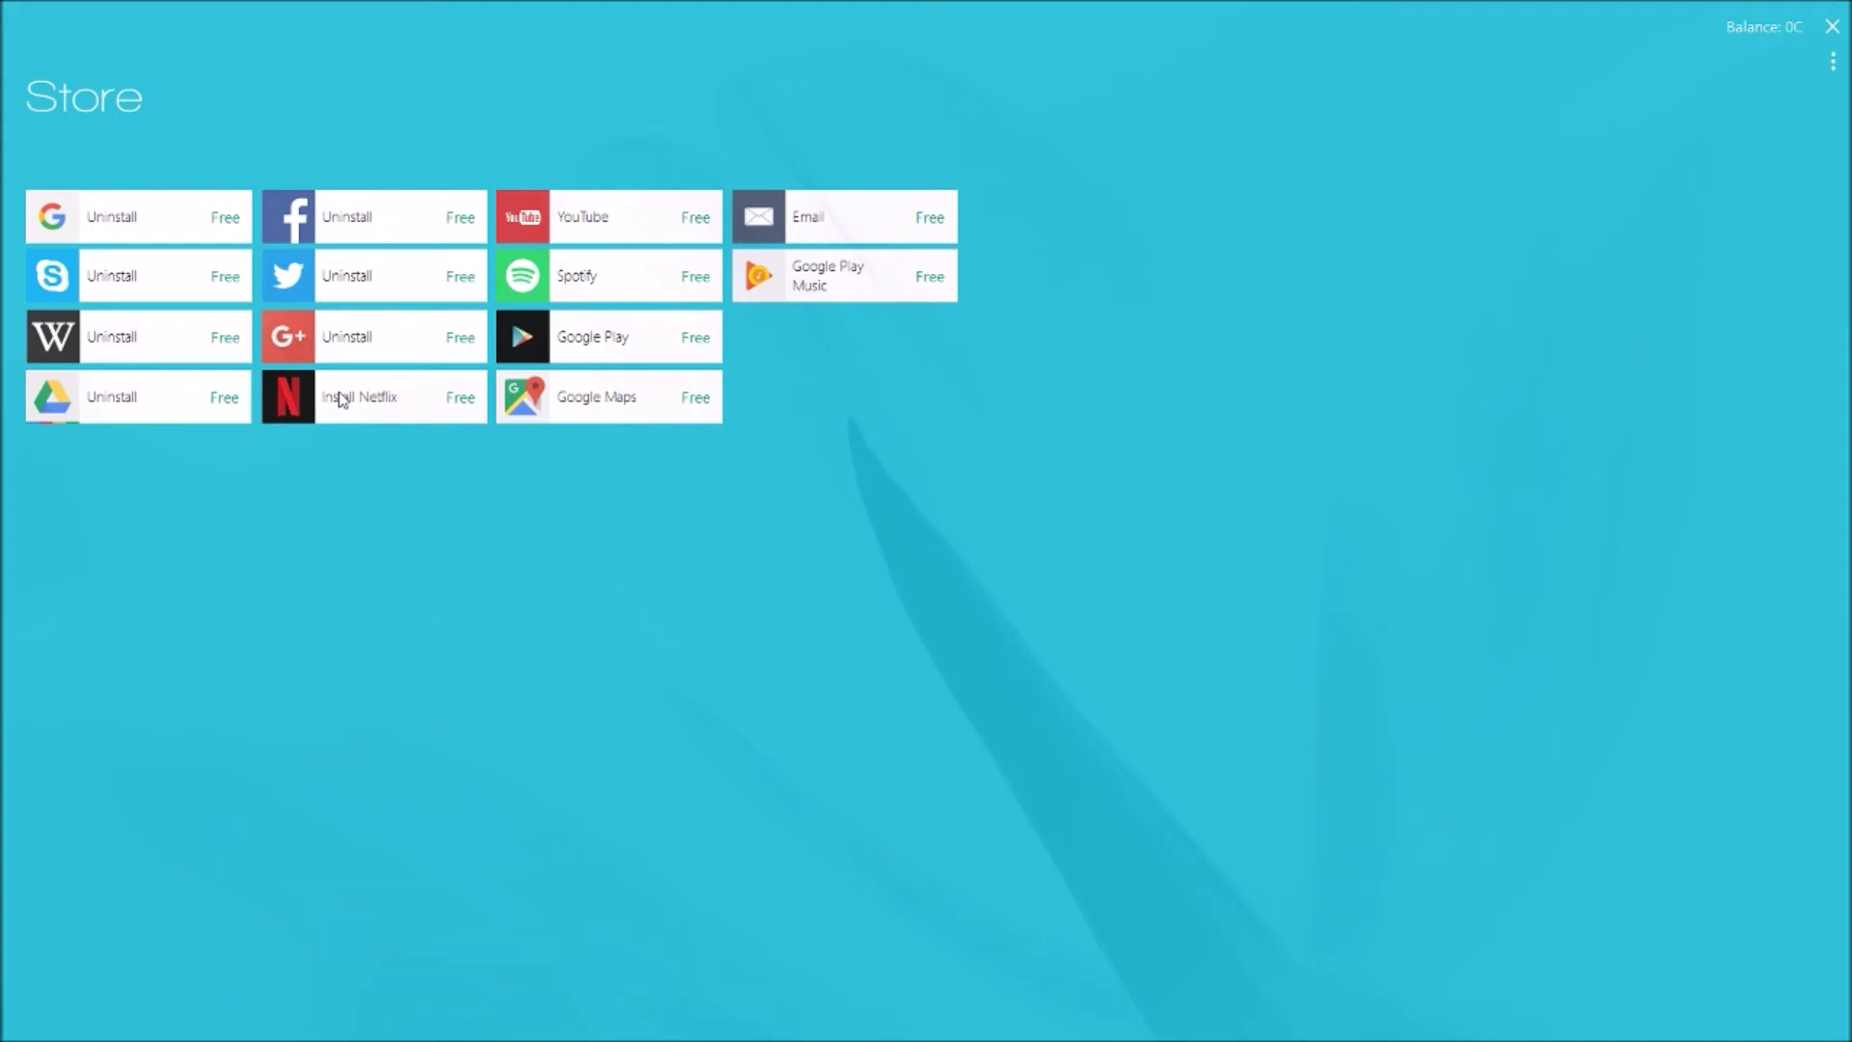
Install Netflix, Google Play, Google Maps, YouTube, Spotify, Email and Google Play Music, and close the Store
{"action": "left_click", "coordinate": [606, 345]}
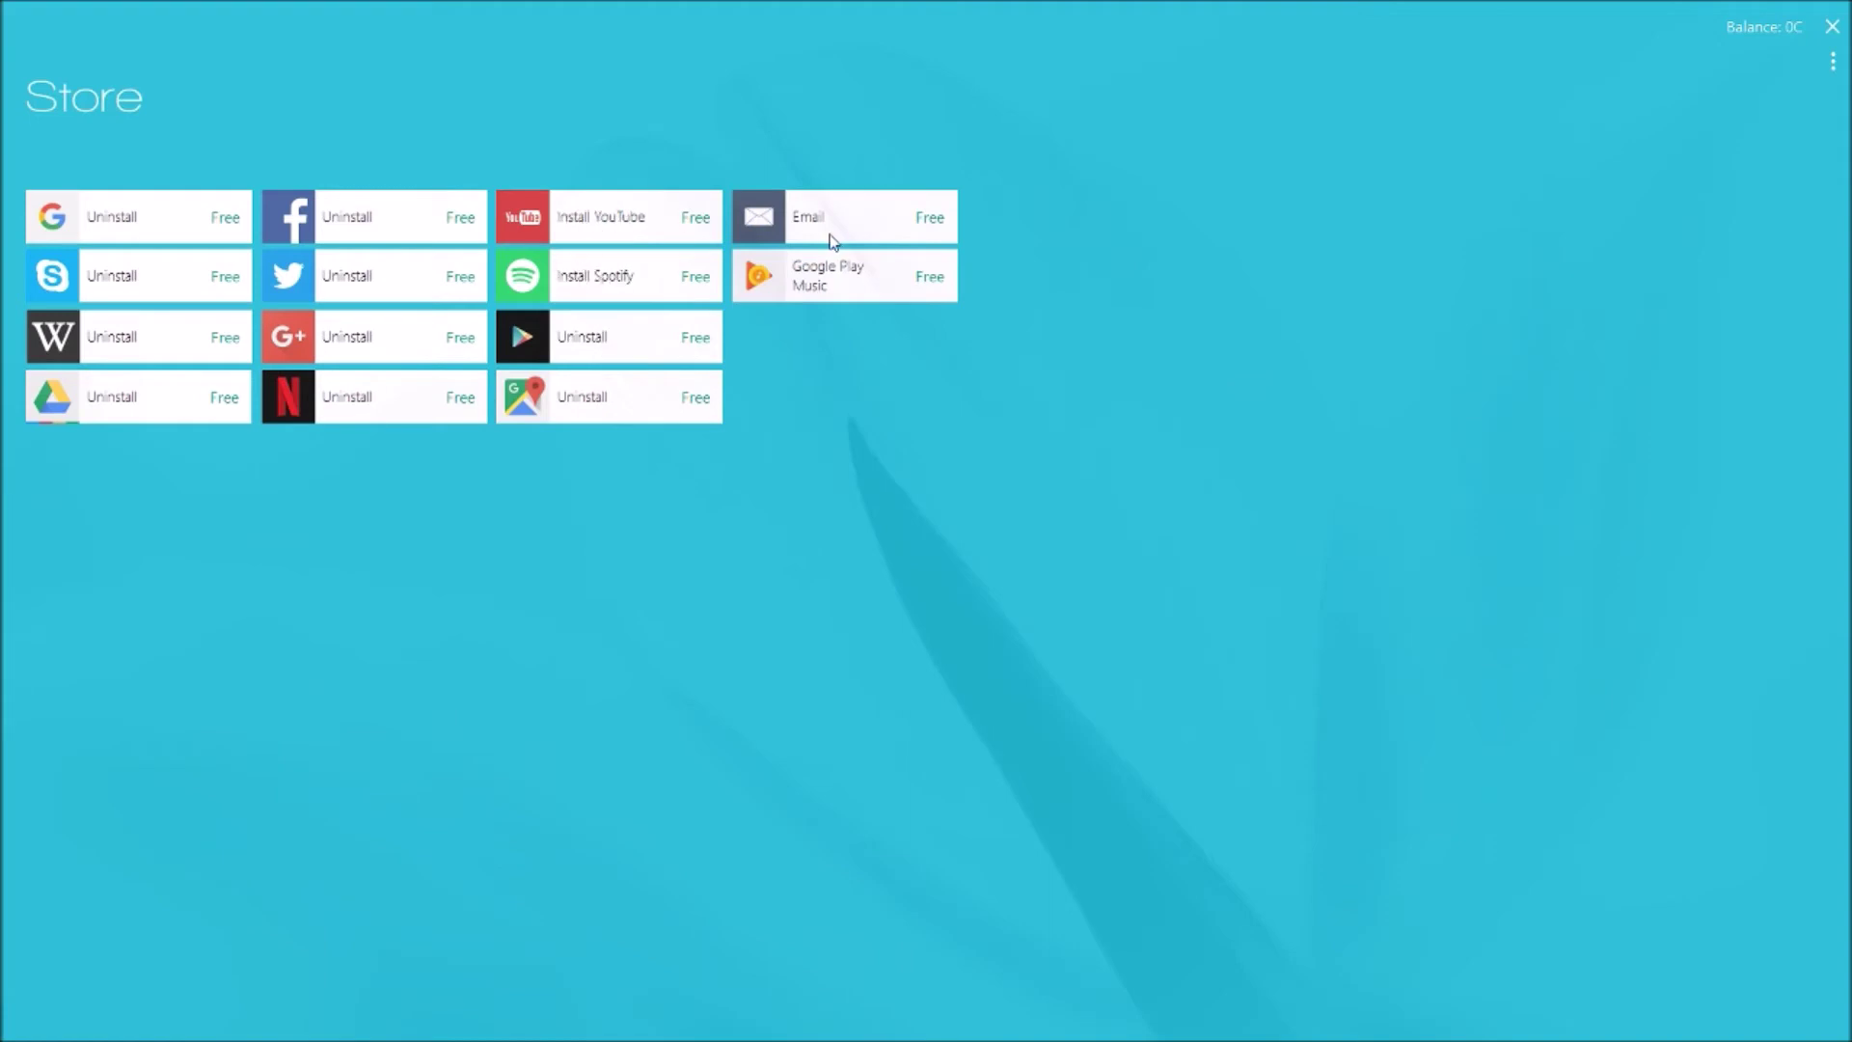
{"action": "left_click", "coordinate": [605, 220]}
{"action": "left_click", "coordinate": [576, 276]}
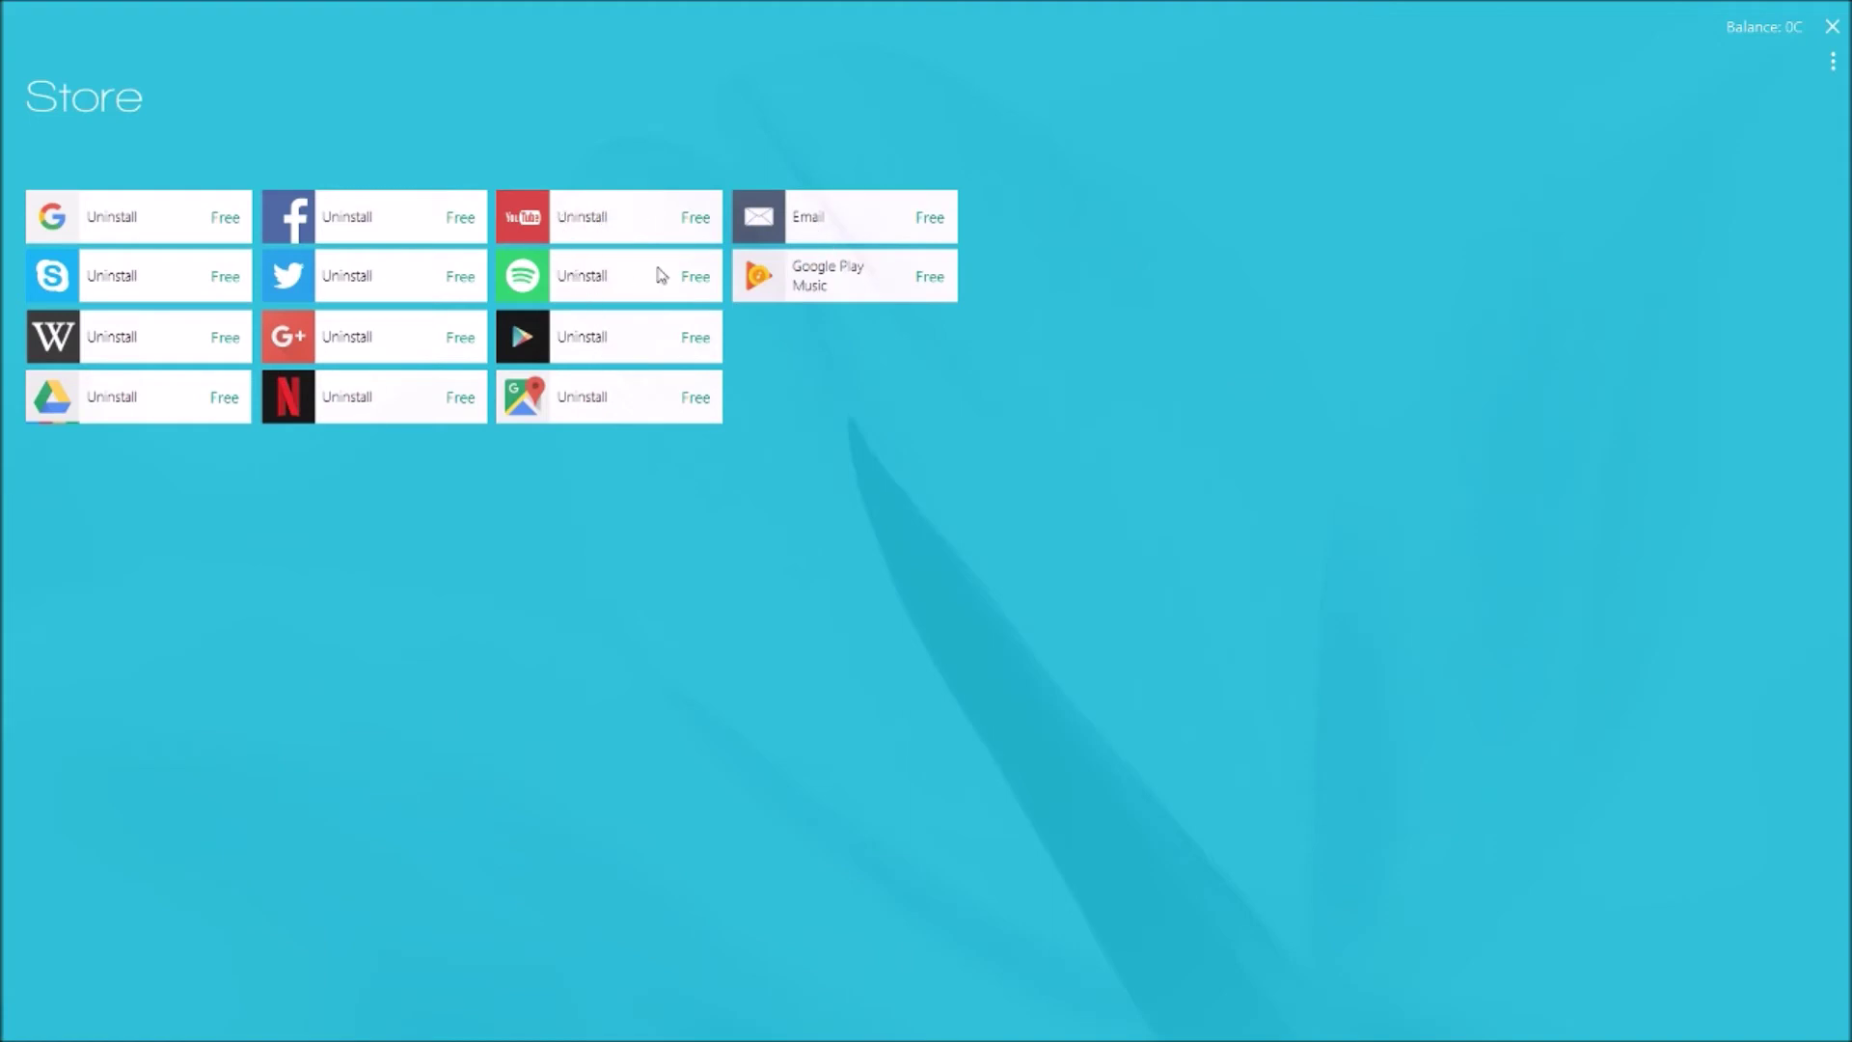
{"action": "left_click", "coordinate": [815, 259]}
{"action": "left_click", "coordinate": [816, 226]}
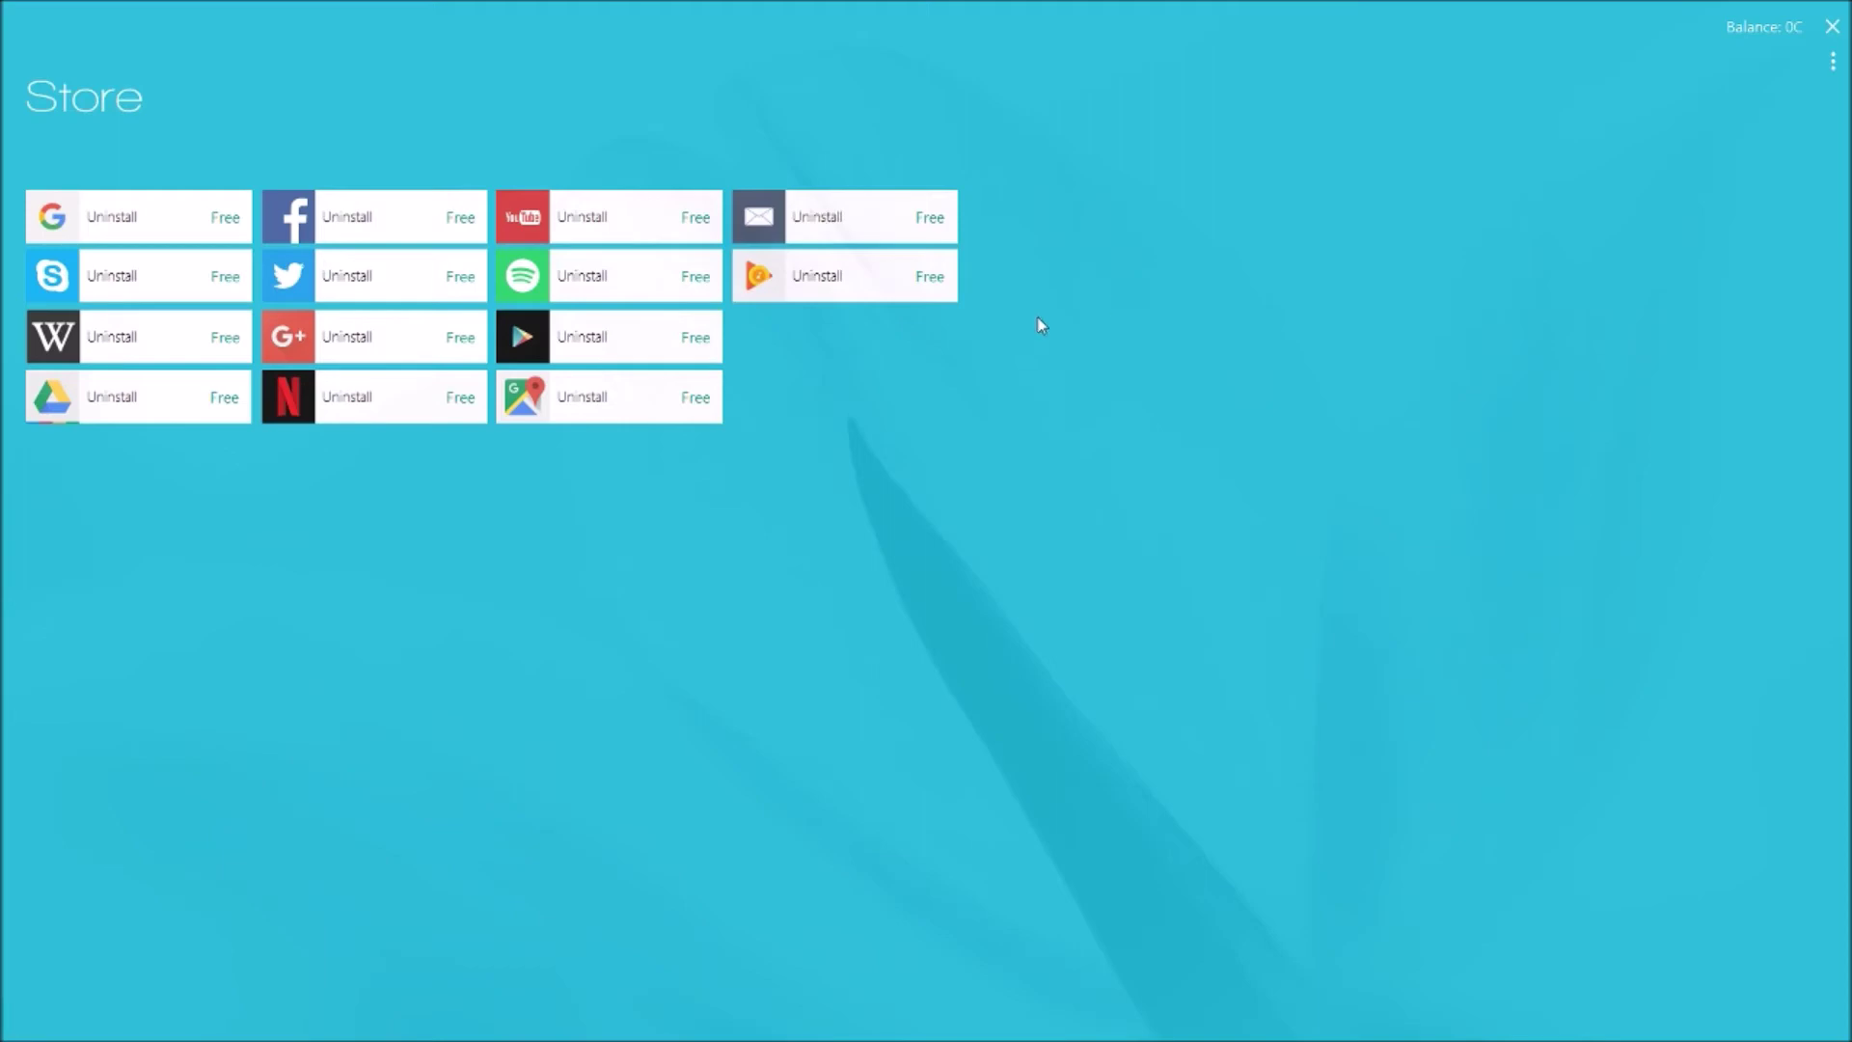
{"action": "left_click", "coordinate": [1835, 30]}
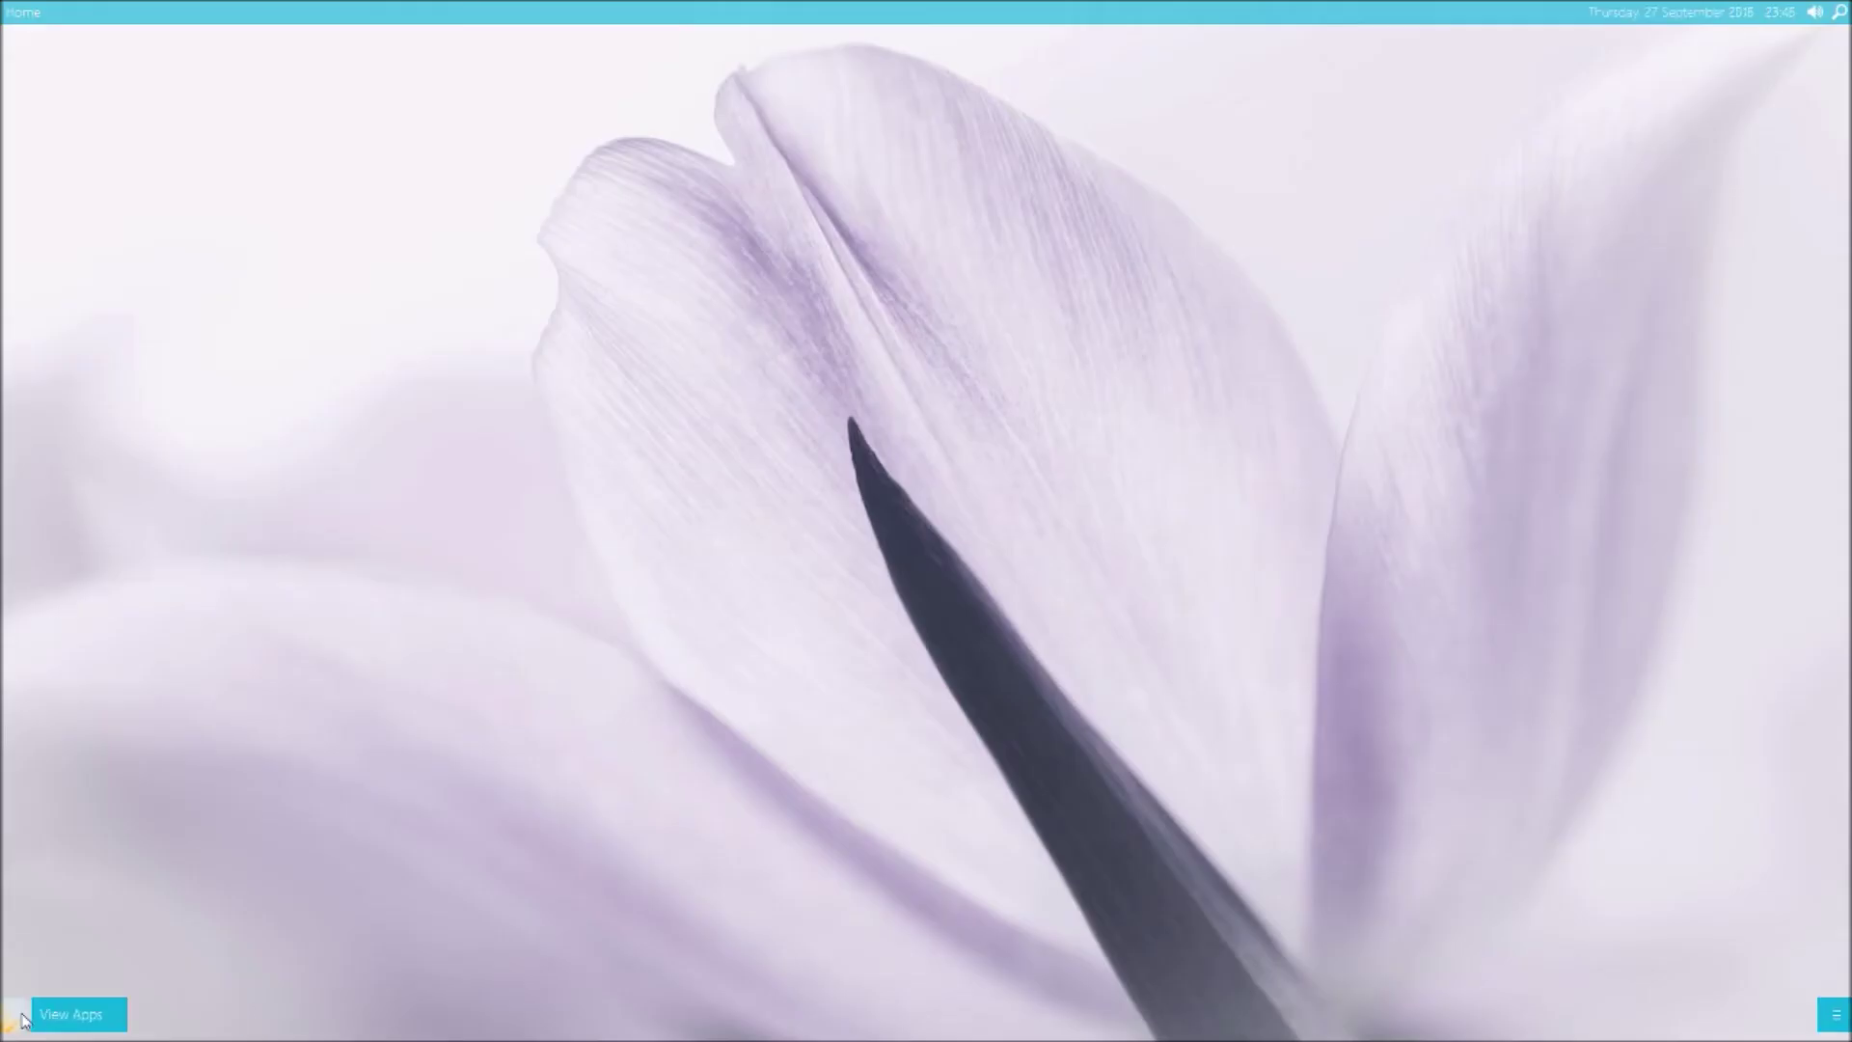
Search the apps list for "skype" and clear the search
{"action": "left_click", "coordinate": [25, 1022]}
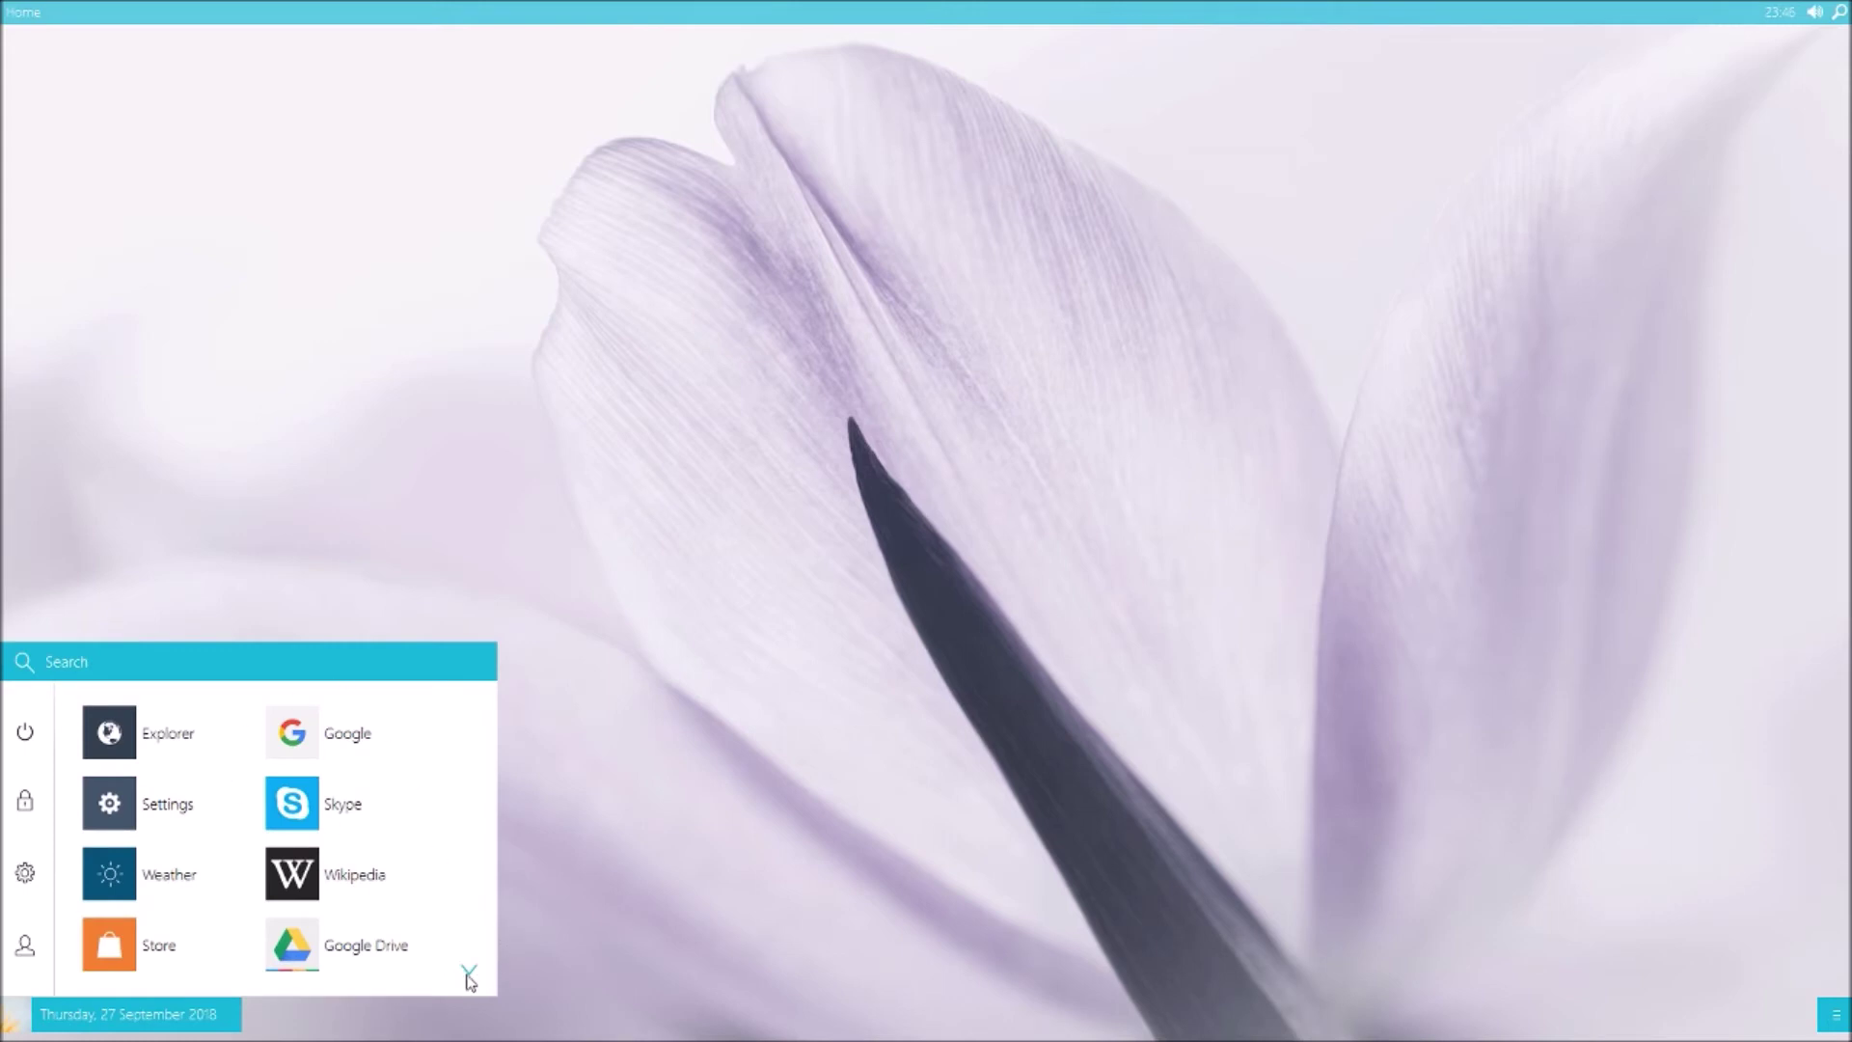
{"action": "left_click", "coordinate": [80, 660]}
{"action": "type", "text": "skype"}
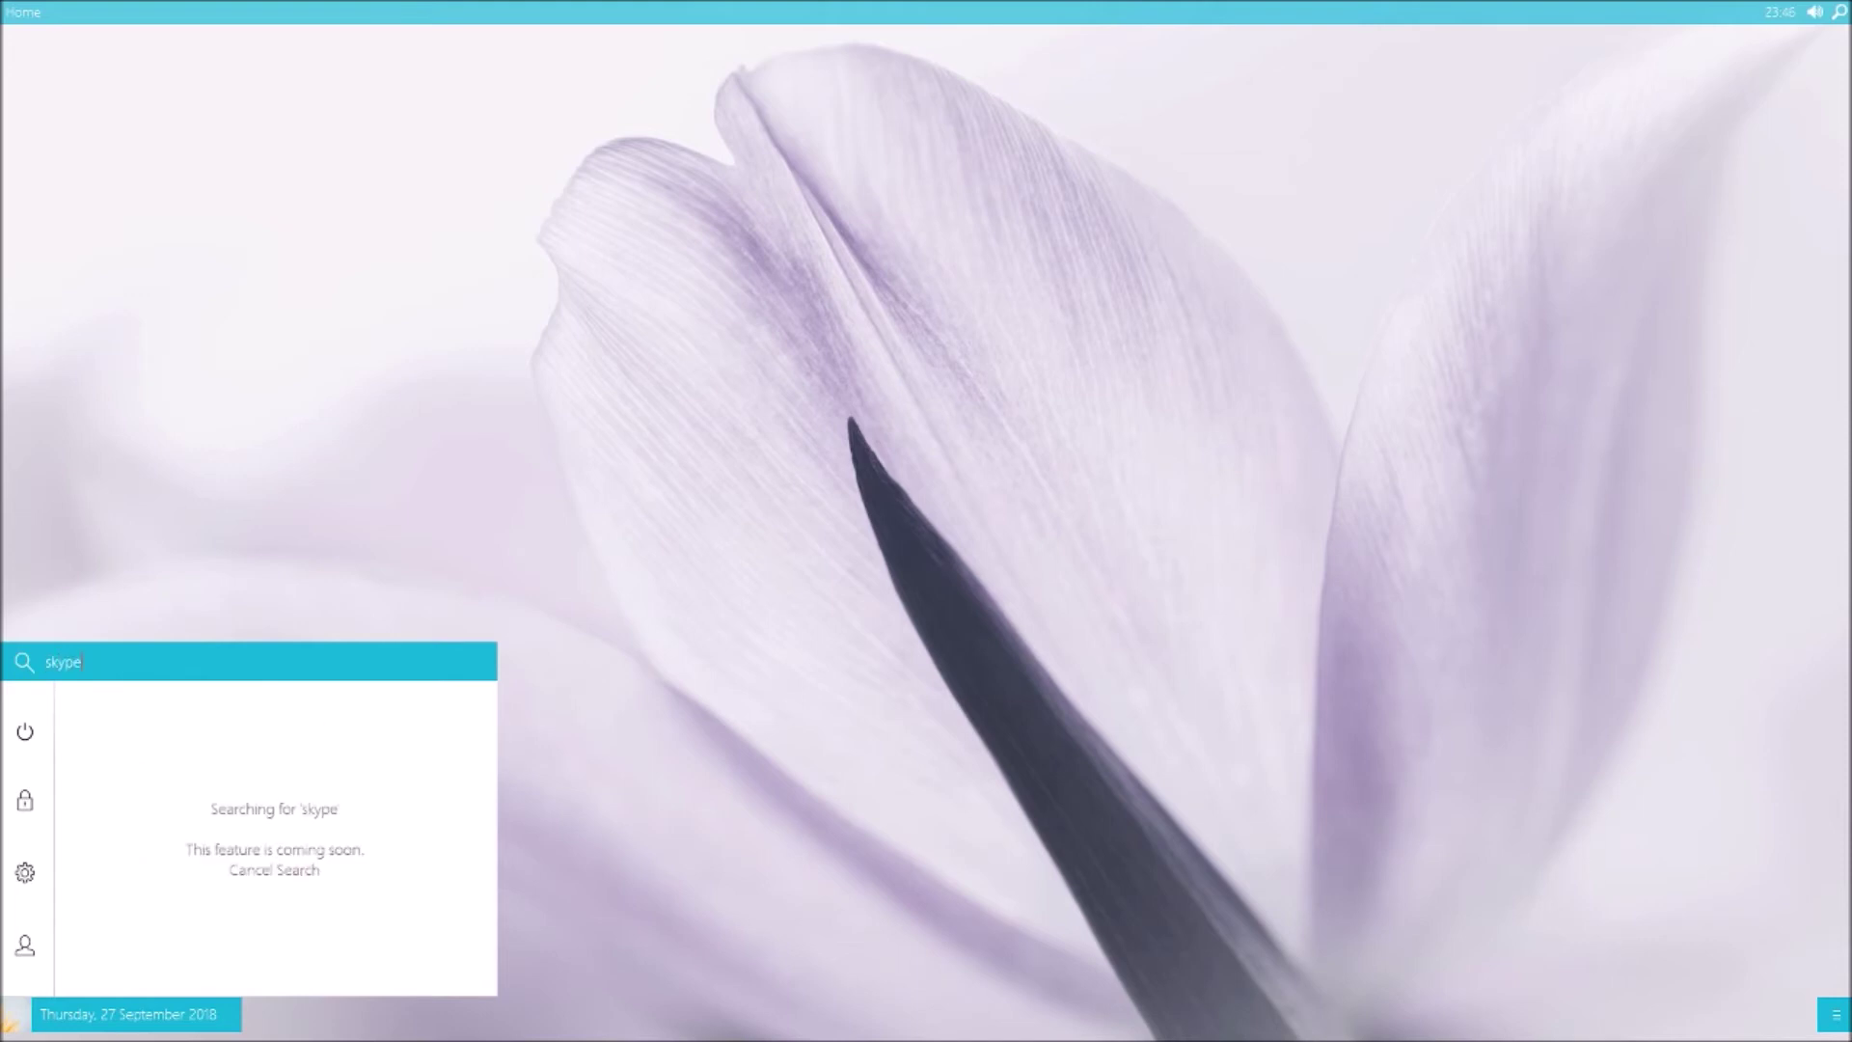
{"action": "key", "text": "BackSpace"}
{"action": "key", "text": "BackSpace"}
{"action": "key", "text": "BackSpace"}
{"action": "key", "text": "BackSpace"}
{"action": "key", "text": "BackSpace"}
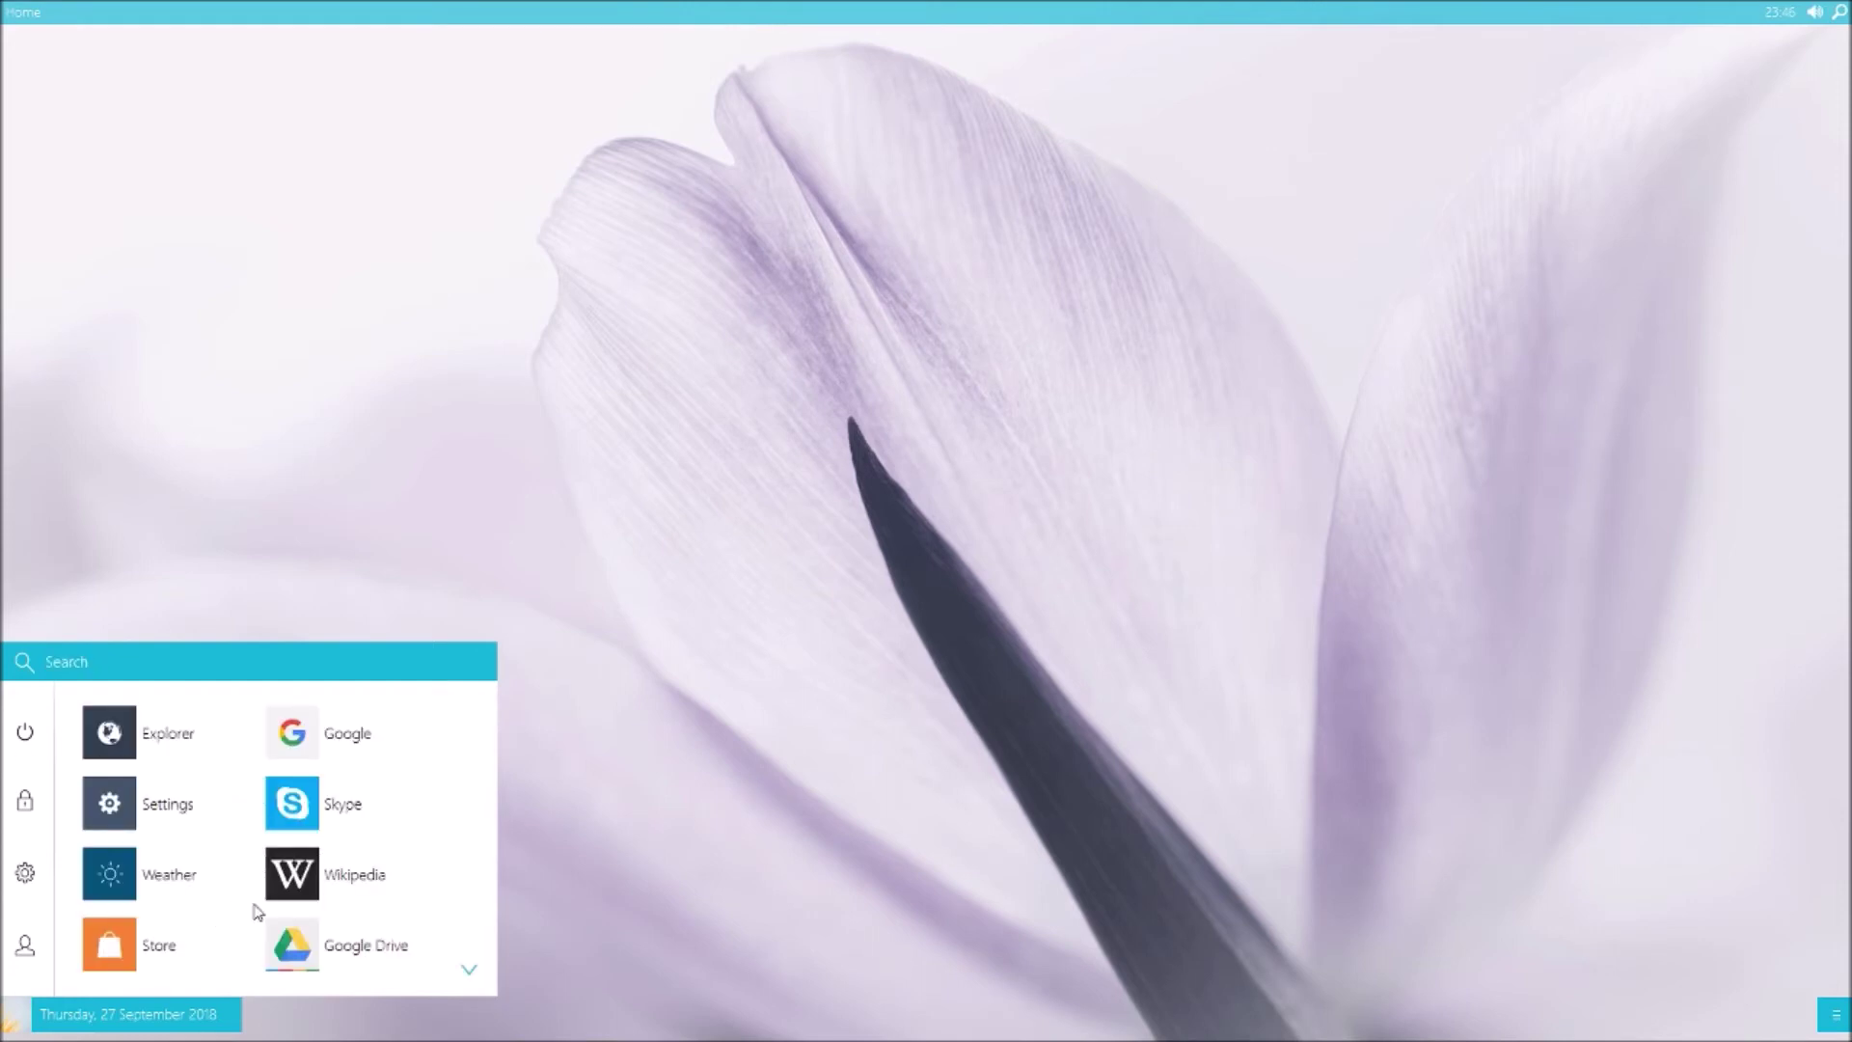
Browse all pages of the installed apps list, and view the Store's app entries before closing it
{"action": "left_click", "coordinate": [469, 971]}
{"action": "left_click", "coordinate": [470, 971]}
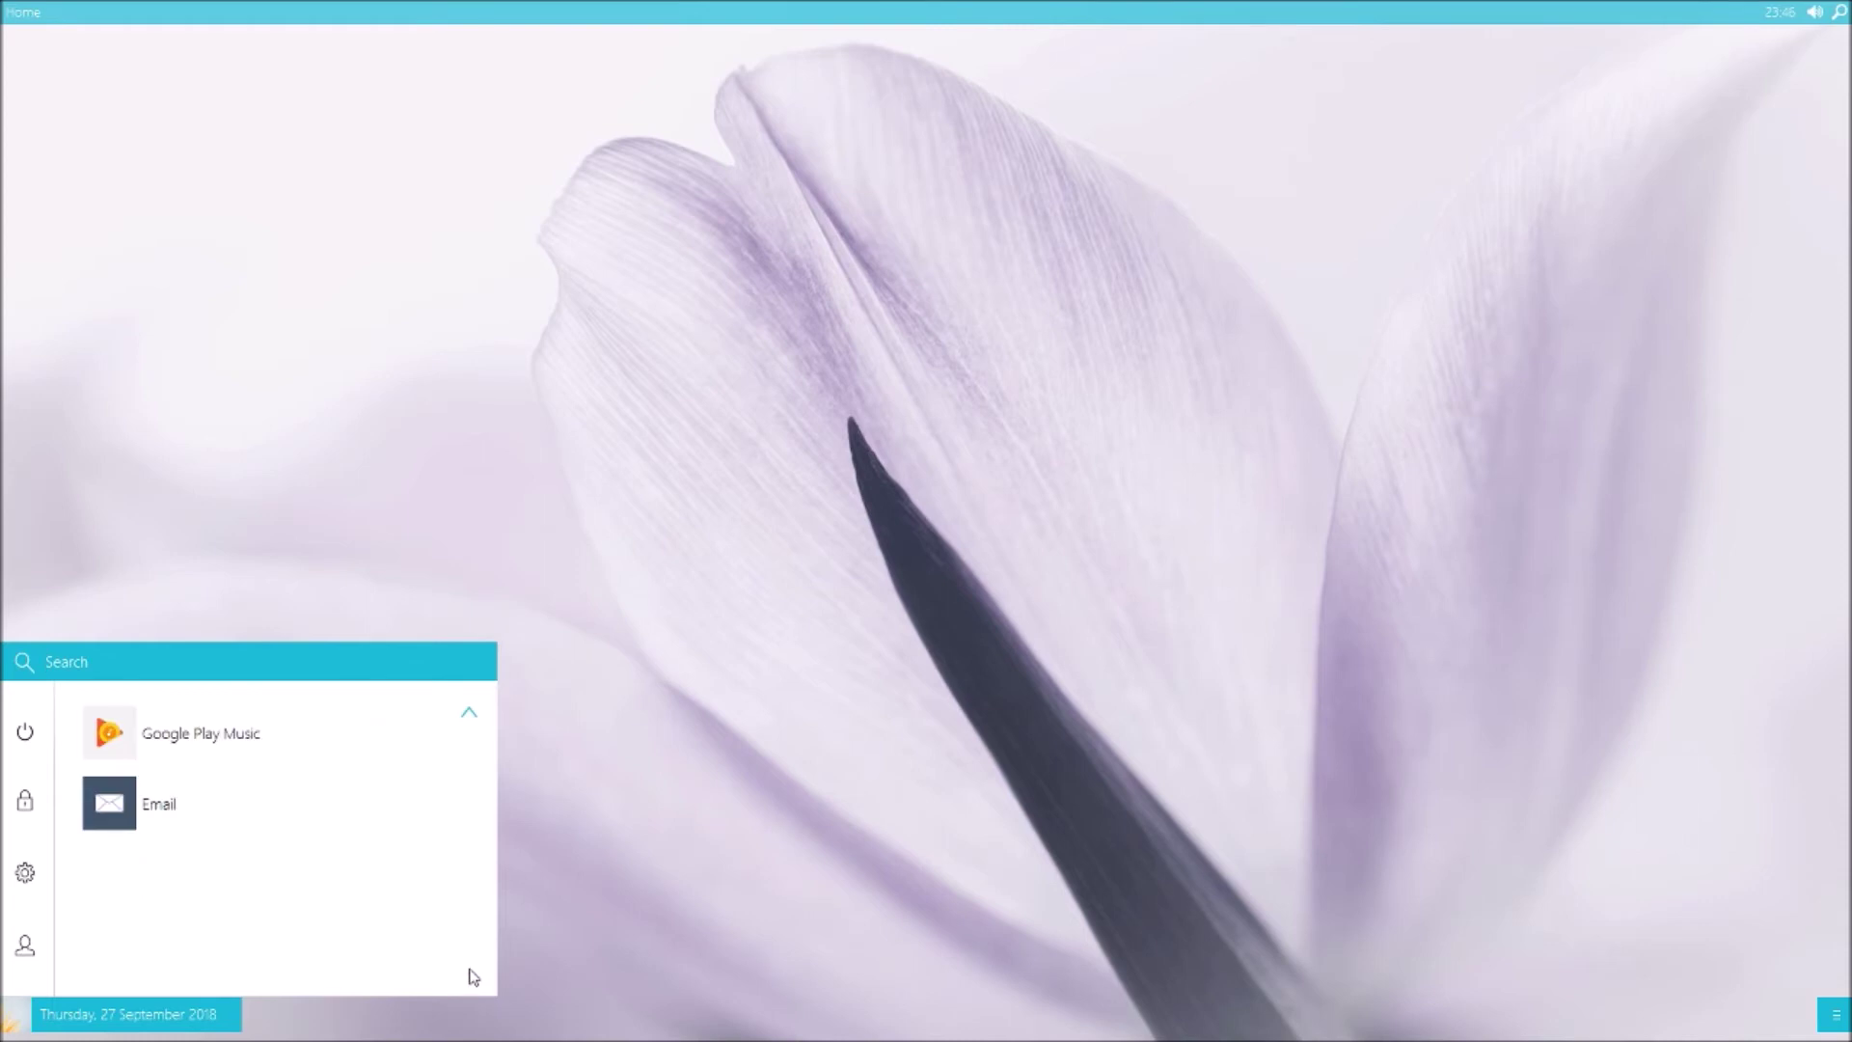
{"action": "left_click", "coordinate": [466, 719]}
{"action": "left_click", "coordinate": [466, 720]}
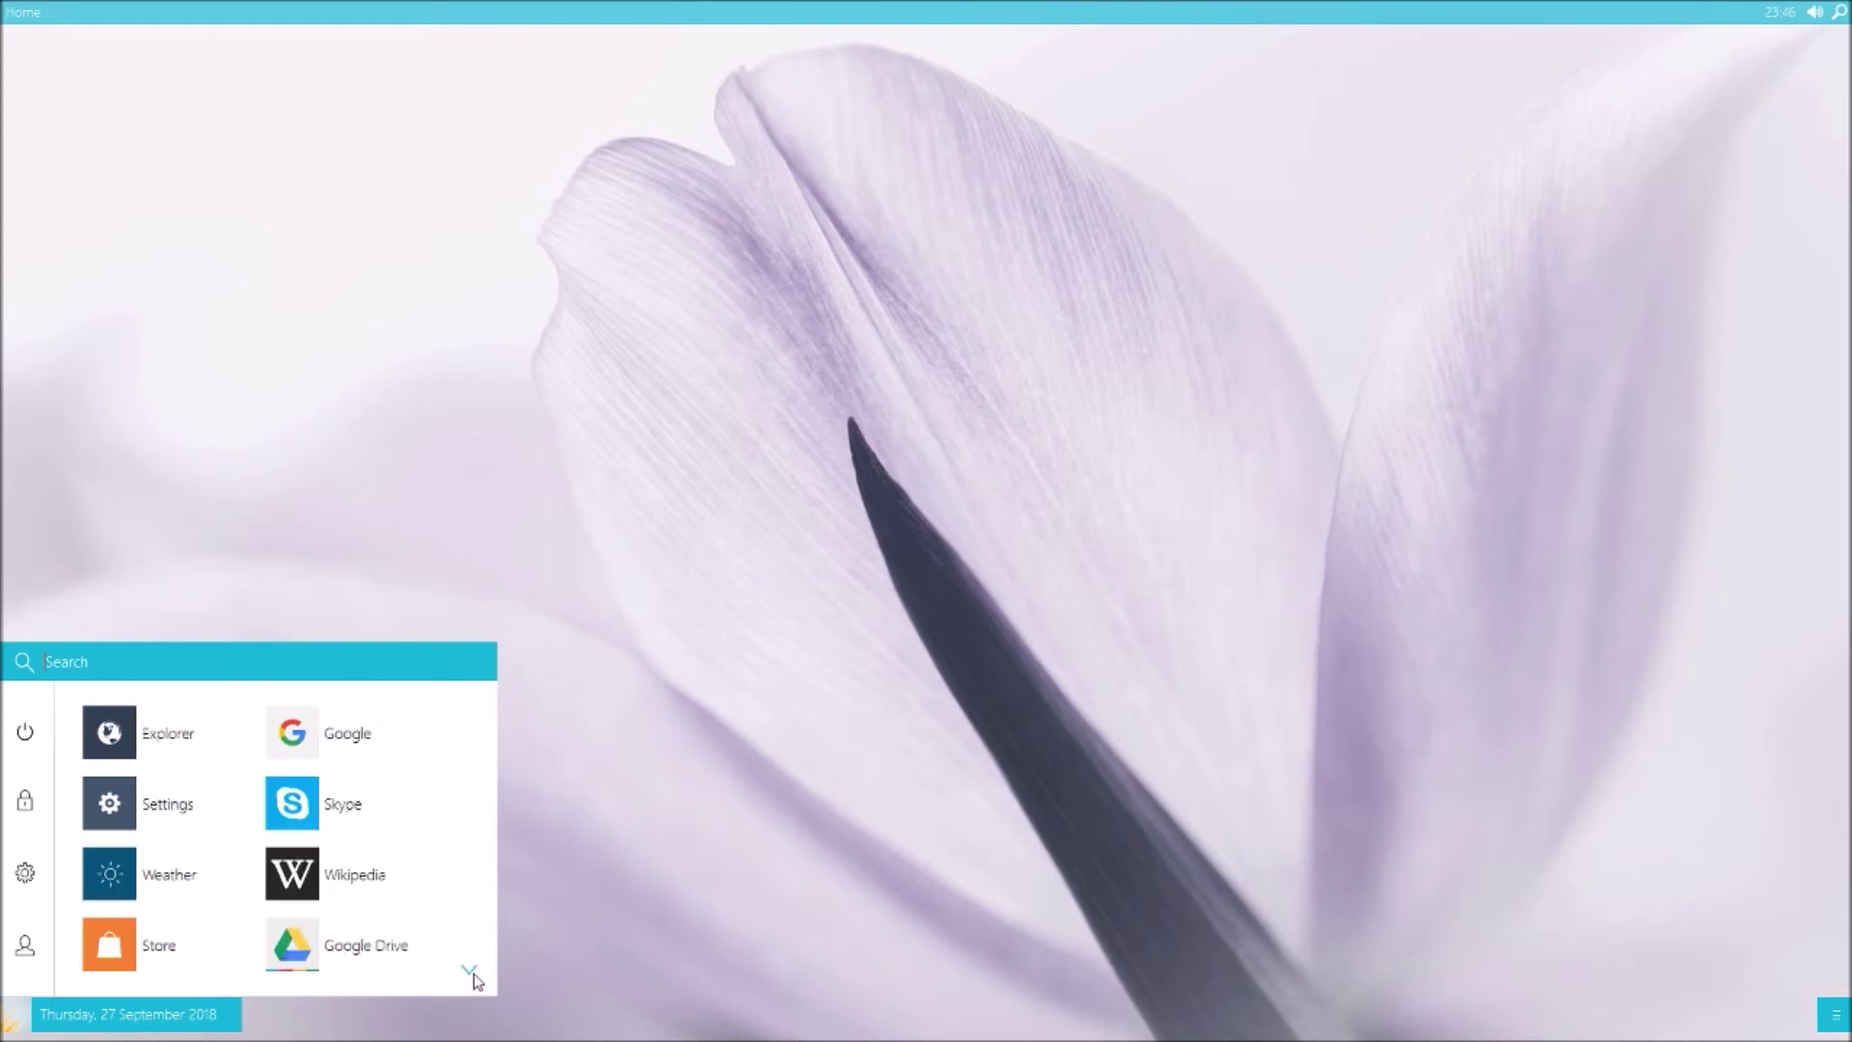
{"action": "left_click", "coordinate": [107, 945]}
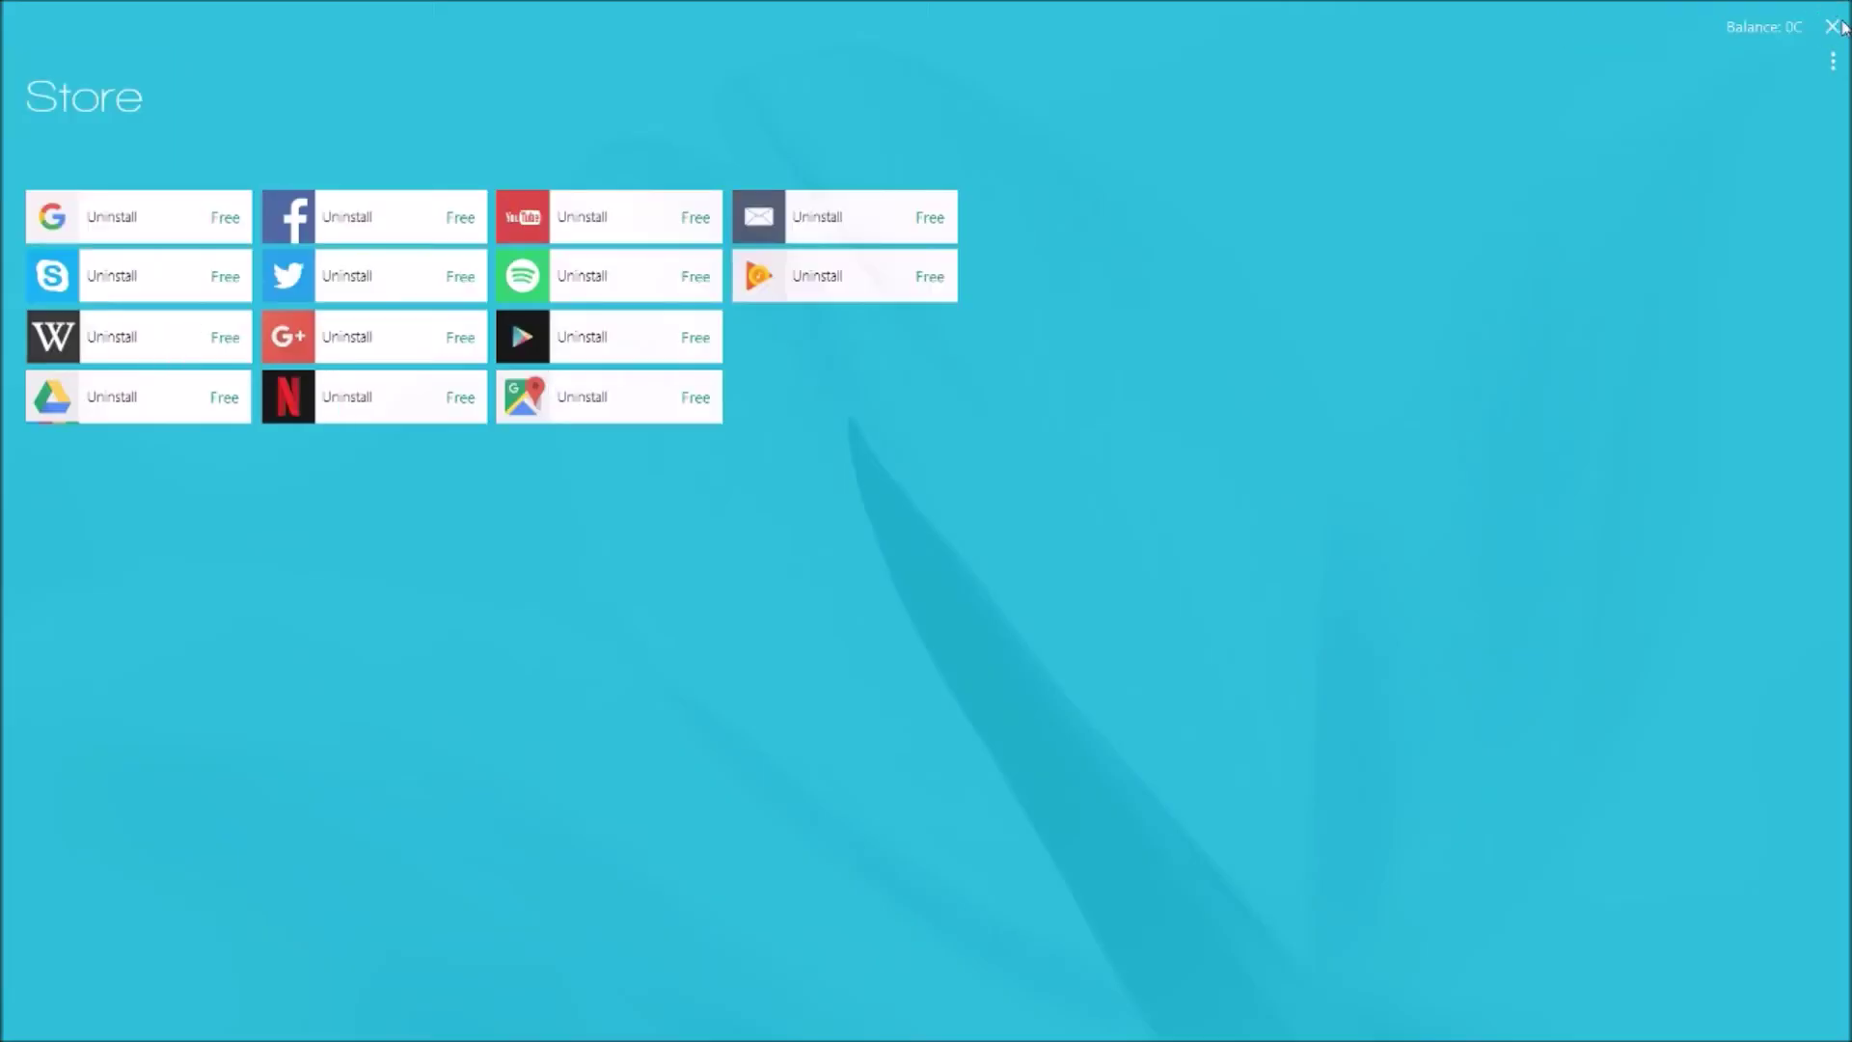
{"action": "left_click", "coordinate": [1836, 27]}
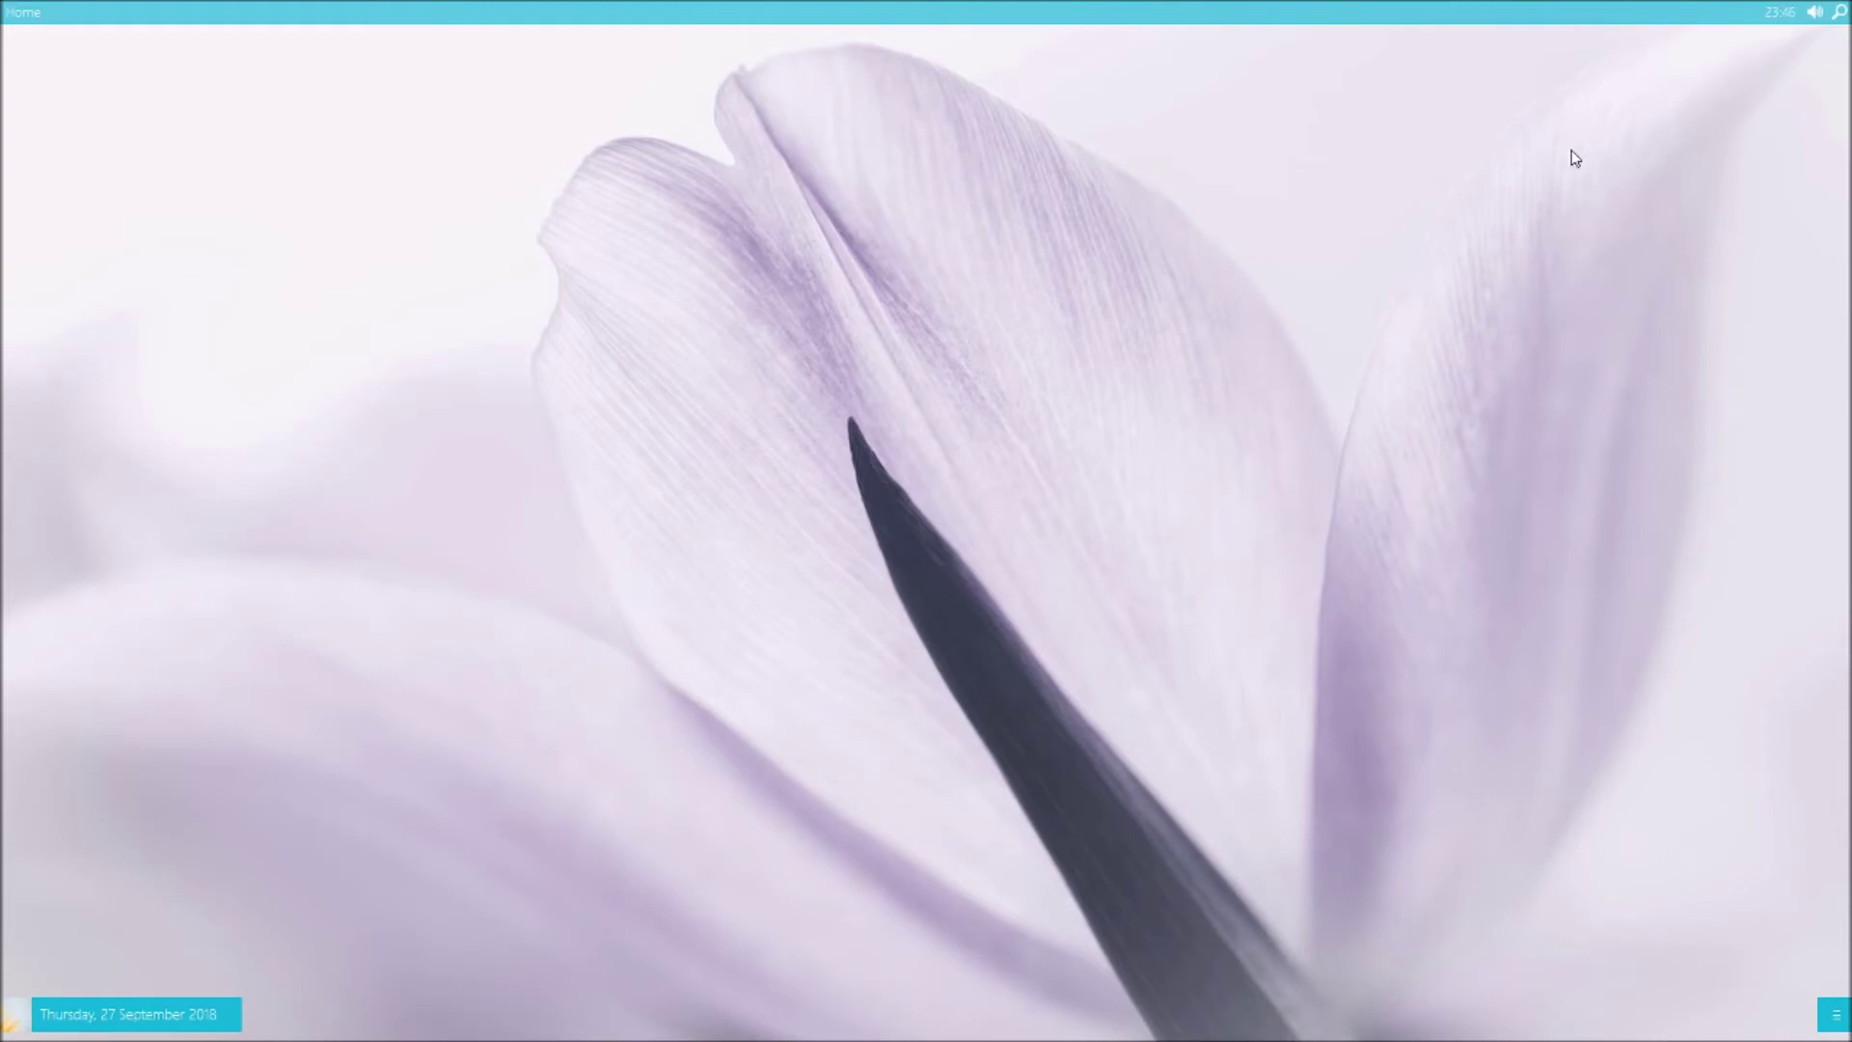
Open Twitter from the second page of the apps list, close it, and view the running tasks
{"action": "left_click", "coordinate": [121, 1023]}
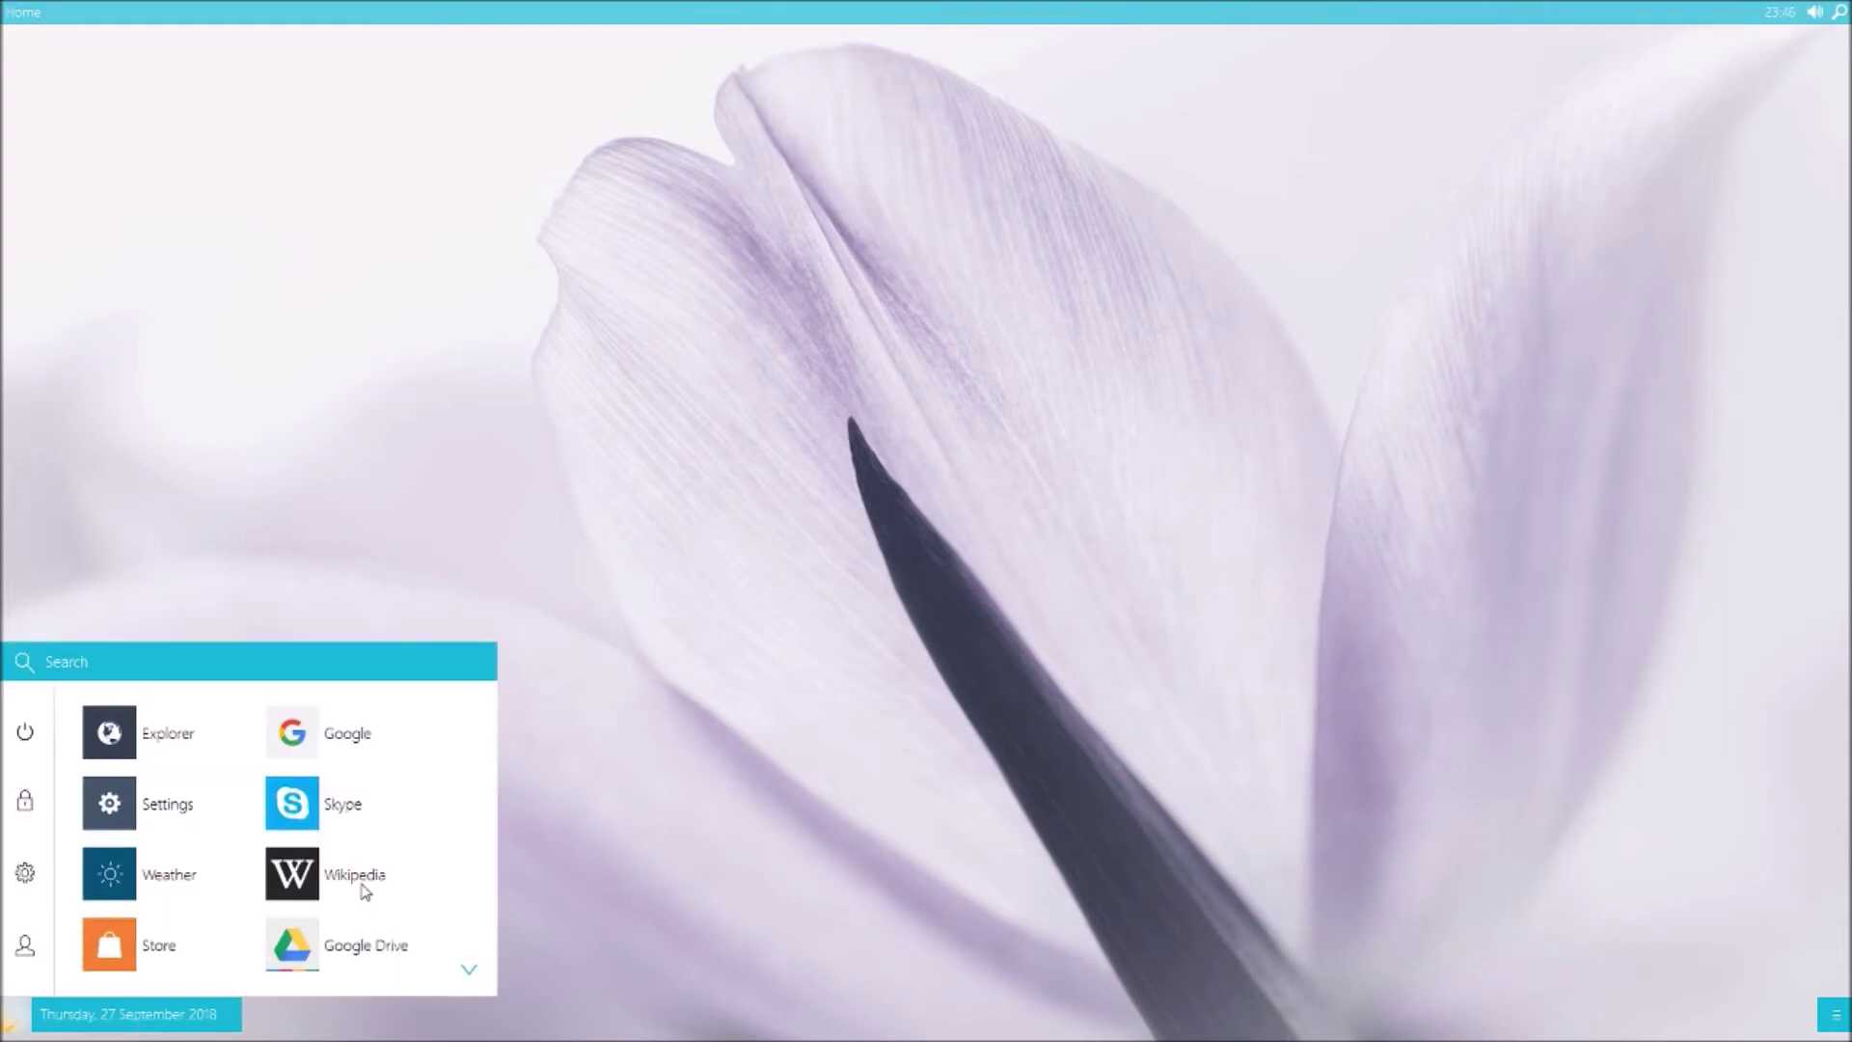
{"action": "left_click", "coordinate": [469, 970]}
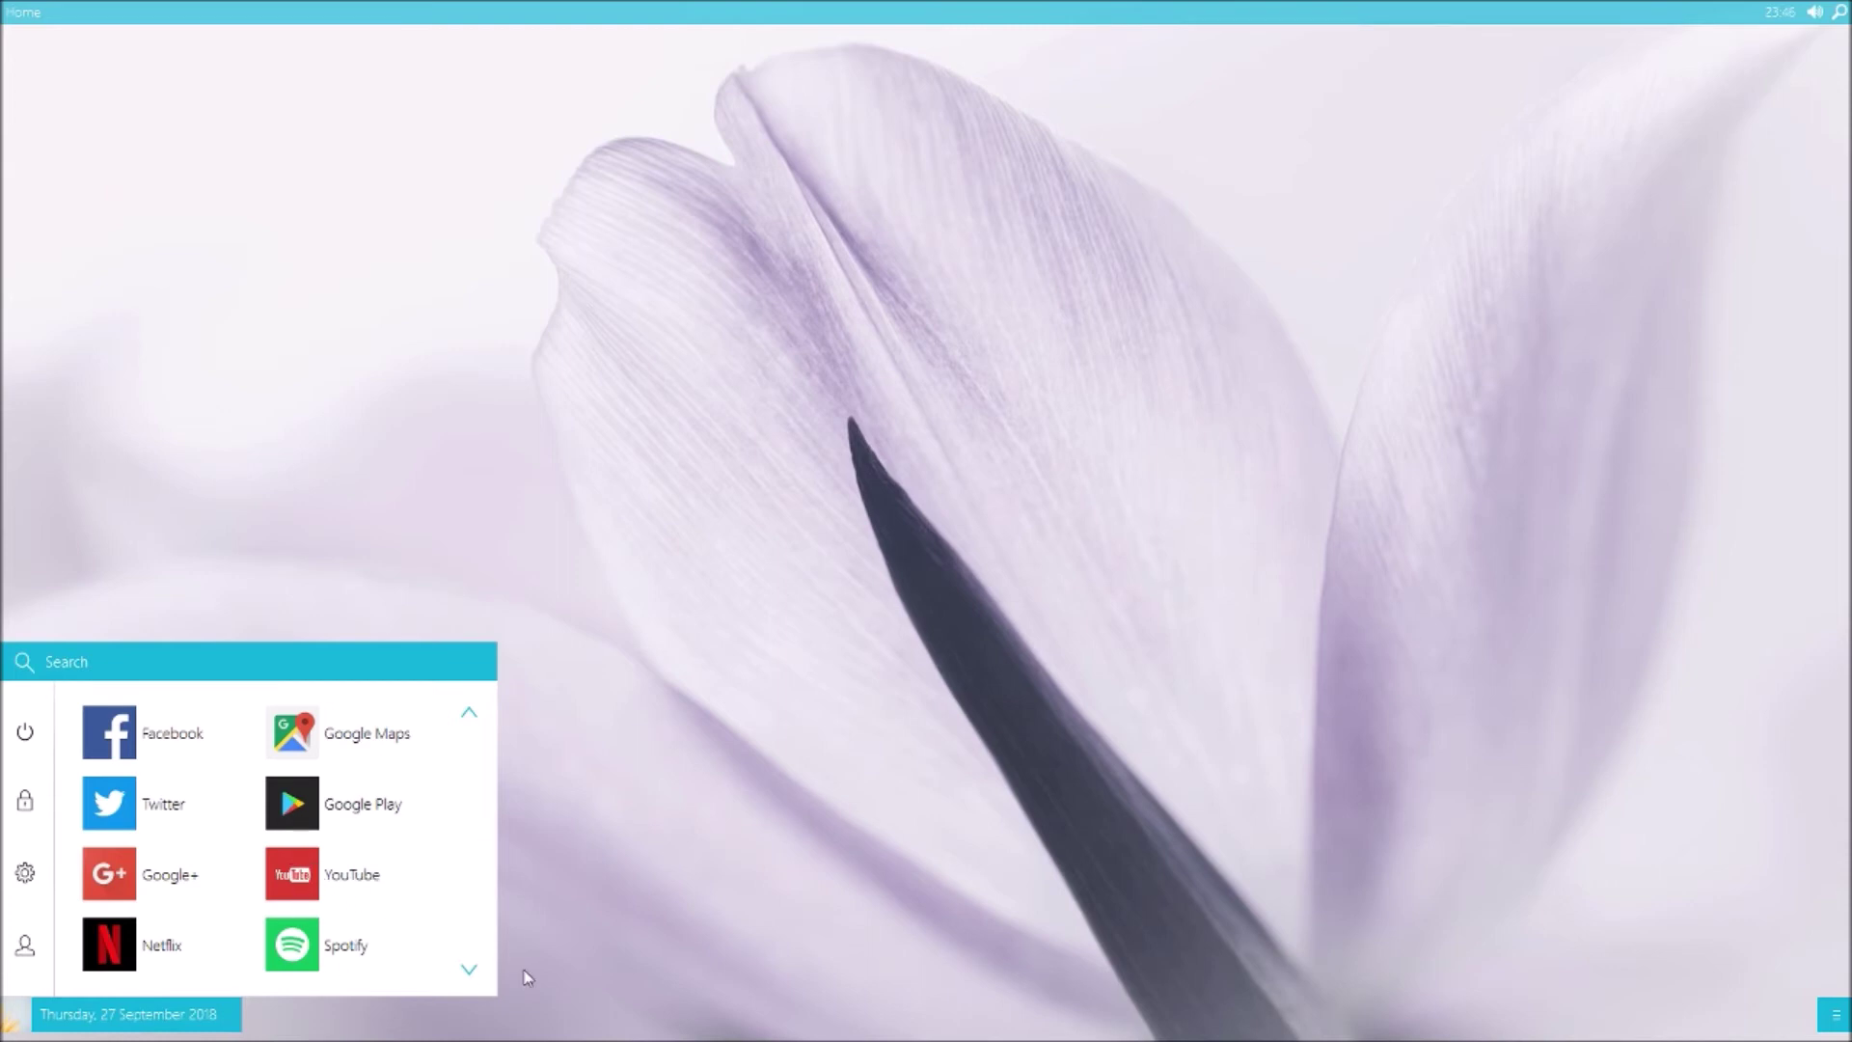
{"action": "left_click", "coordinate": [131, 813]}
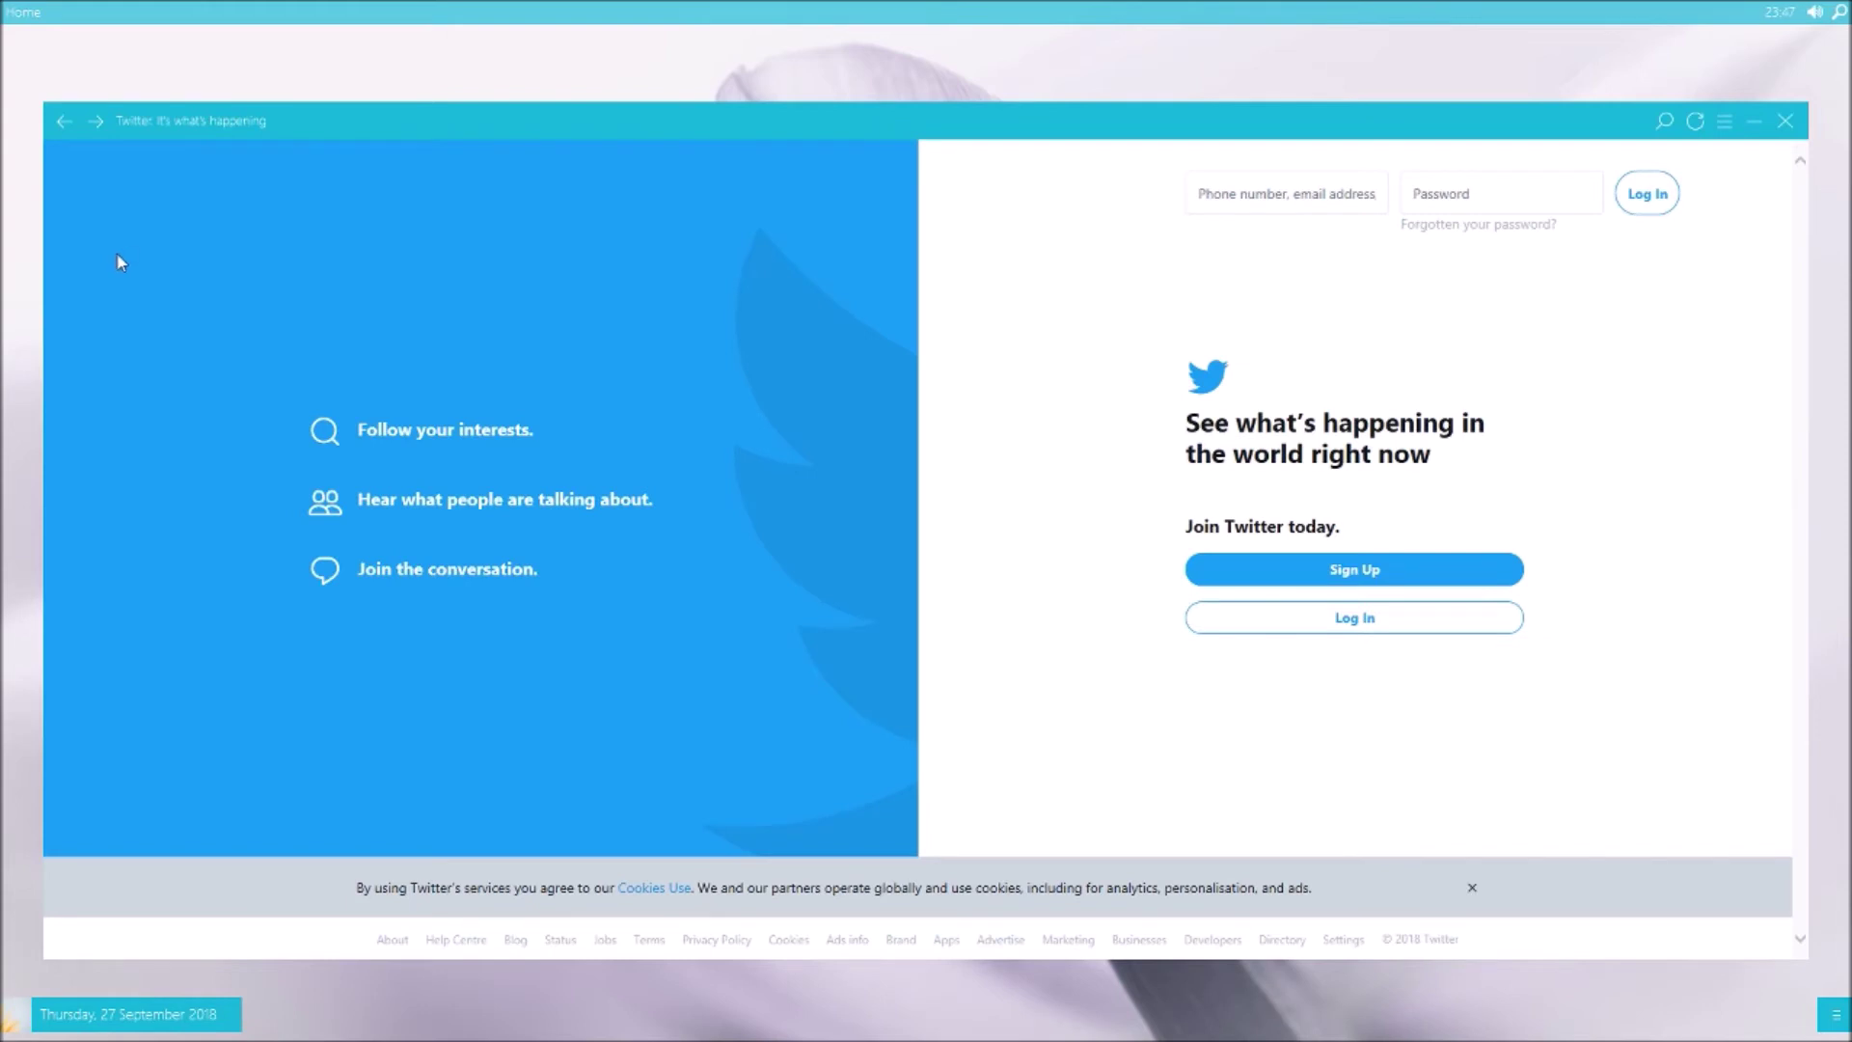
{"action": "left_click", "coordinate": [1790, 126]}
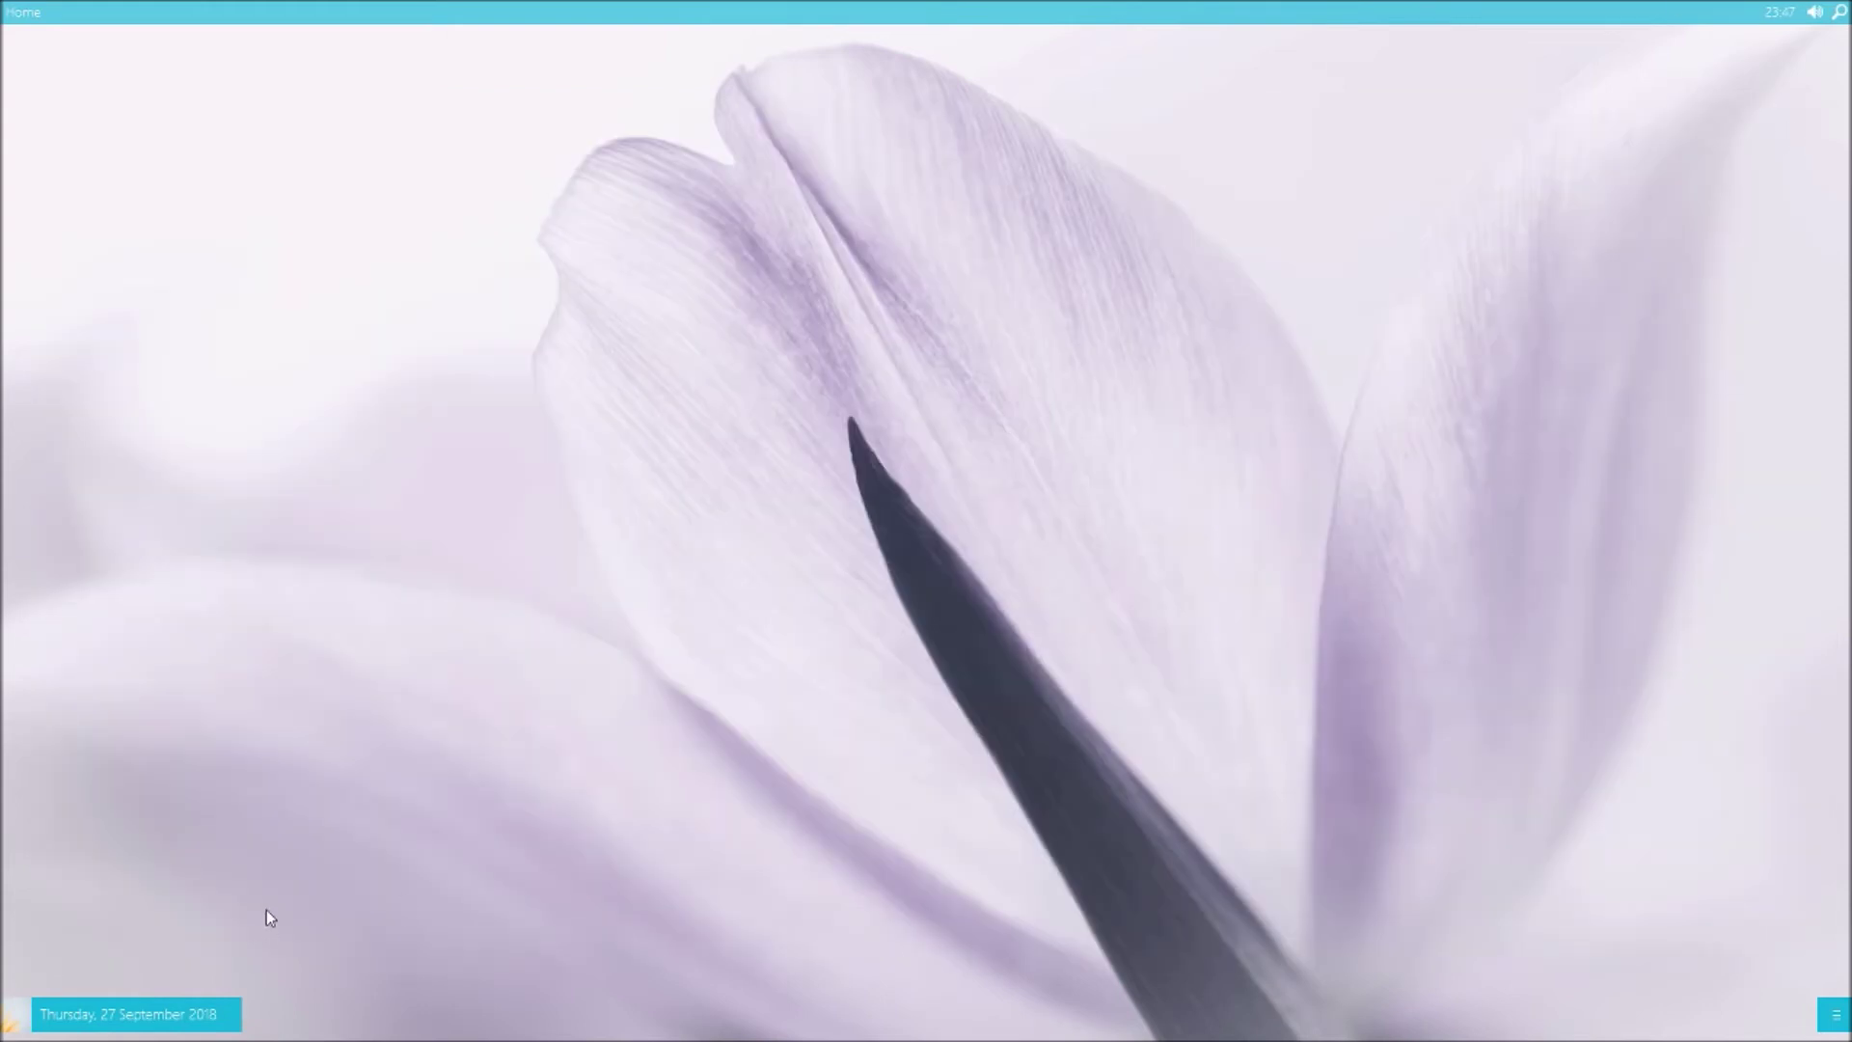
{"action": "left_click", "coordinate": [1831, 1018]}
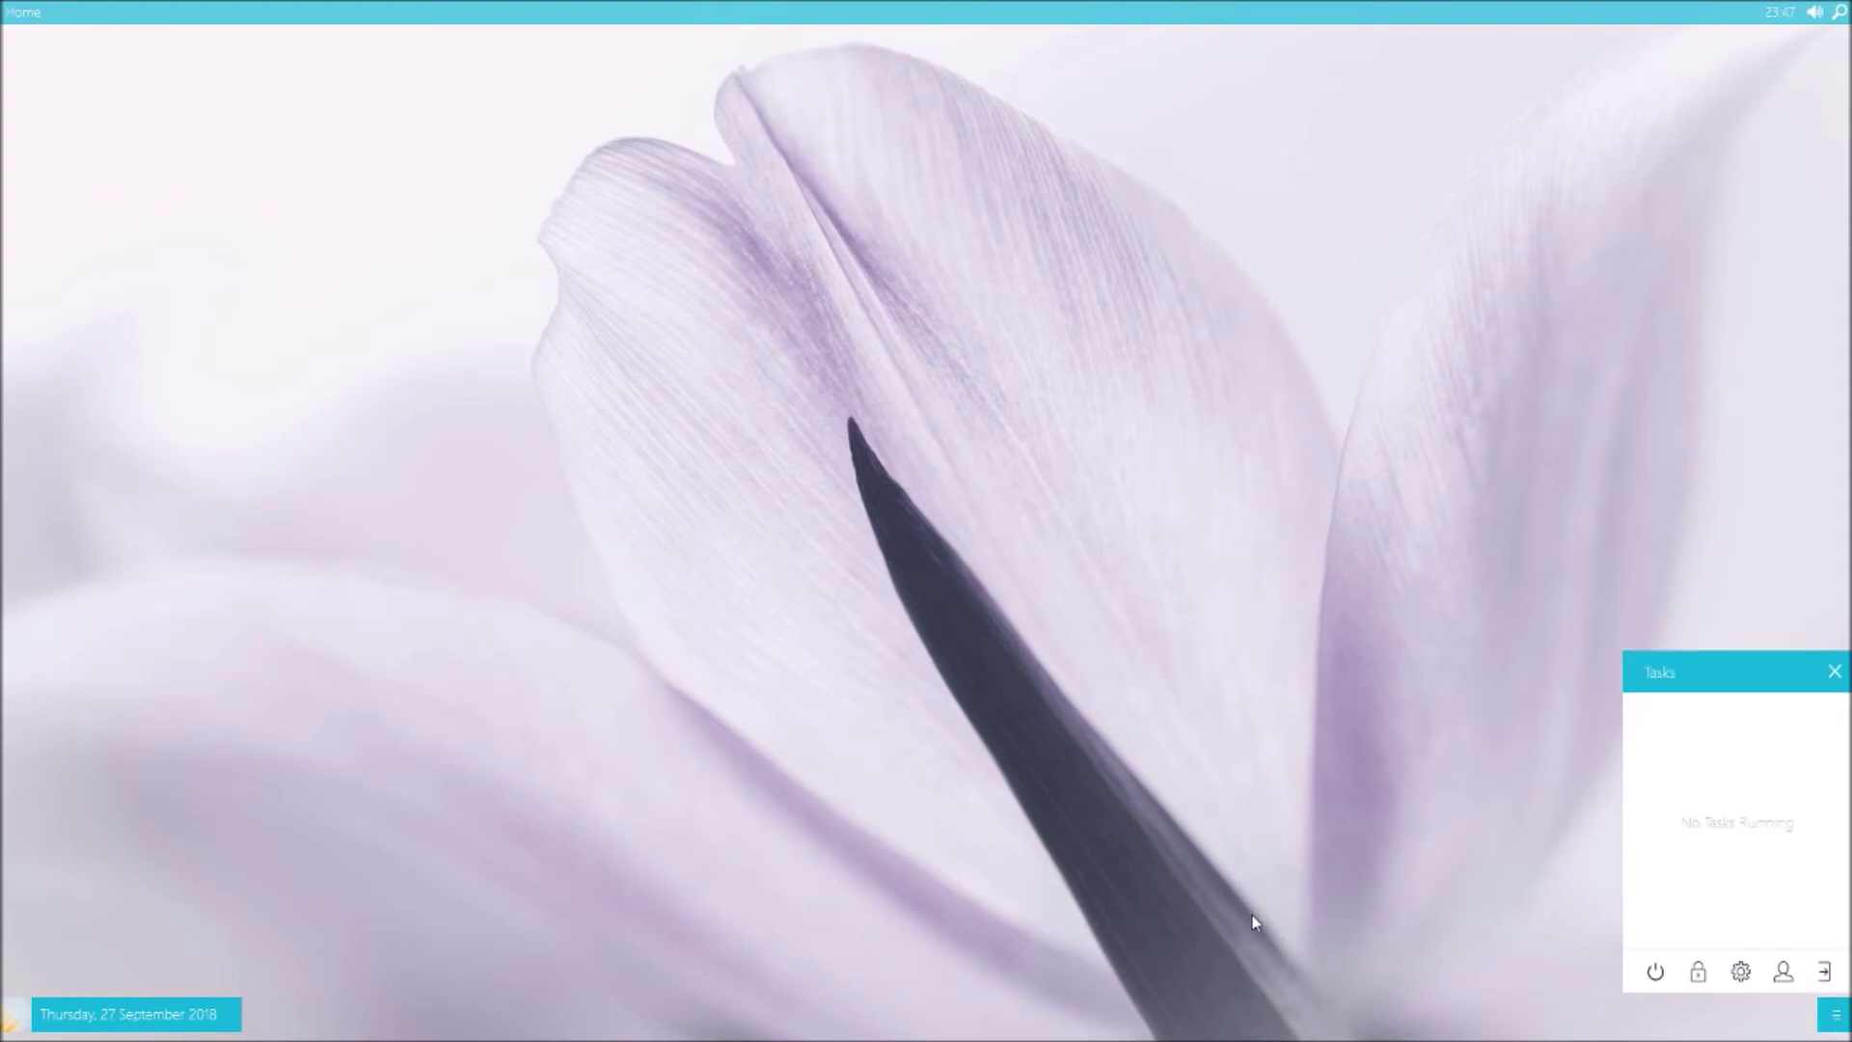
{"action": "left_click", "coordinate": [4, 1021]}
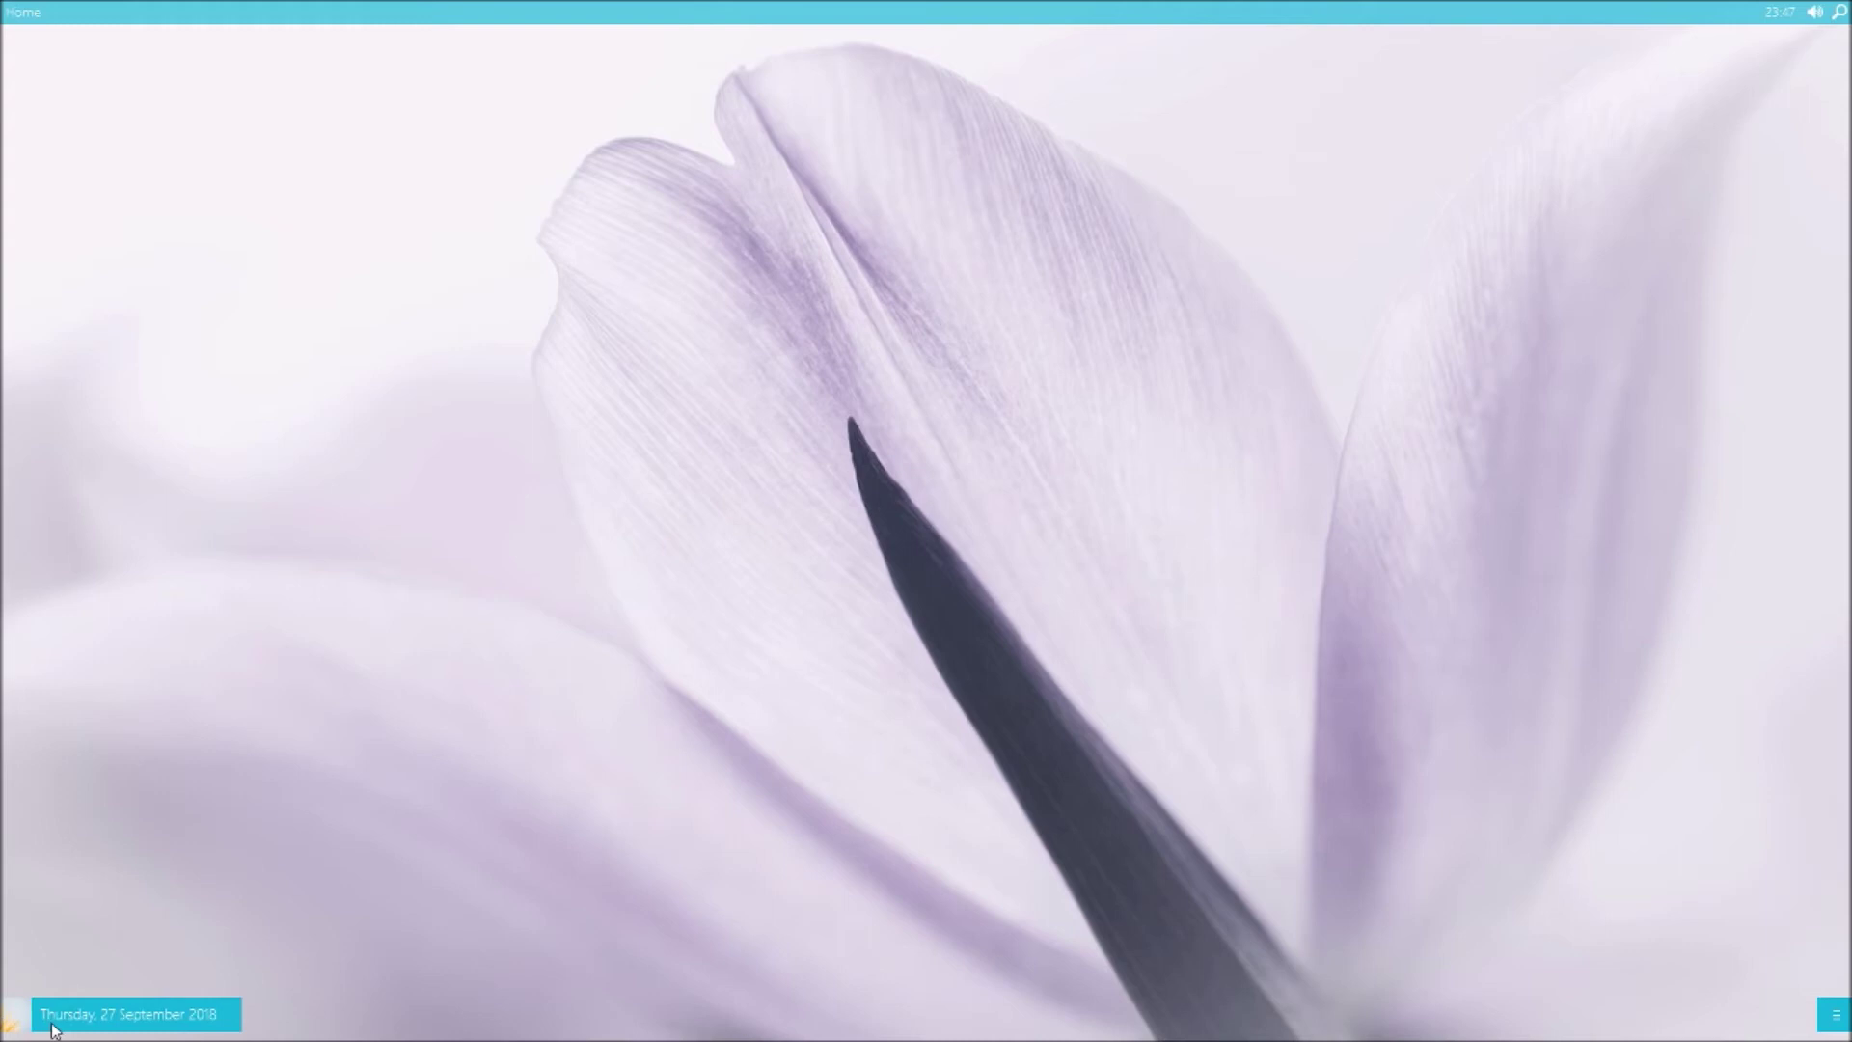
Launch Explorer, and open and close the Settings panel over its window
{"action": "left_click", "coordinate": [67, 1014]}
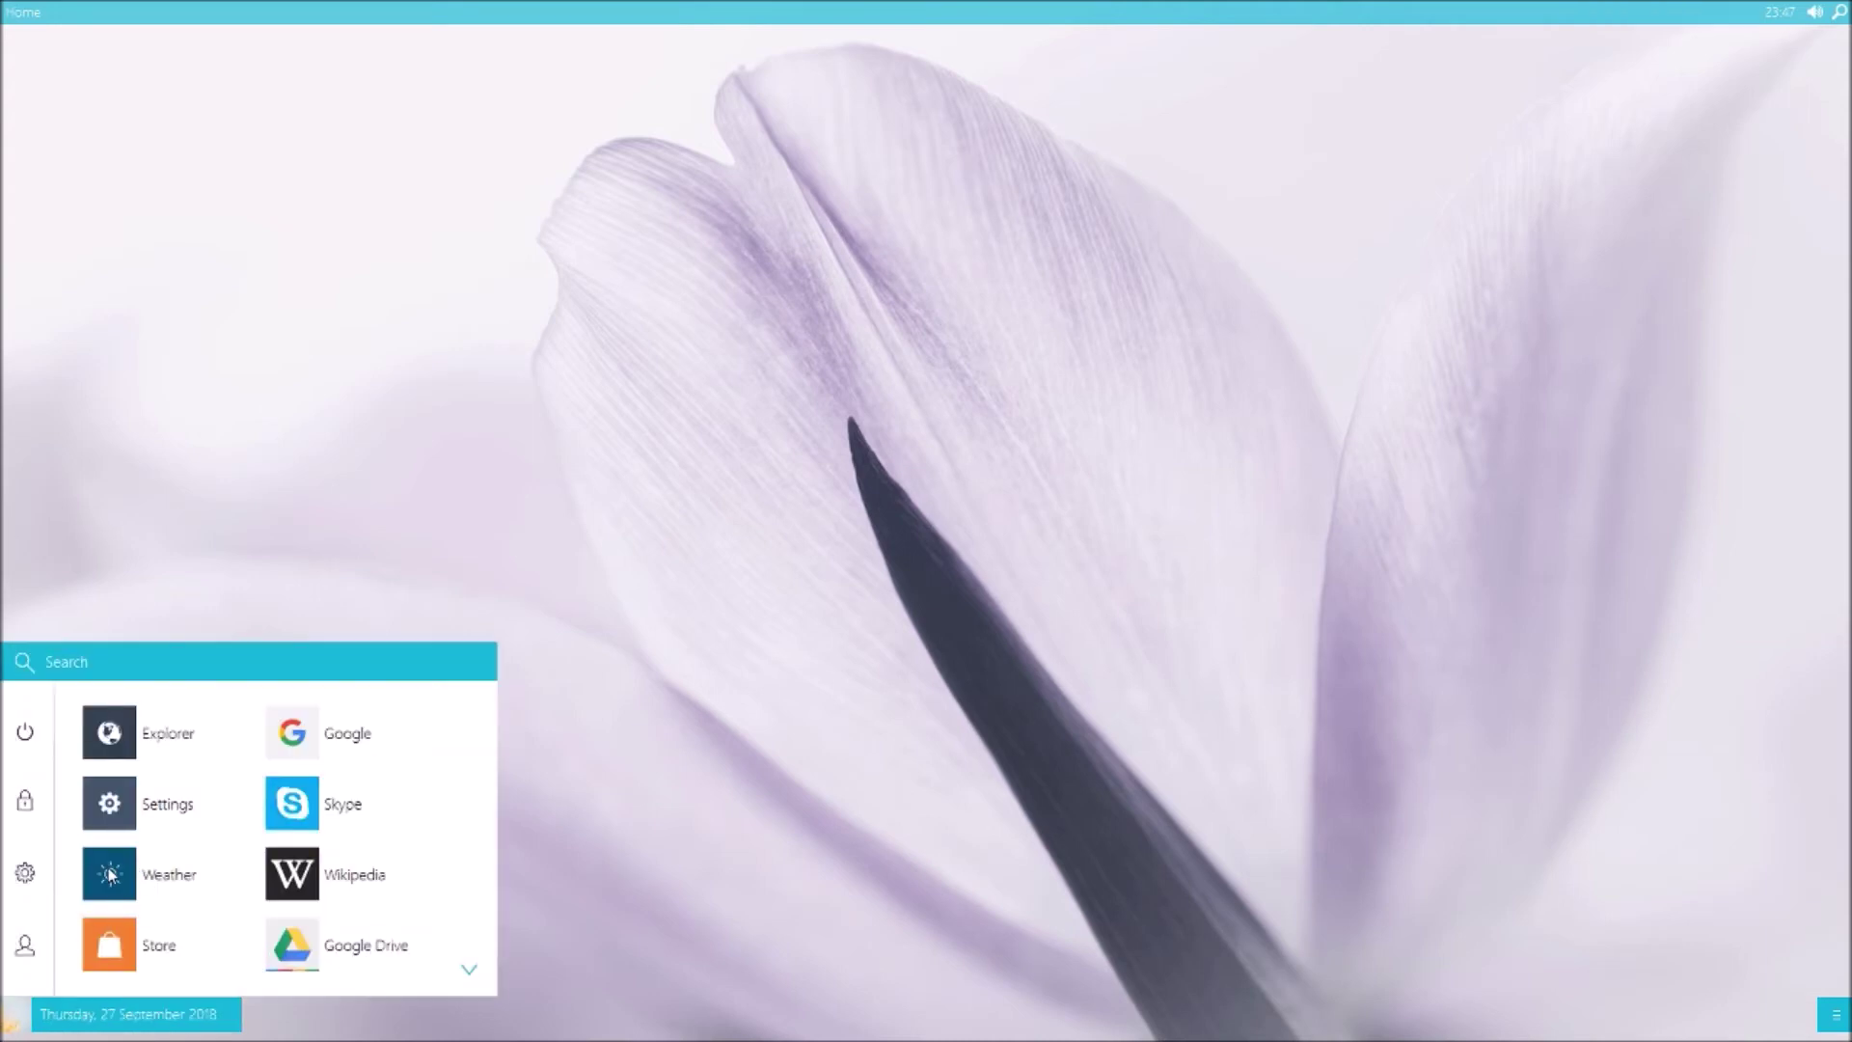
{"action": "left_click", "coordinate": [109, 733]}
{"action": "left_click", "coordinate": [14, 1030]}
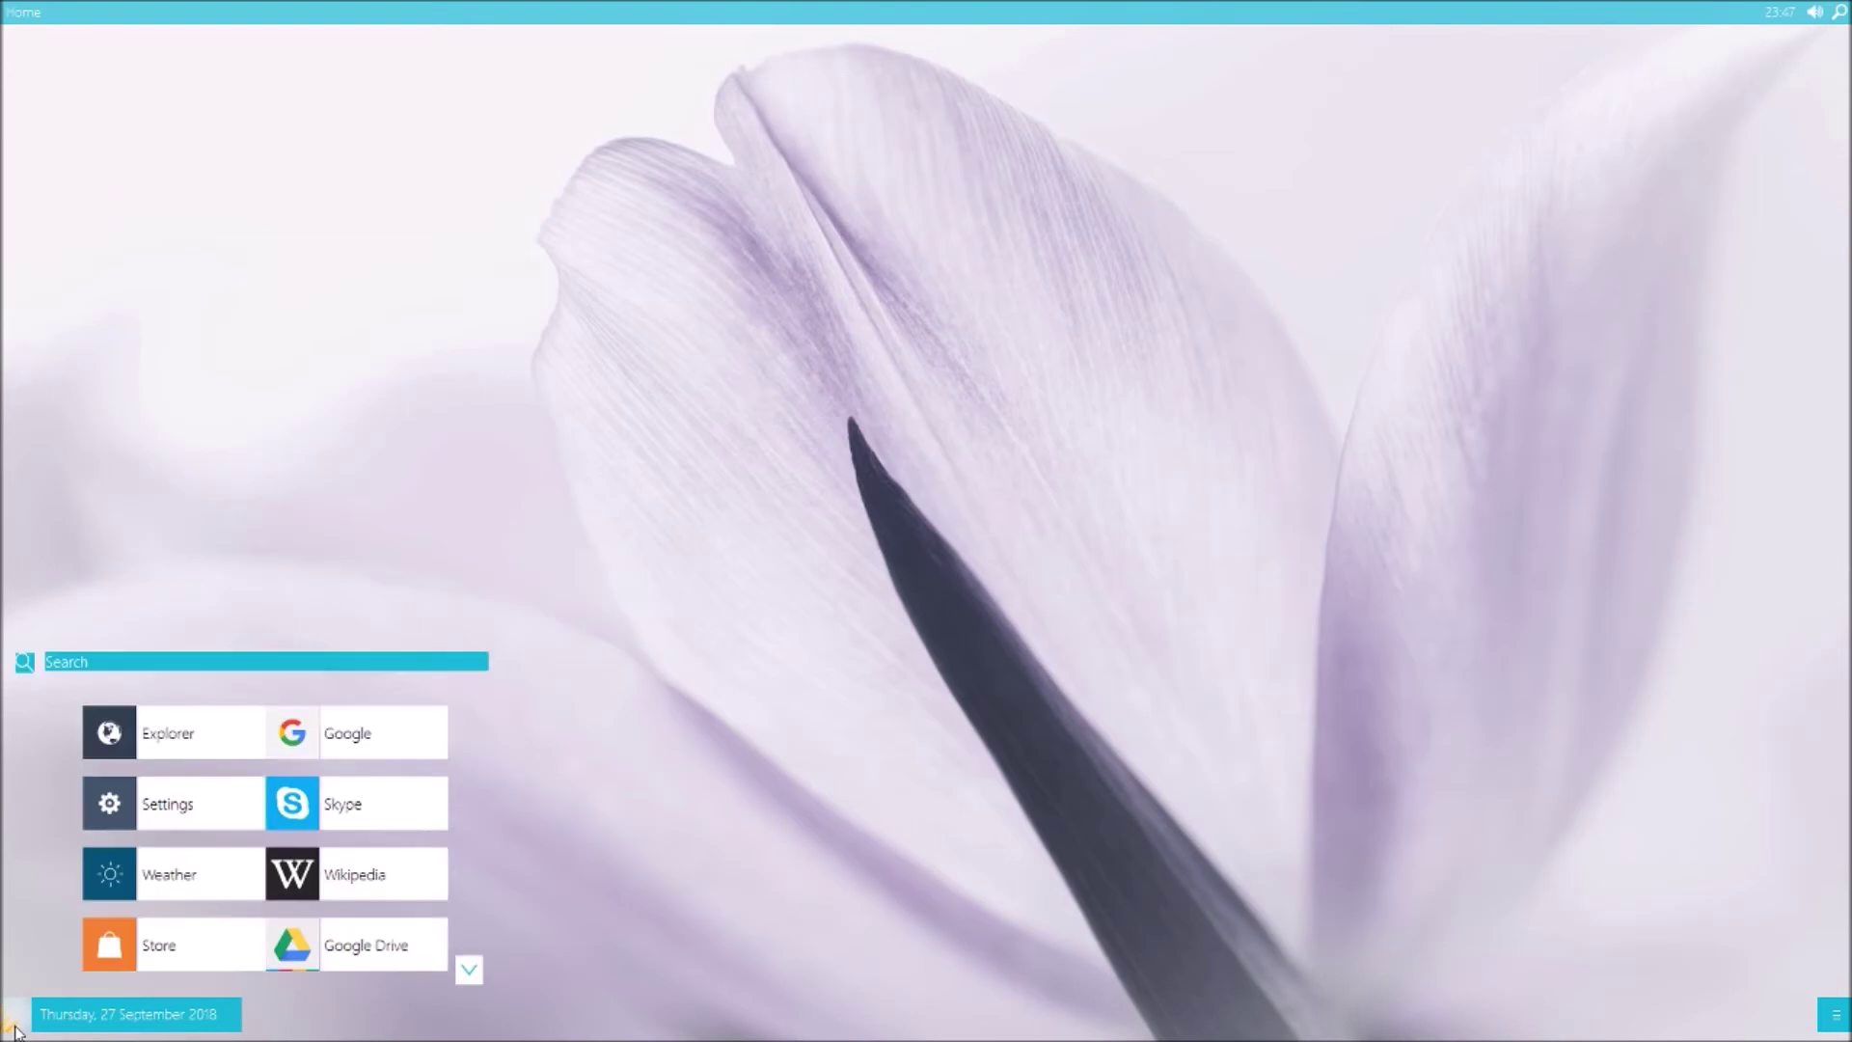
{"action": "left_click", "coordinate": [118, 822]}
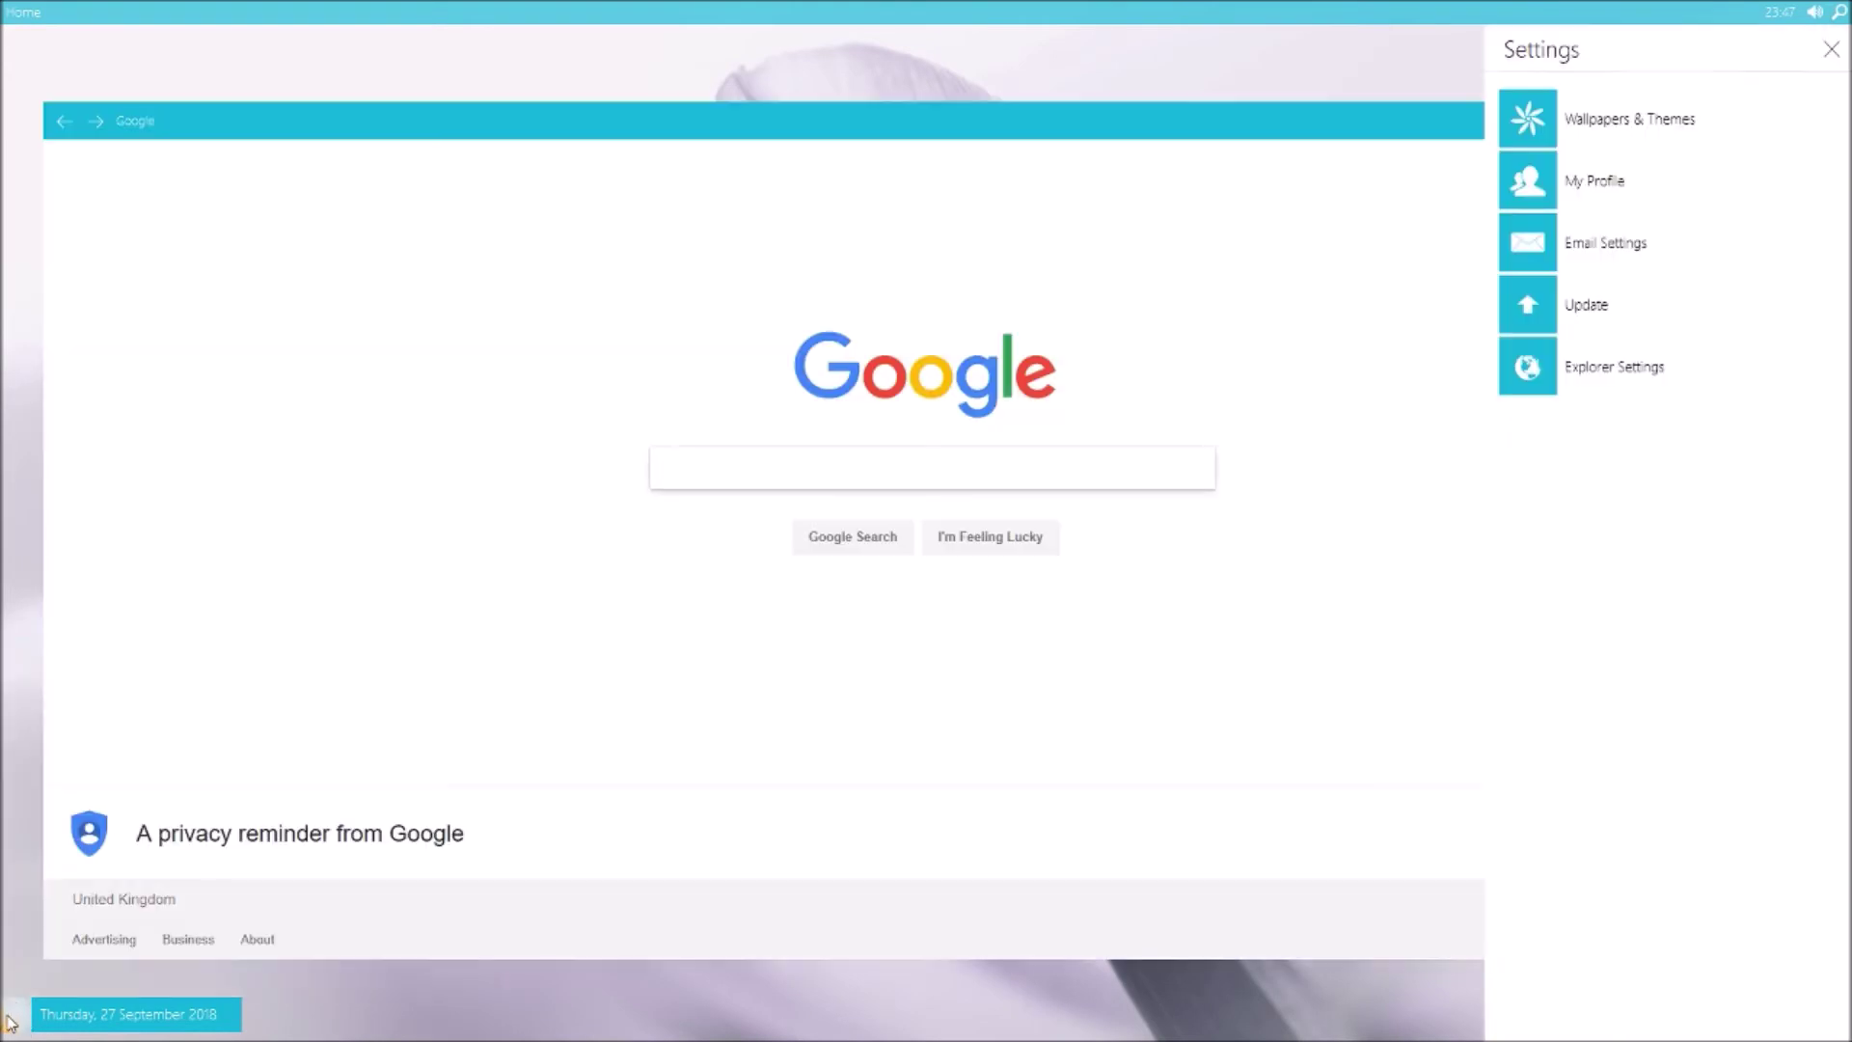
{"action": "left_click", "coordinate": [117, 822]}
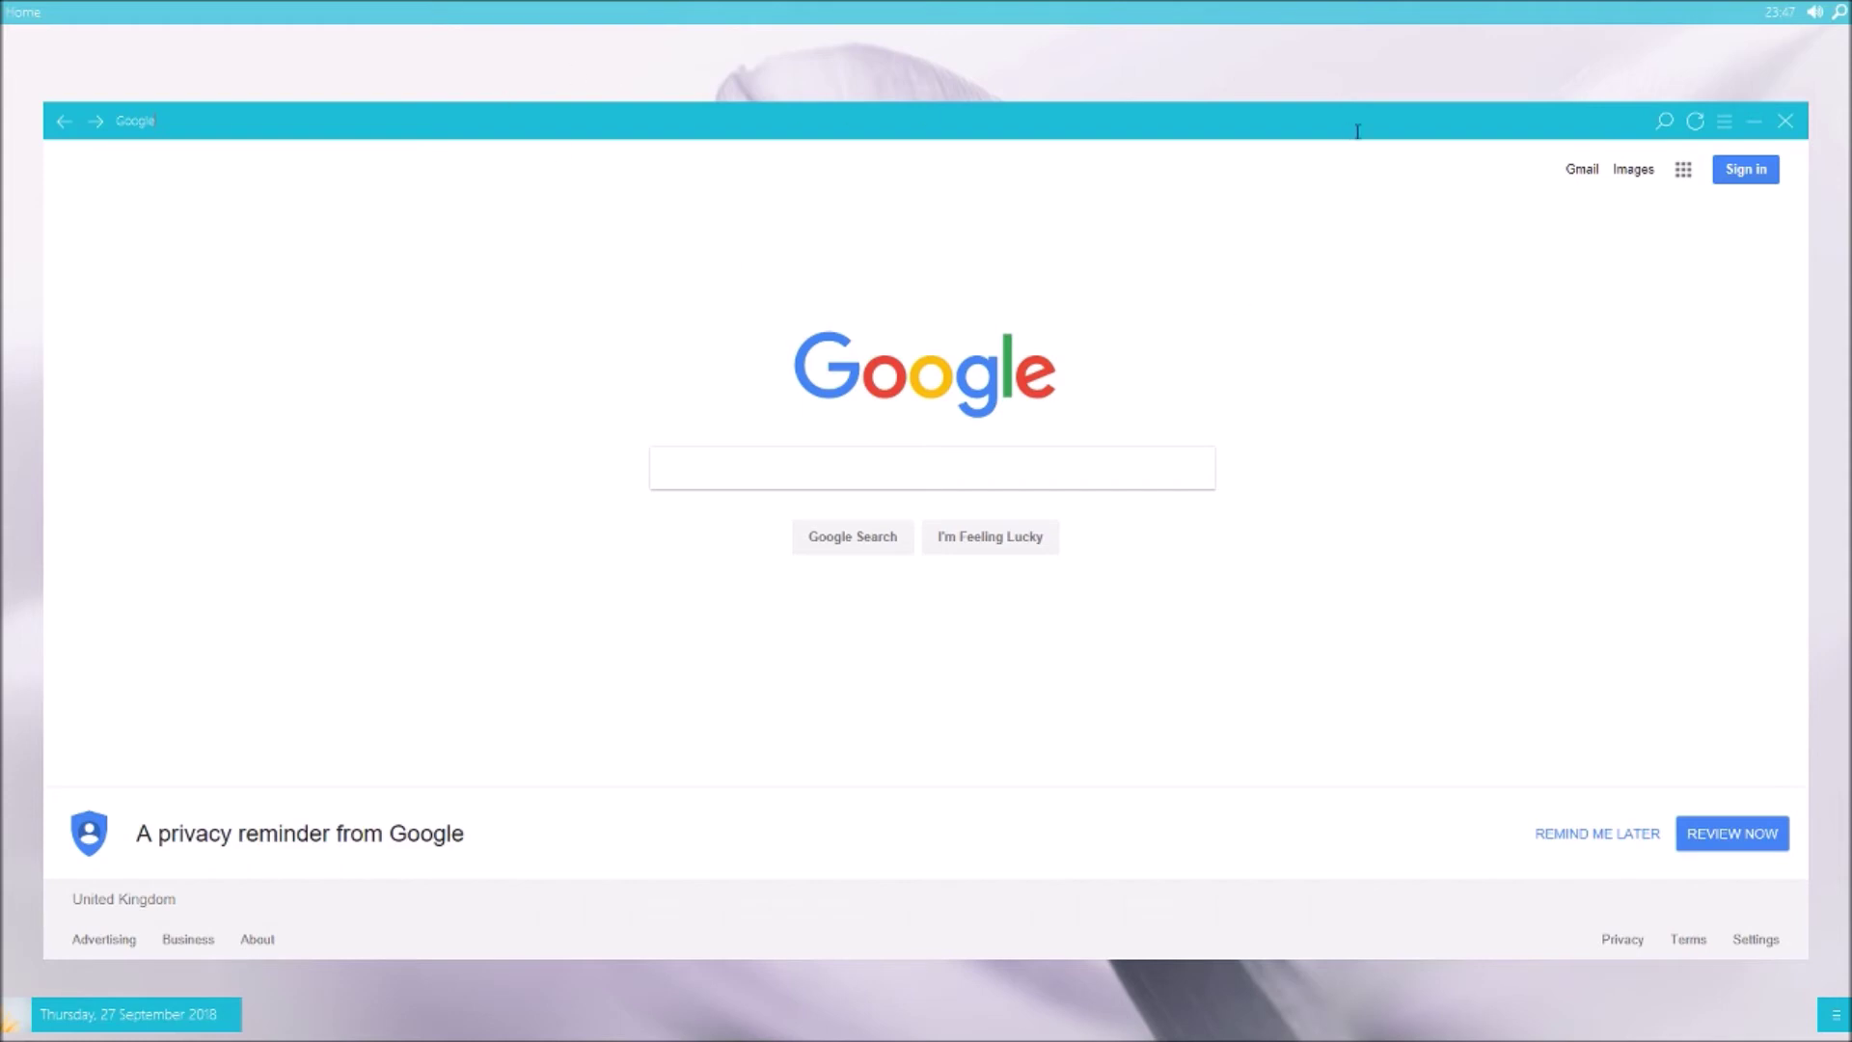
Open five additional tabs in the Explorer browser
{"action": "left_click", "coordinate": [1725, 122]}
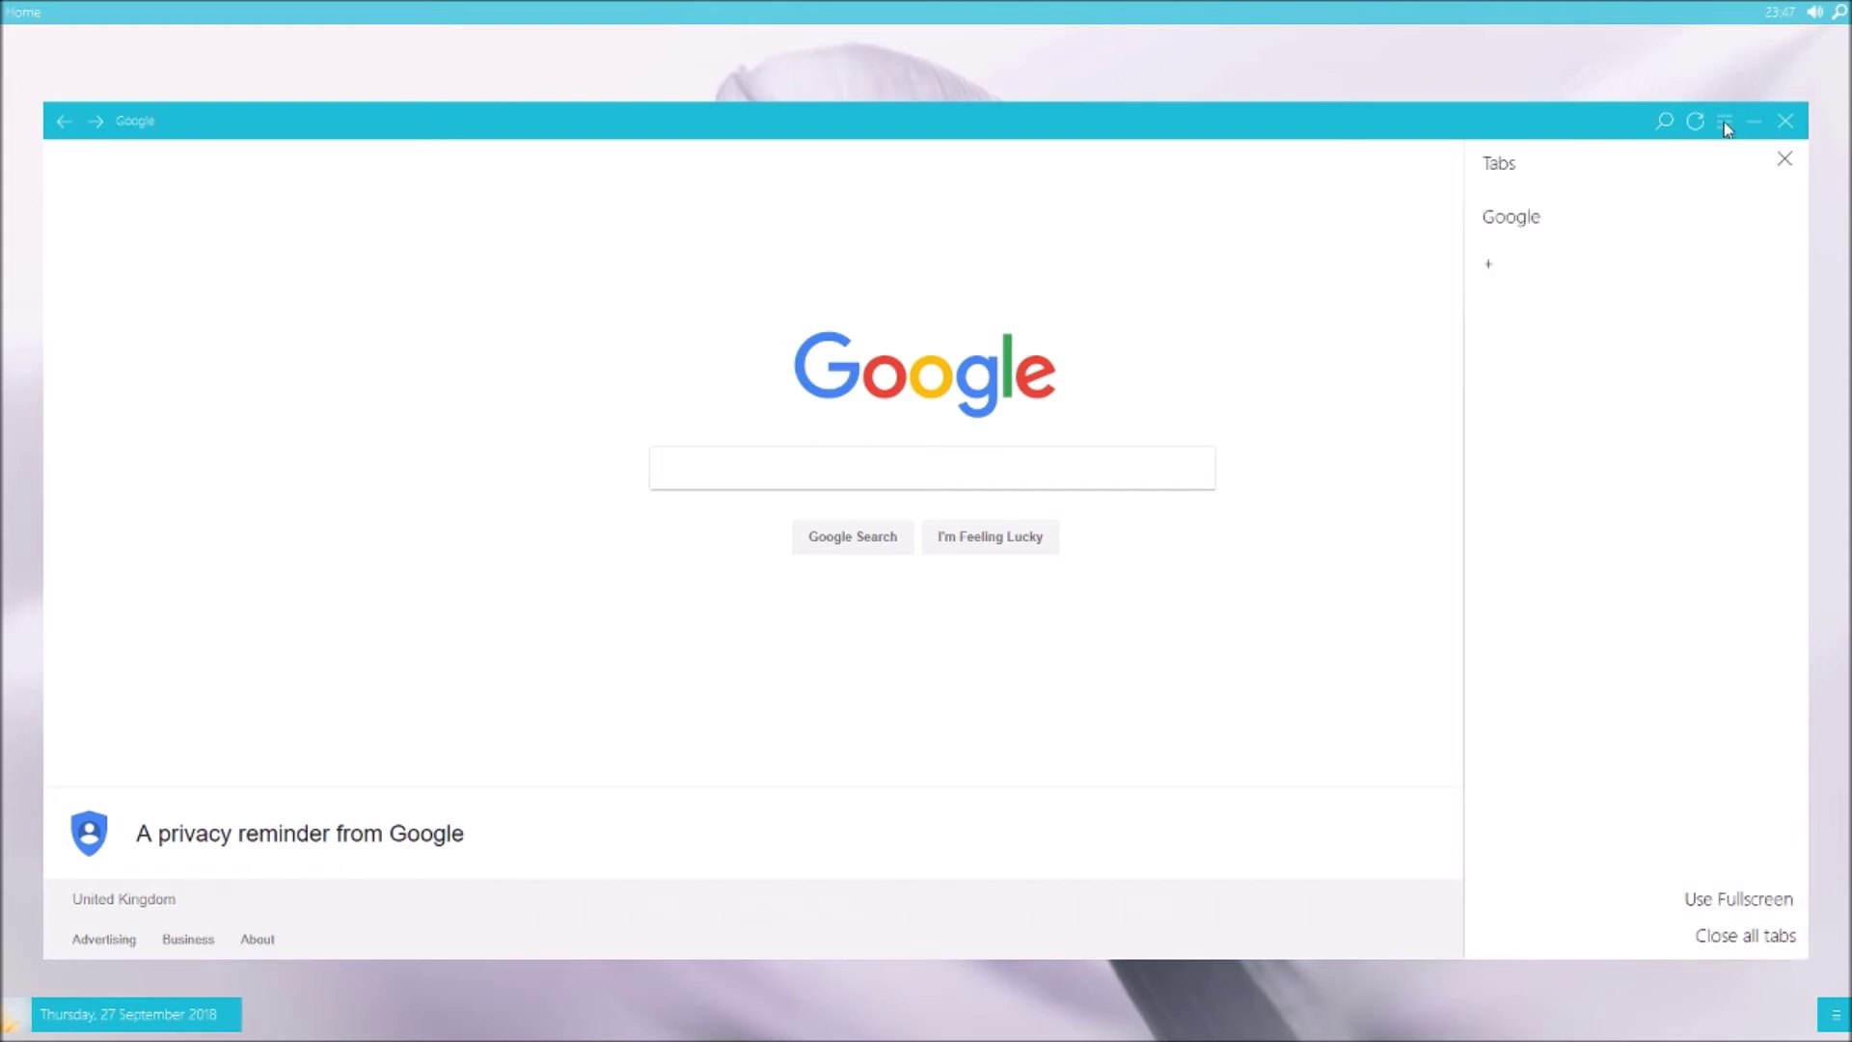
{"action": "left_click", "coordinate": [1491, 268]}
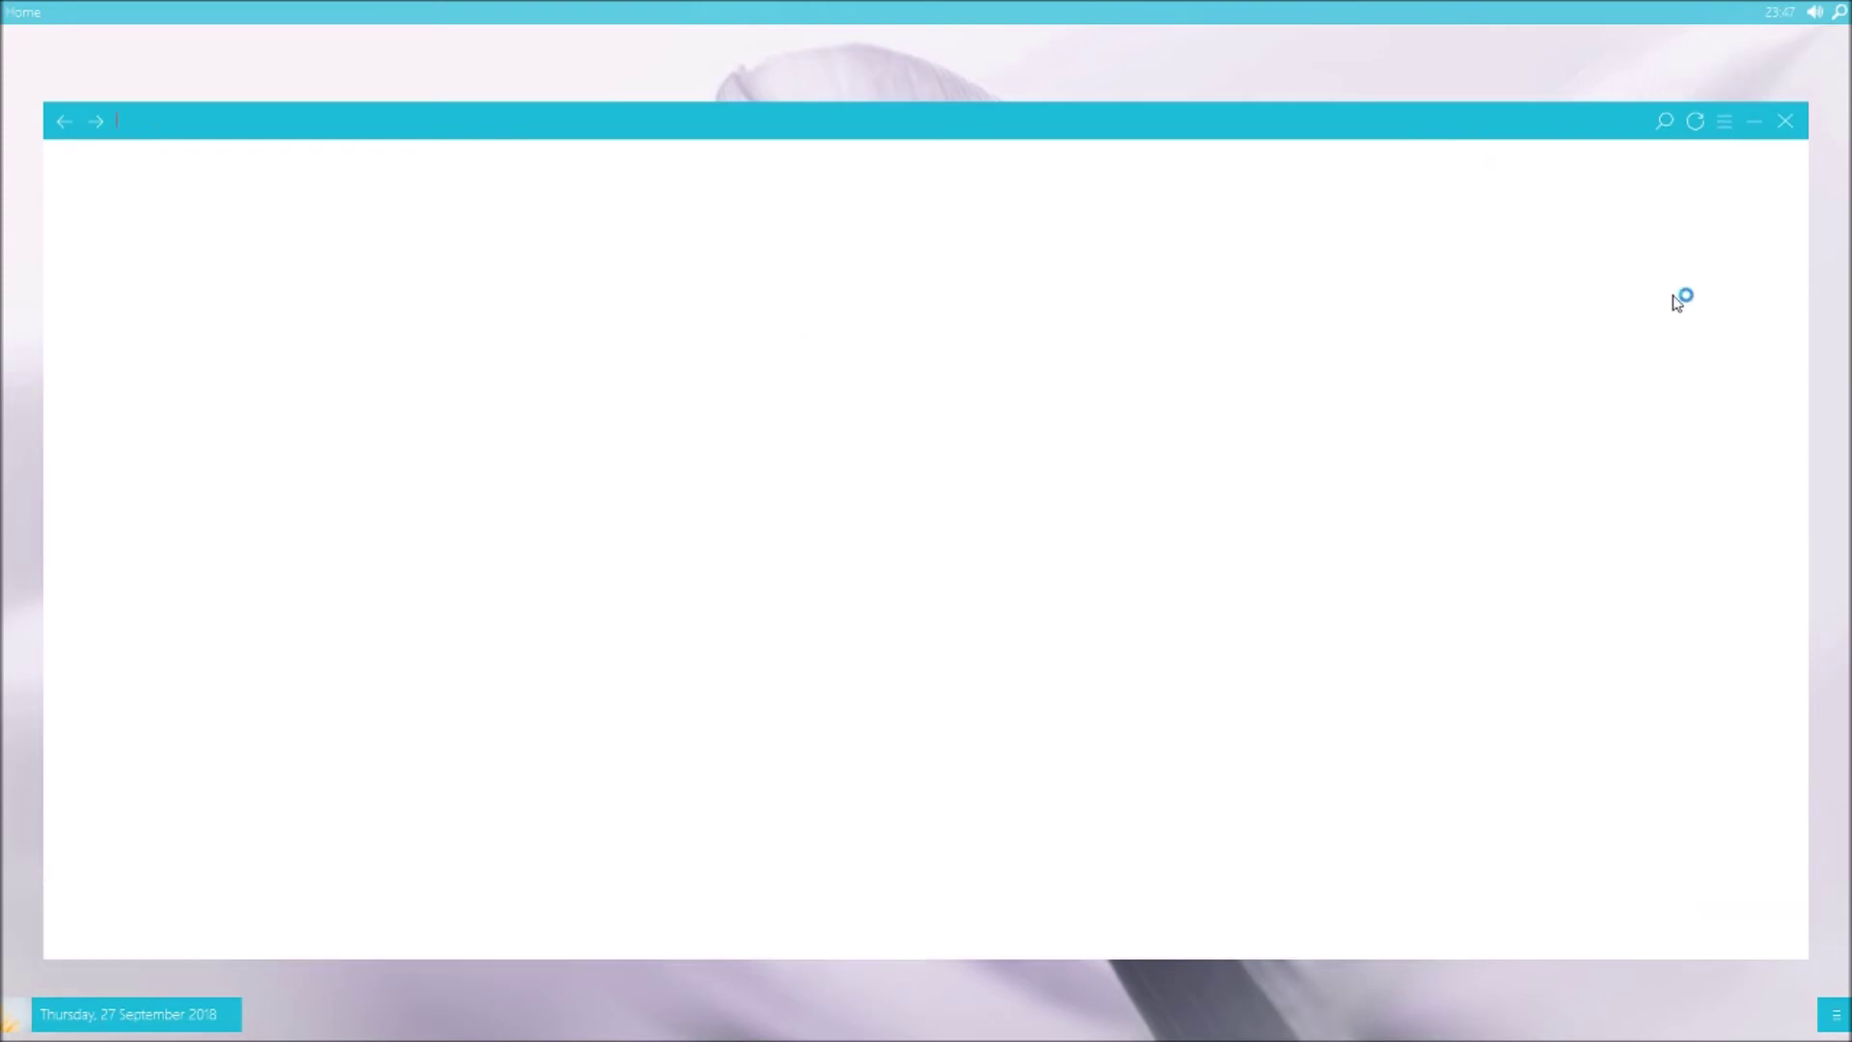
{"action": "left_click", "coordinate": [1724, 124]}
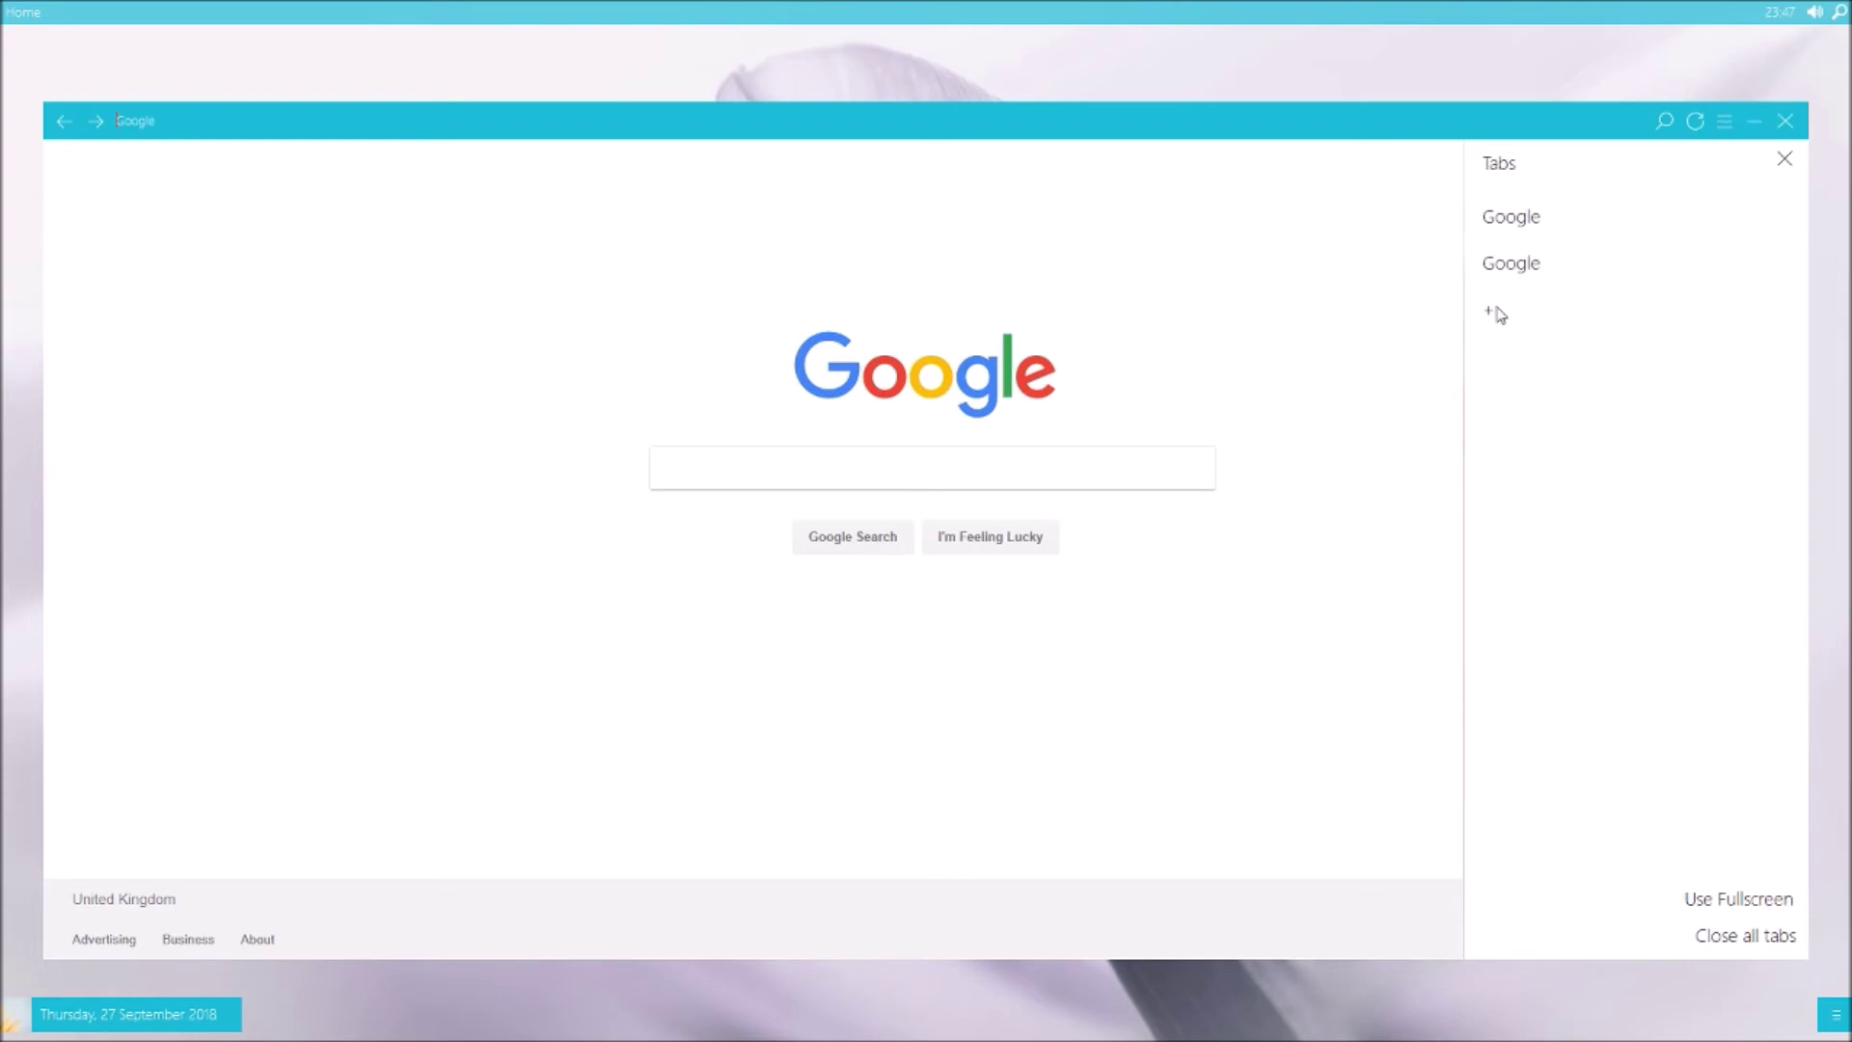
{"action": "left_click", "coordinate": [1496, 306]}
{"action": "left_click", "coordinate": [1724, 123]}
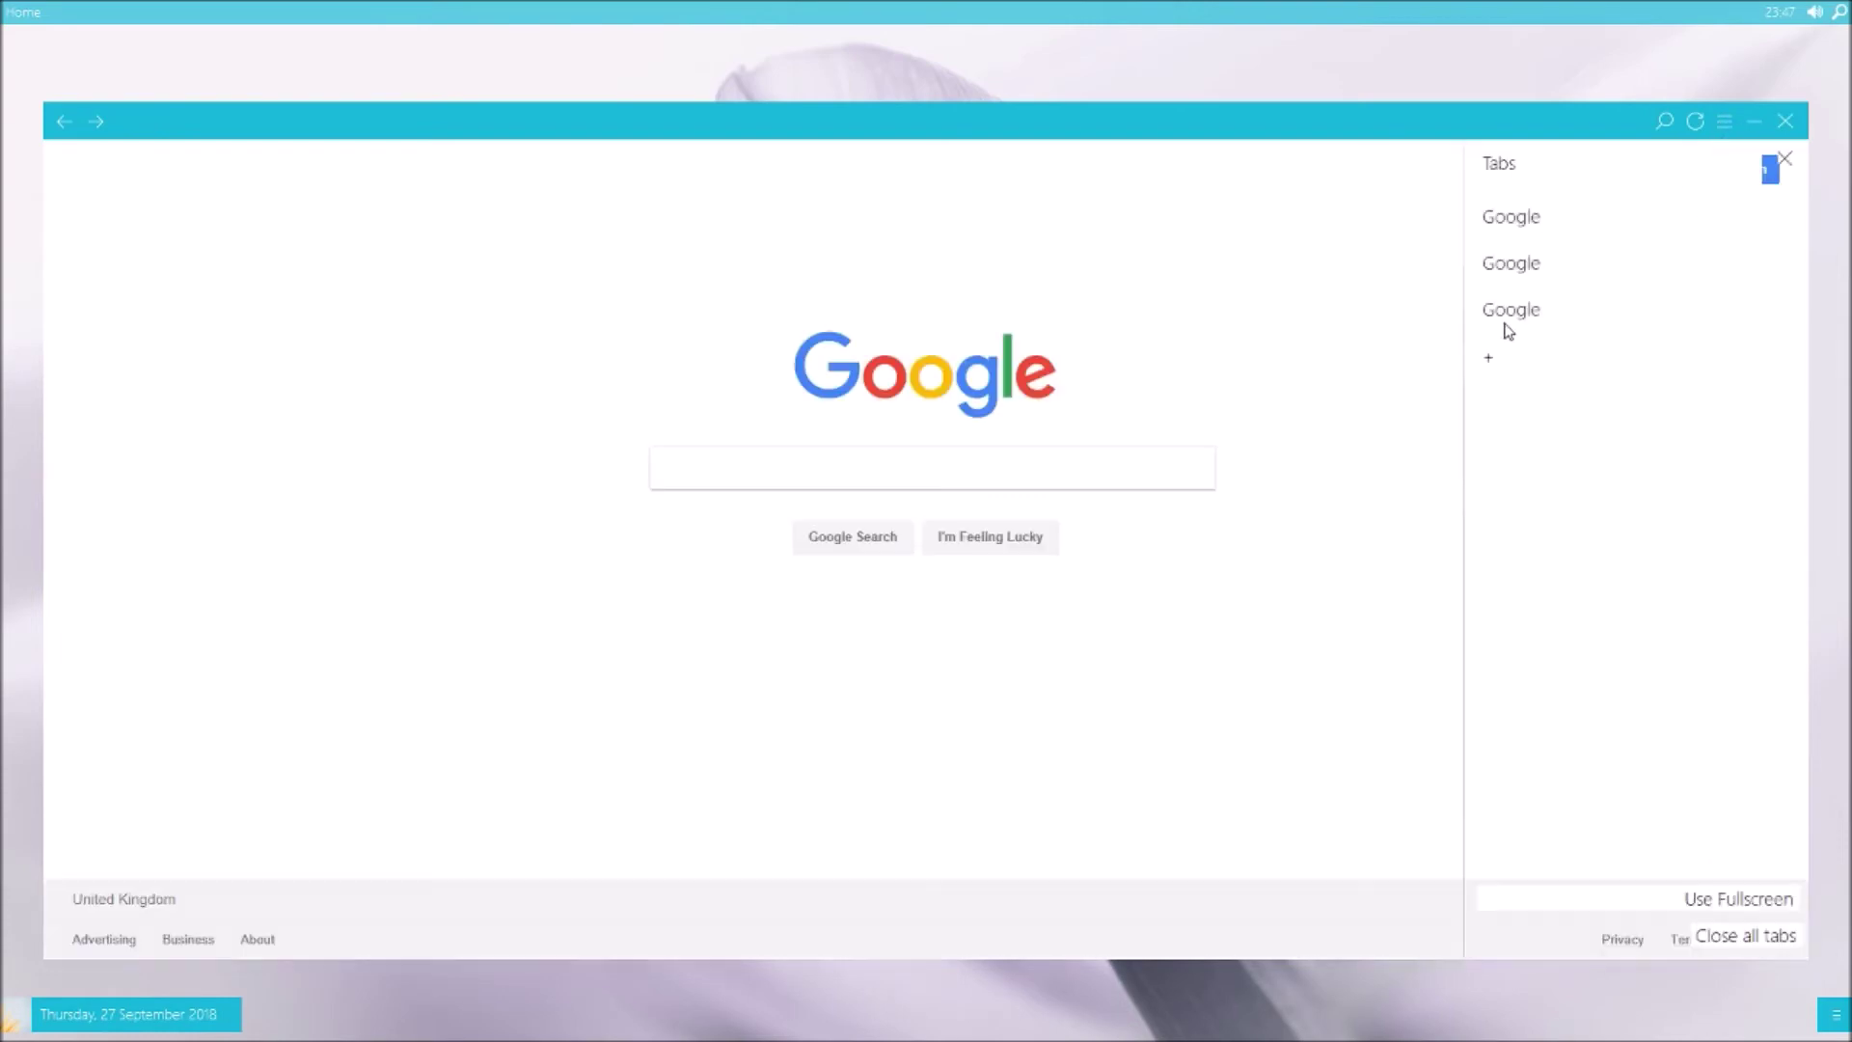
{"action": "left_click", "coordinate": [1497, 351]}
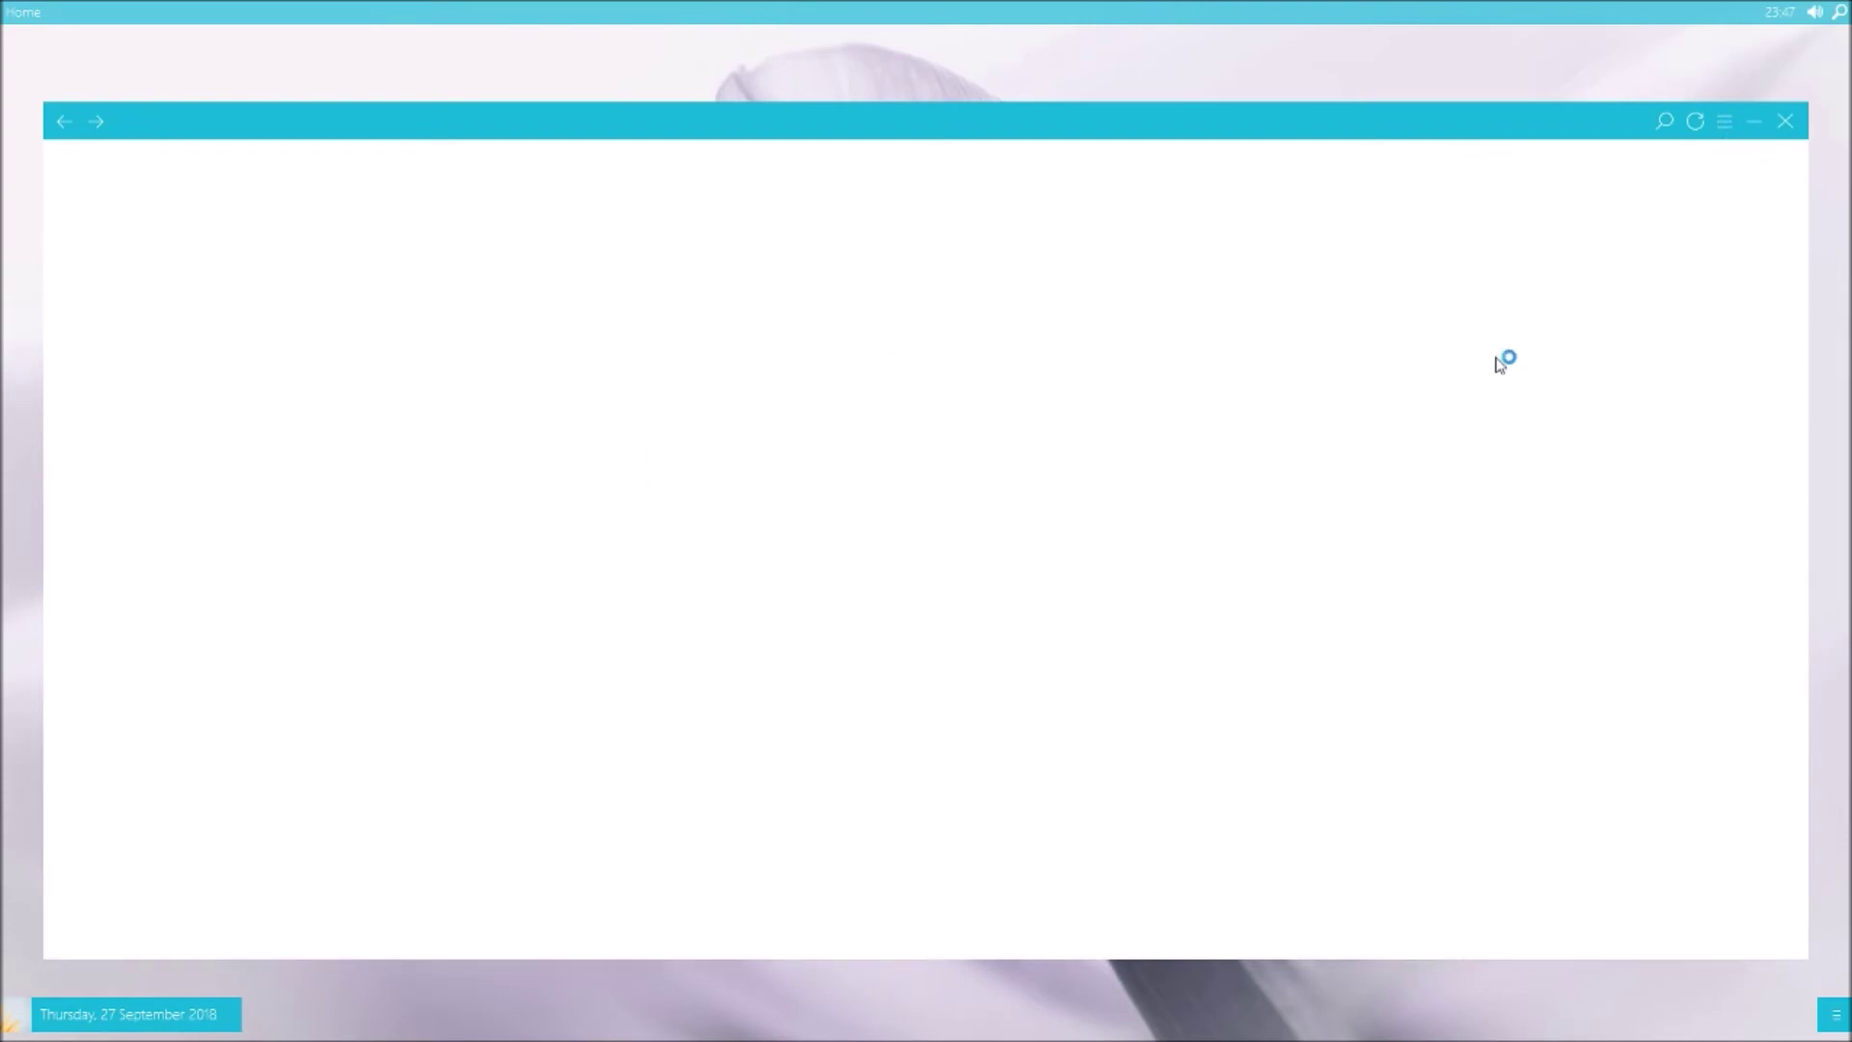
{"action": "left_click", "coordinate": [1724, 124]}
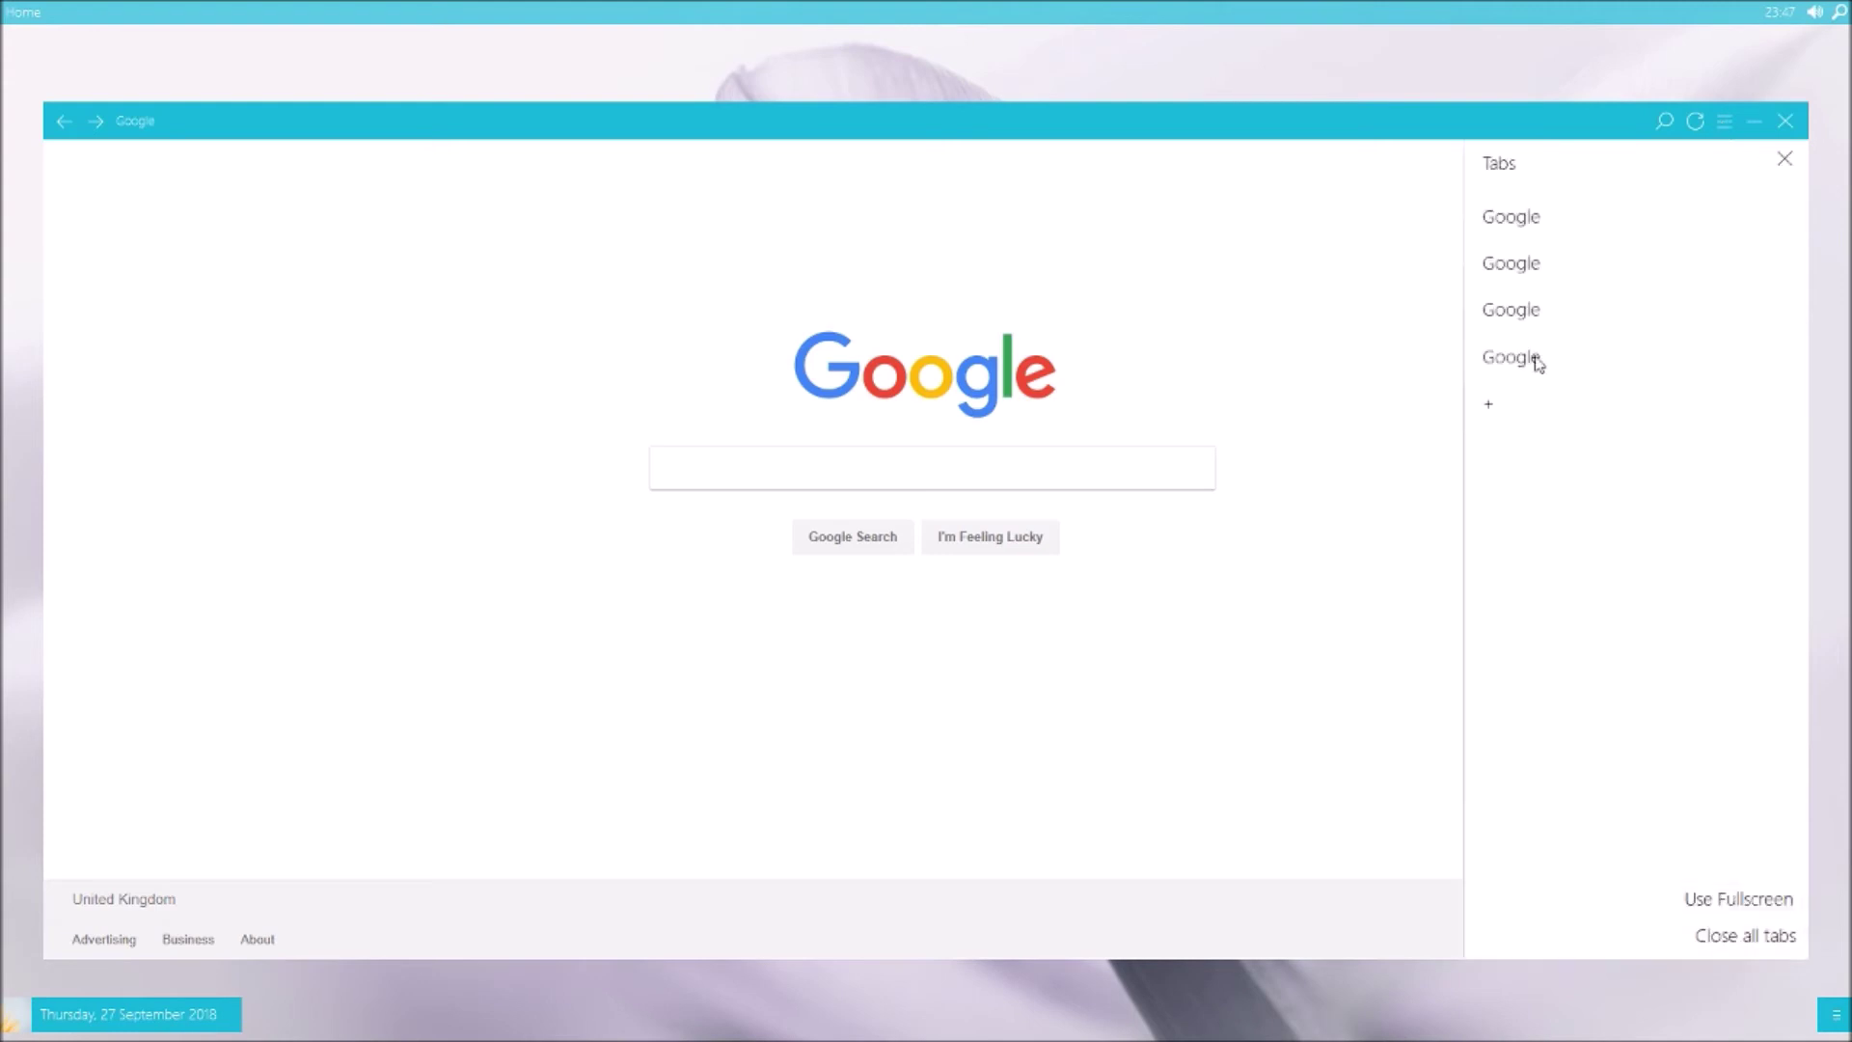
{"action": "left_click", "coordinate": [1488, 407]}
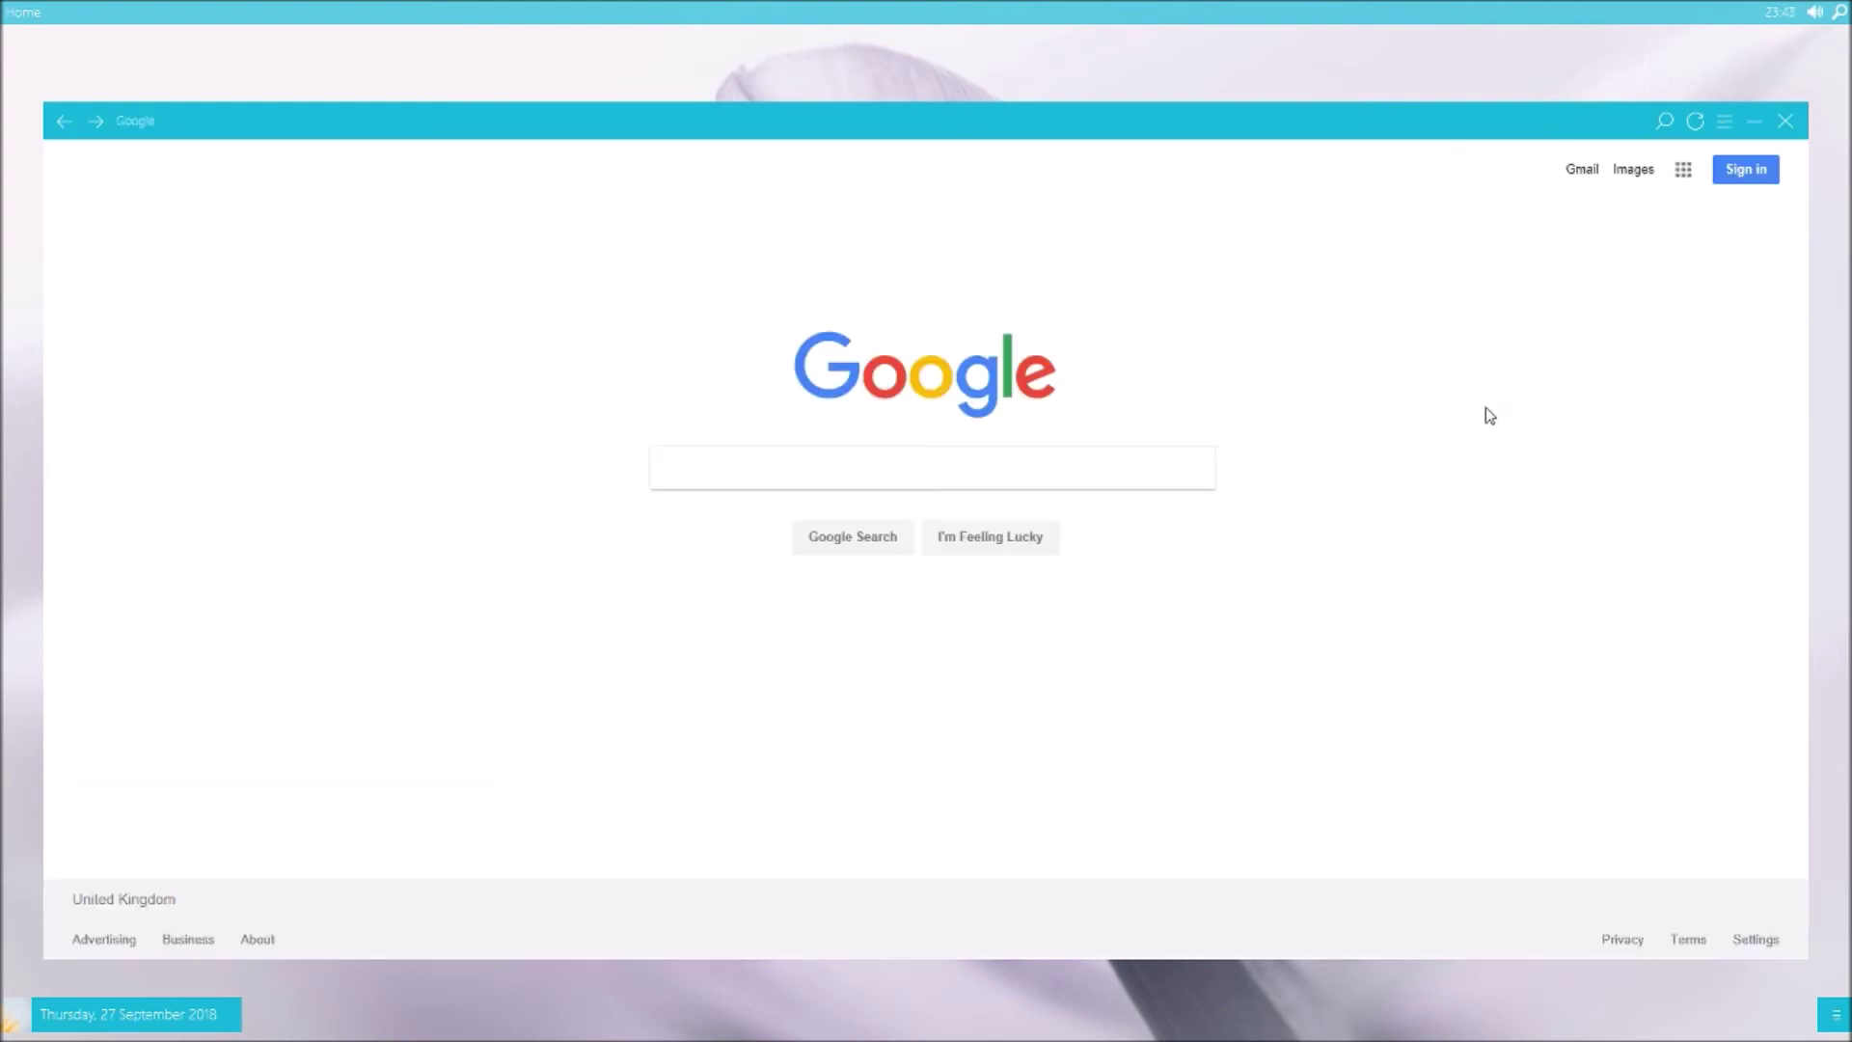
{"action": "left_click", "coordinate": [1724, 122]}
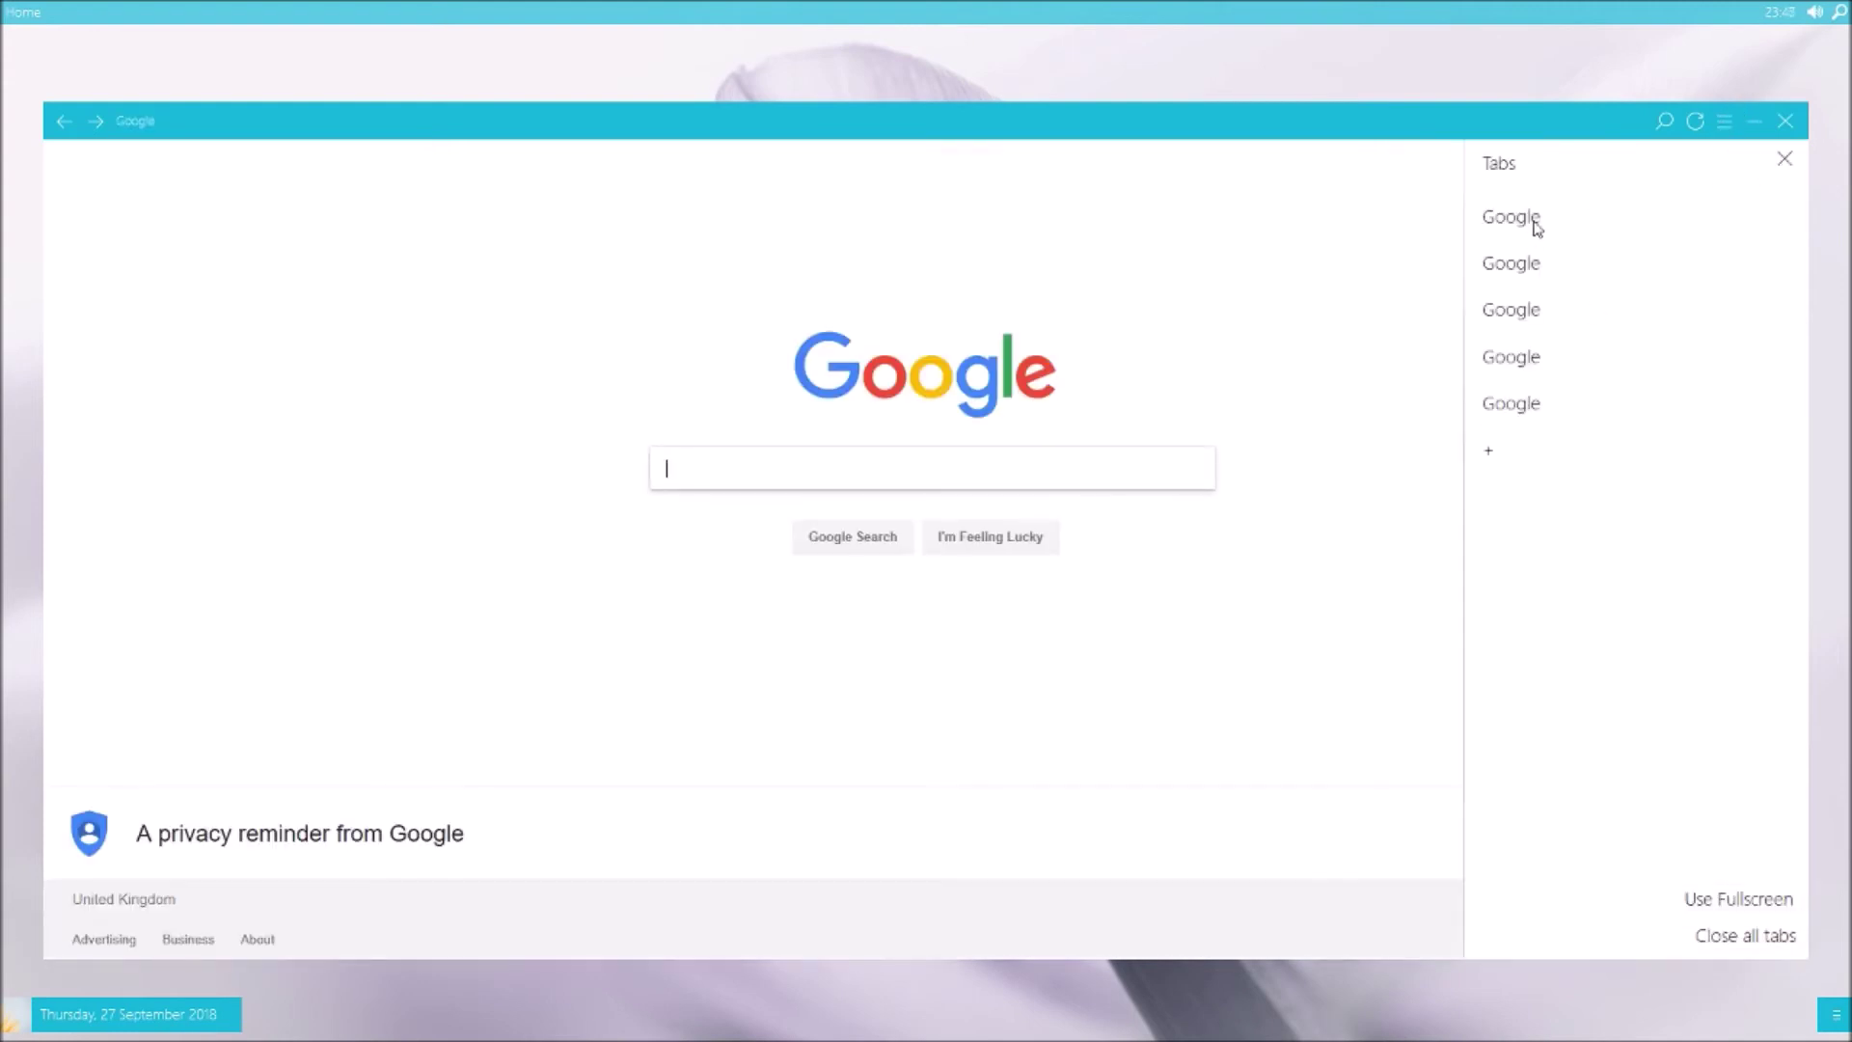
{"action": "left_click", "coordinate": [1488, 452]}
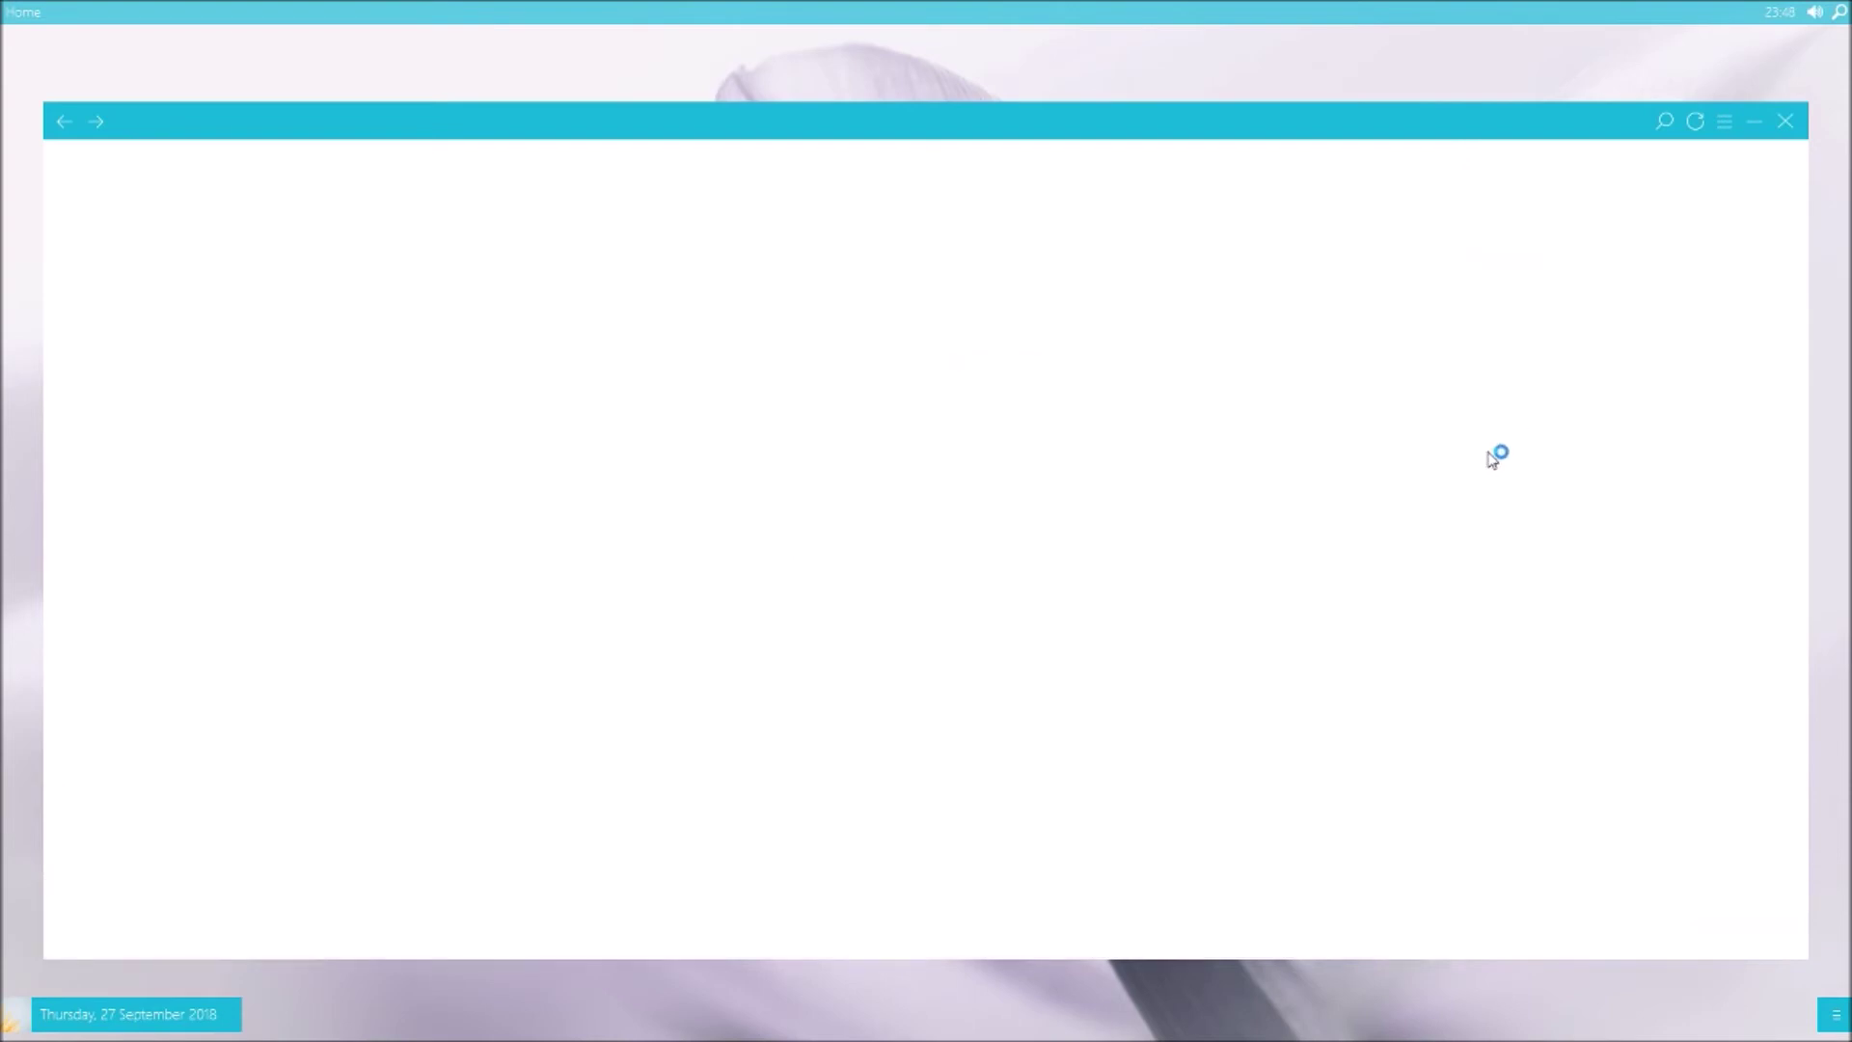
Open one more tab in Explorer, and switch the browser window to fullscreen and back
{"action": "left_click", "coordinate": [1724, 123]}
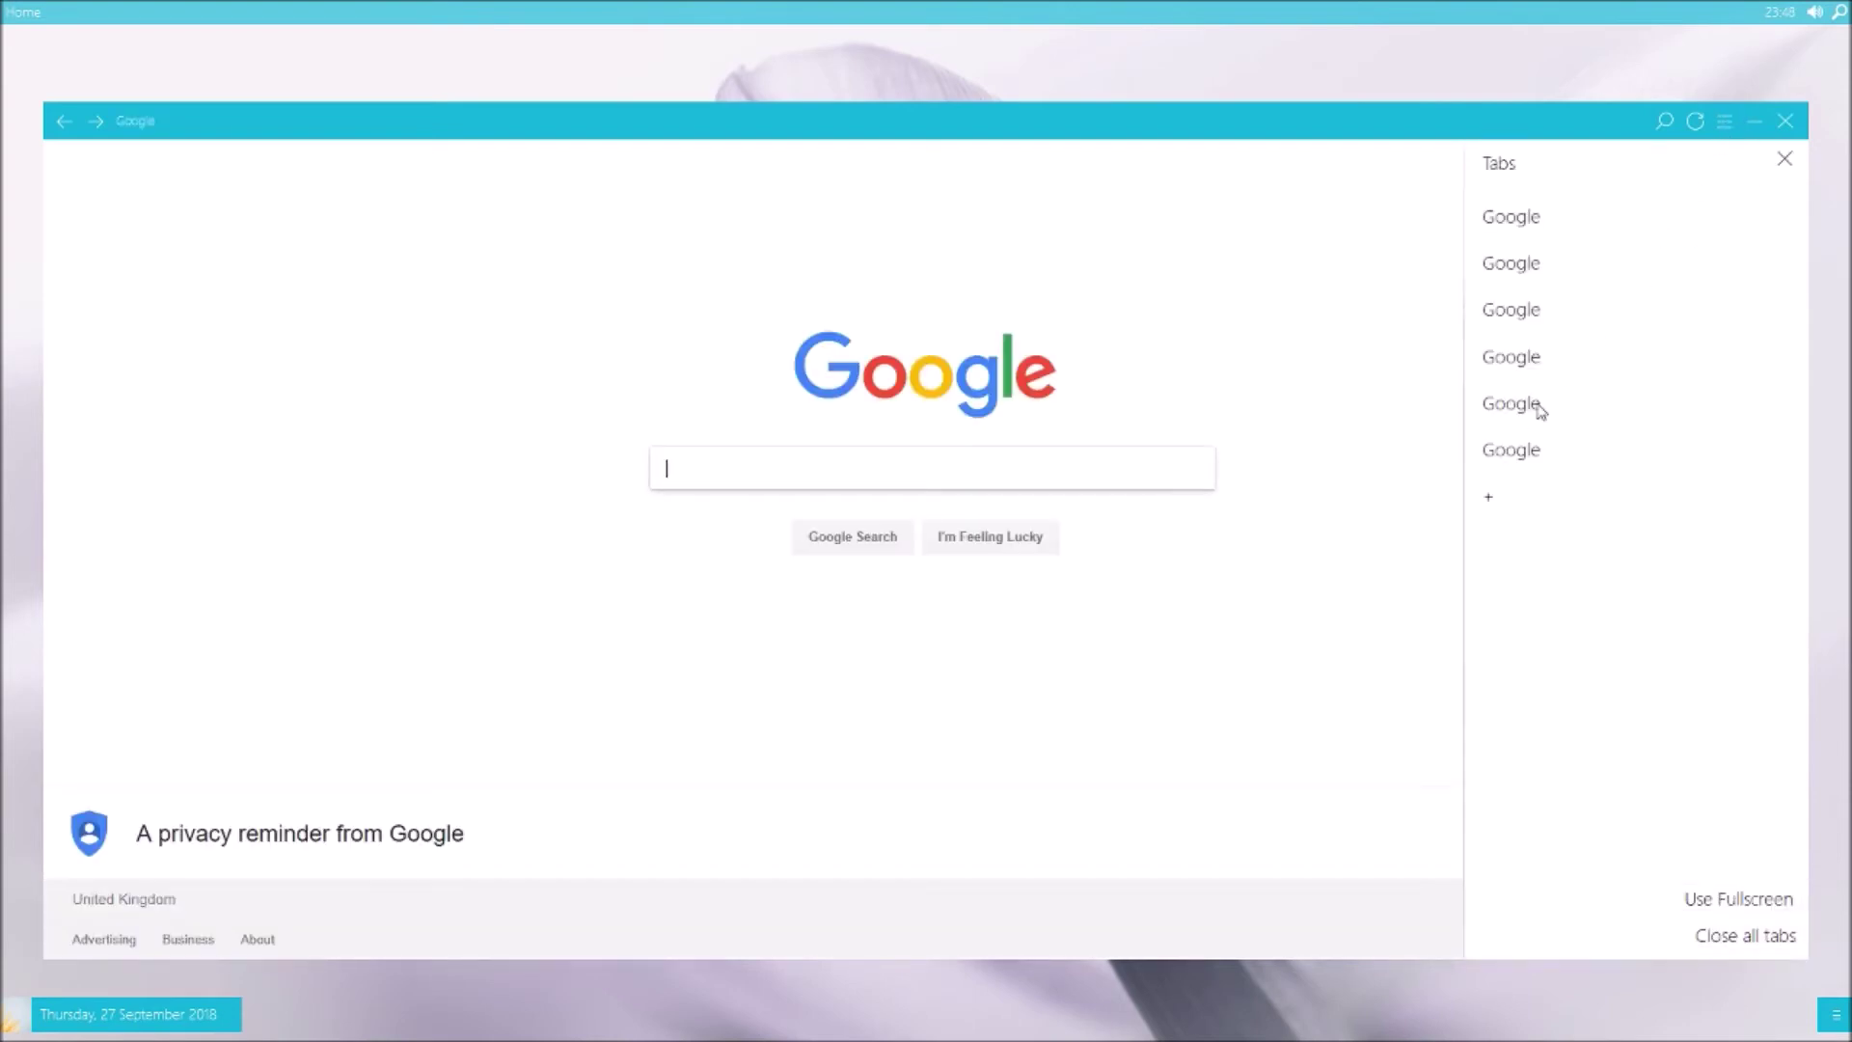
{"action": "left_click", "coordinate": [1491, 502]}
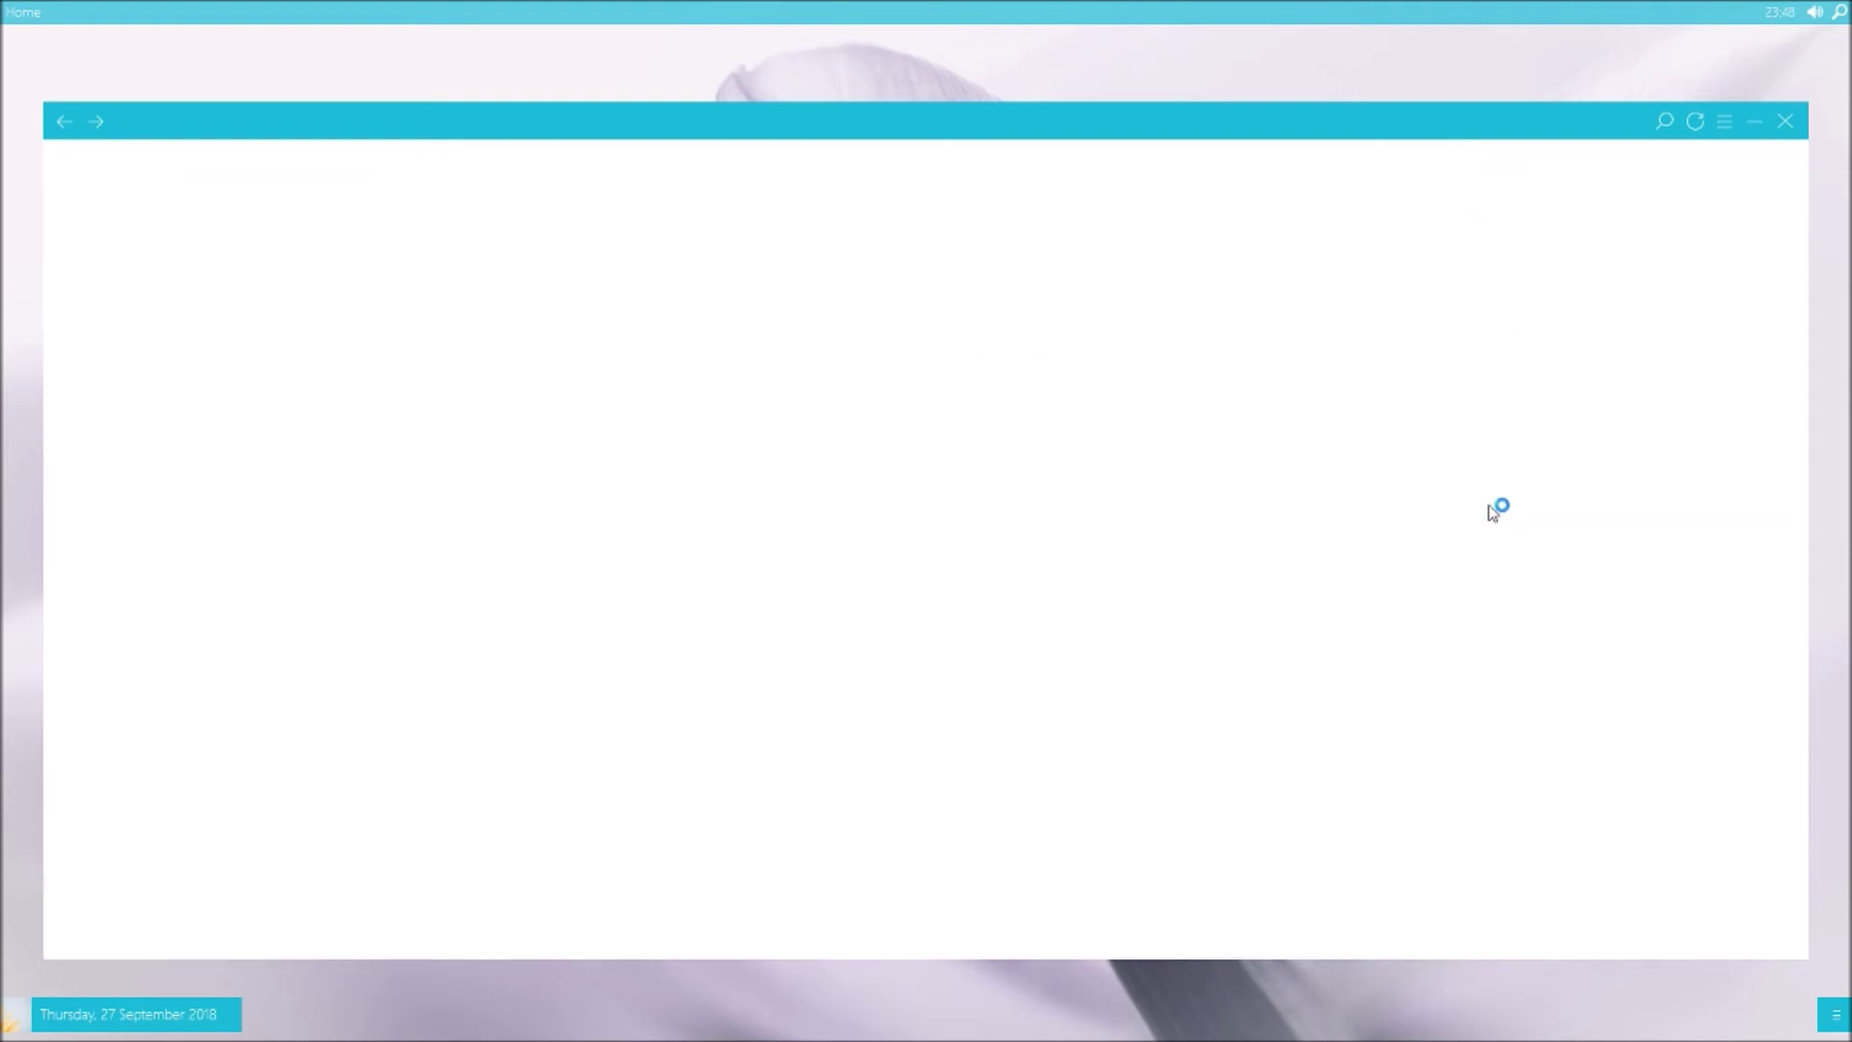
{"action": "left_click", "coordinate": [1724, 122]}
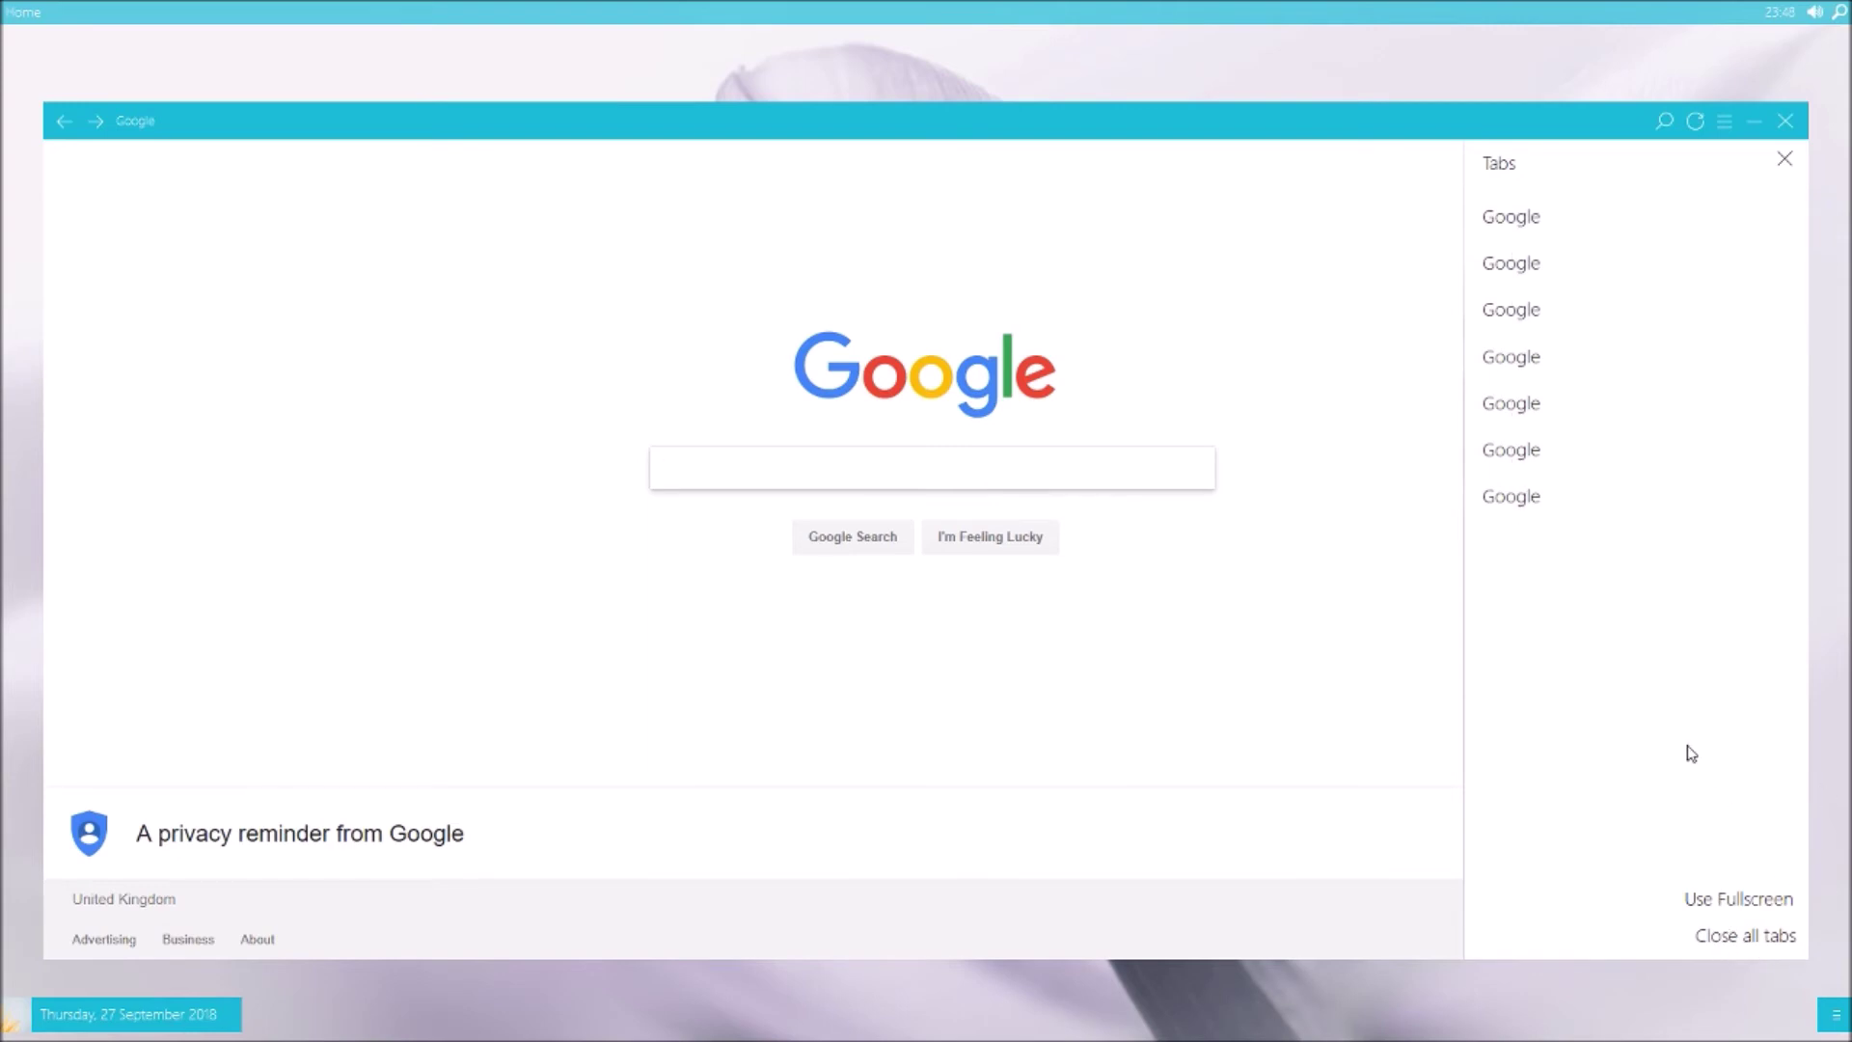
{"action": "left_click", "coordinate": [1721, 902]}
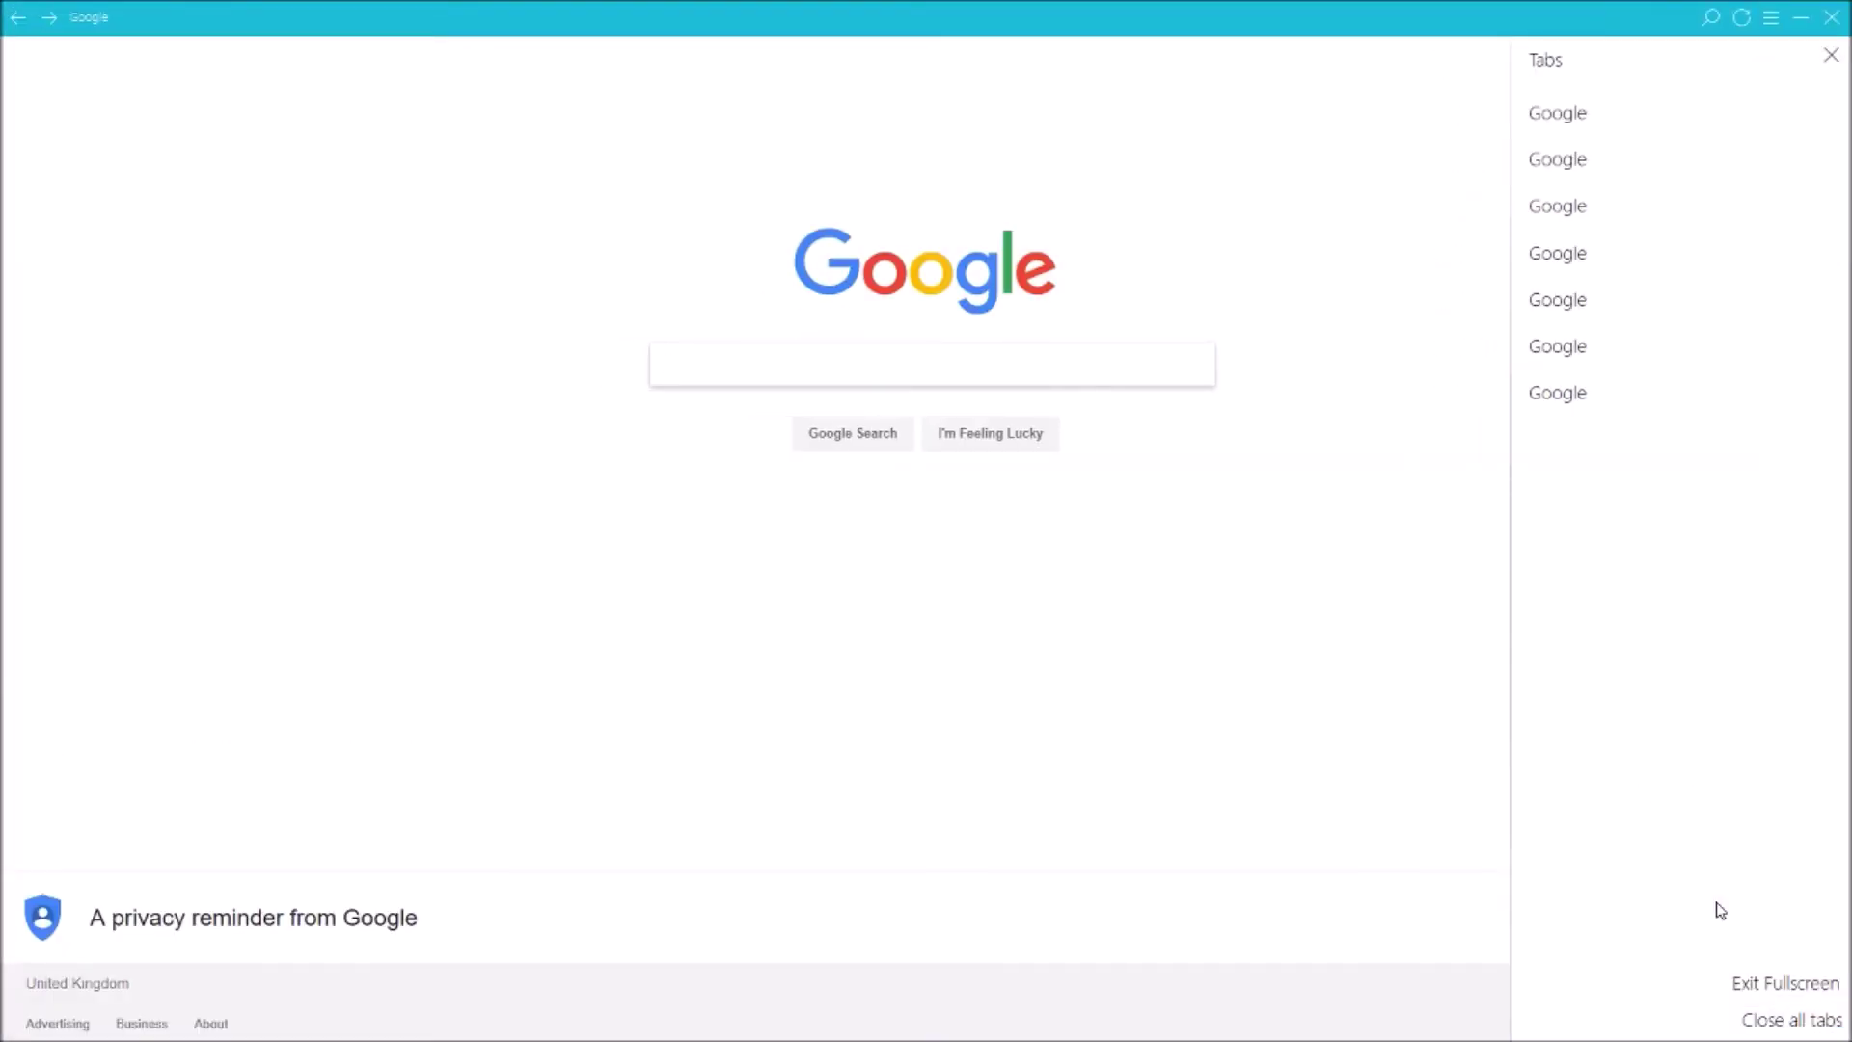
{"action": "left_click", "coordinate": [1739, 988]}
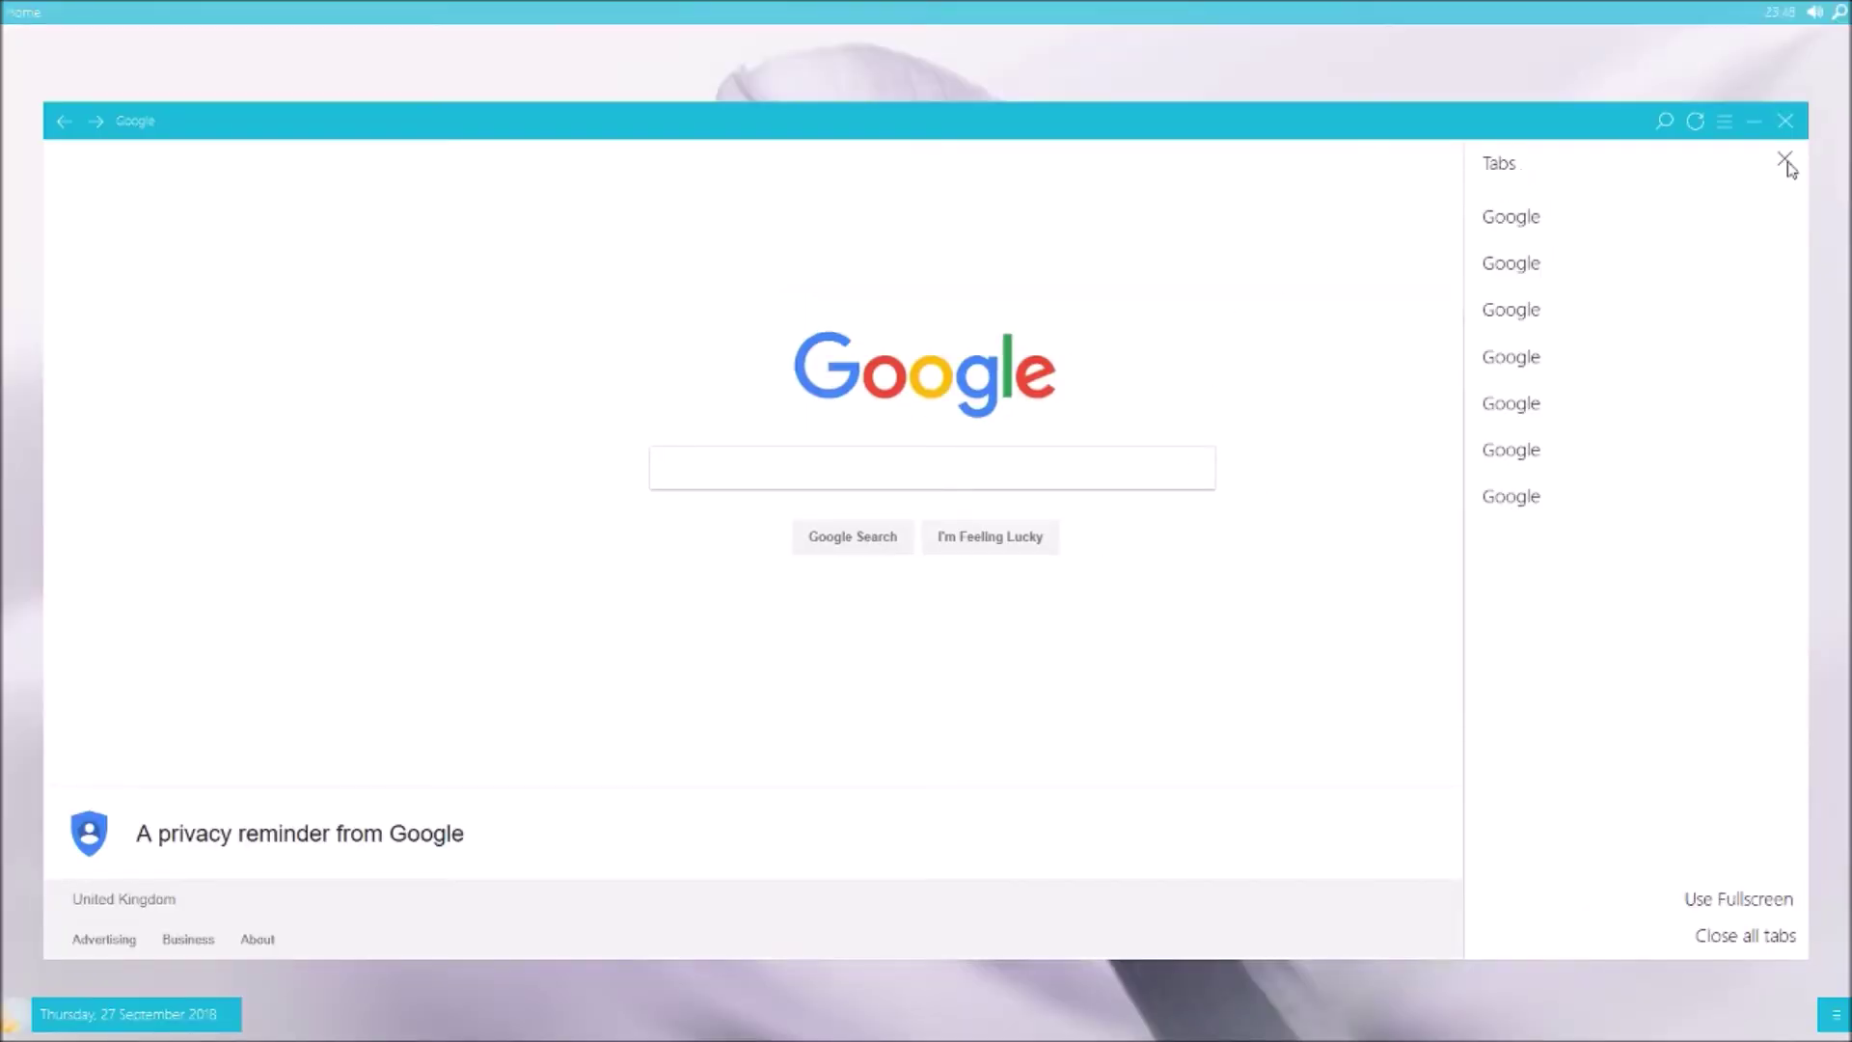
Close all Explorer tabs and add one new tab, viewing the running tasks after each change
{"action": "left_click", "coordinate": [1724, 940]}
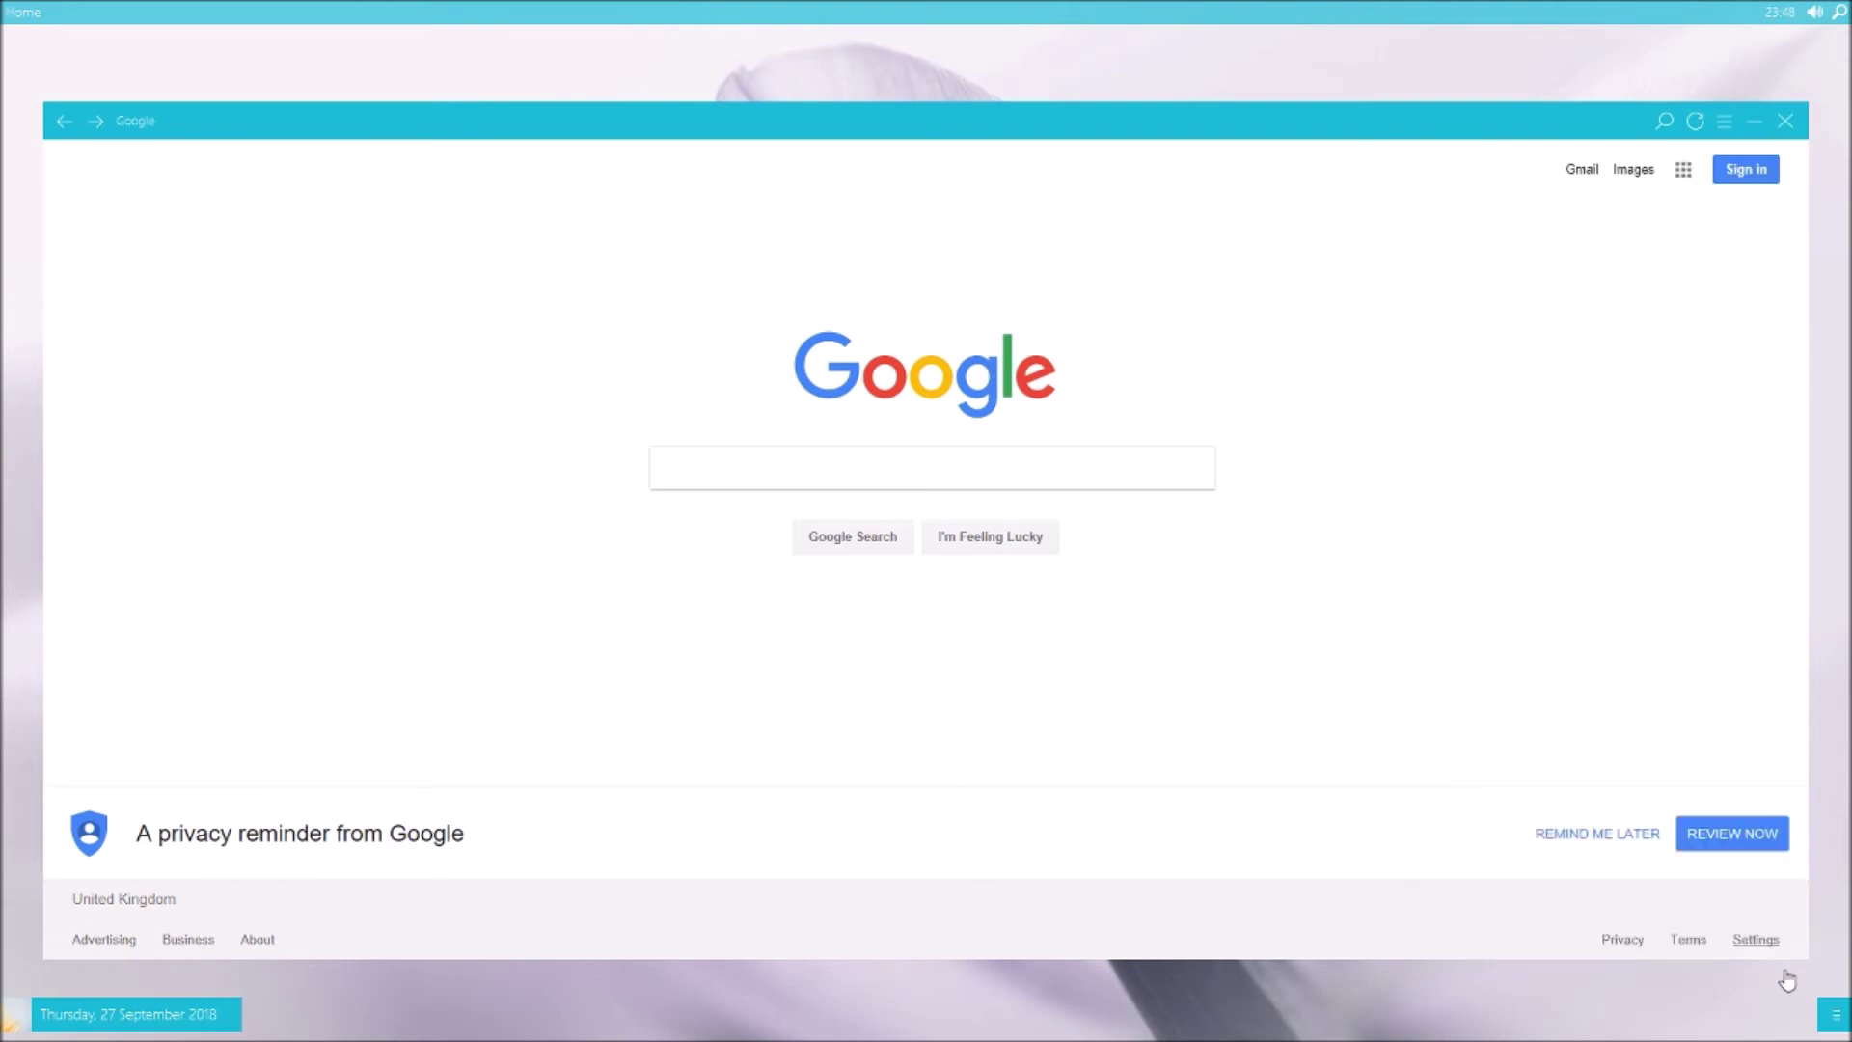
{"action": "left_click", "coordinate": [1835, 1016]}
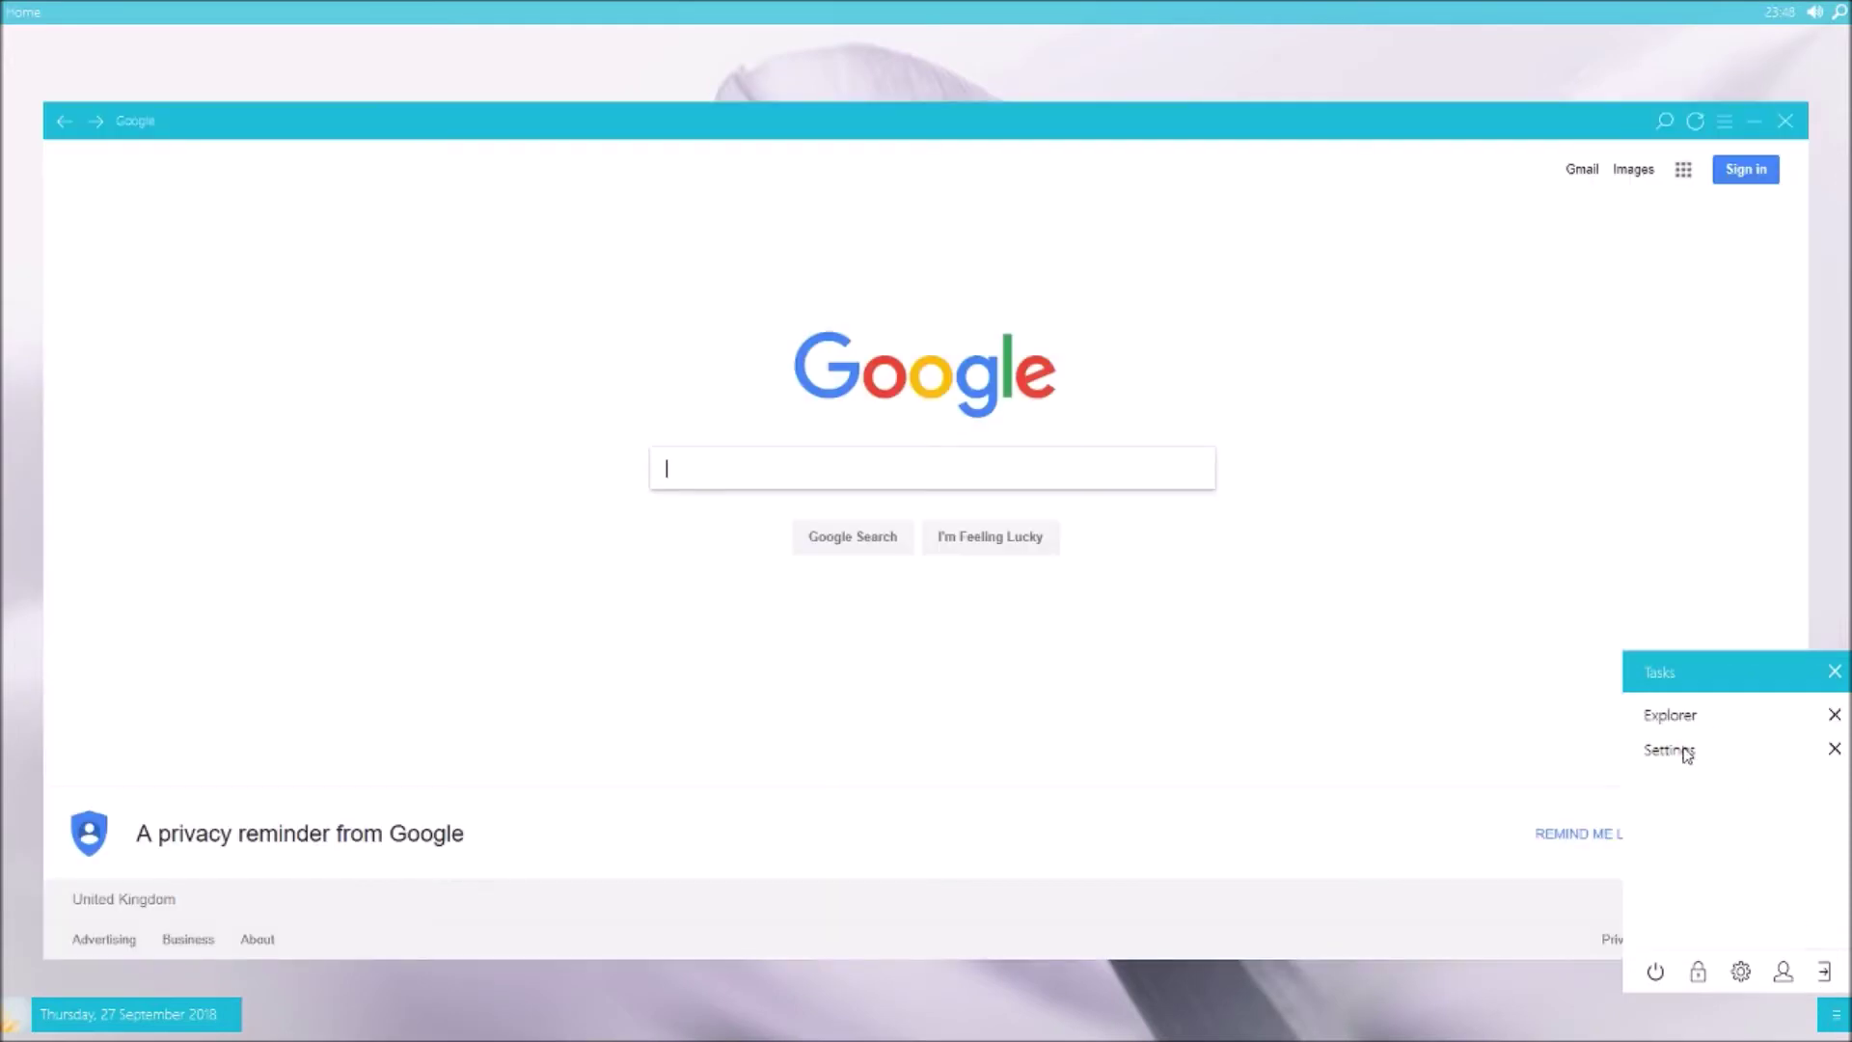
{"action": "left_click", "coordinate": [1724, 121]}
{"action": "left_click", "coordinate": [1489, 264]}
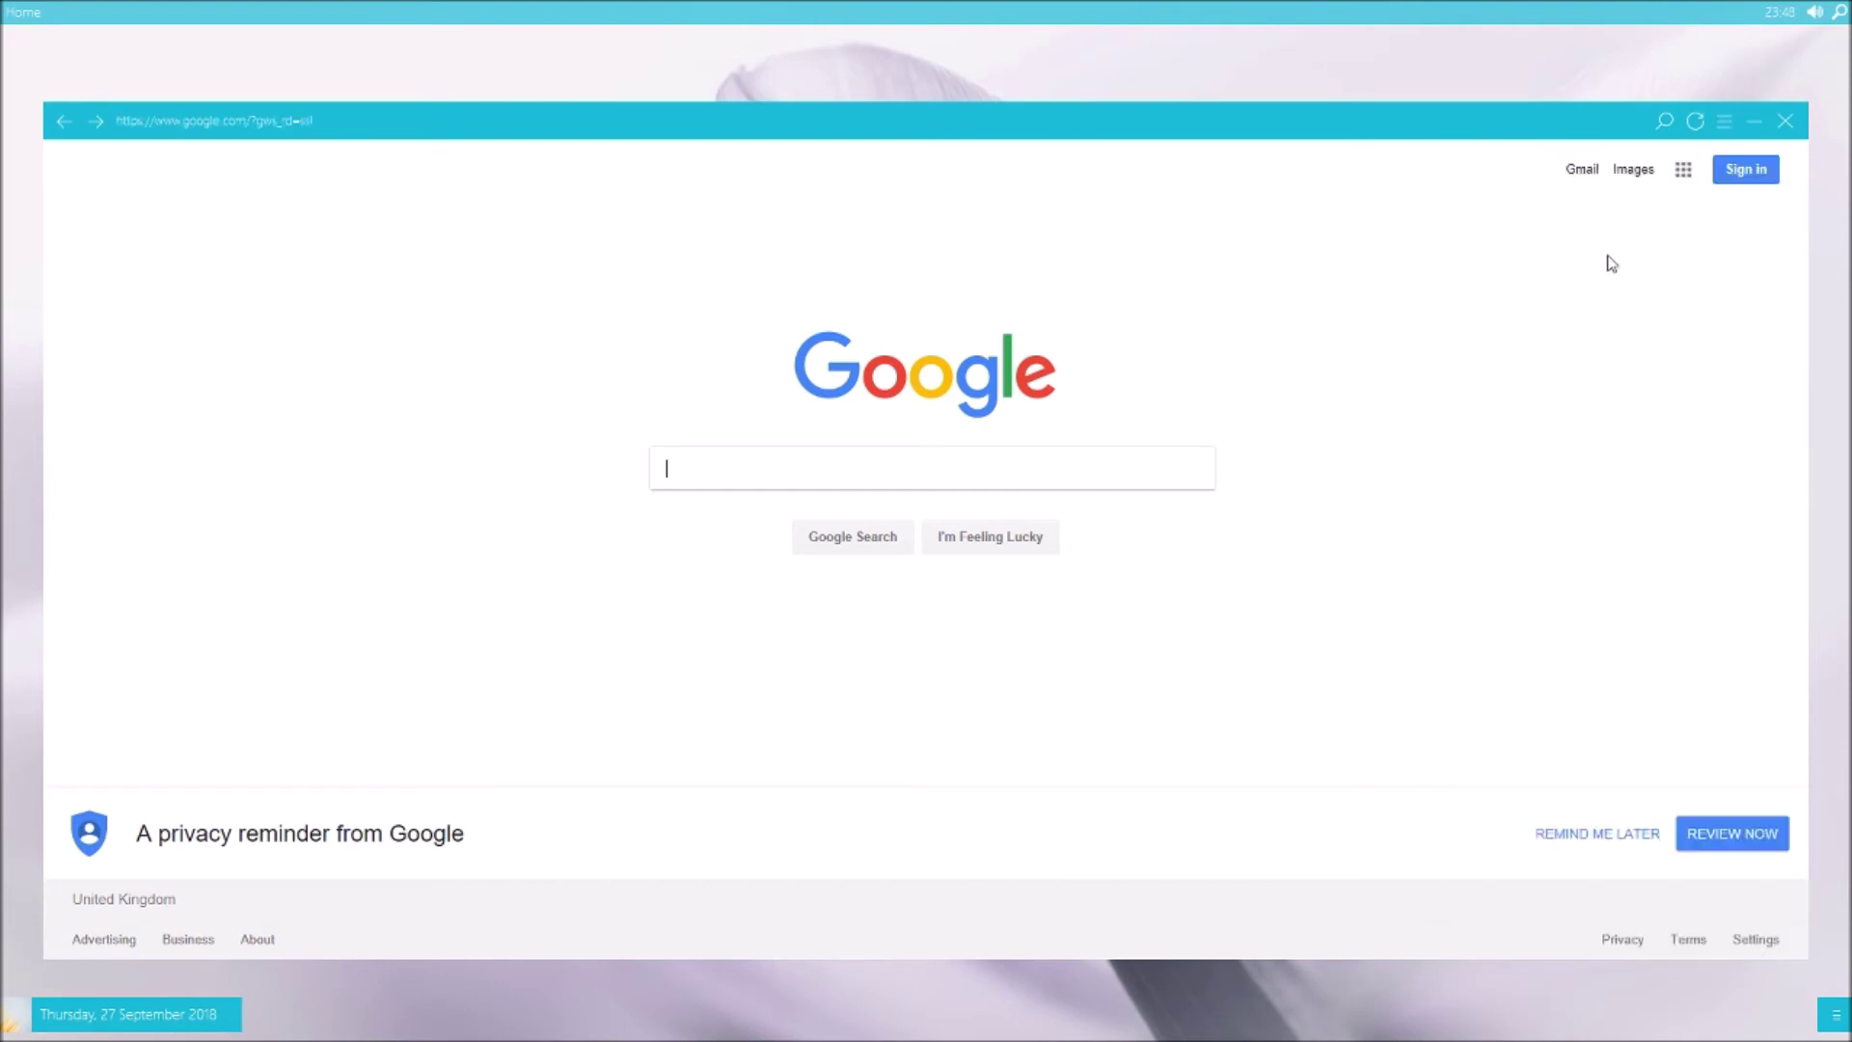
{"action": "left_click", "coordinate": [1840, 1019]}
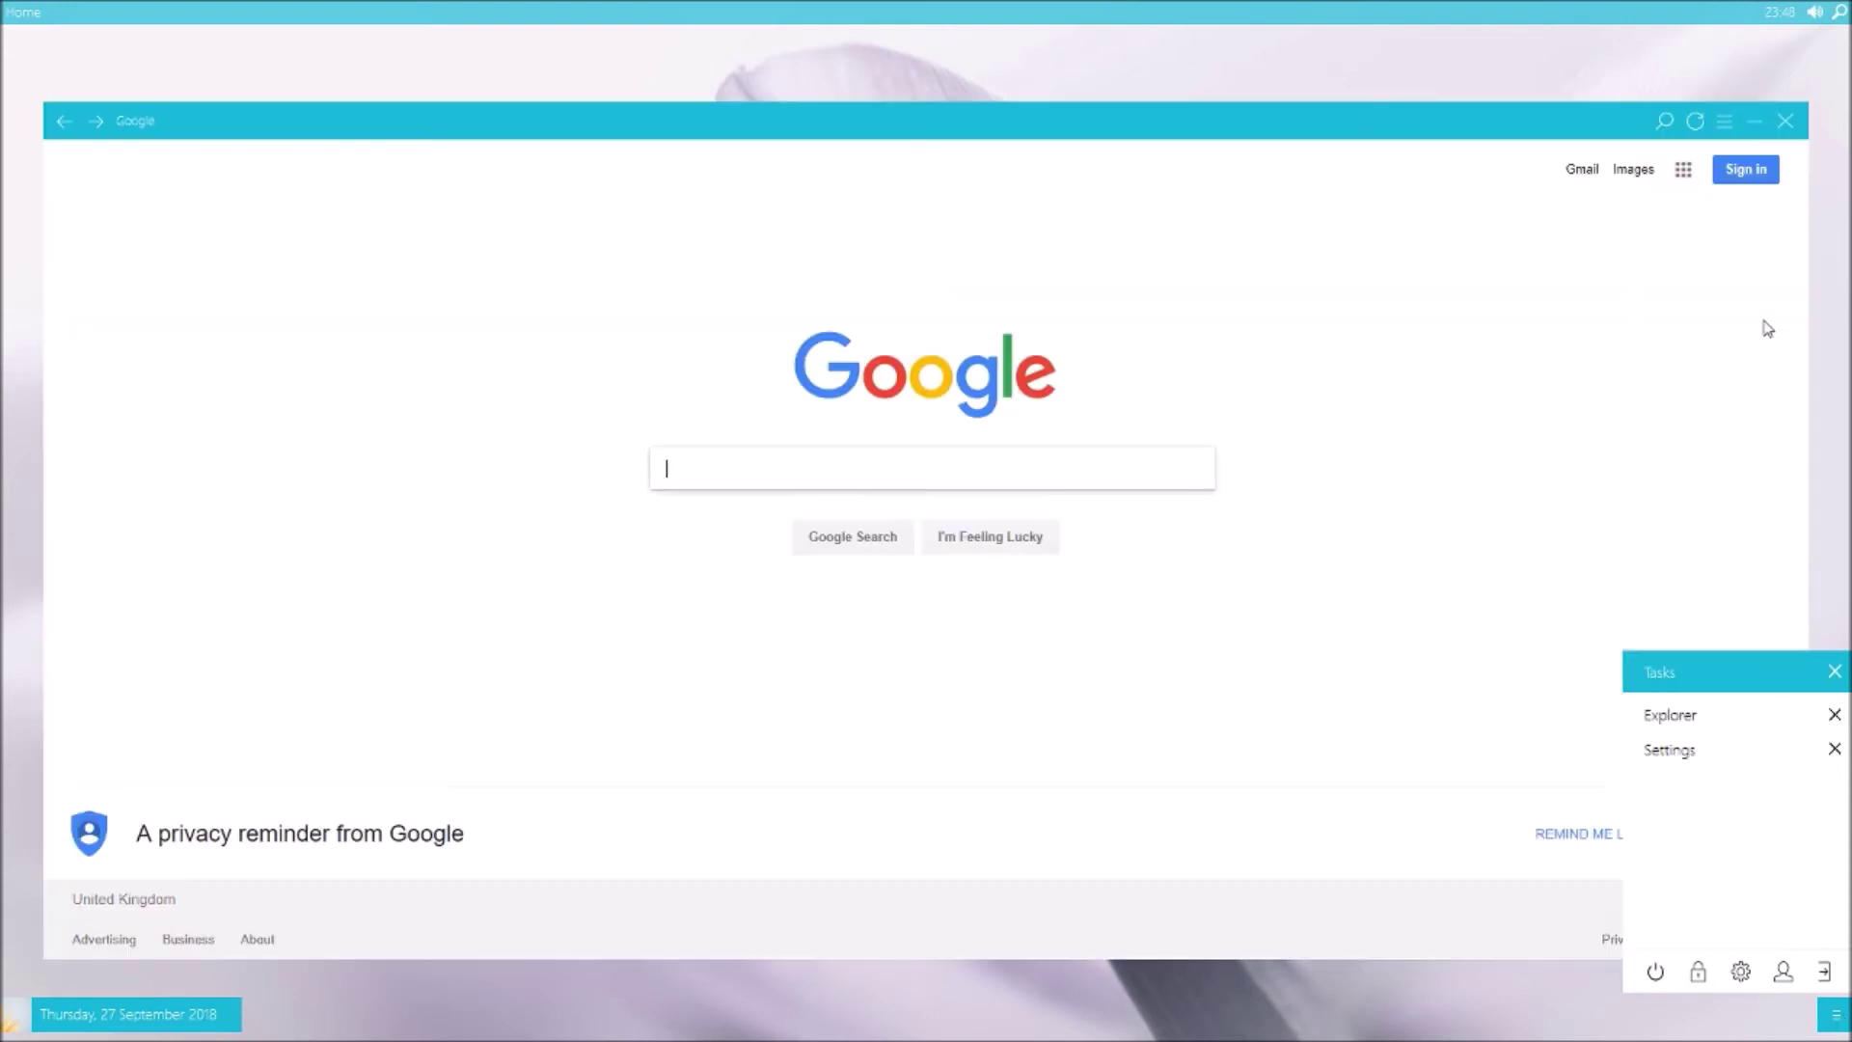
Dismiss the running tasks list and close all open tabs in Explorer
{"action": "left_click", "coordinate": [1732, 128]}
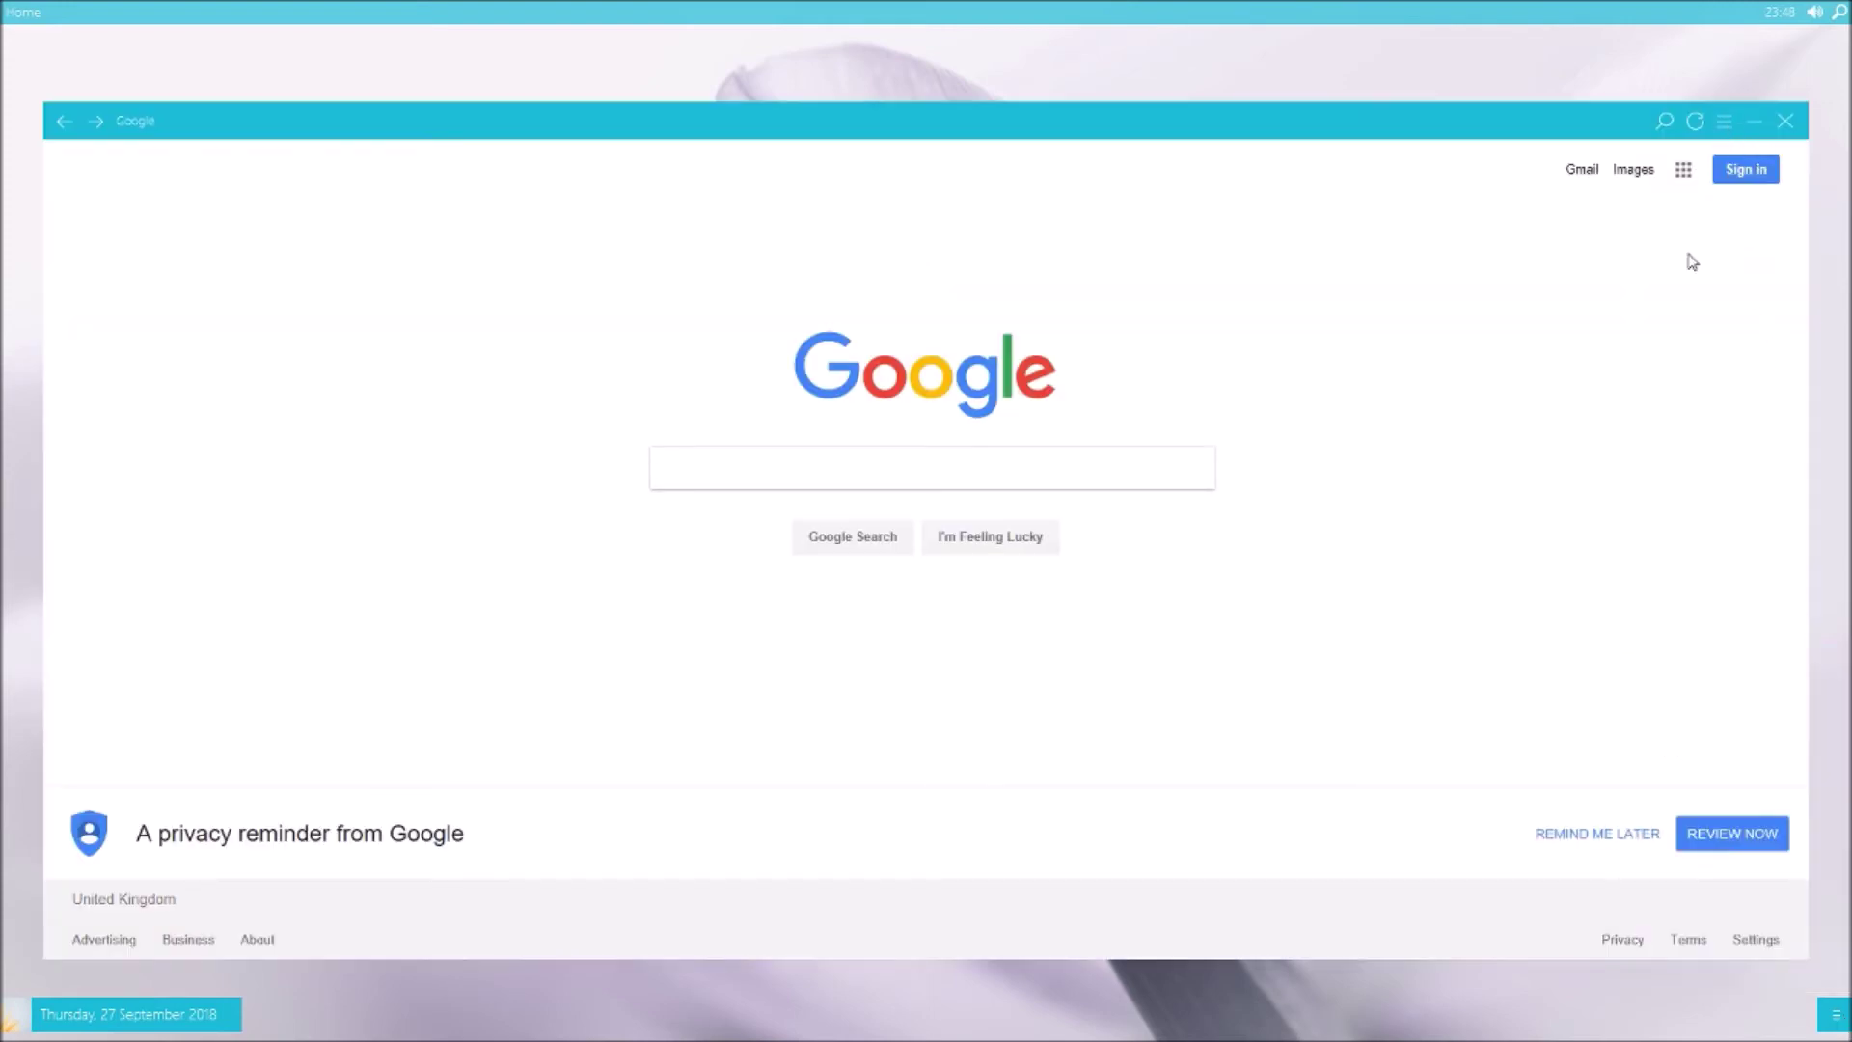
{"action": "left_click", "coordinate": [1725, 122]}
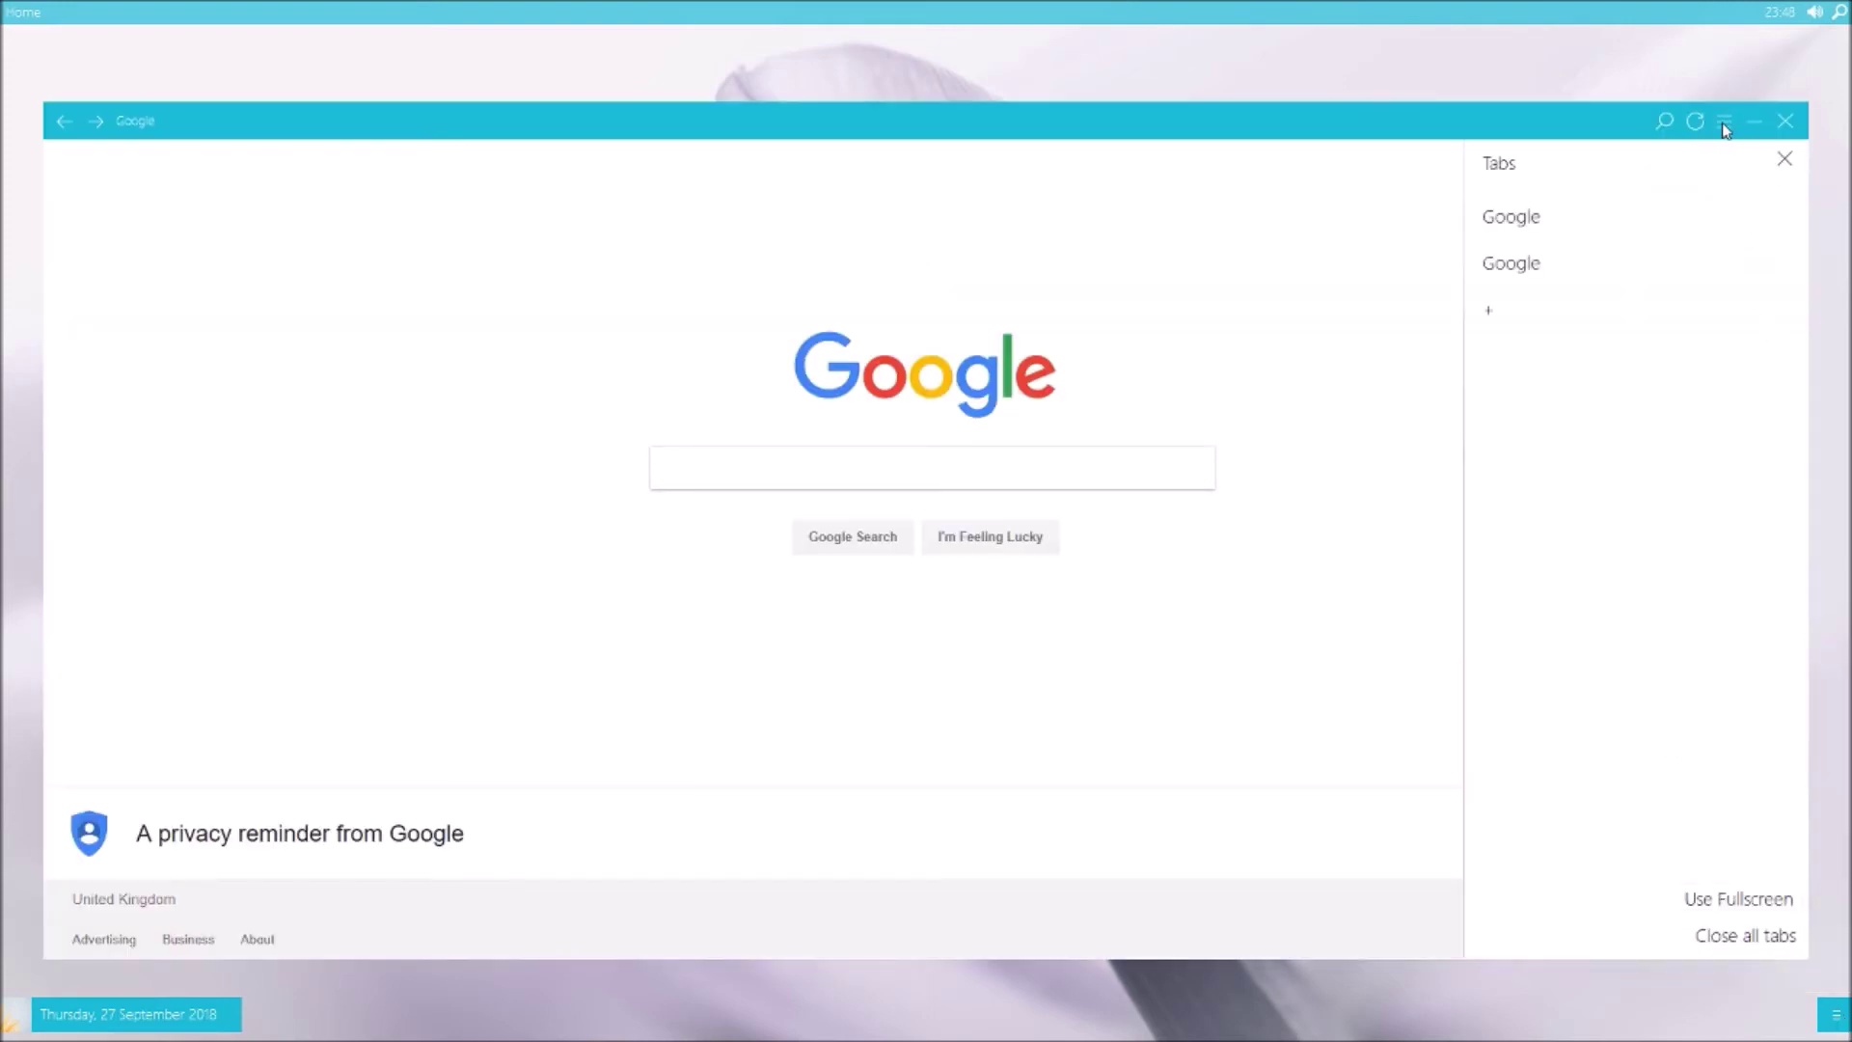
{"action": "left_click", "coordinate": [1728, 937]}
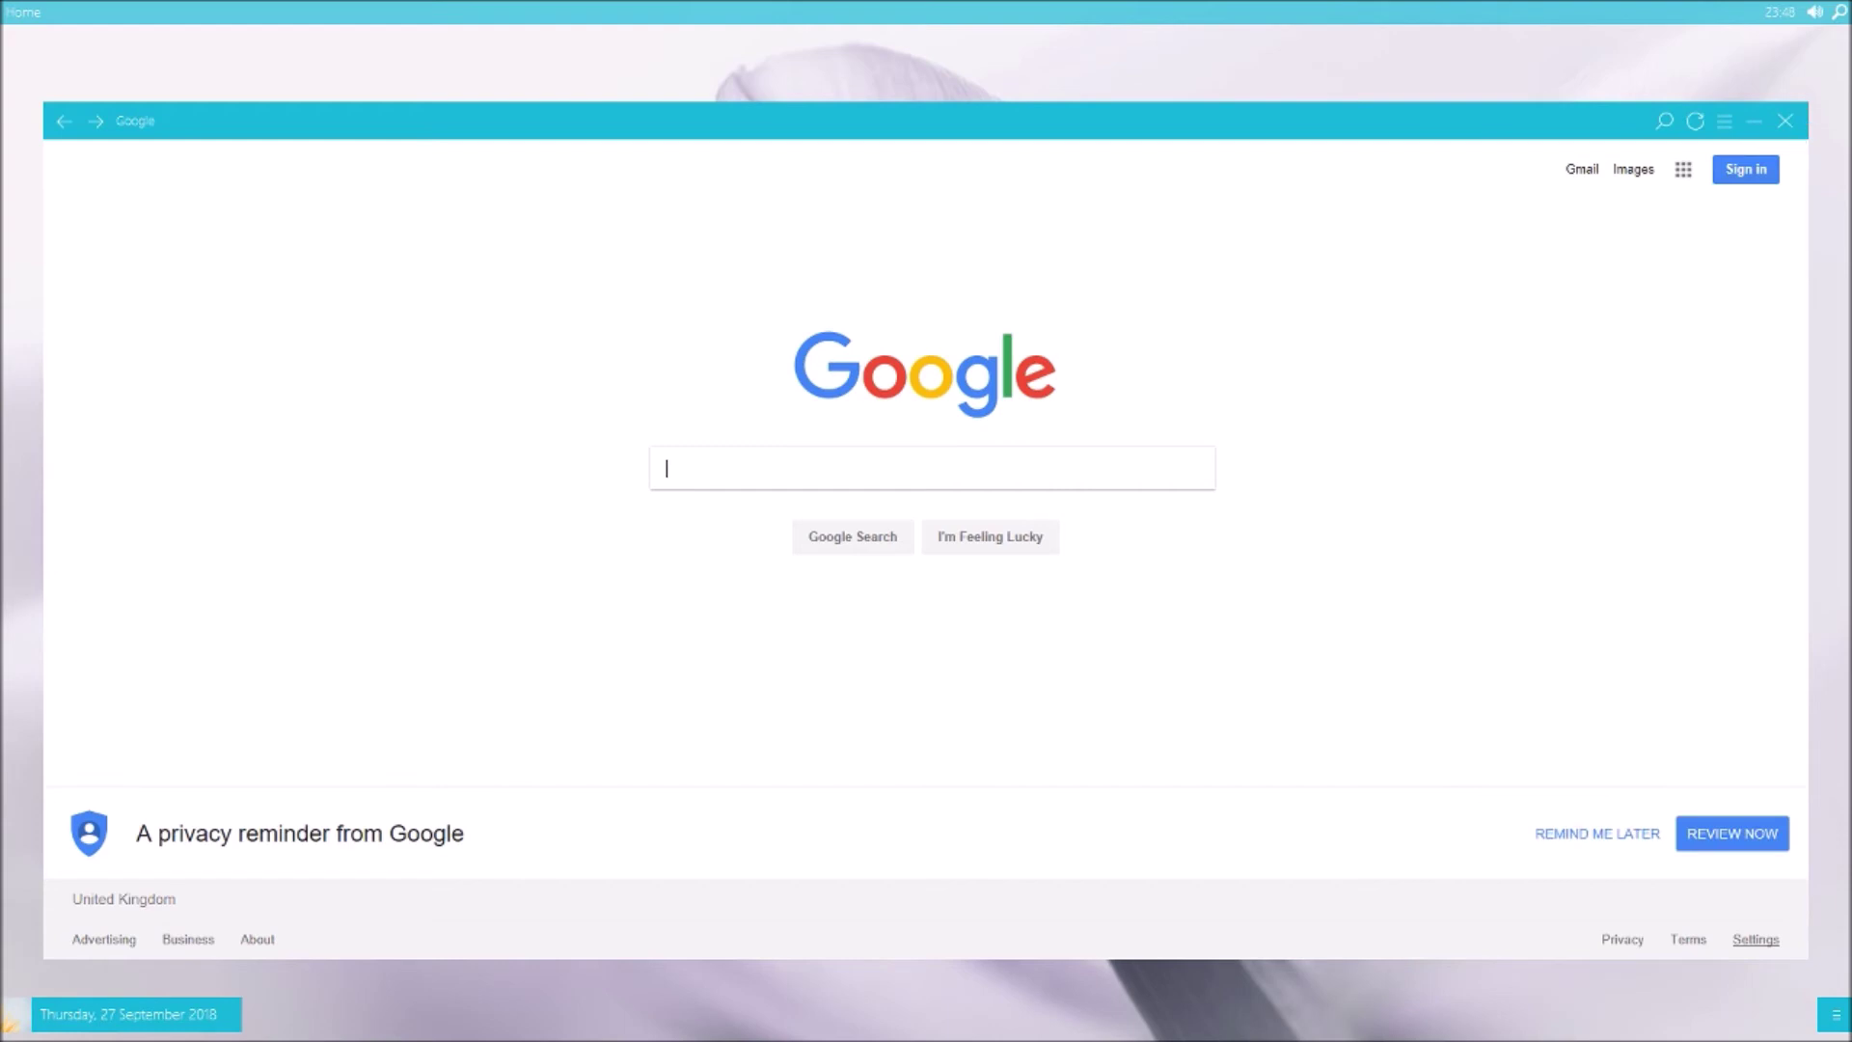
End the Explorer and Settings tasks from the running tasks list, and close the list
{"action": "left_click", "coordinate": [1835, 1018]}
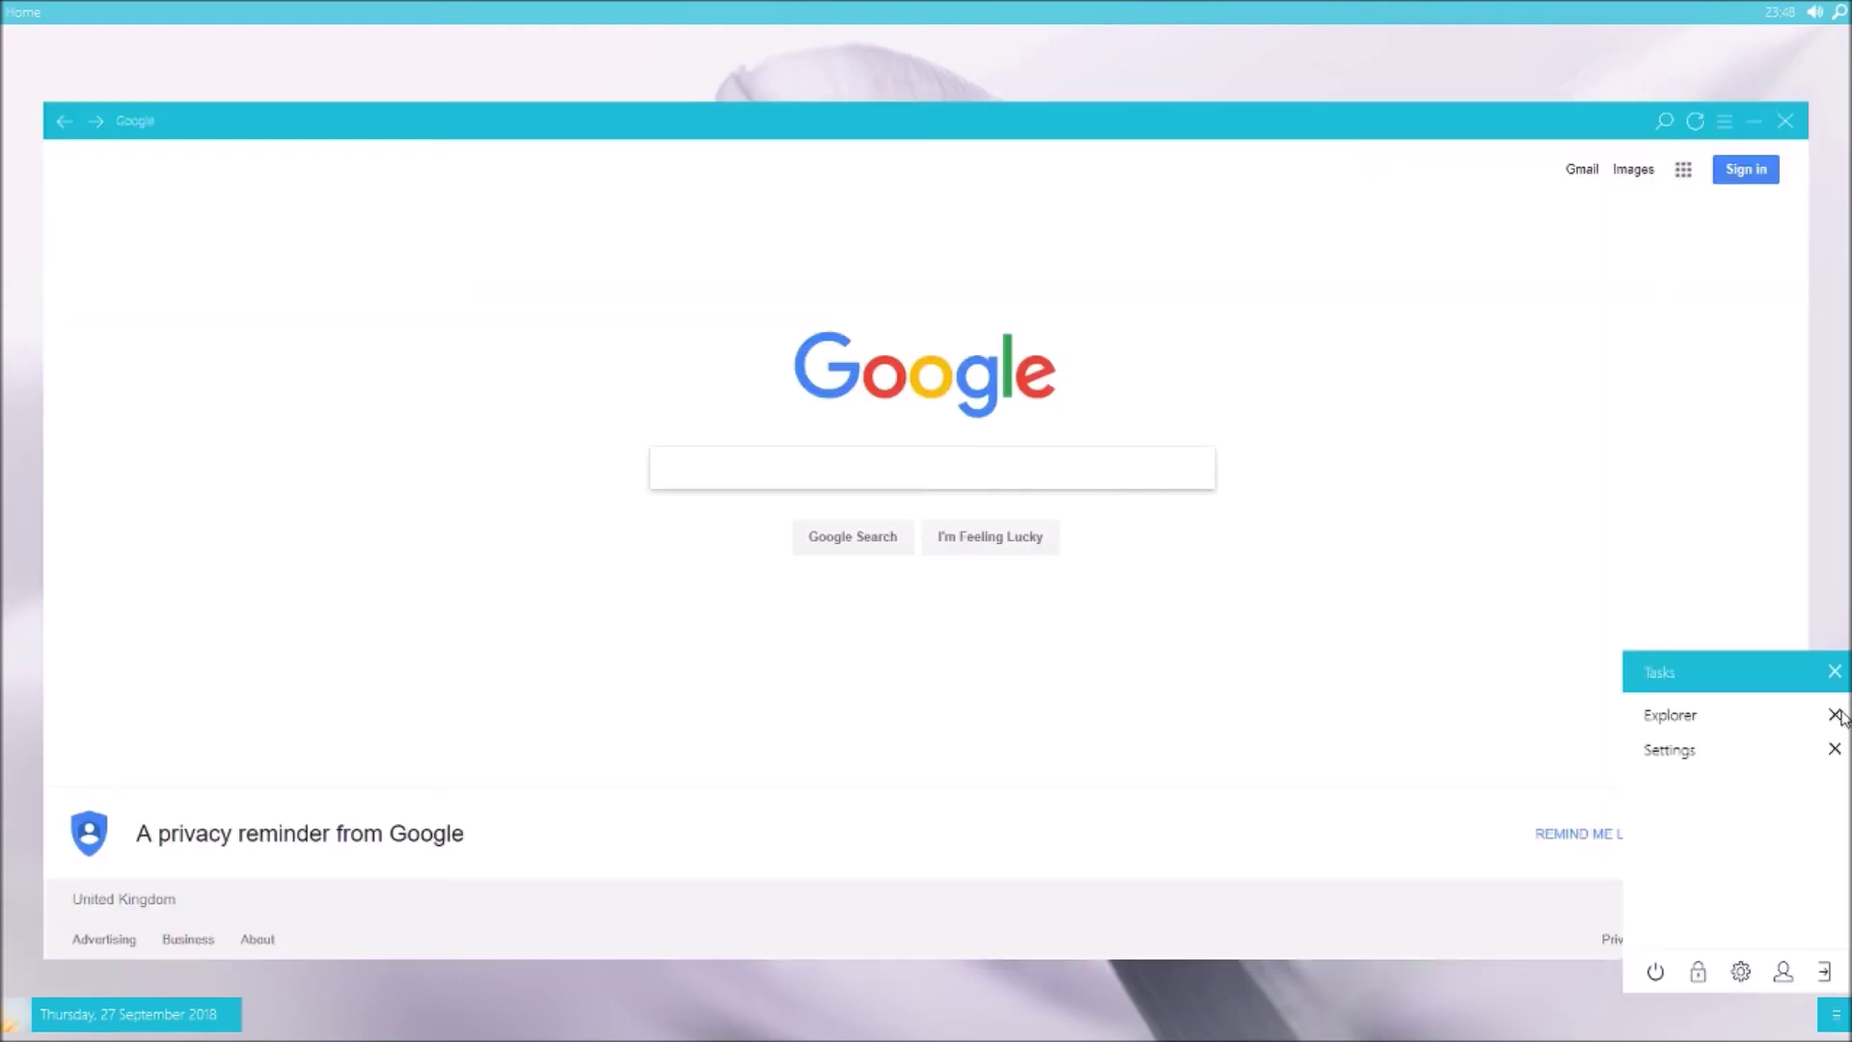
{"action": "left_click", "coordinate": [1836, 714]}
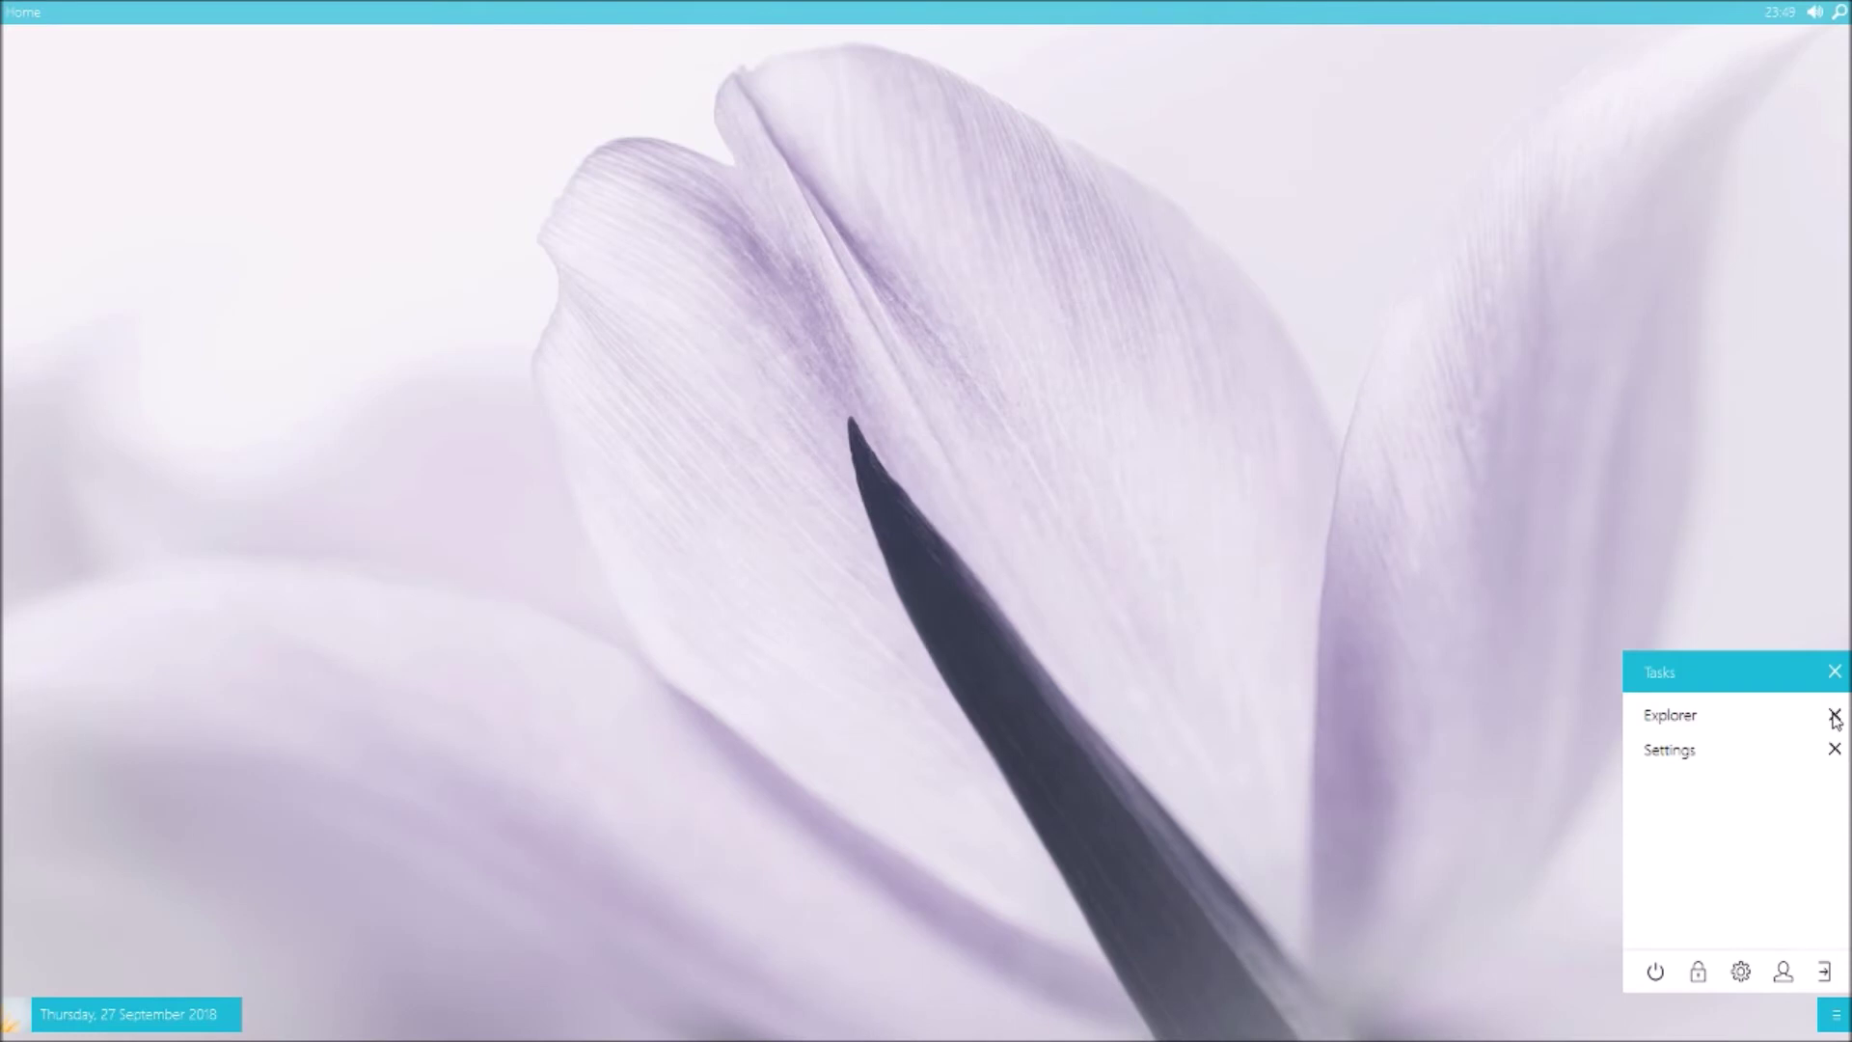
{"action": "left_click", "coordinate": [1836, 717]}
{"action": "left_click", "coordinate": [1835, 715]}
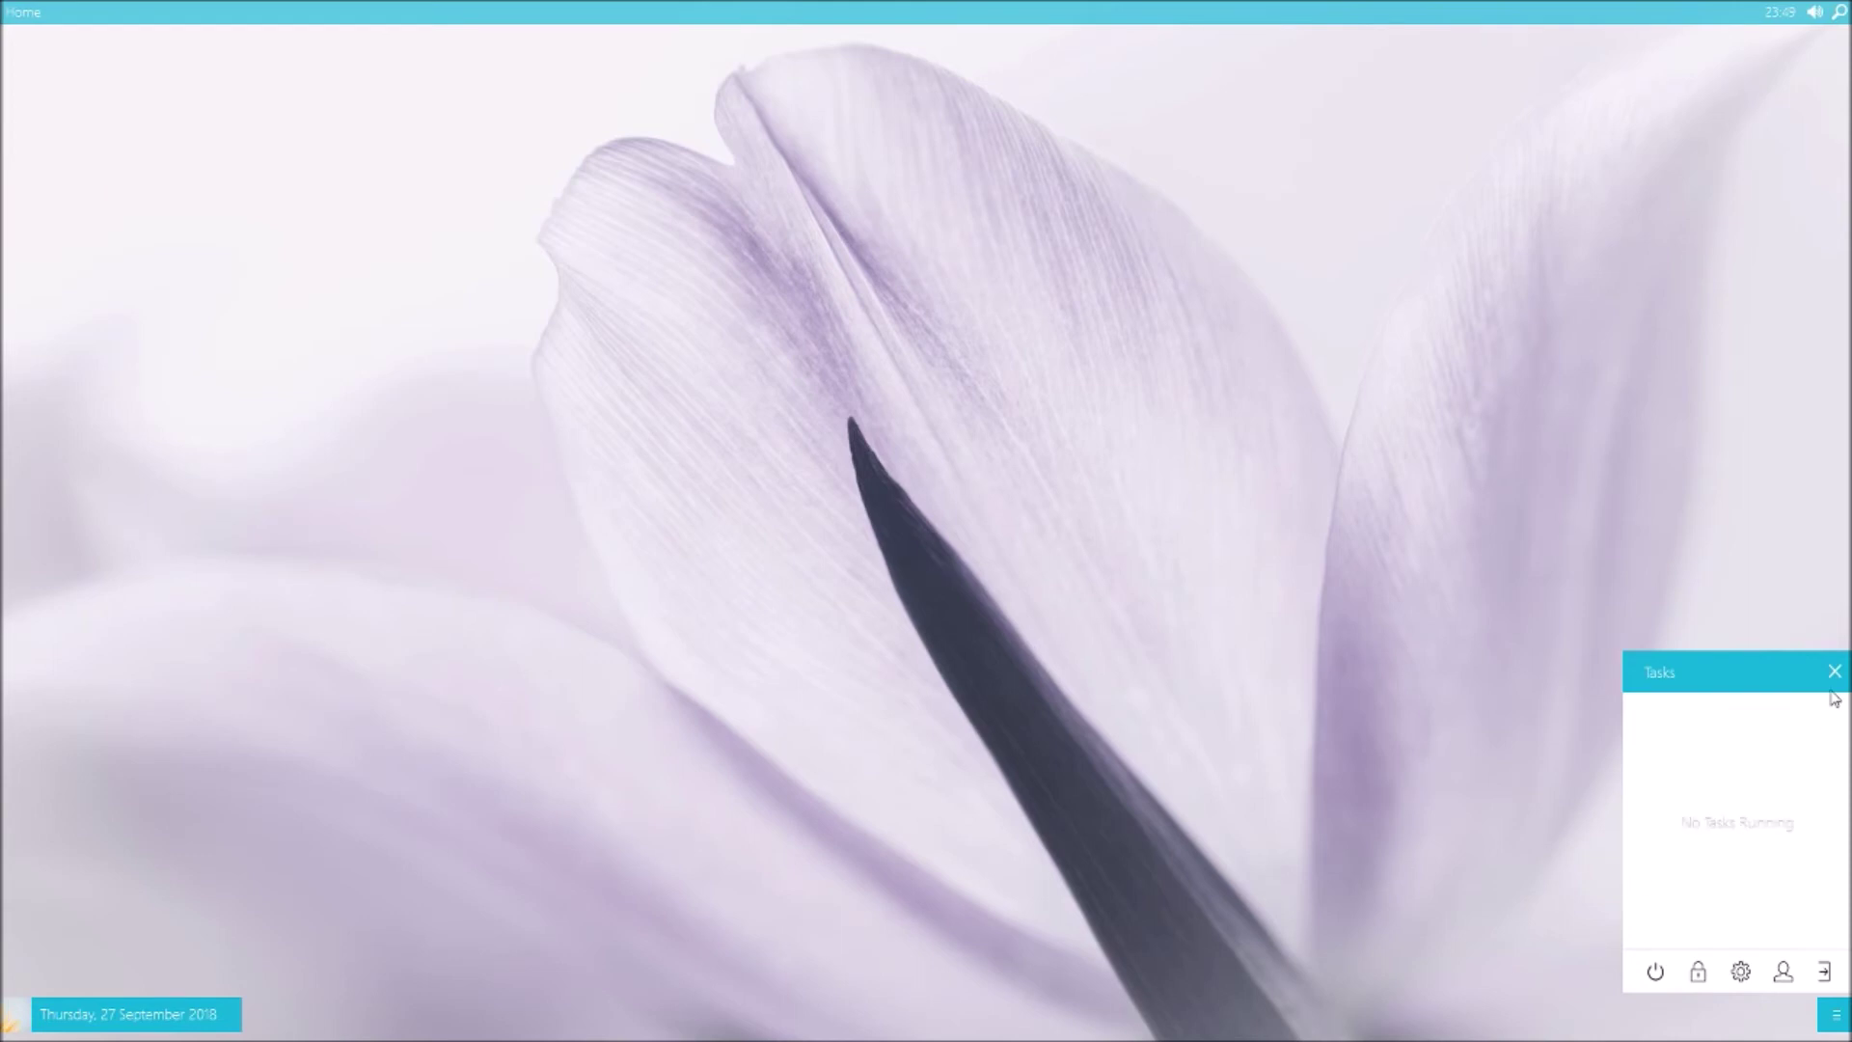
{"action": "left_click", "coordinate": [1835, 672]}
{"action": "left_click", "coordinate": [15, 1020]}
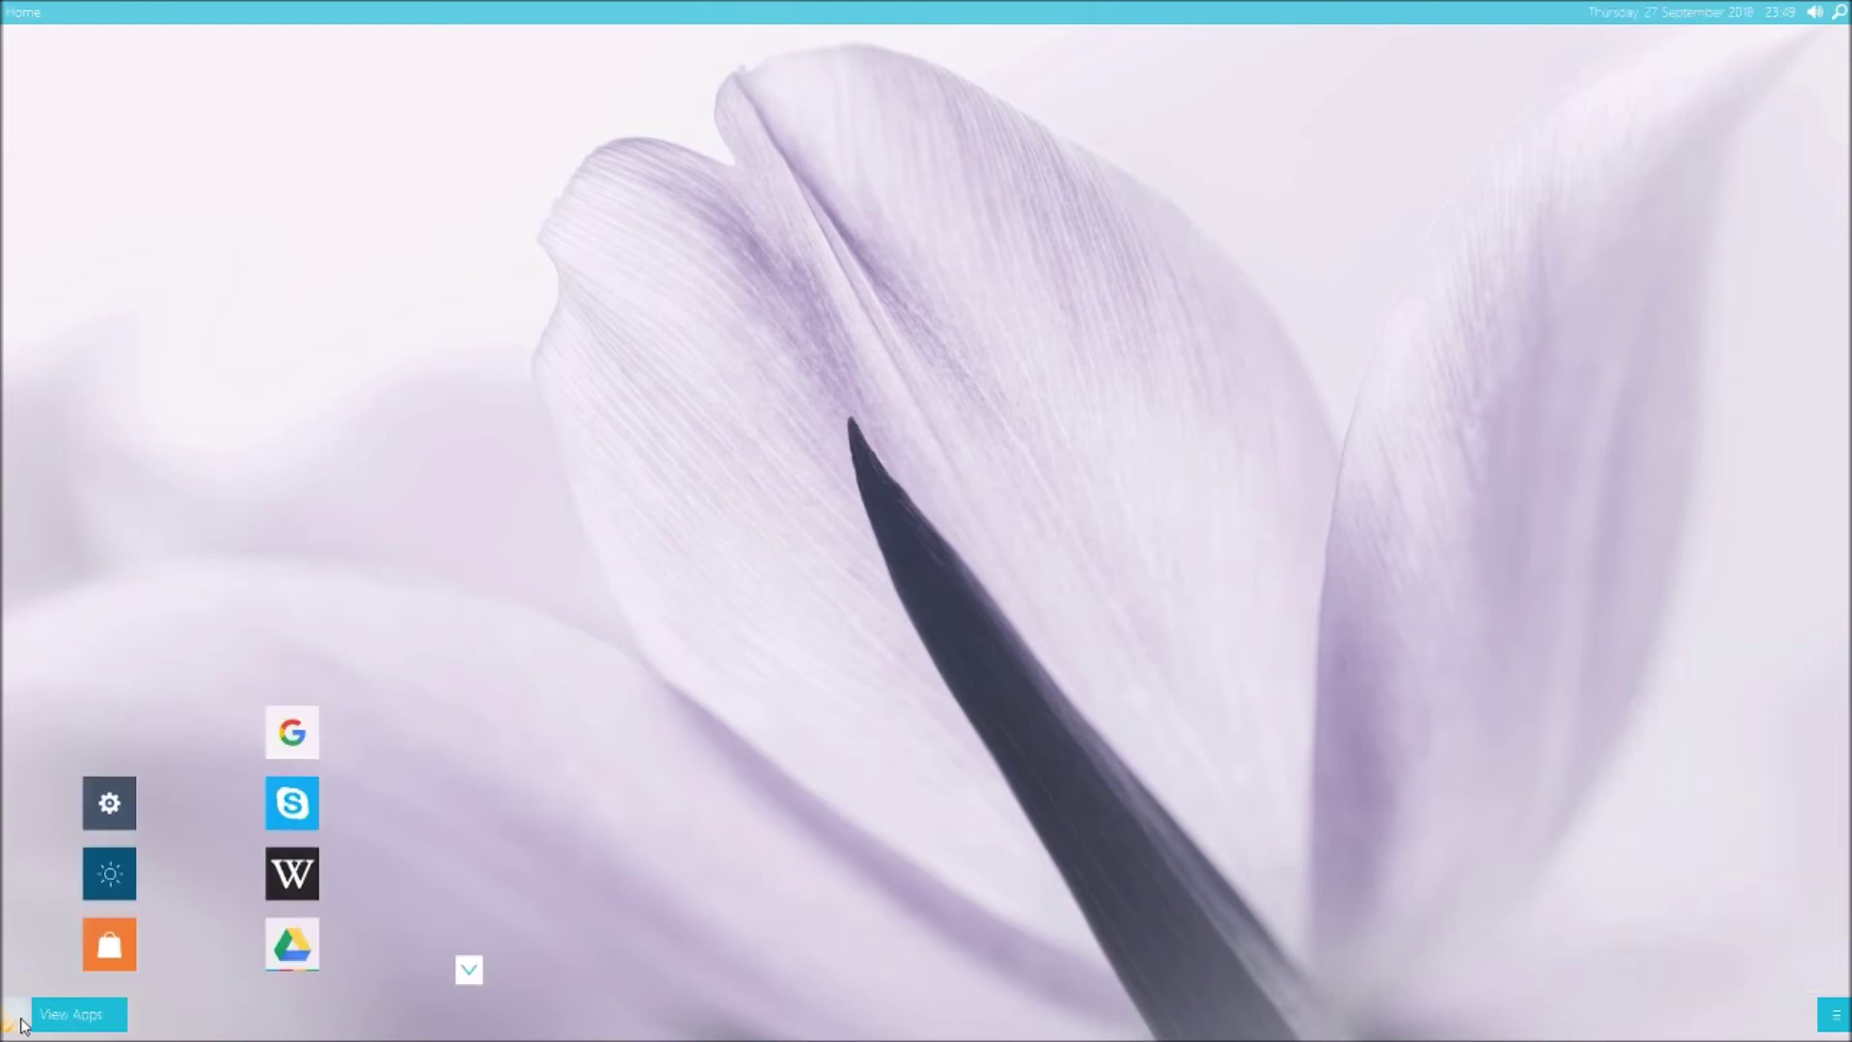
{"action": "left_click", "coordinate": [112, 827]}
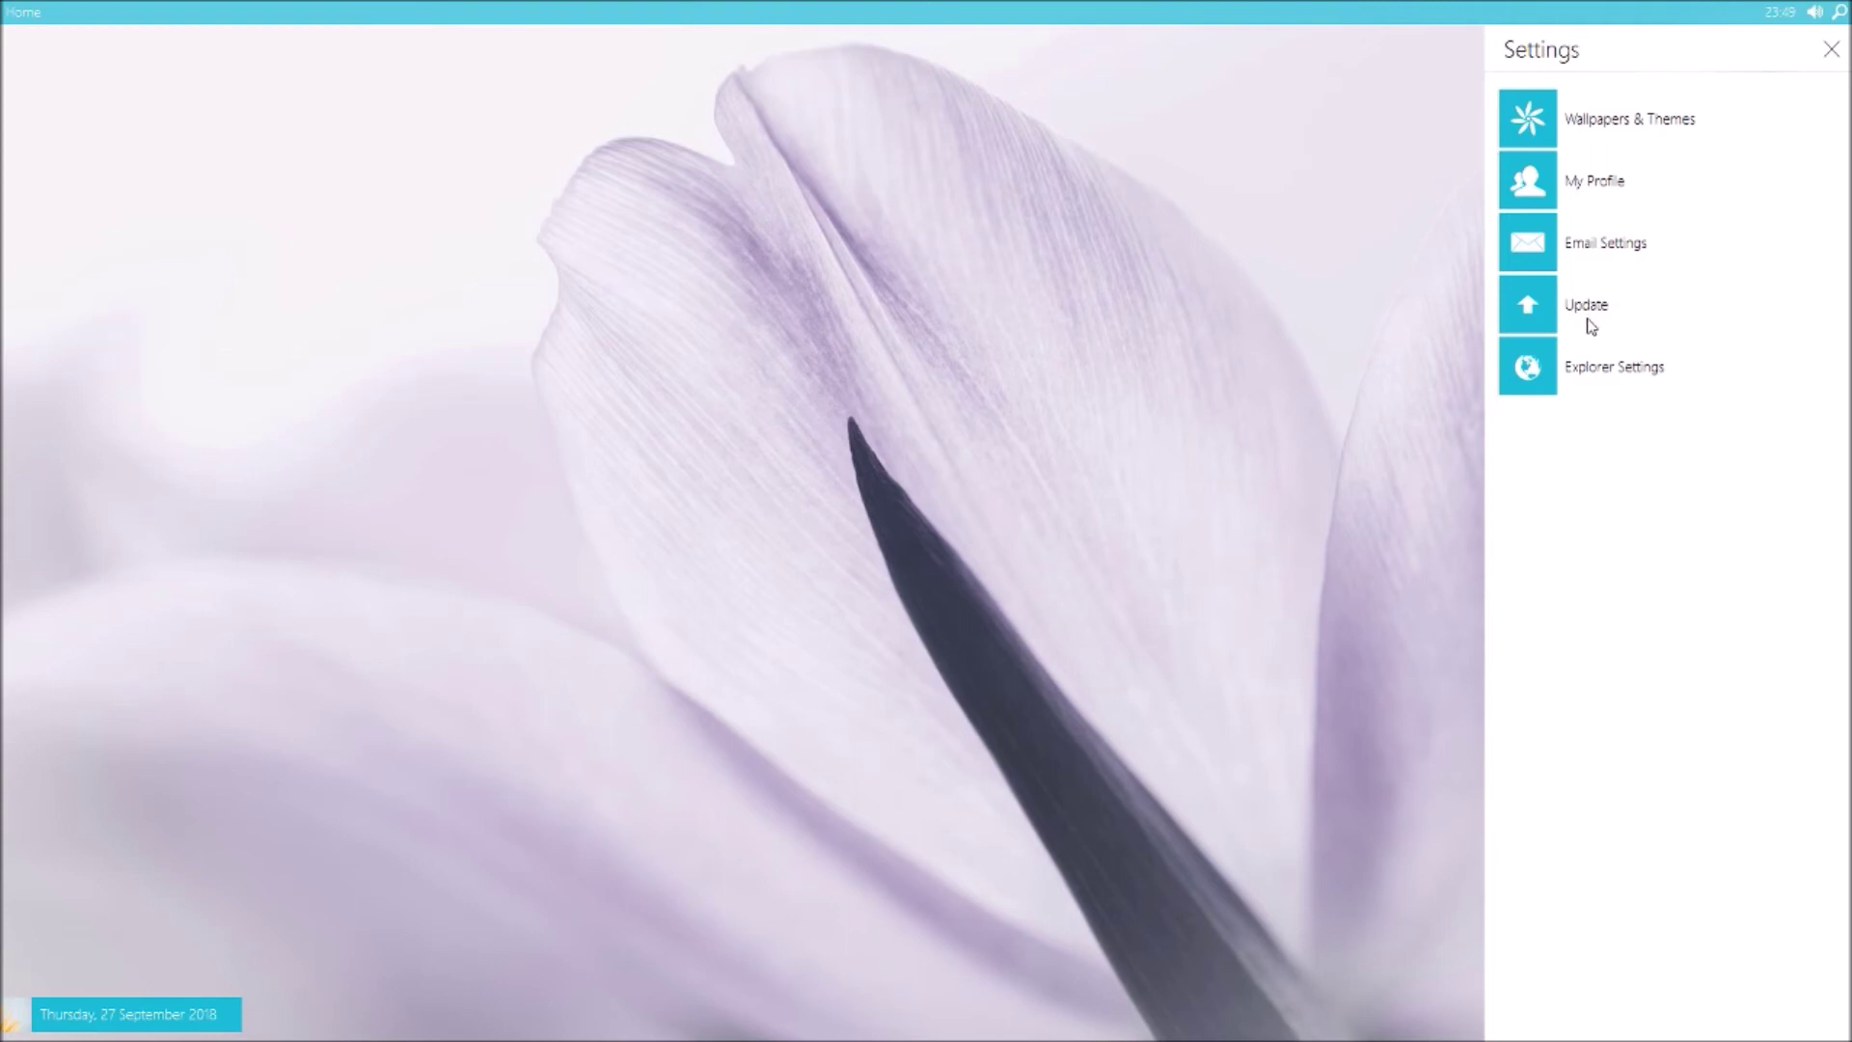
{"action": "left_click", "coordinate": [1583, 387]}
{"action": "left_click_drag", "start_coordinate": [946, 579], "coordinate": [897, 586]}
{"action": "type", "text": "bing"}
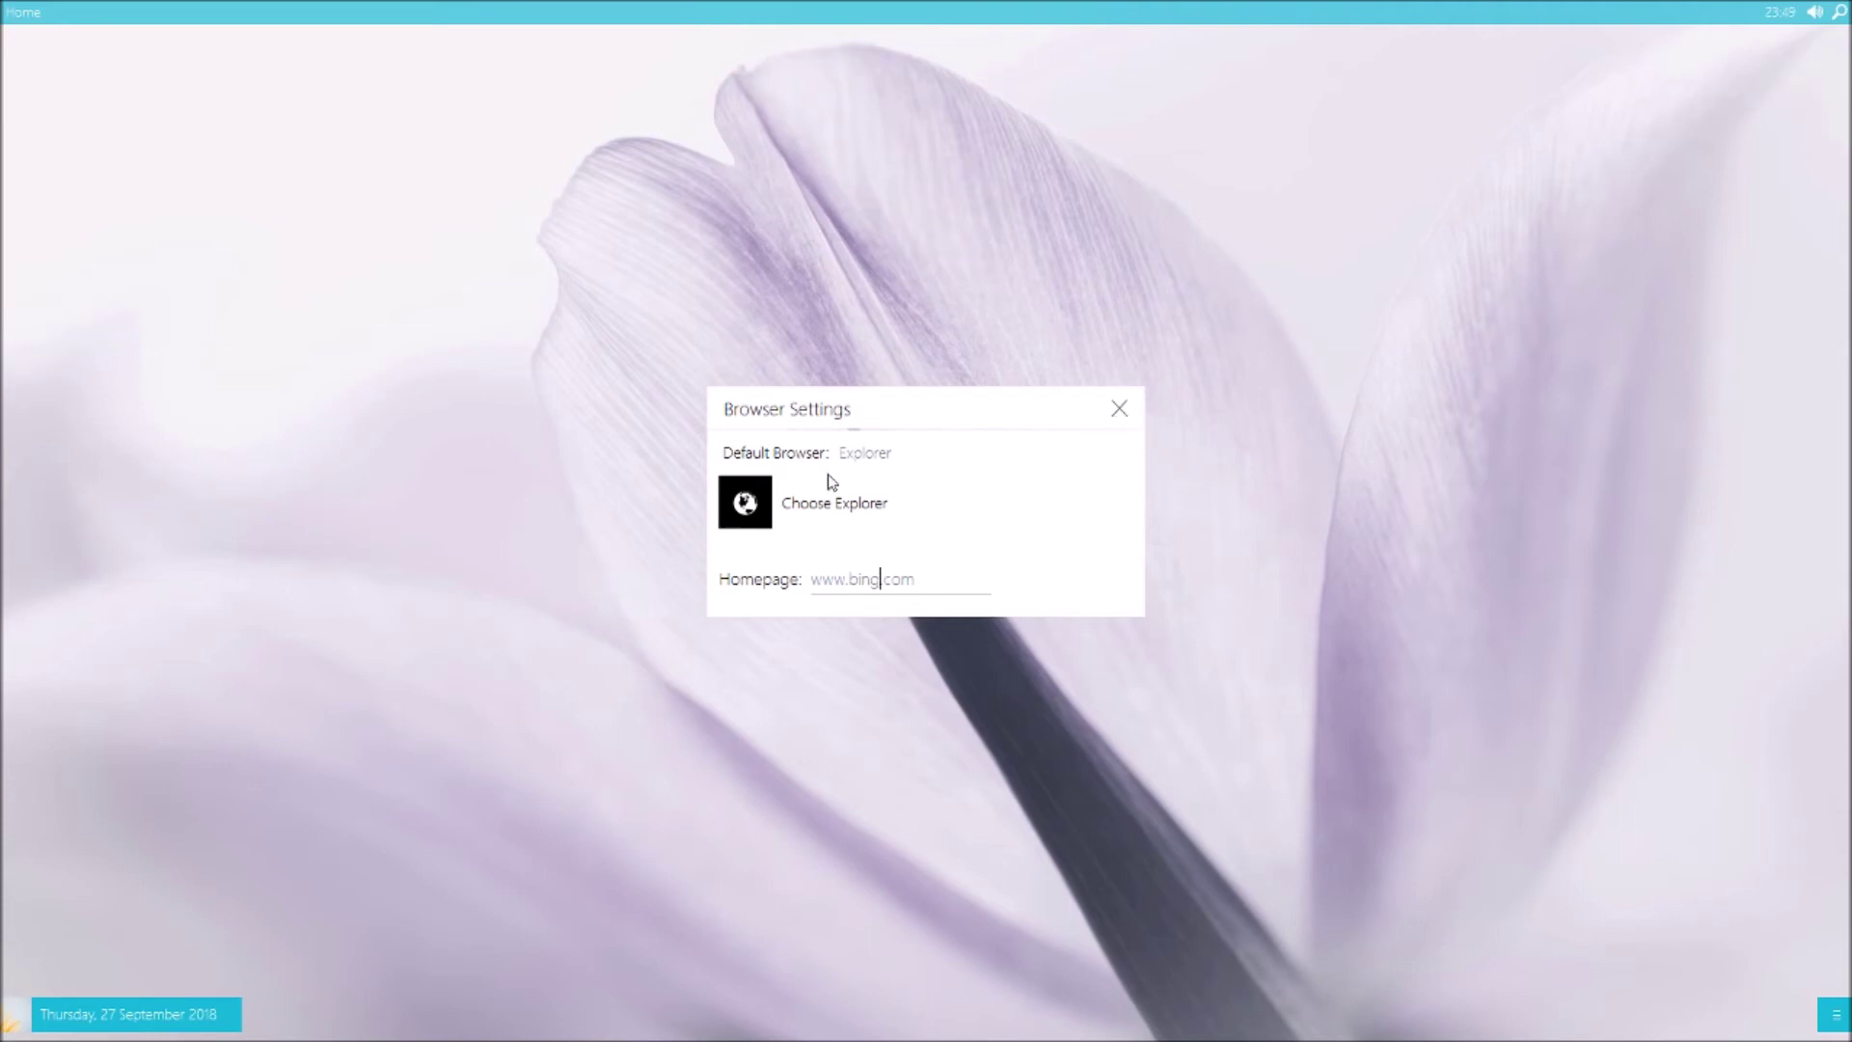
{"action": "left_click", "coordinate": [1119, 409]}
Launch Explorer to check the new homepage, and close the browser
{"action": "left_click", "coordinate": [14, 1021]}
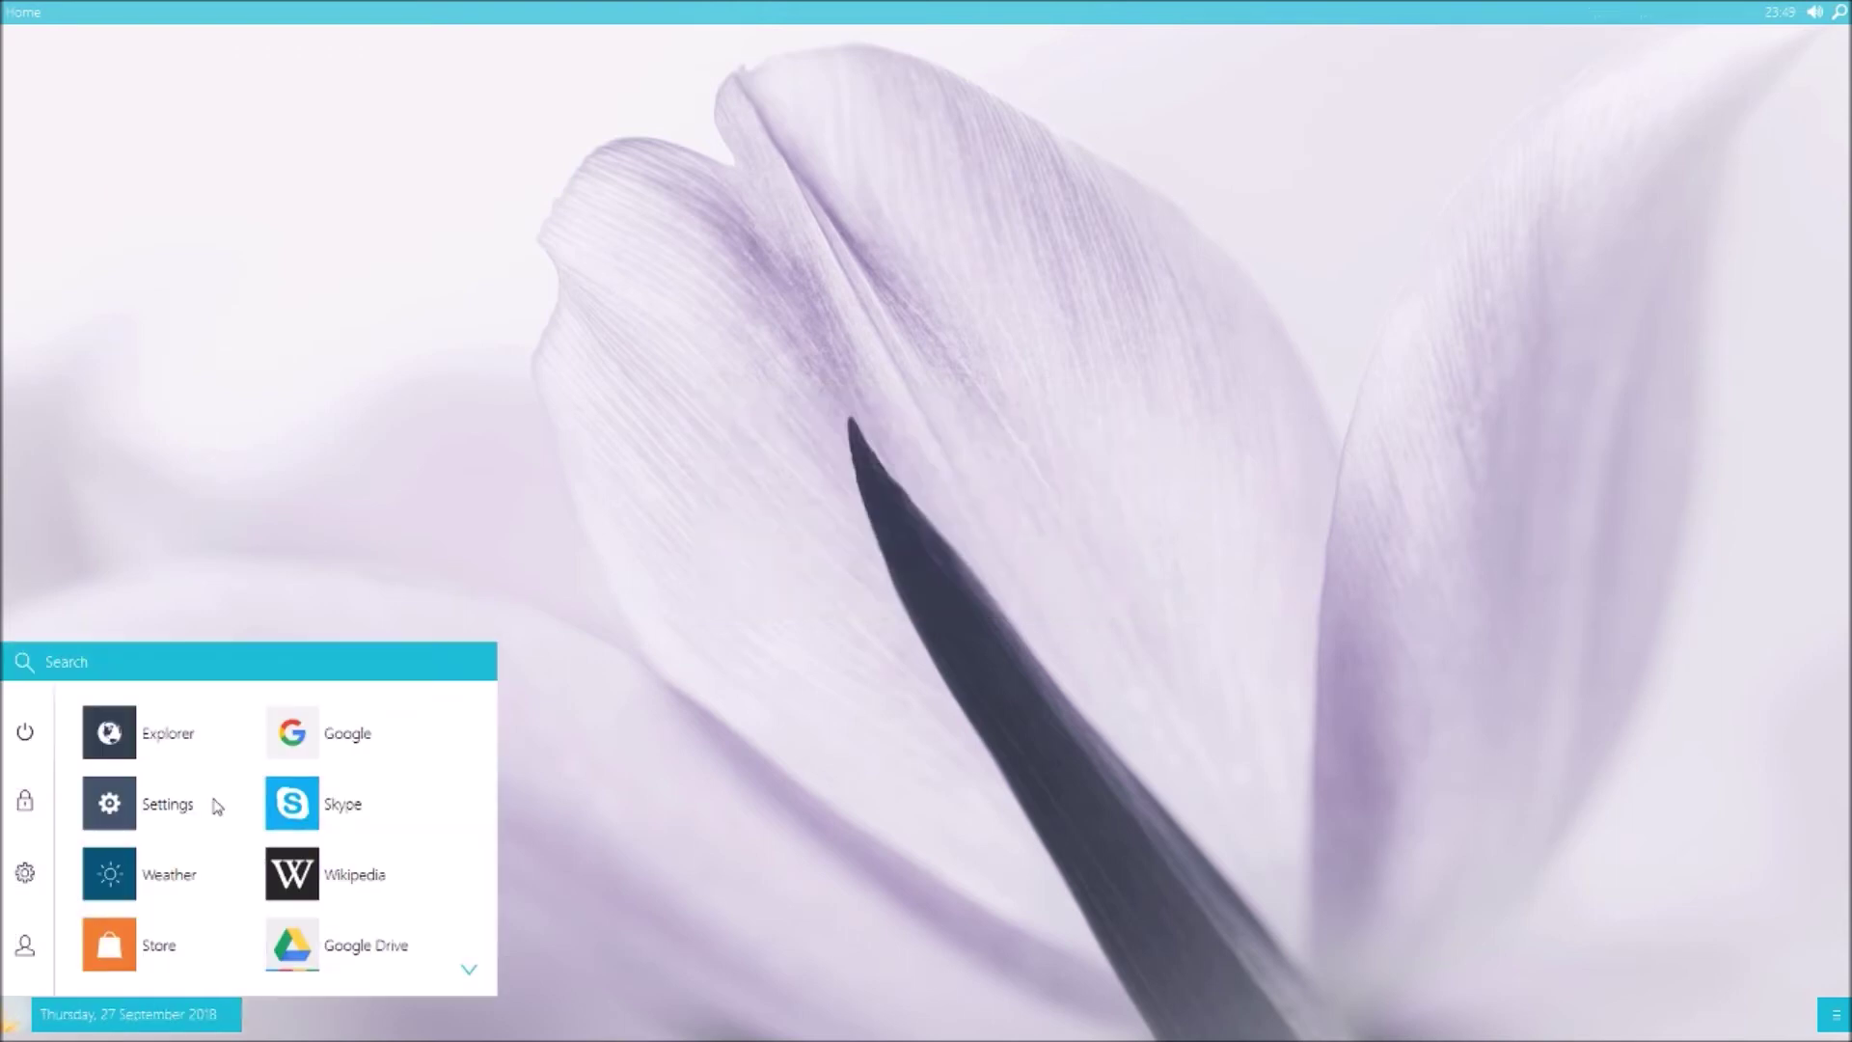
{"action": "left_click", "coordinate": [135, 731]}
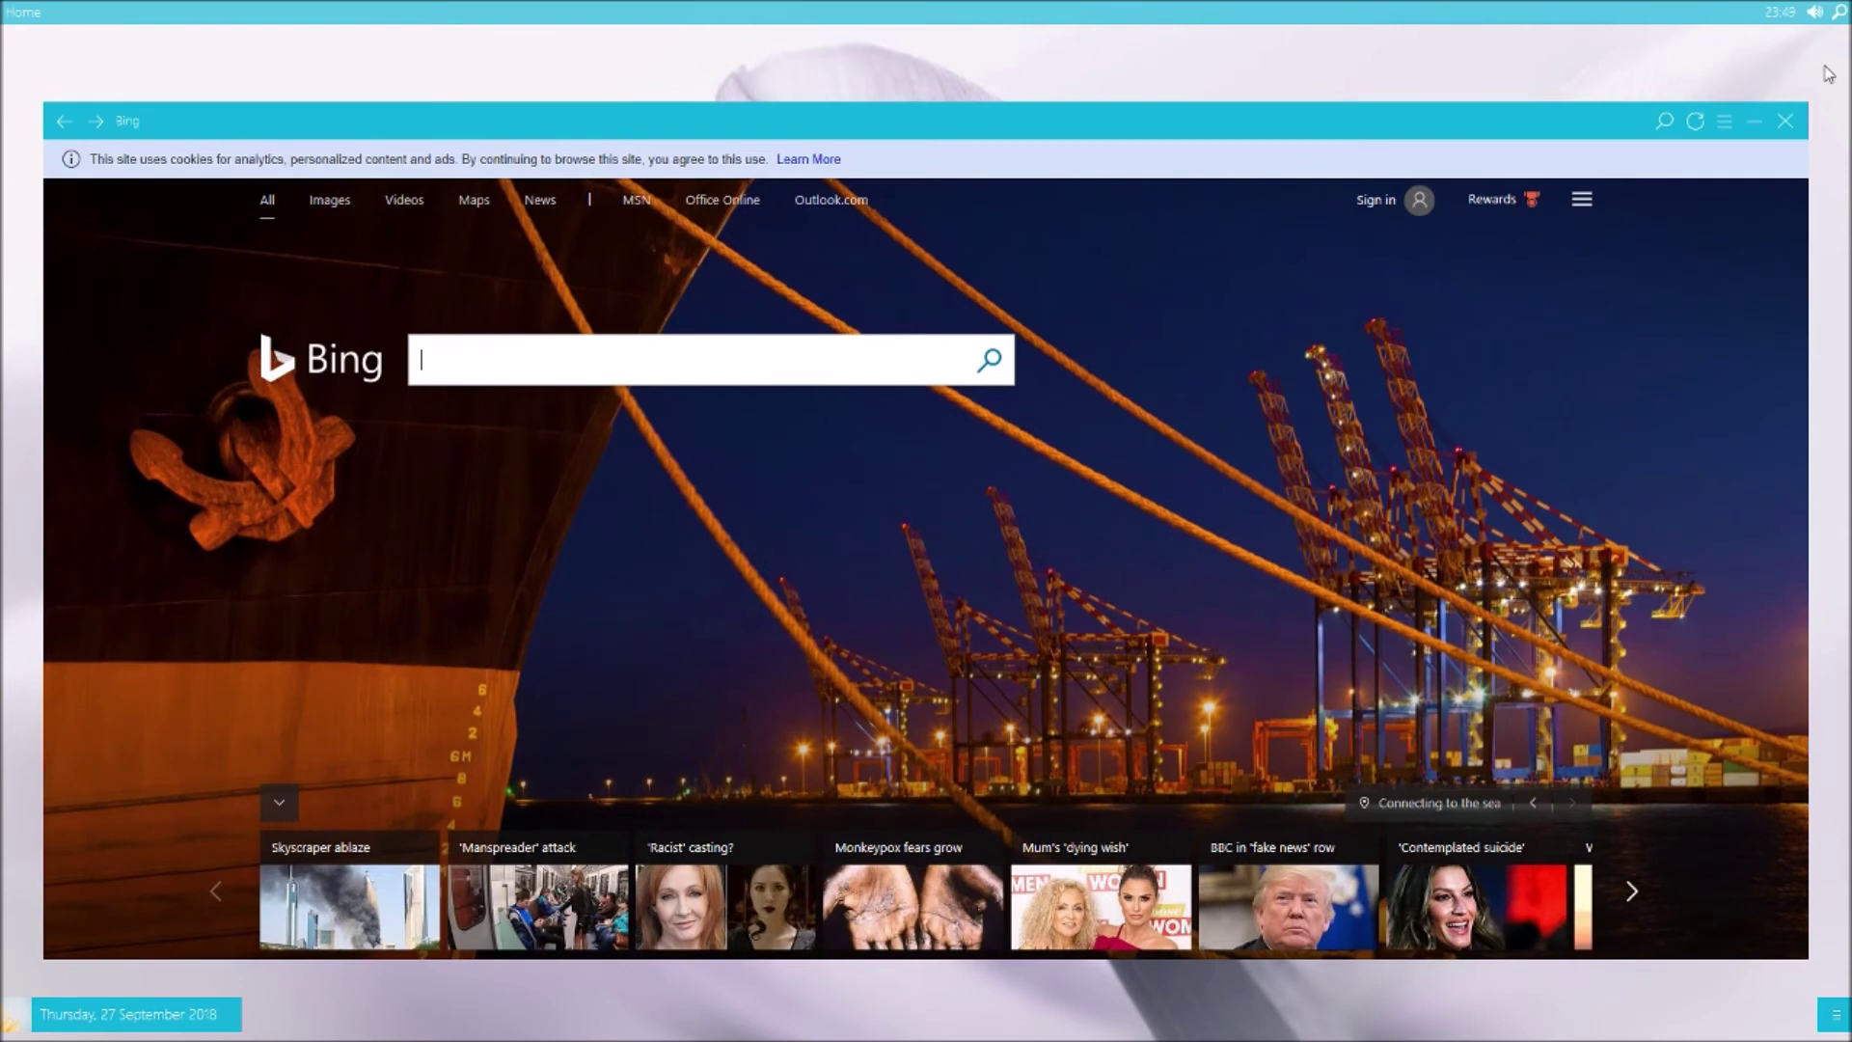
{"action": "left_click", "coordinate": [1786, 124]}
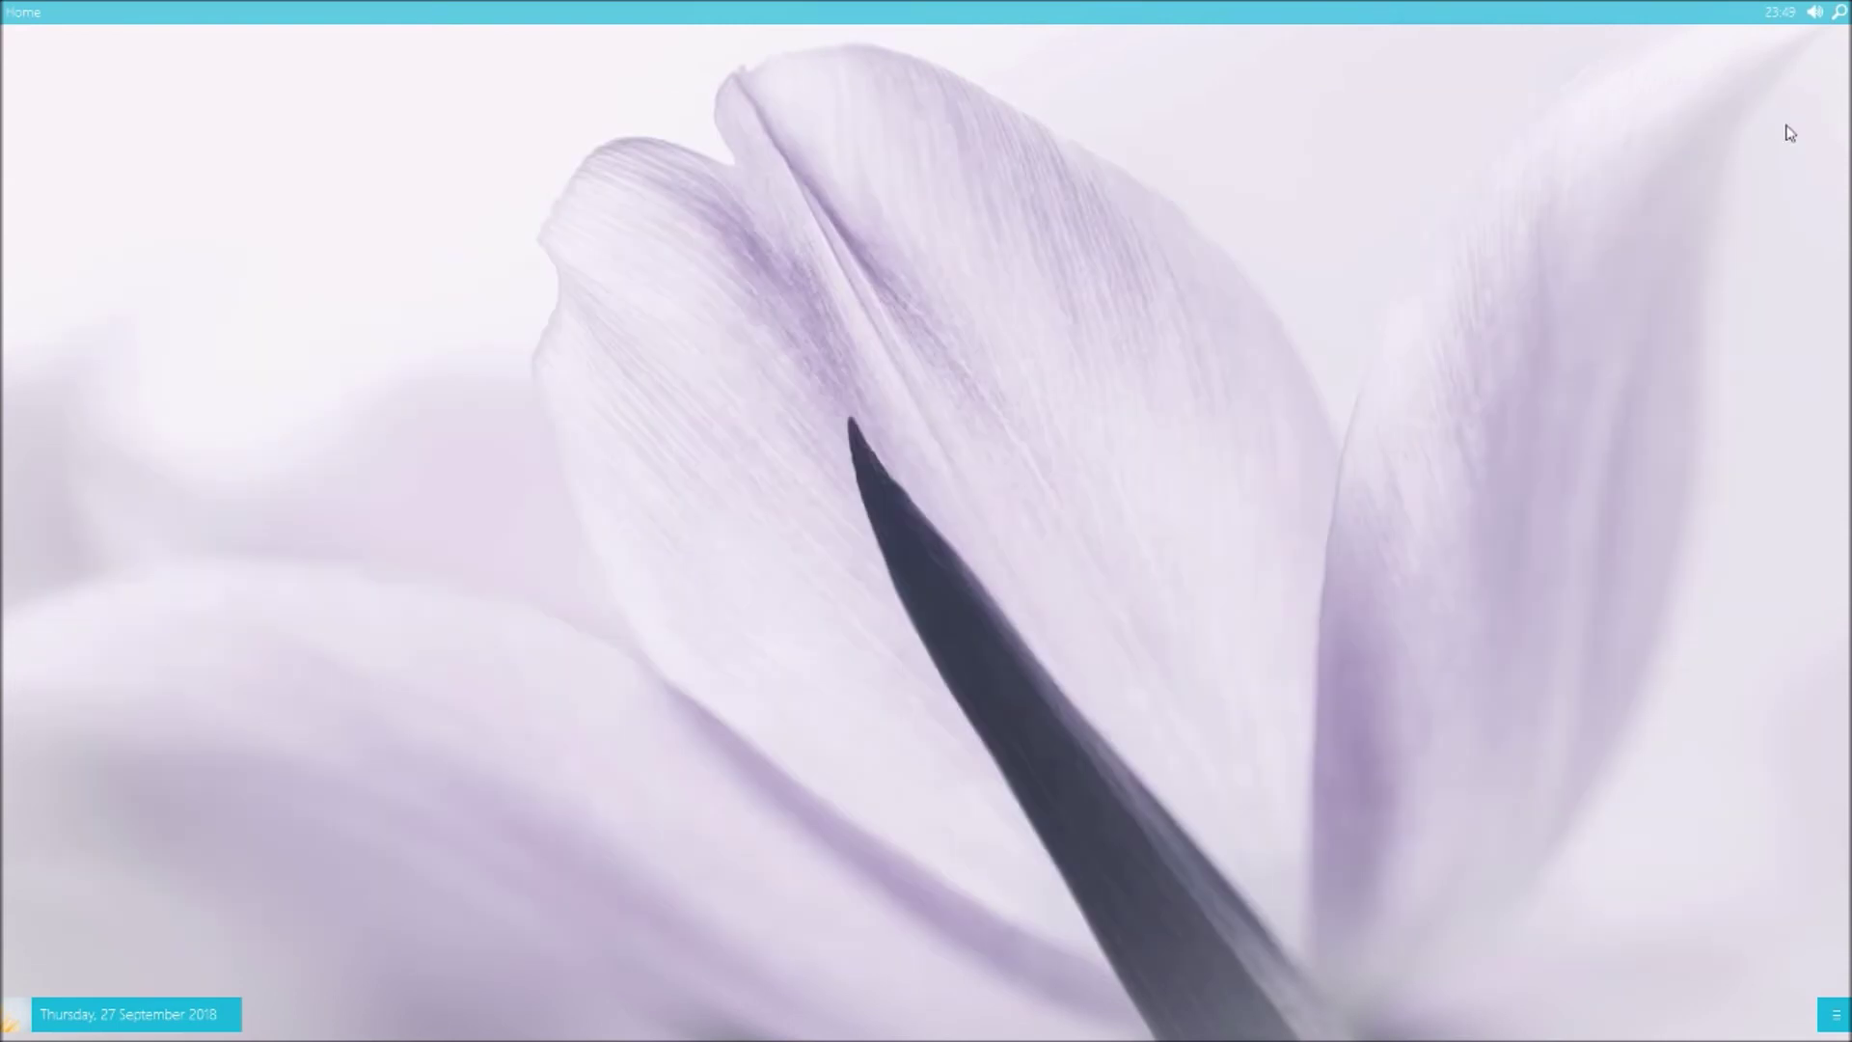
Set Outlook as the email provider in the email settings, and open the email page before closing it
{"action": "left_click", "coordinate": [12, 1025]}
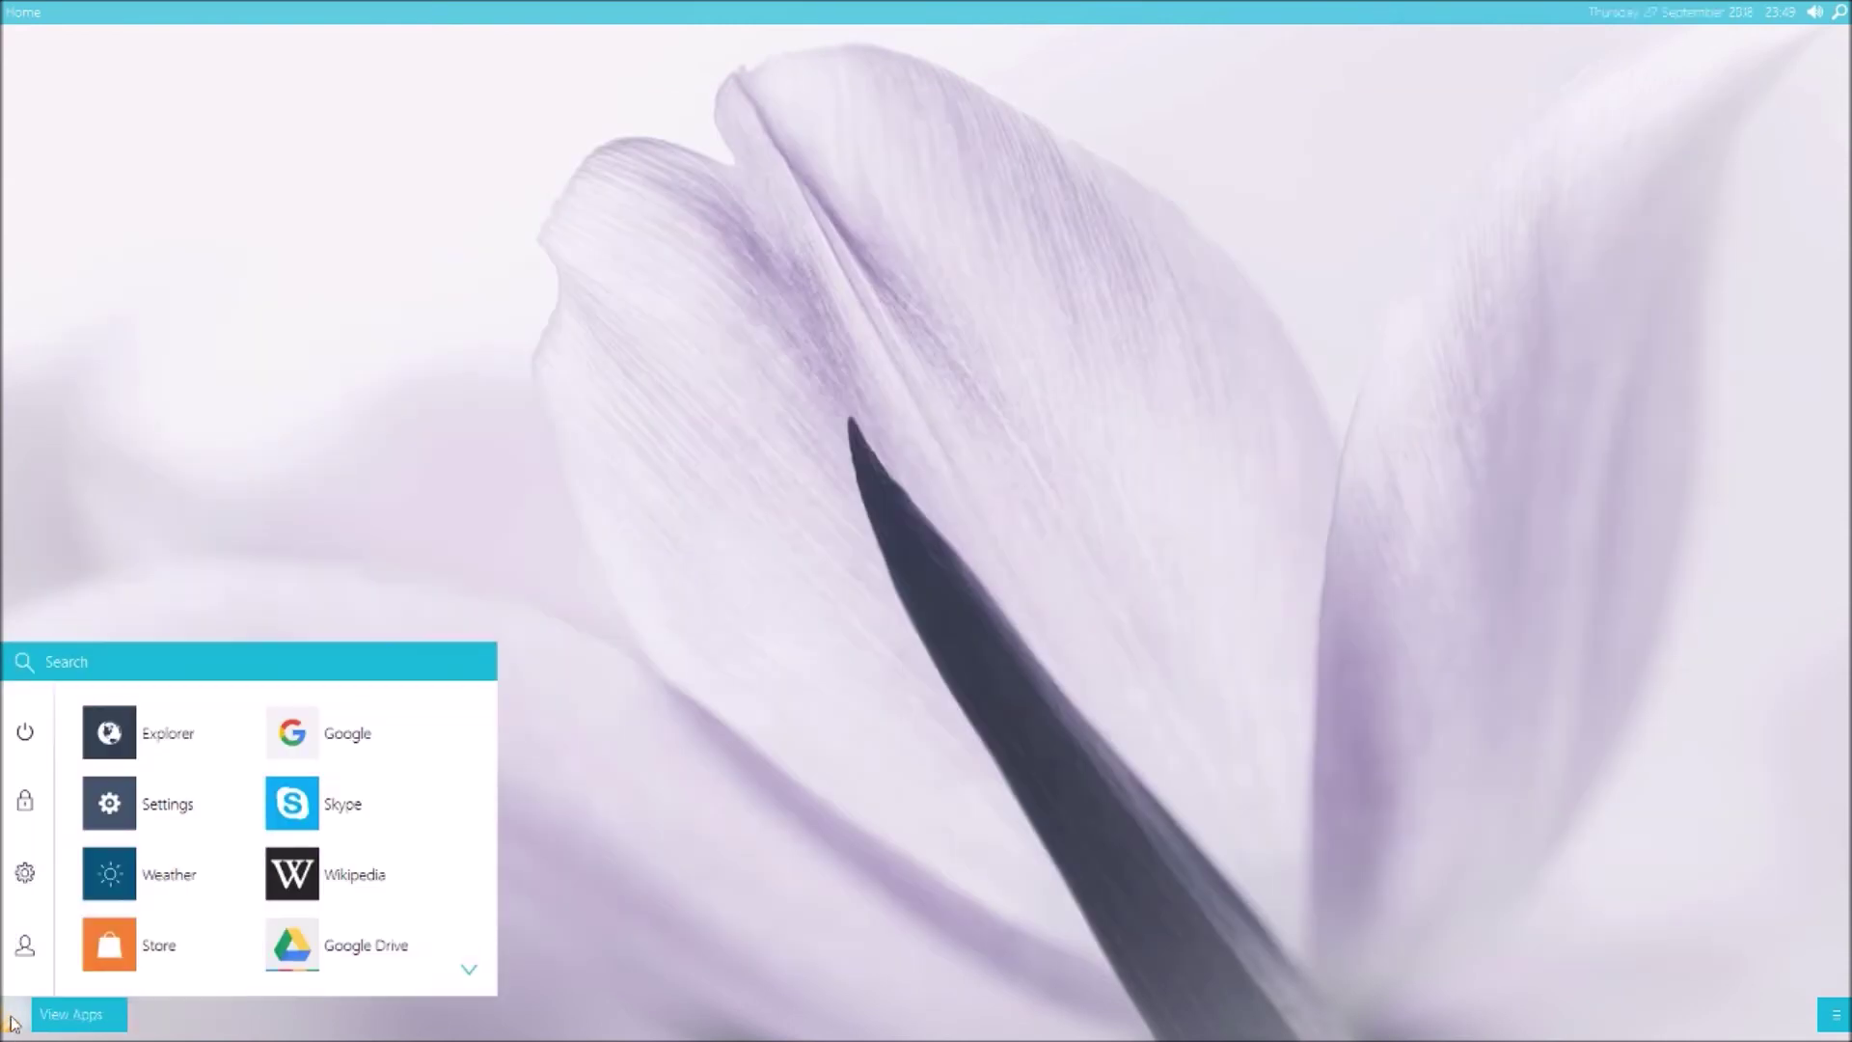
{"action": "left_click", "coordinate": [109, 815]}
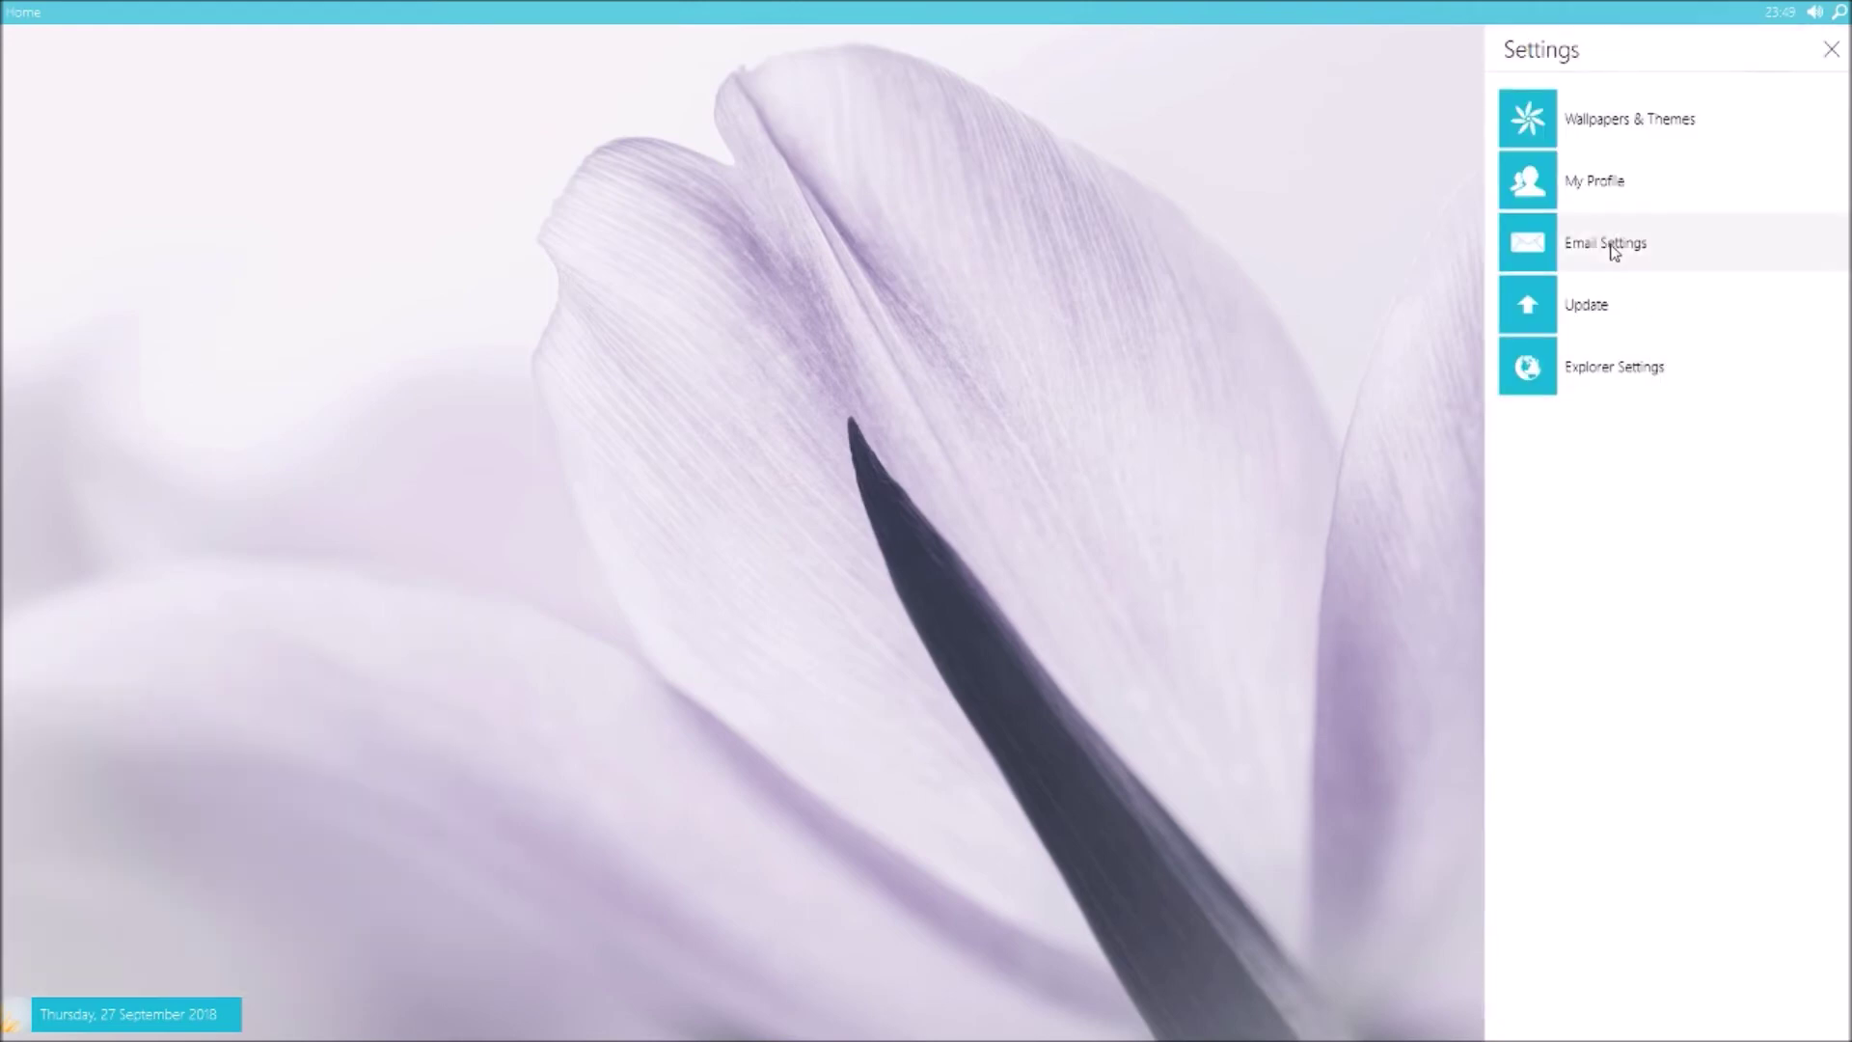
{"action": "left_click", "coordinate": [1528, 247]}
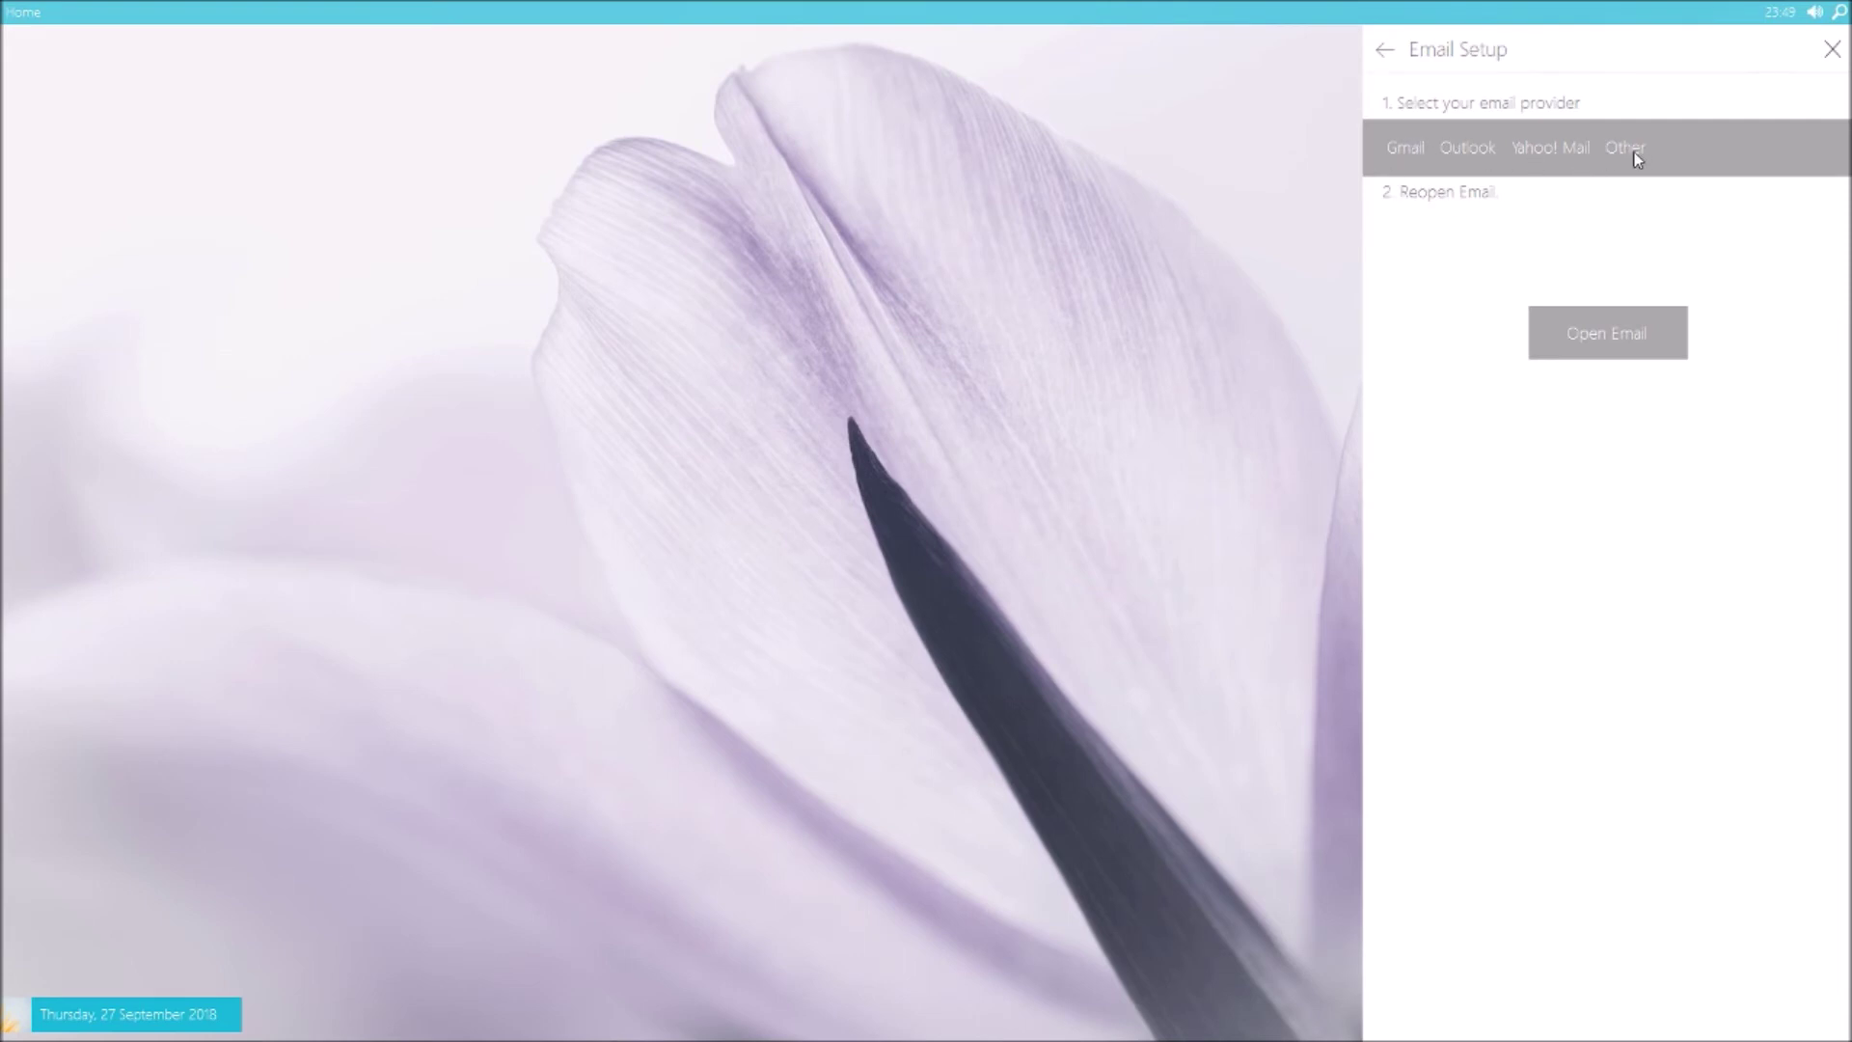
{"action": "left_click", "coordinate": [1485, 151]}
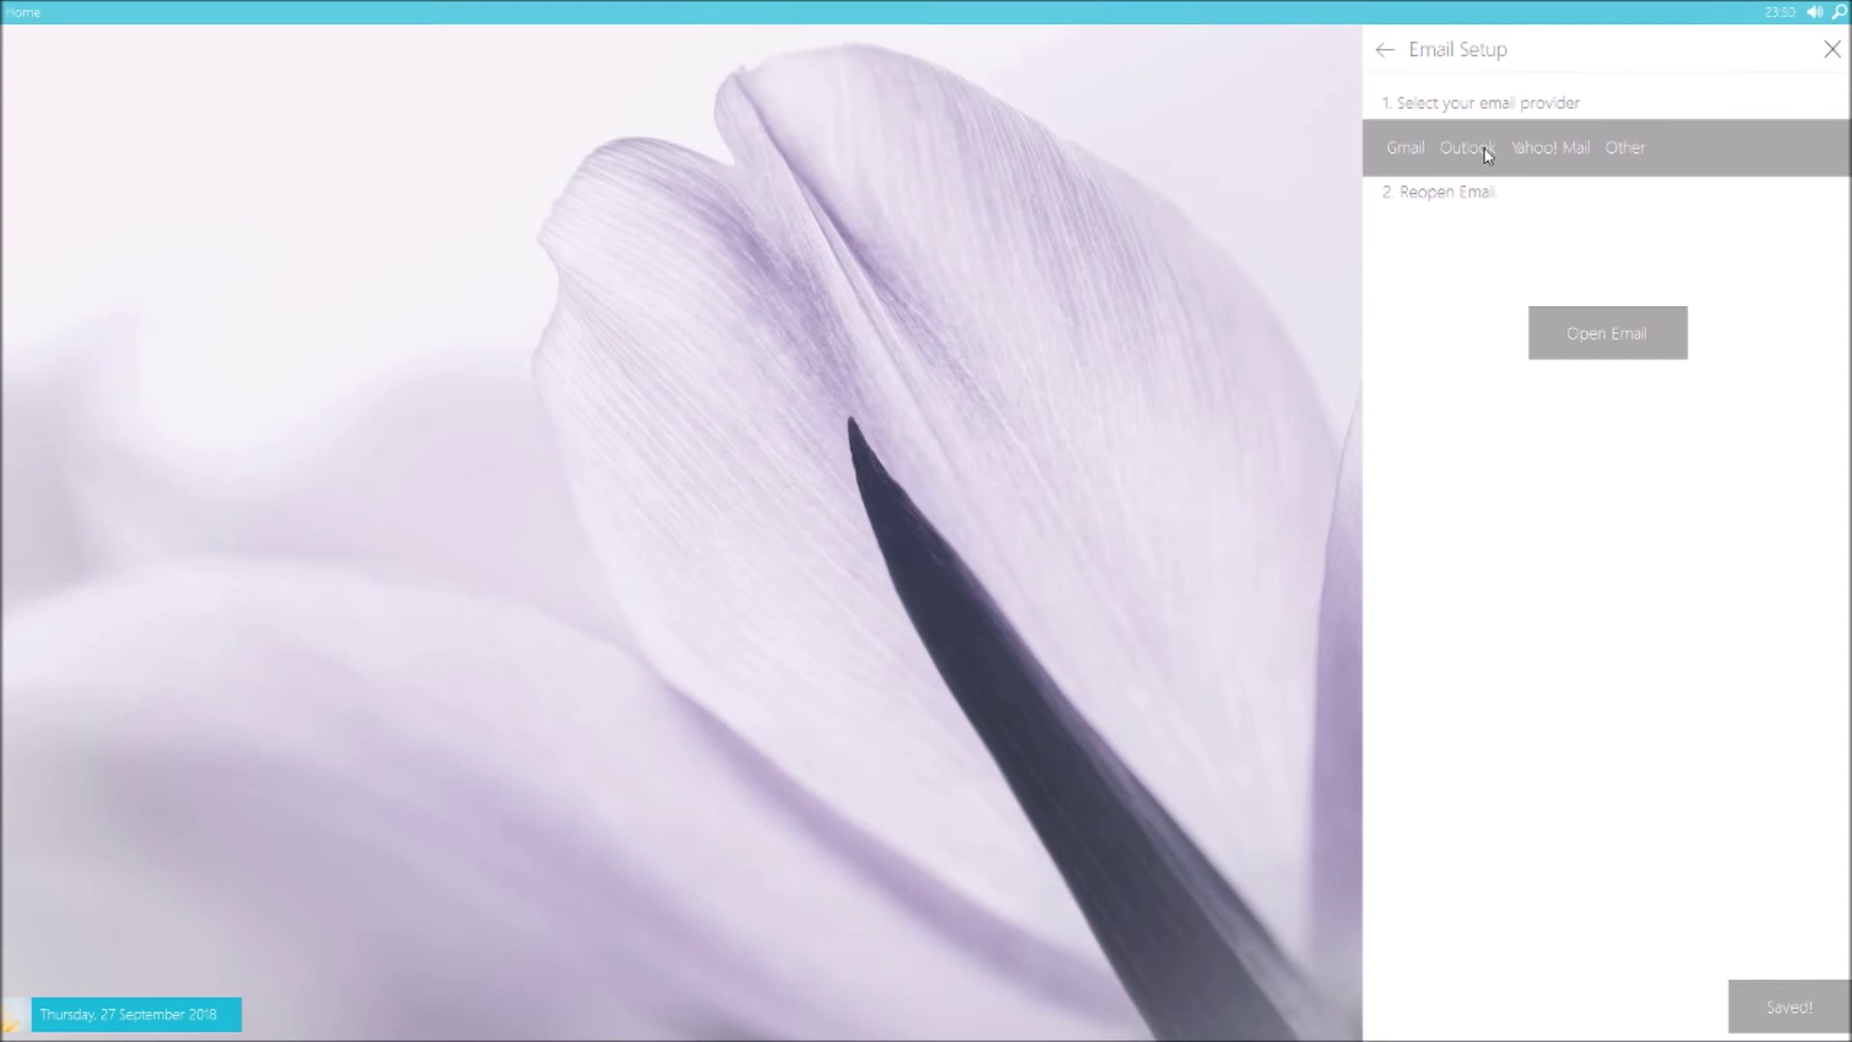
{"action": "left_click", "coordinate": [1584, 344]}
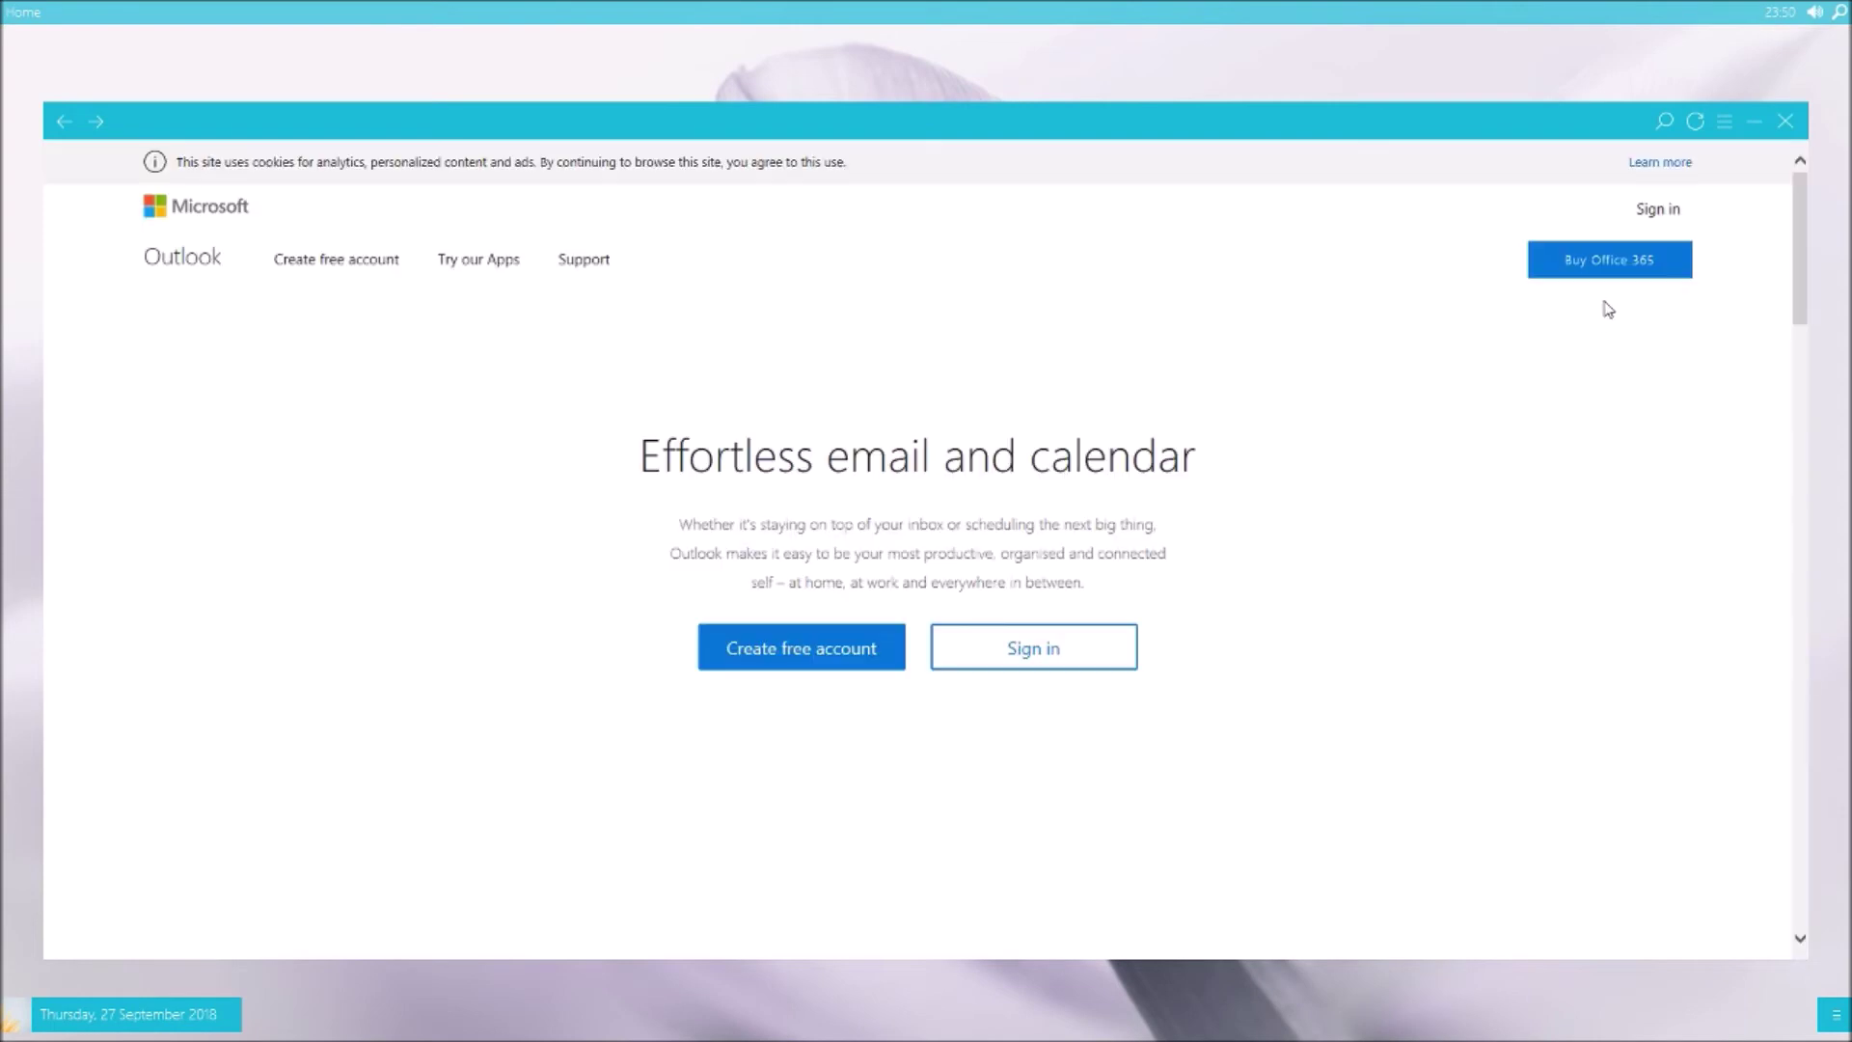
{"action": "left_click", "coordinate": [1784, 120]}
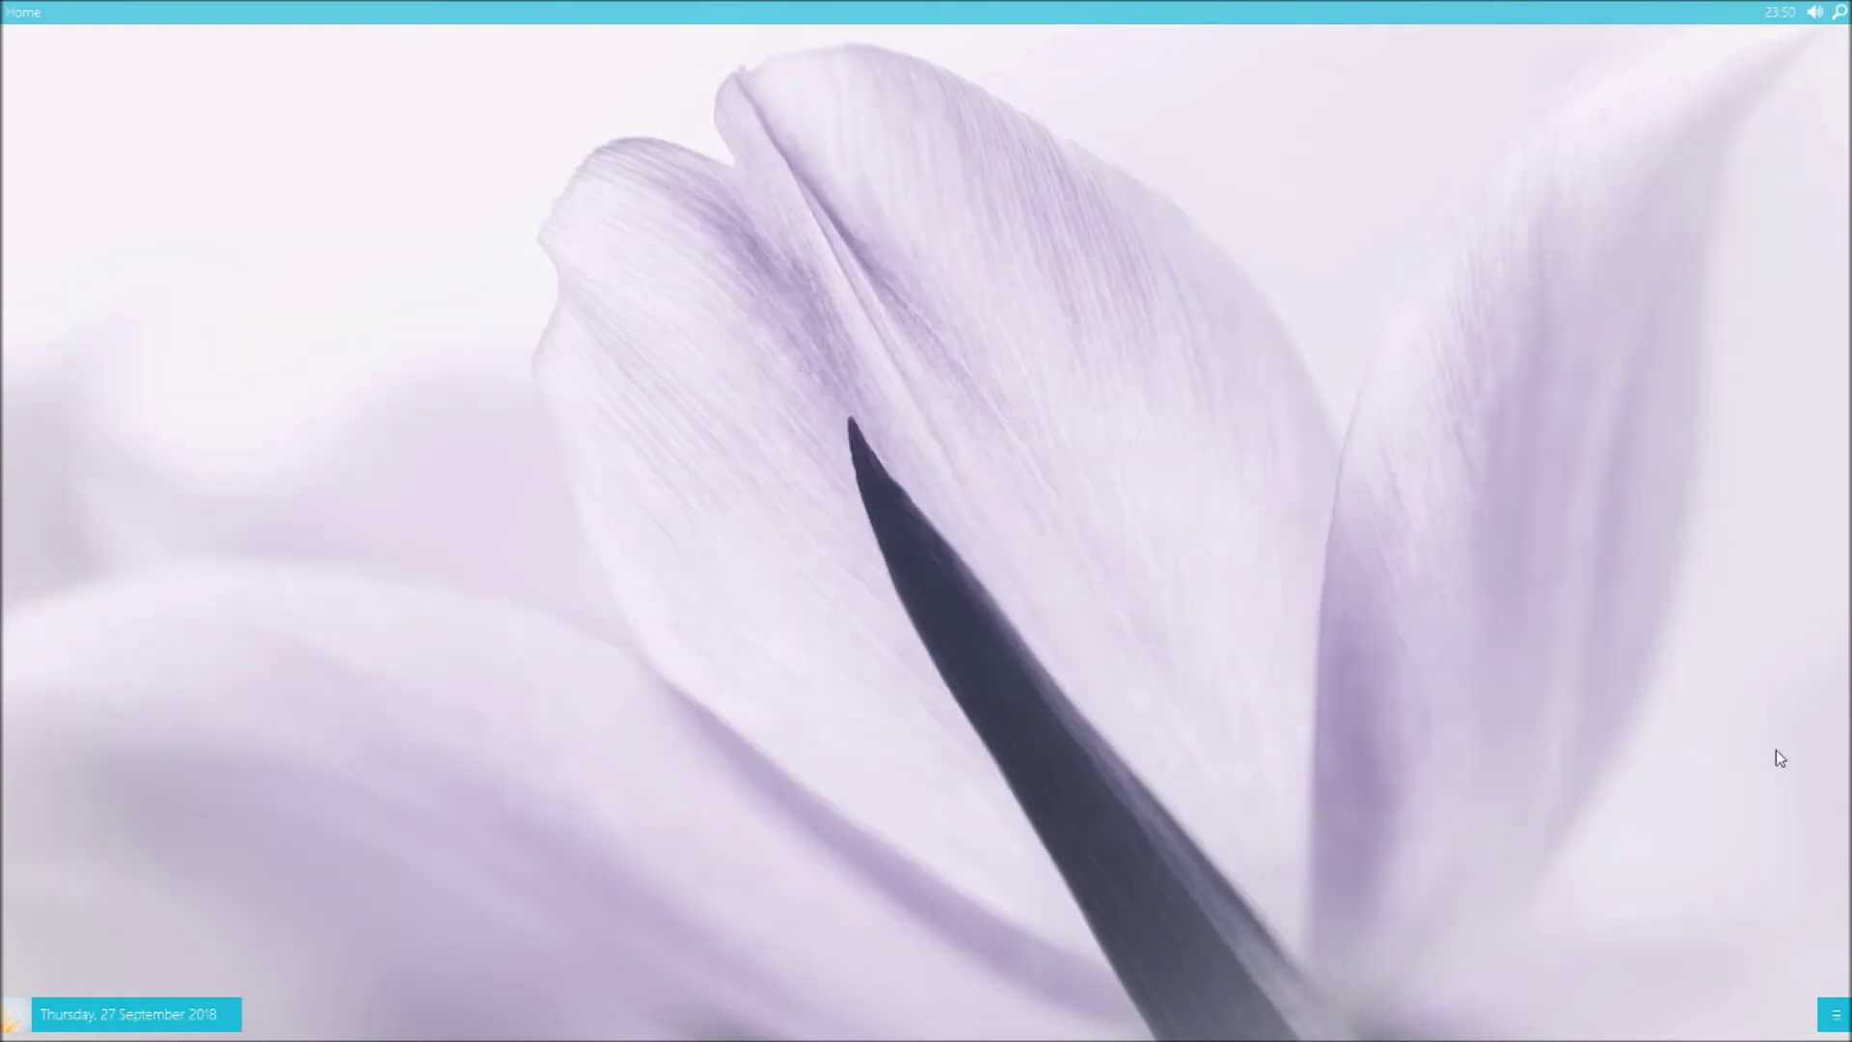
Try orange, purple, grey and blue theme colours in the wallpaper and theme settings, and apply a darker cyan
{"action": "left_click", "coordinate": [4, 1010]}
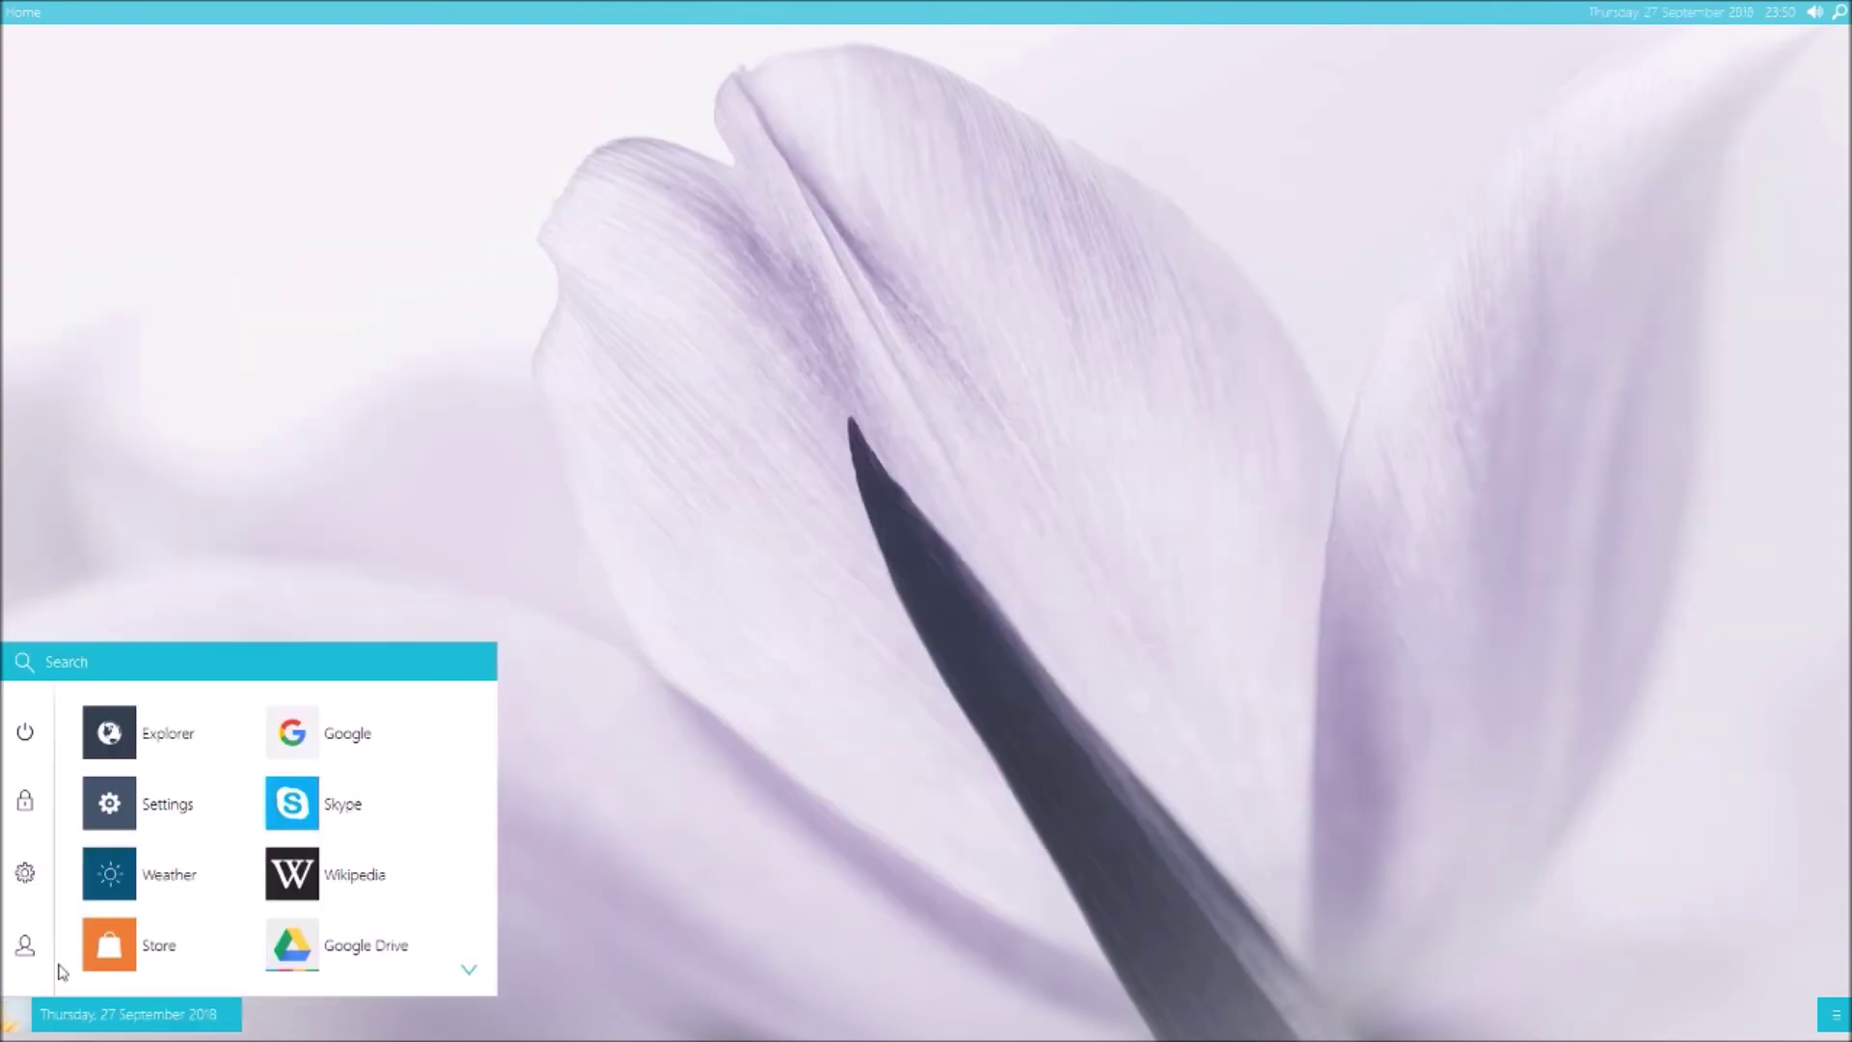
{"action": "left_click", "coordinate": [112, 813]}
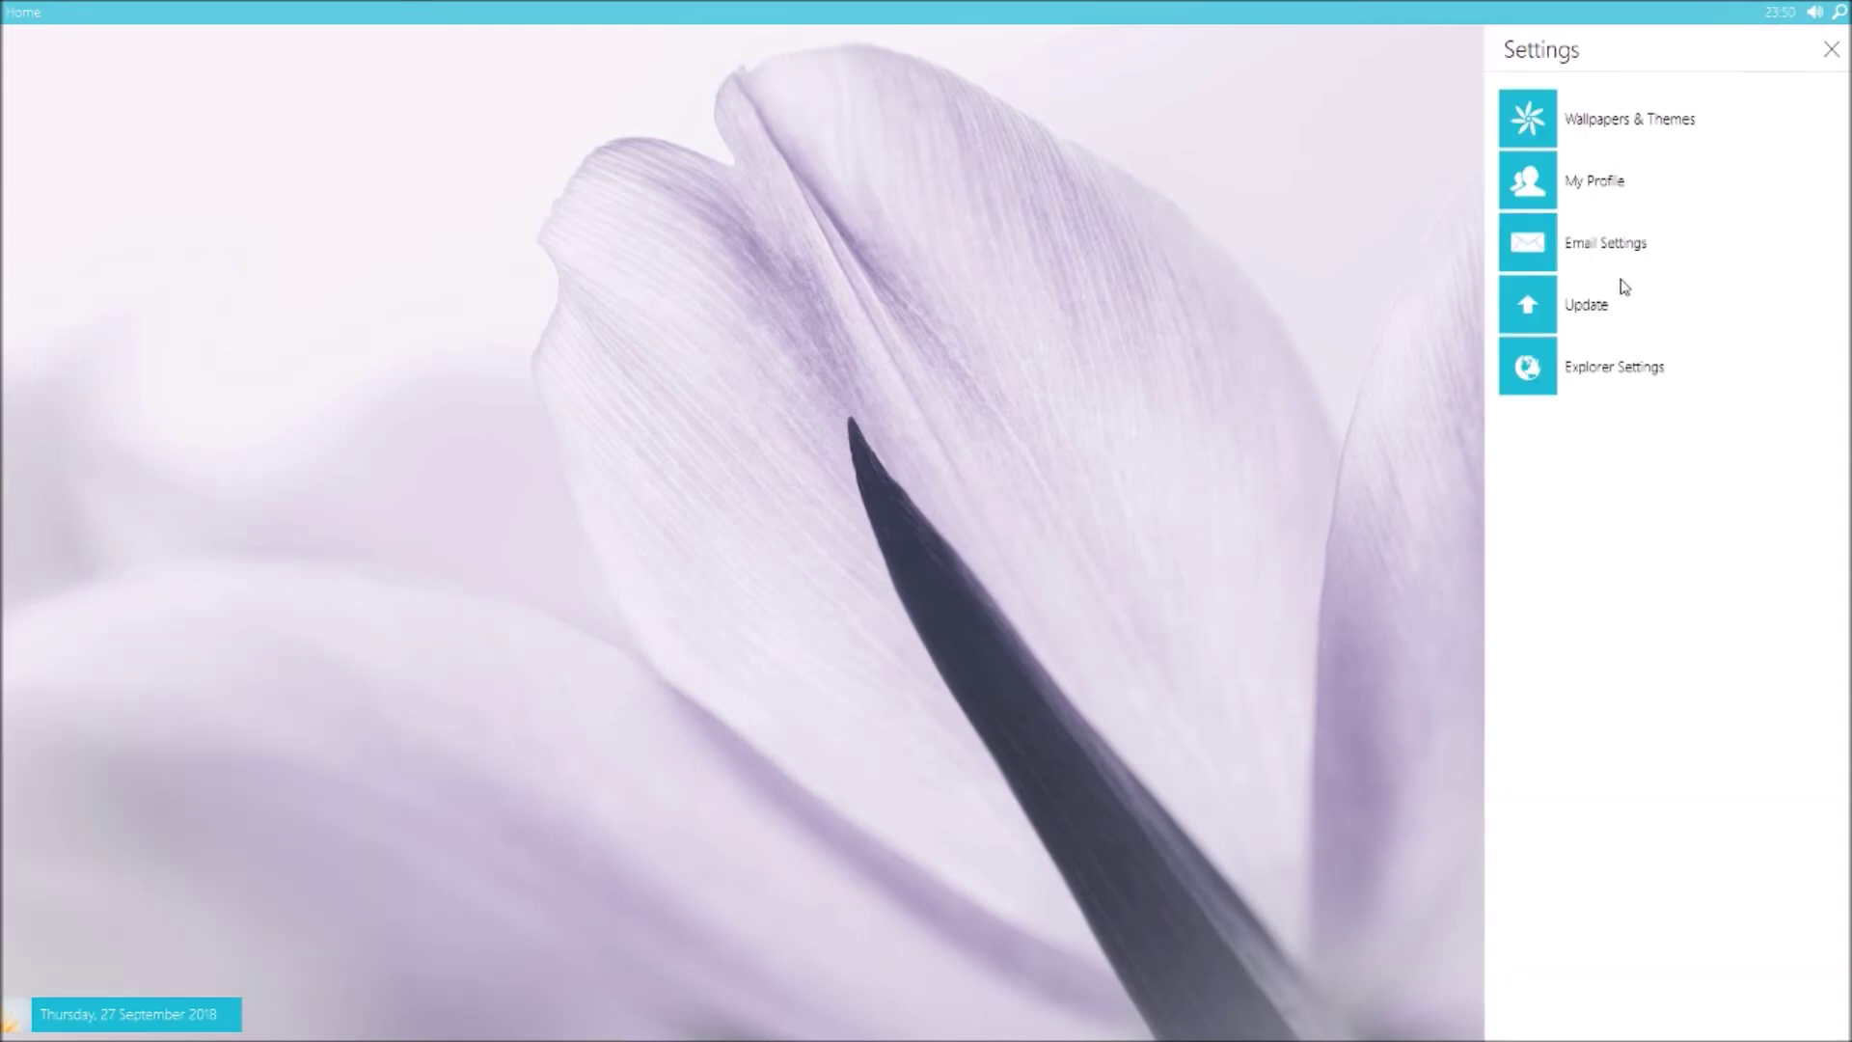
{"action": "left_click", "coordinate": [1528, 131]}
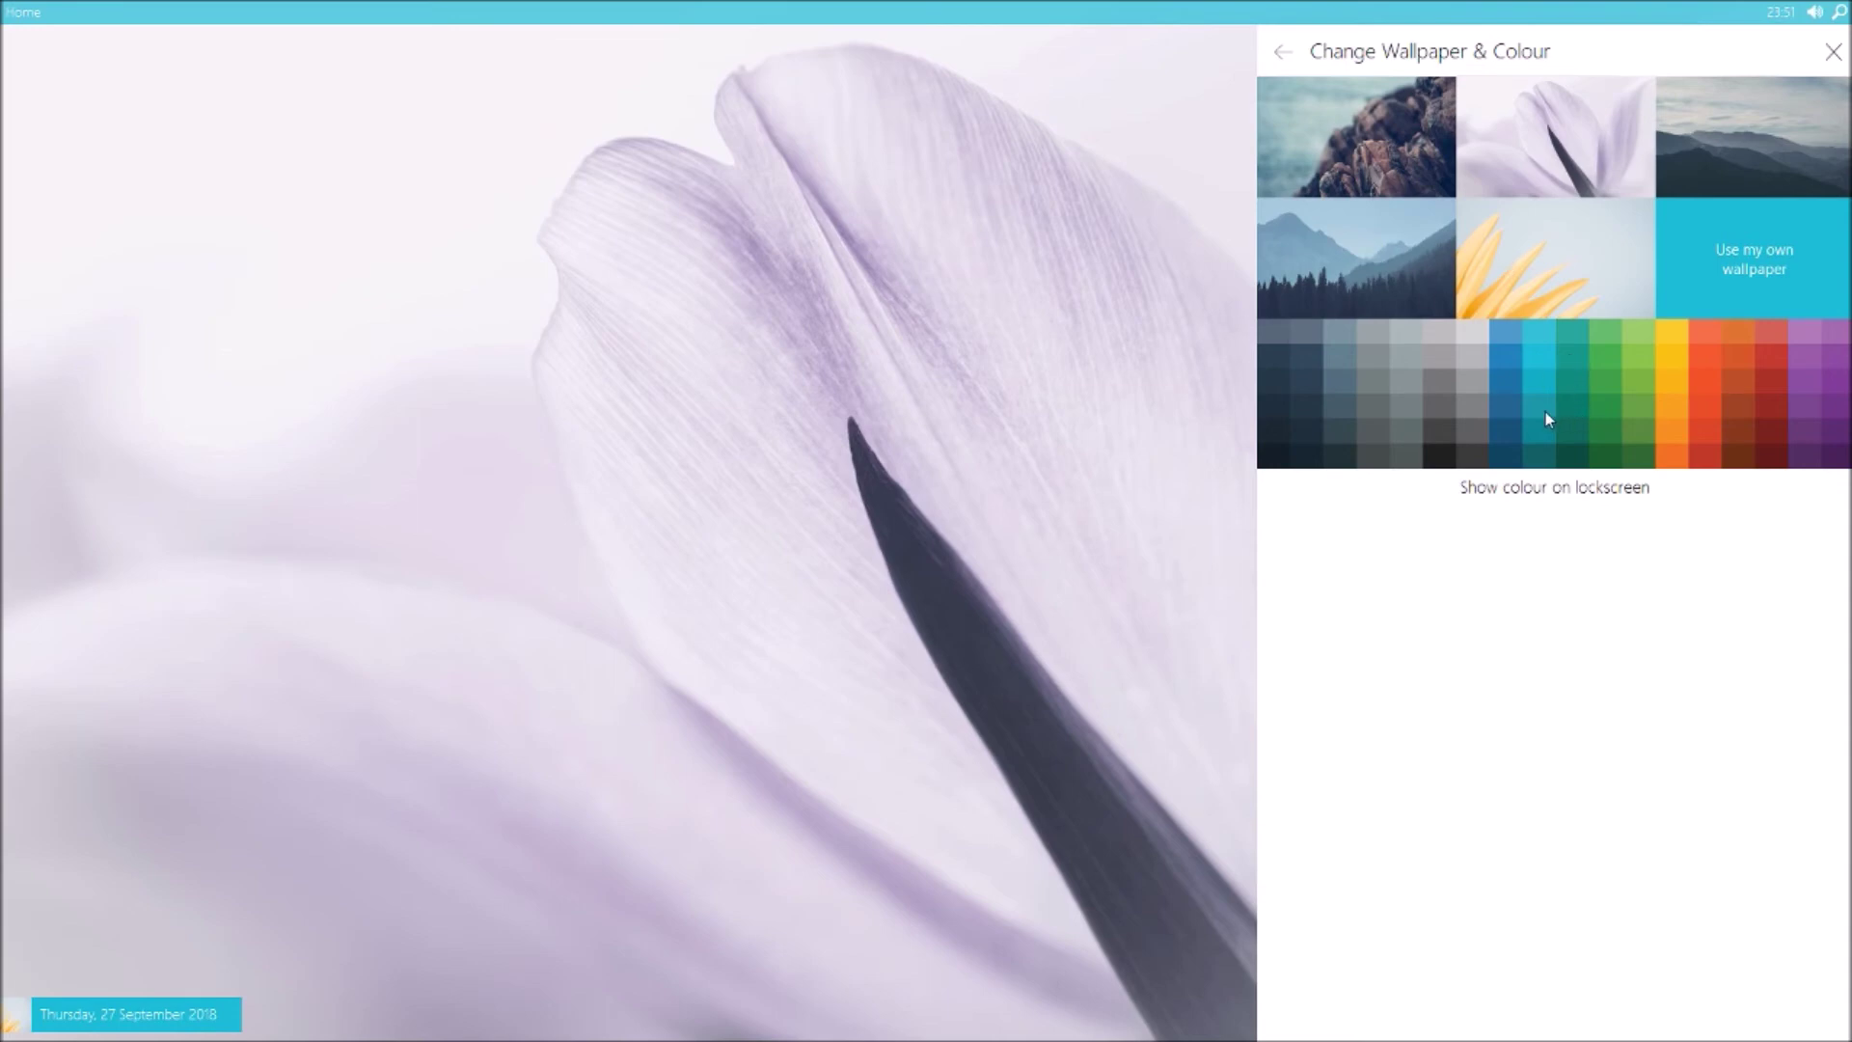
{"action": "left_click", "coordinate": [1667, 403]}
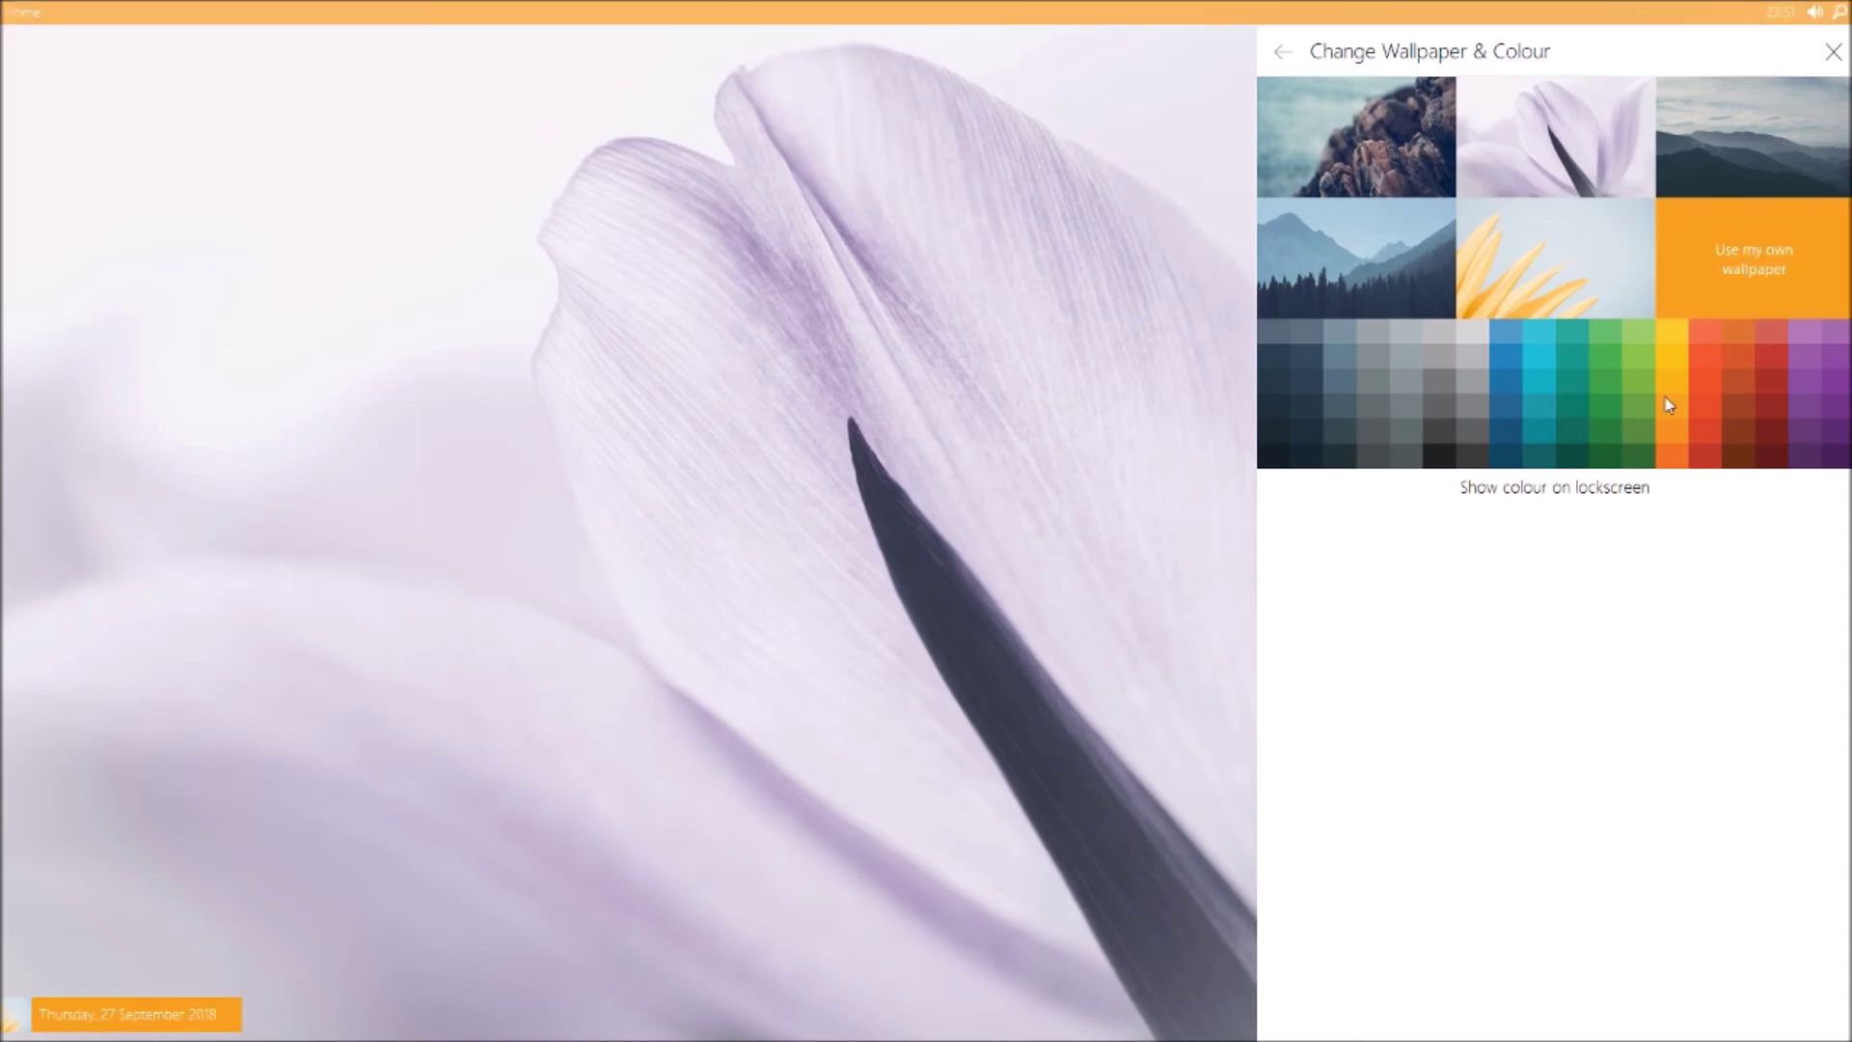
{"action": "left_click", "coordinate": [1796, 414]}
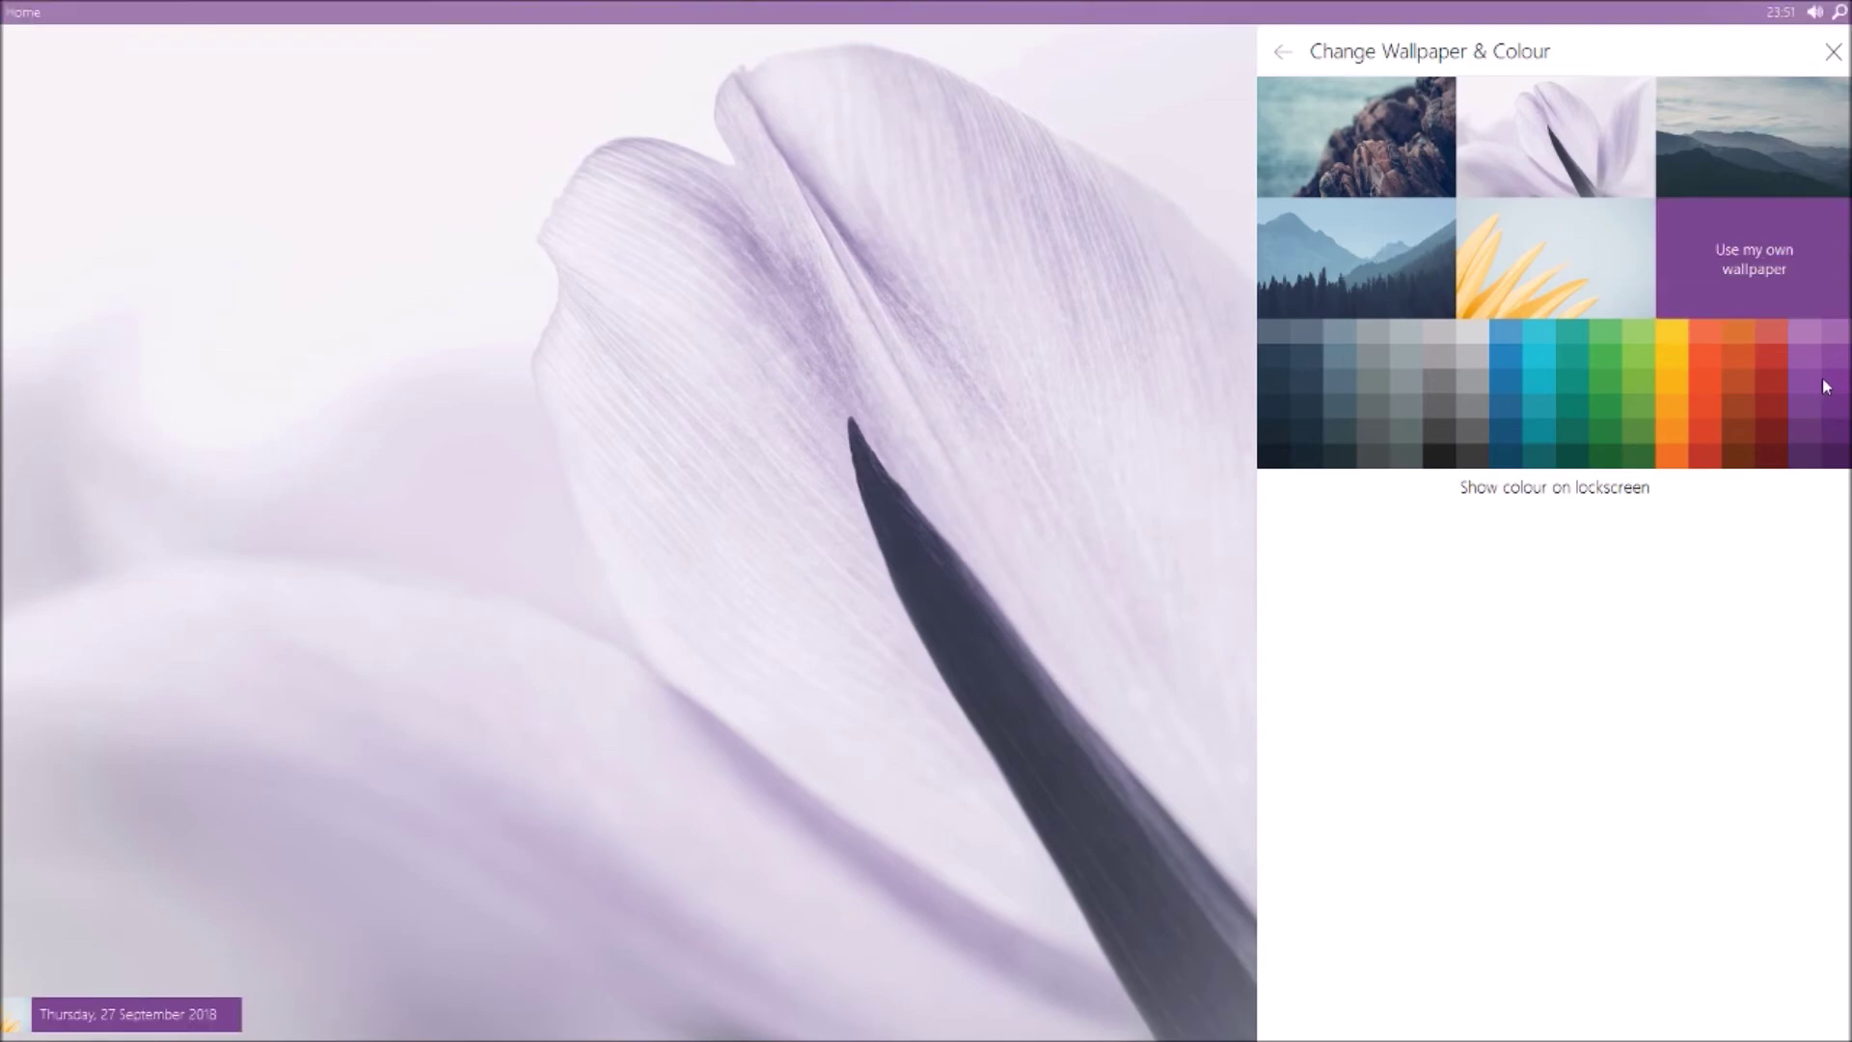
{"action": "left_click", "coordinate": [1815, 372]}
{"action": "left_click", "coordinate": [1835, 383]}
{"action": "left_click", "coordinate": [1382, 363]}
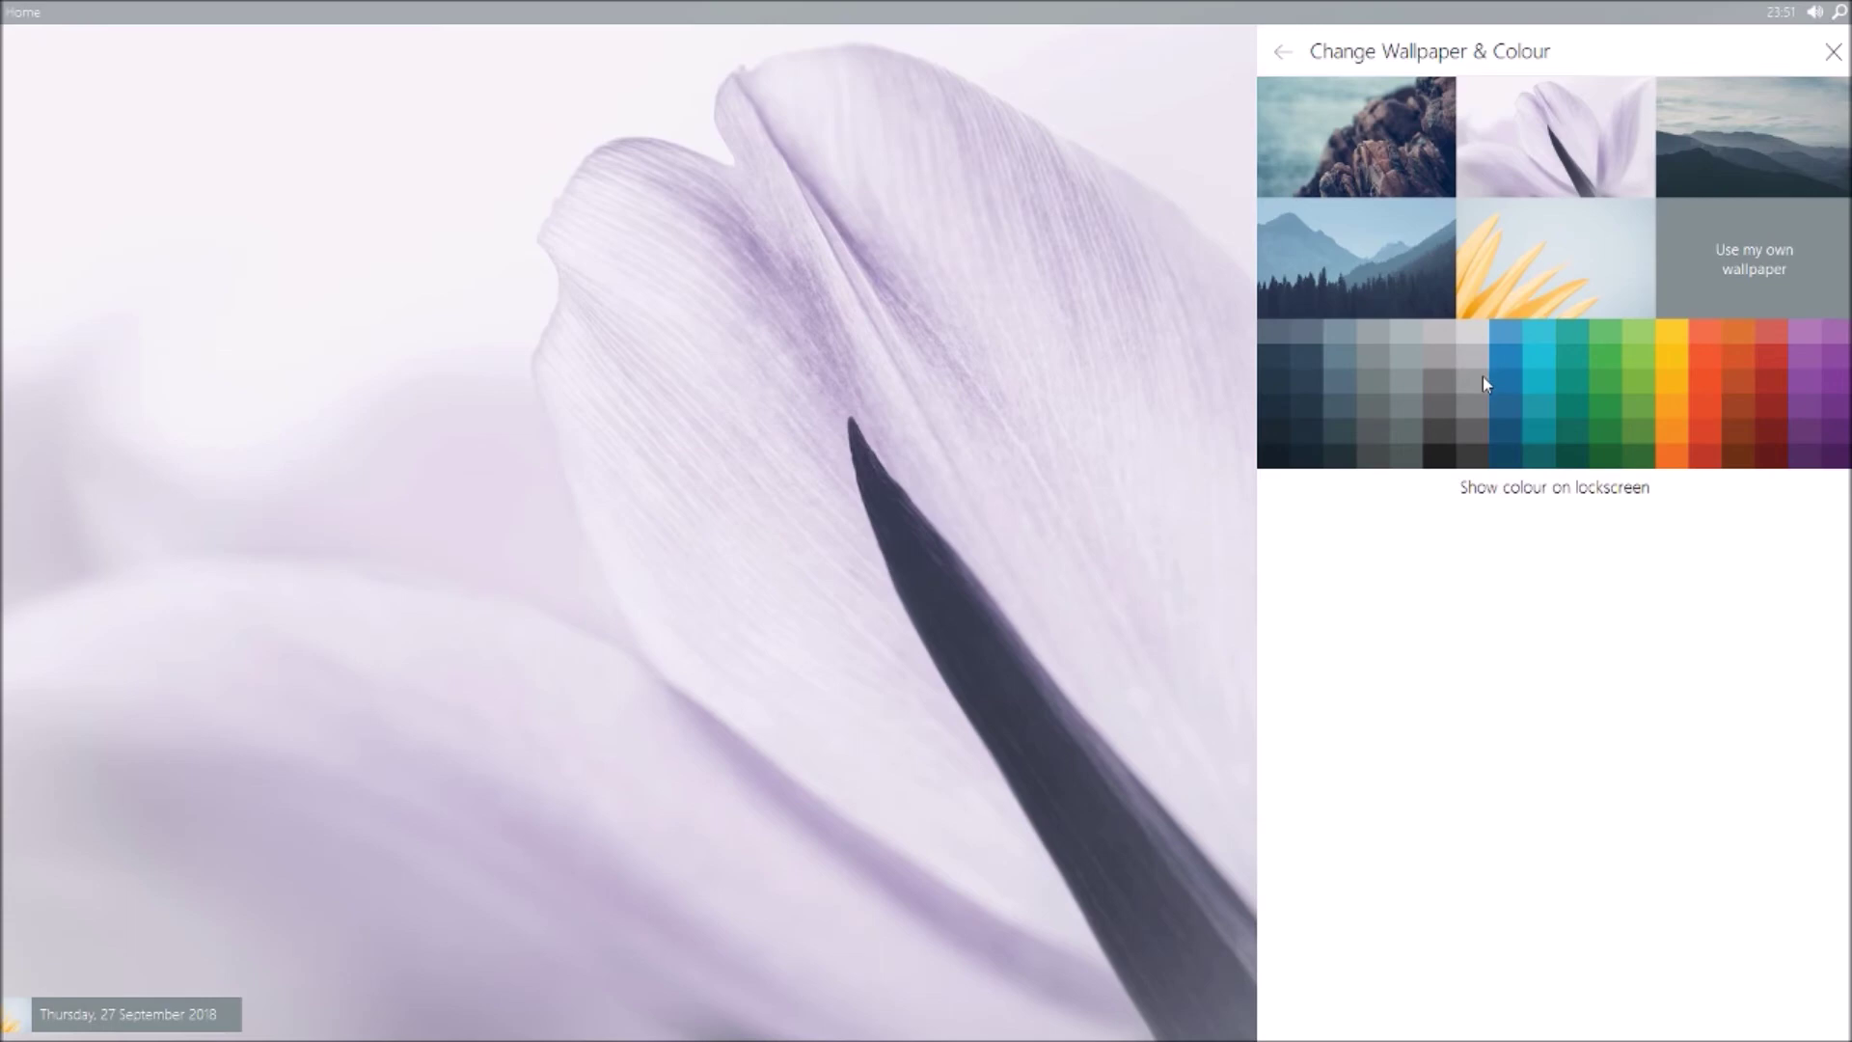
{"action": "left_click", "coordinate": [1483, 376]}
{"action": "left_click", "coordinate": [1510, 382]}
{"action": "left_click", "coordinate": [1543, 378]}
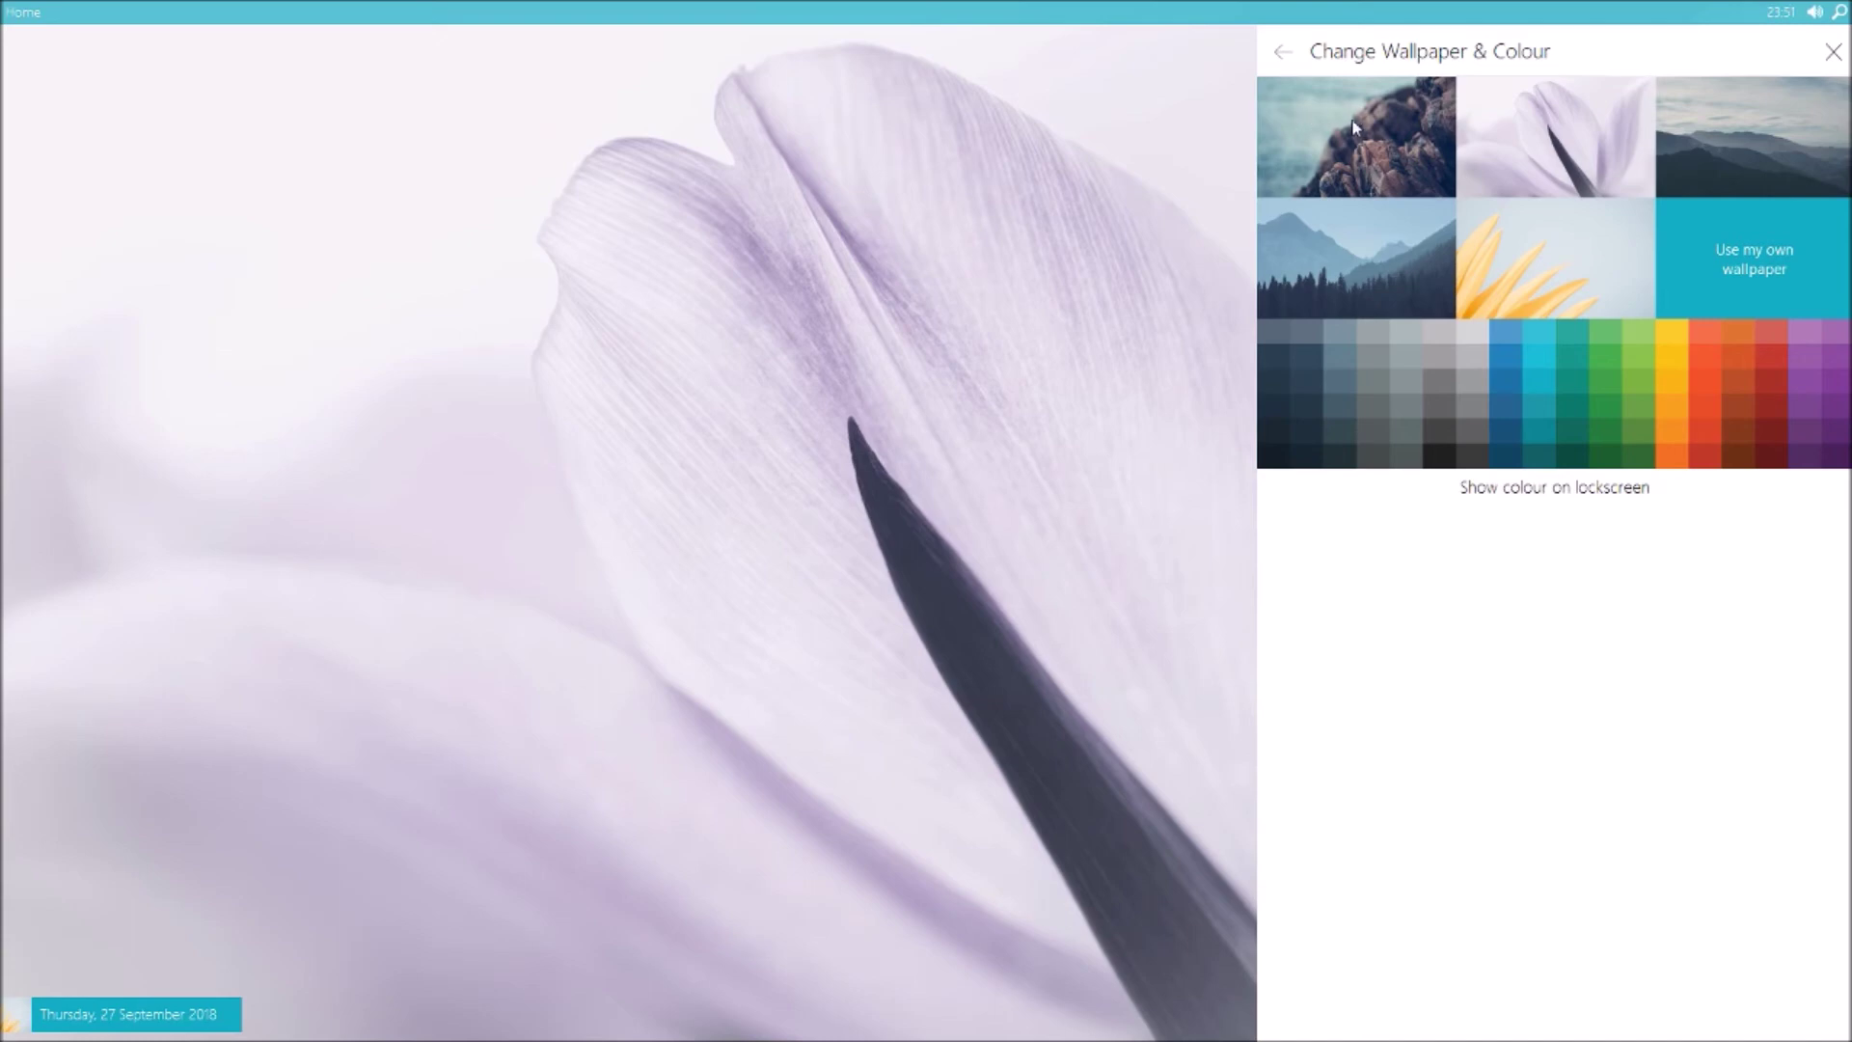
Set the rocky coast image as the profile picture, and crop it in the profile settings to a smaller area around the rocks
{"action": "left_click", "coordinate": [1378, 103]}
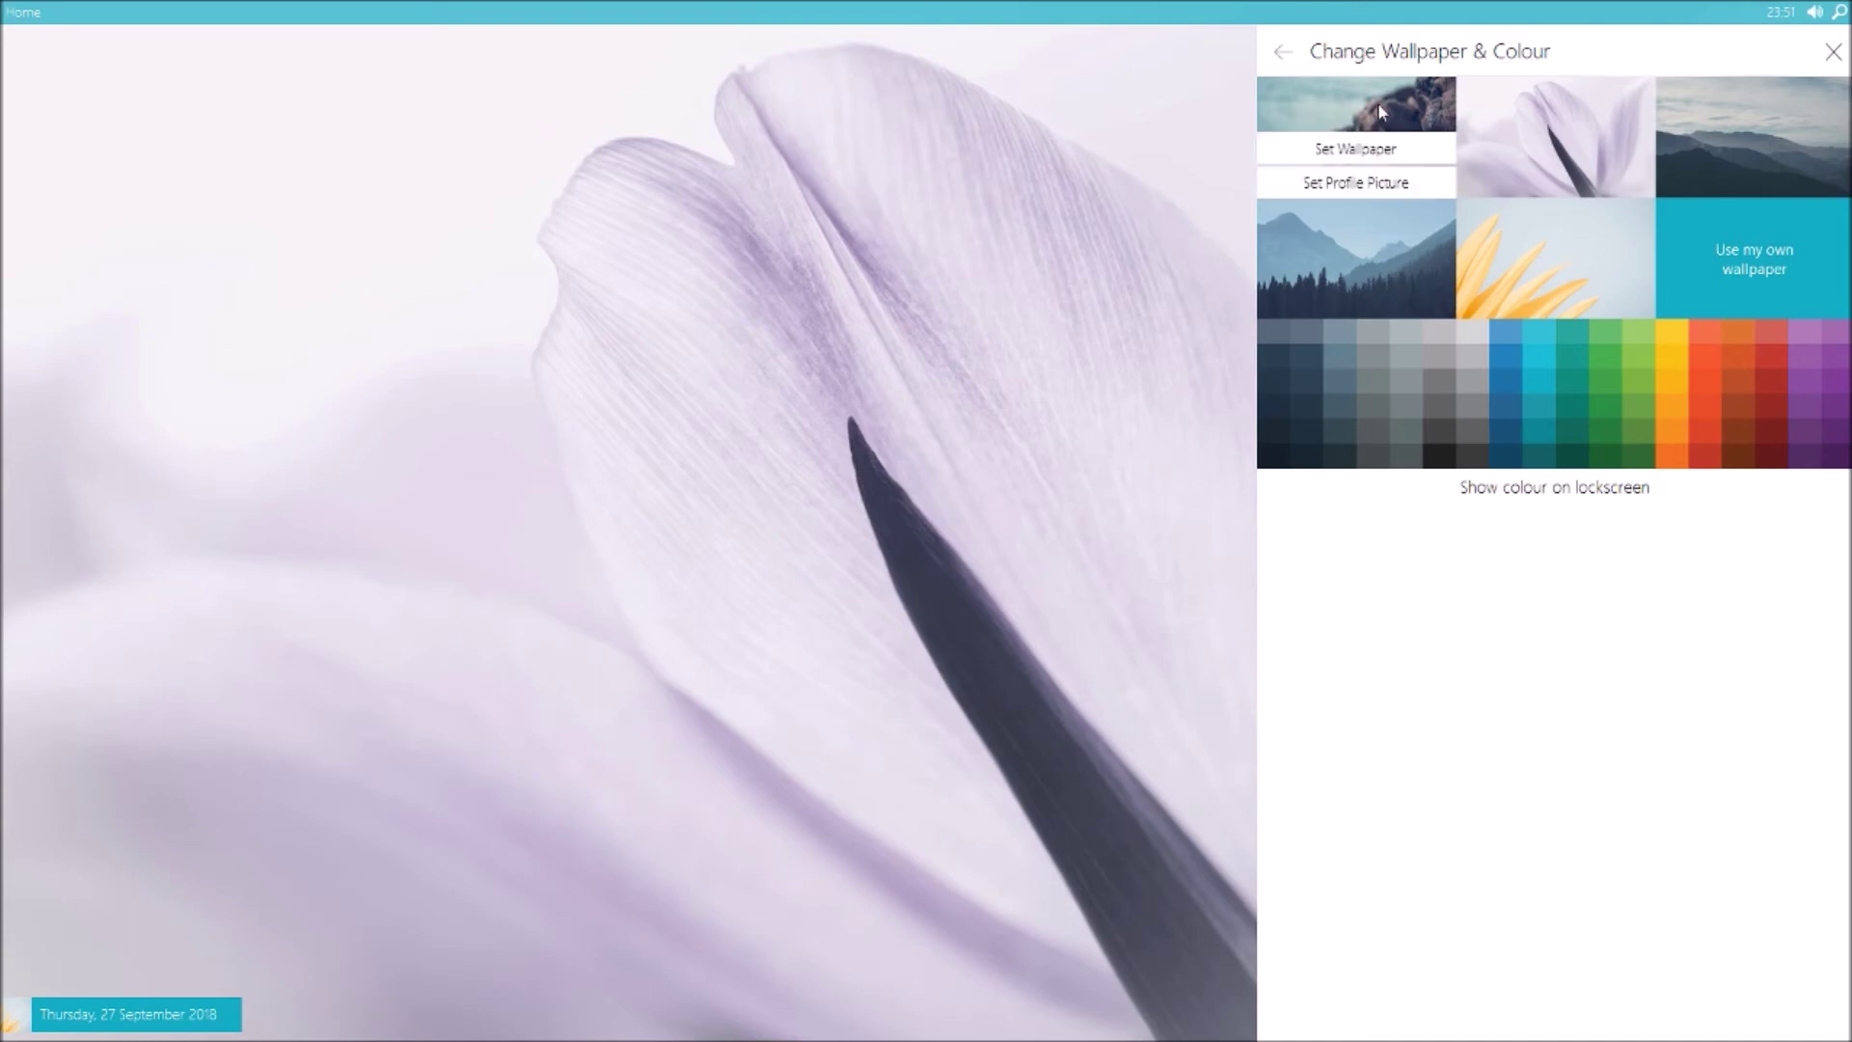
{"action": "left_click", "coordinate": [1360, 185]}
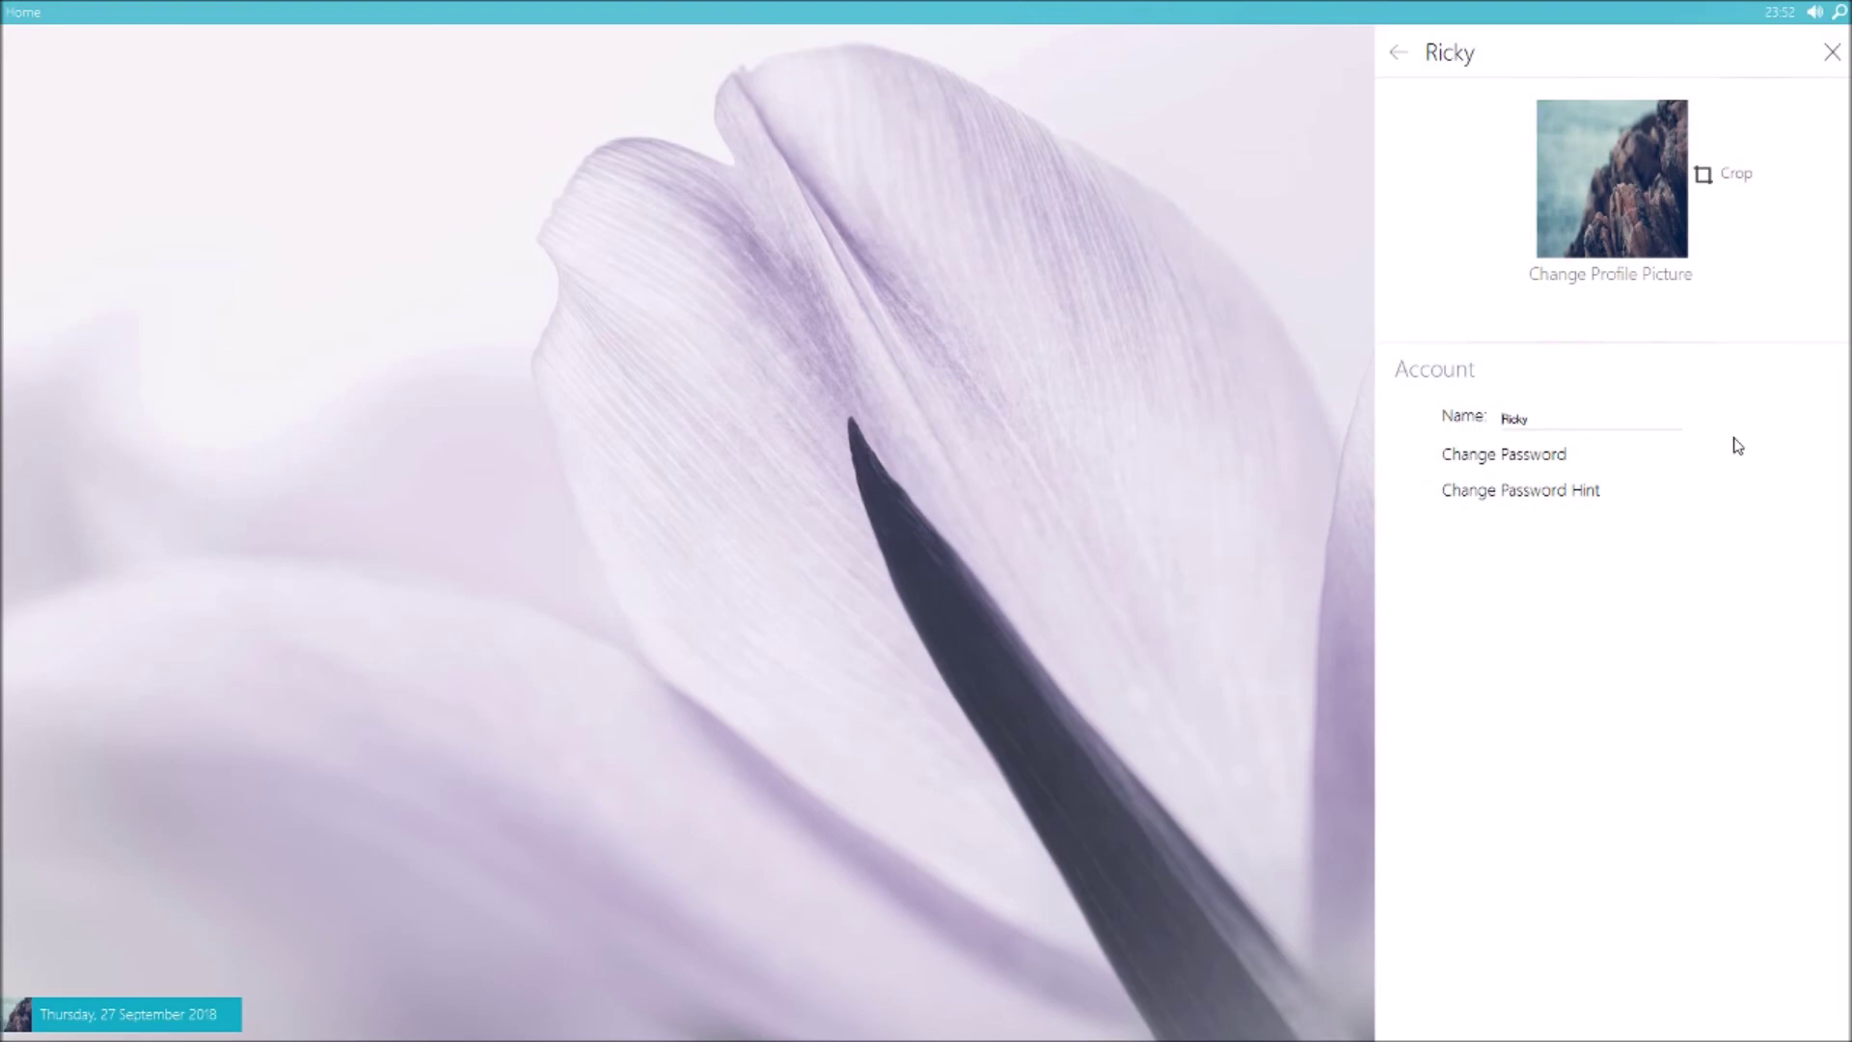
{"action": "left_click", "coordinate": [1398, 54]}
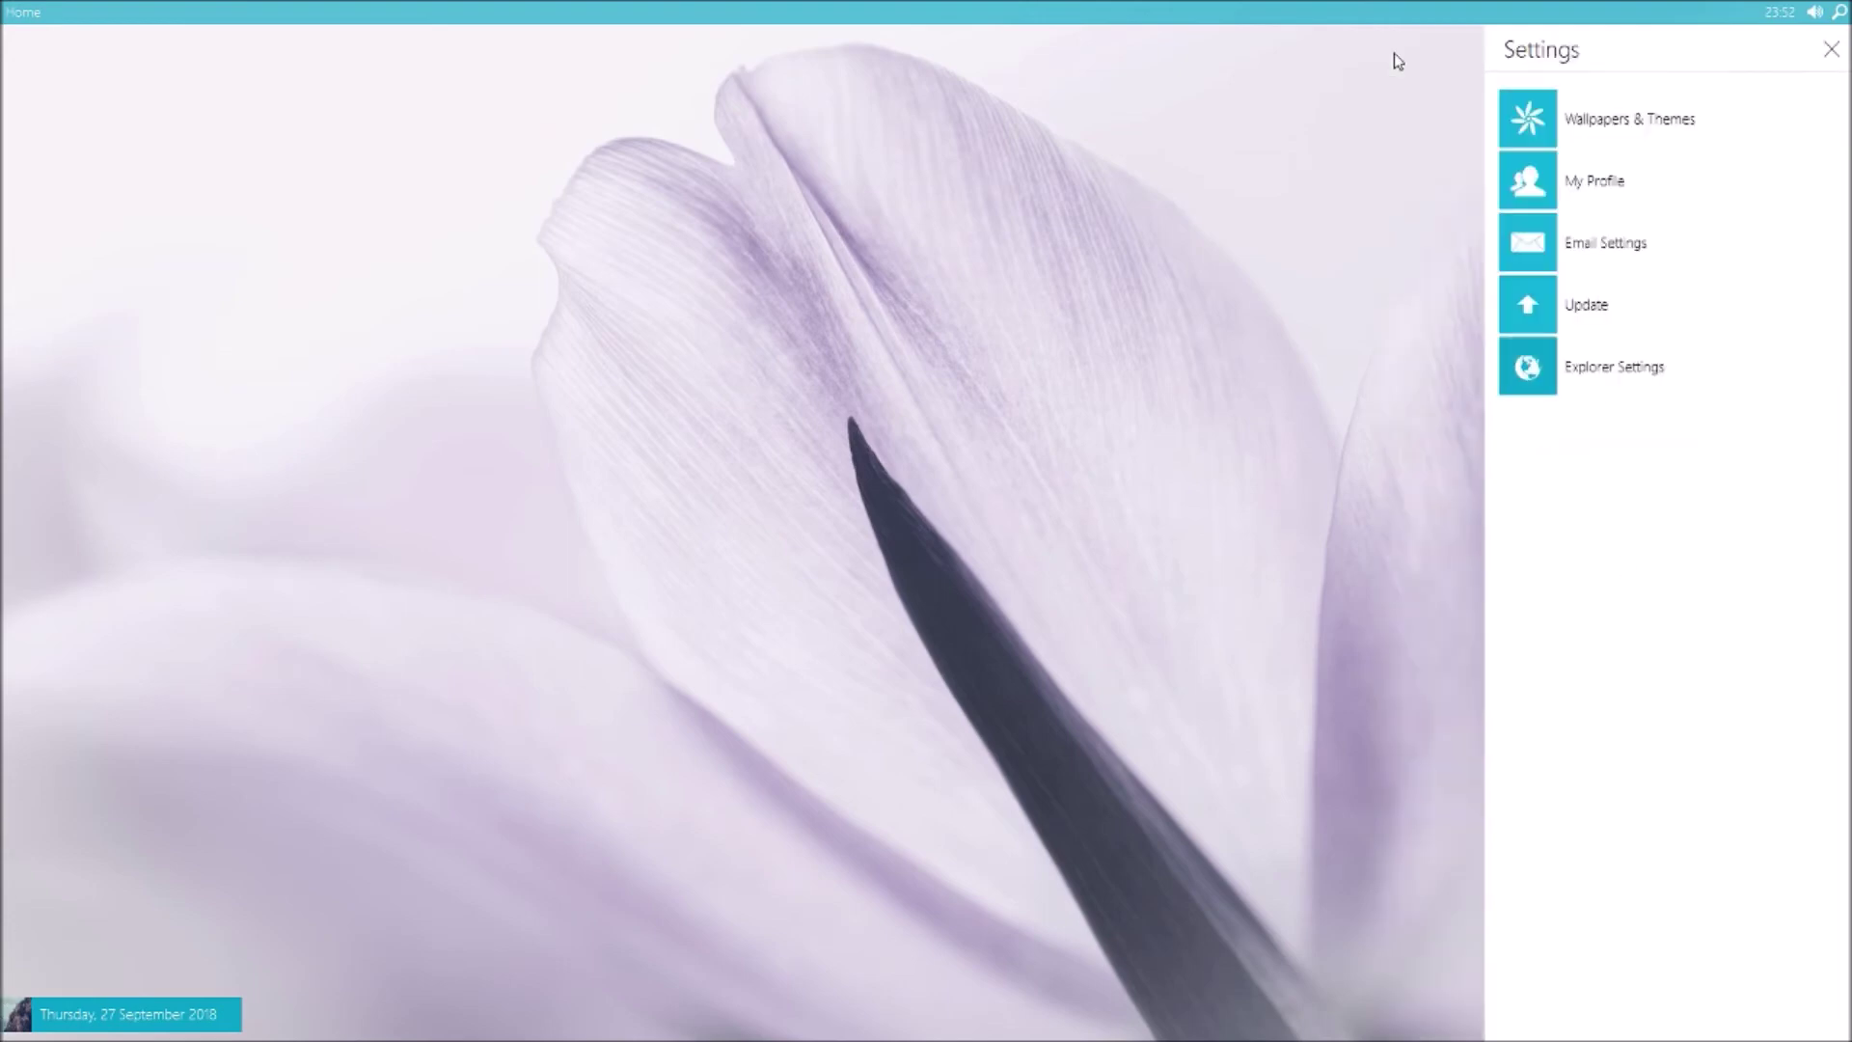
{"action": "left_click", "coordinate": [1546, 188]}
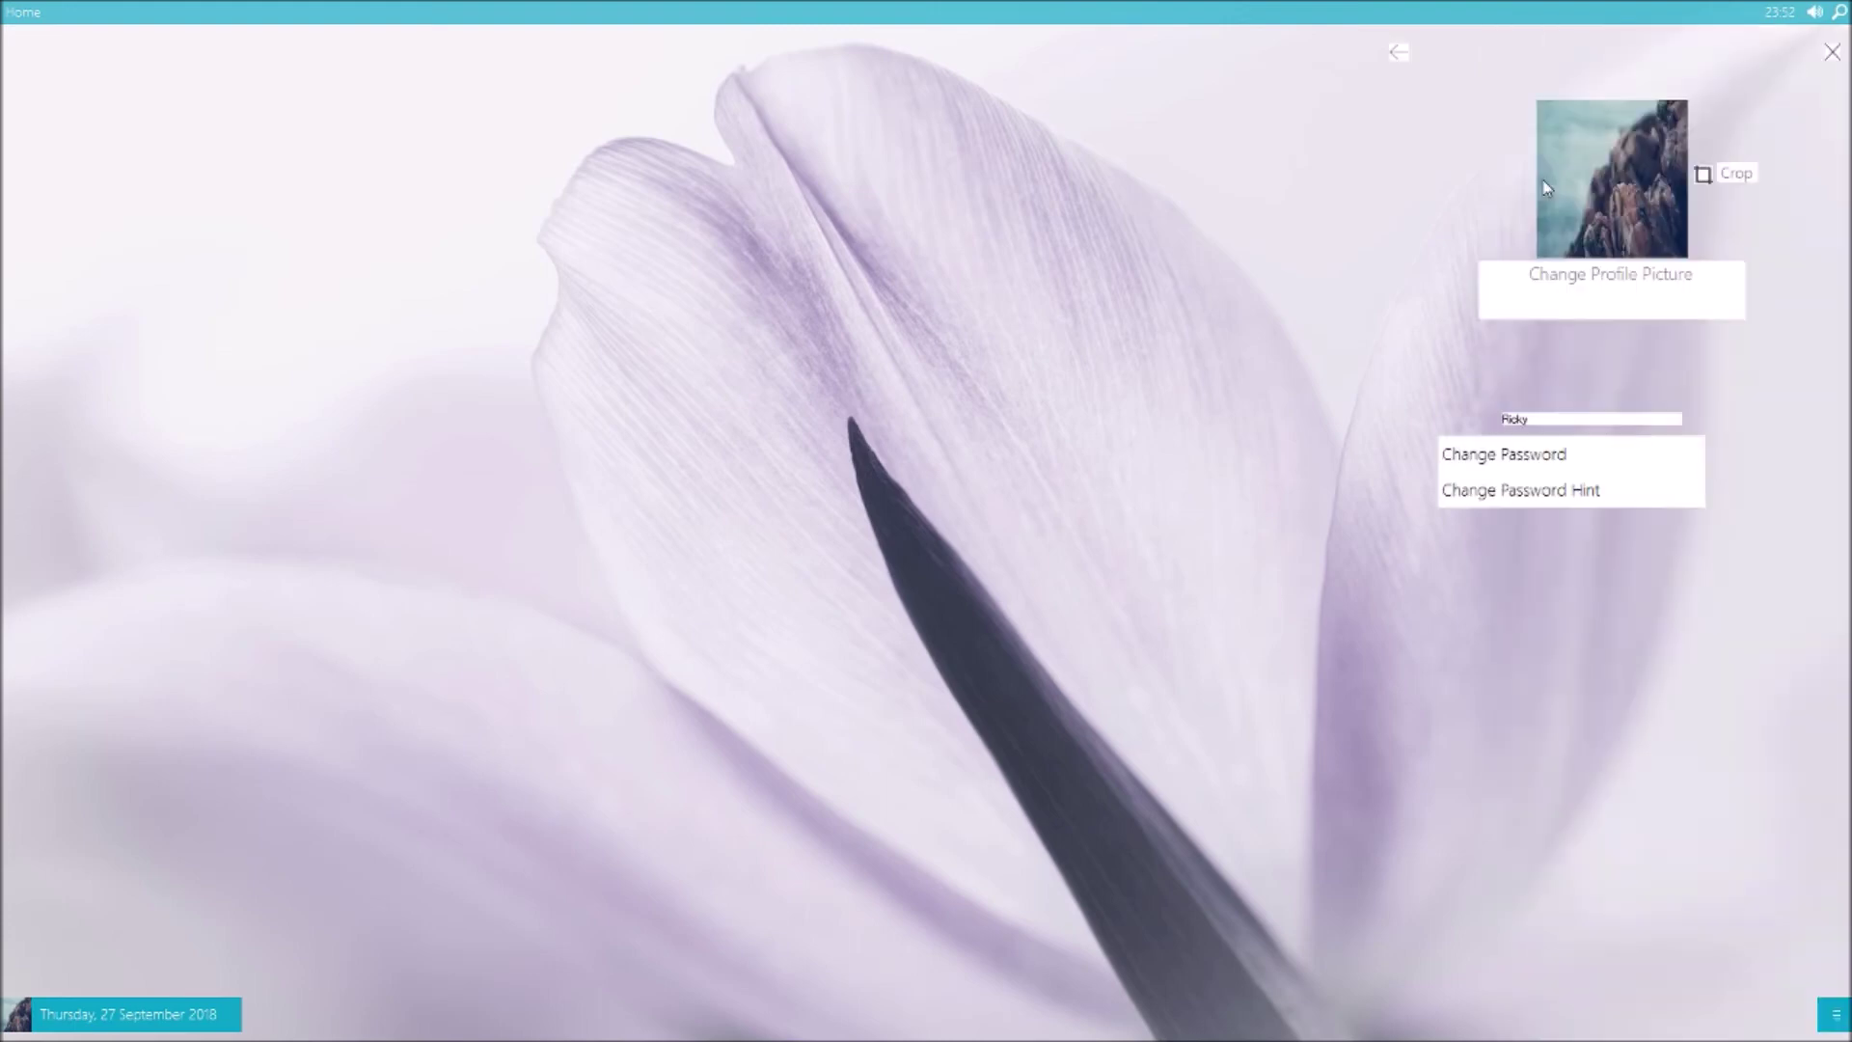
{"action": "left_click", "coordinate": [1704, 176]}
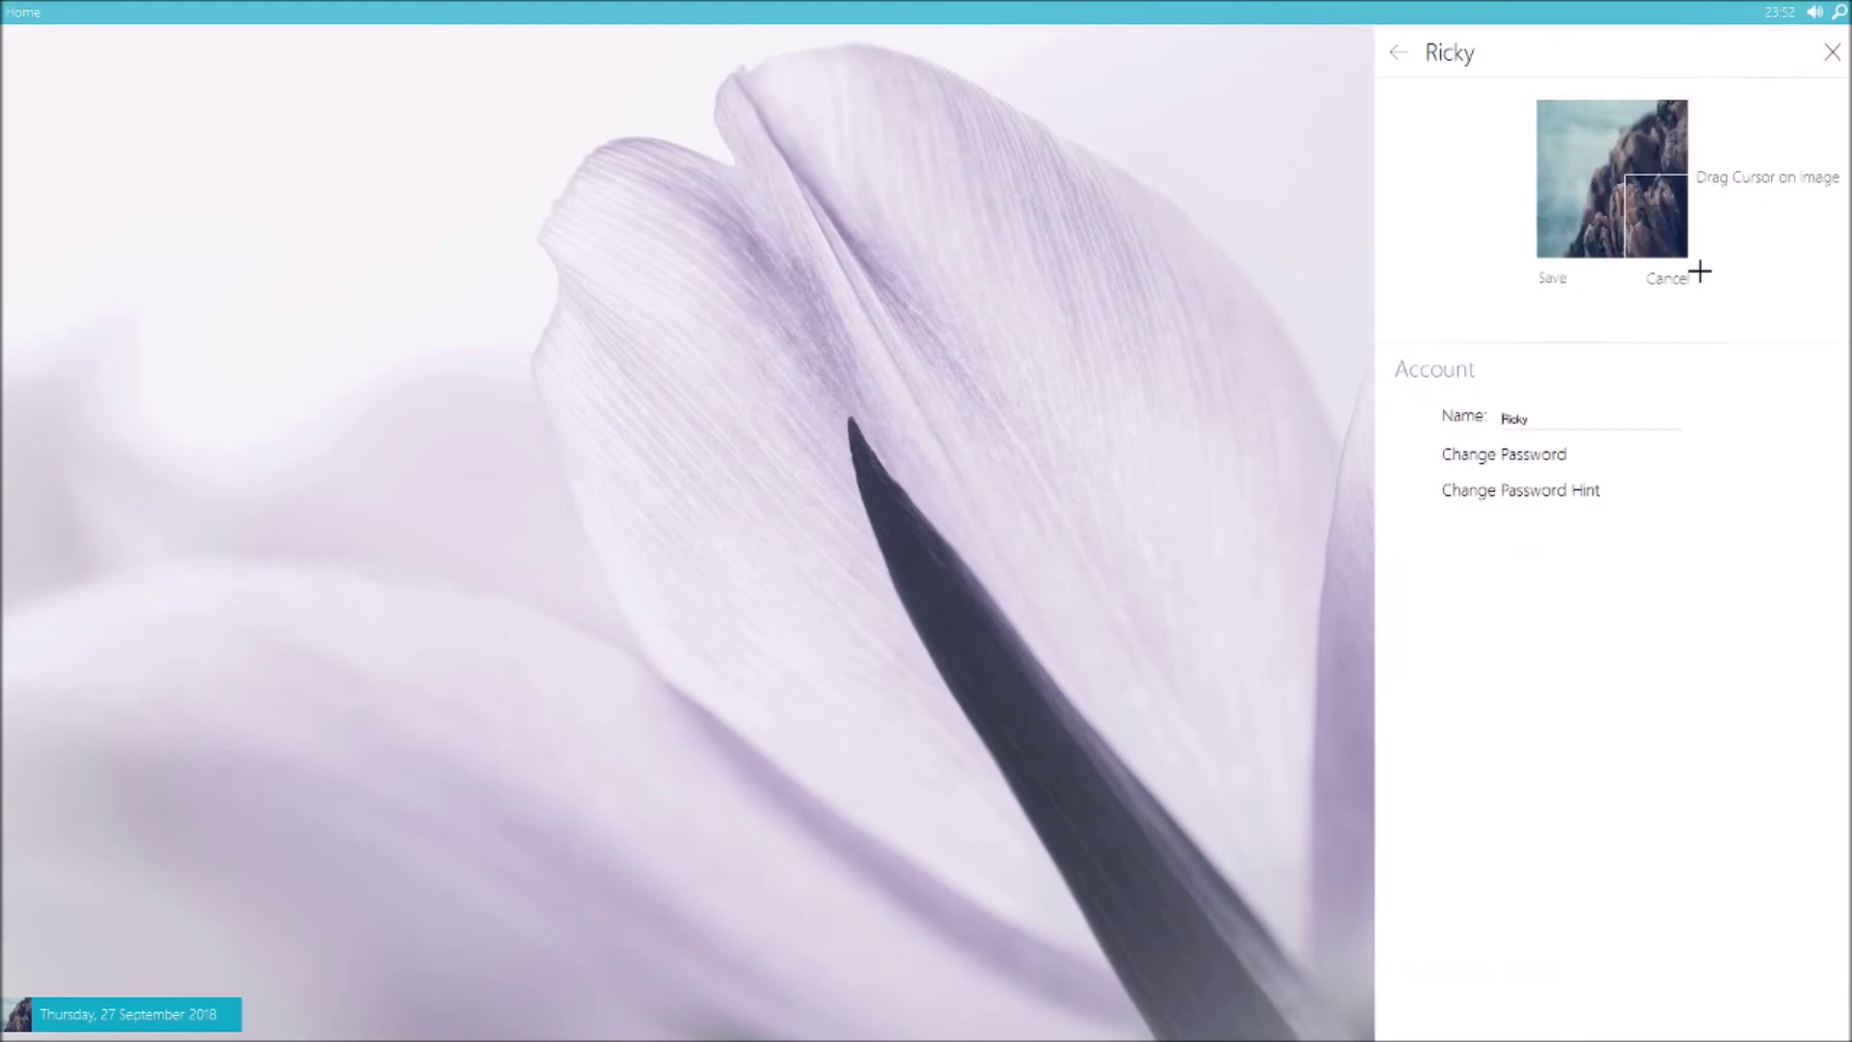
{"action": "left_click_drag", "start_coordinate": [1557, 124], "coordinate": [1662, 213]}
{"action": "left_click", "coordinate": [1554, 280]}
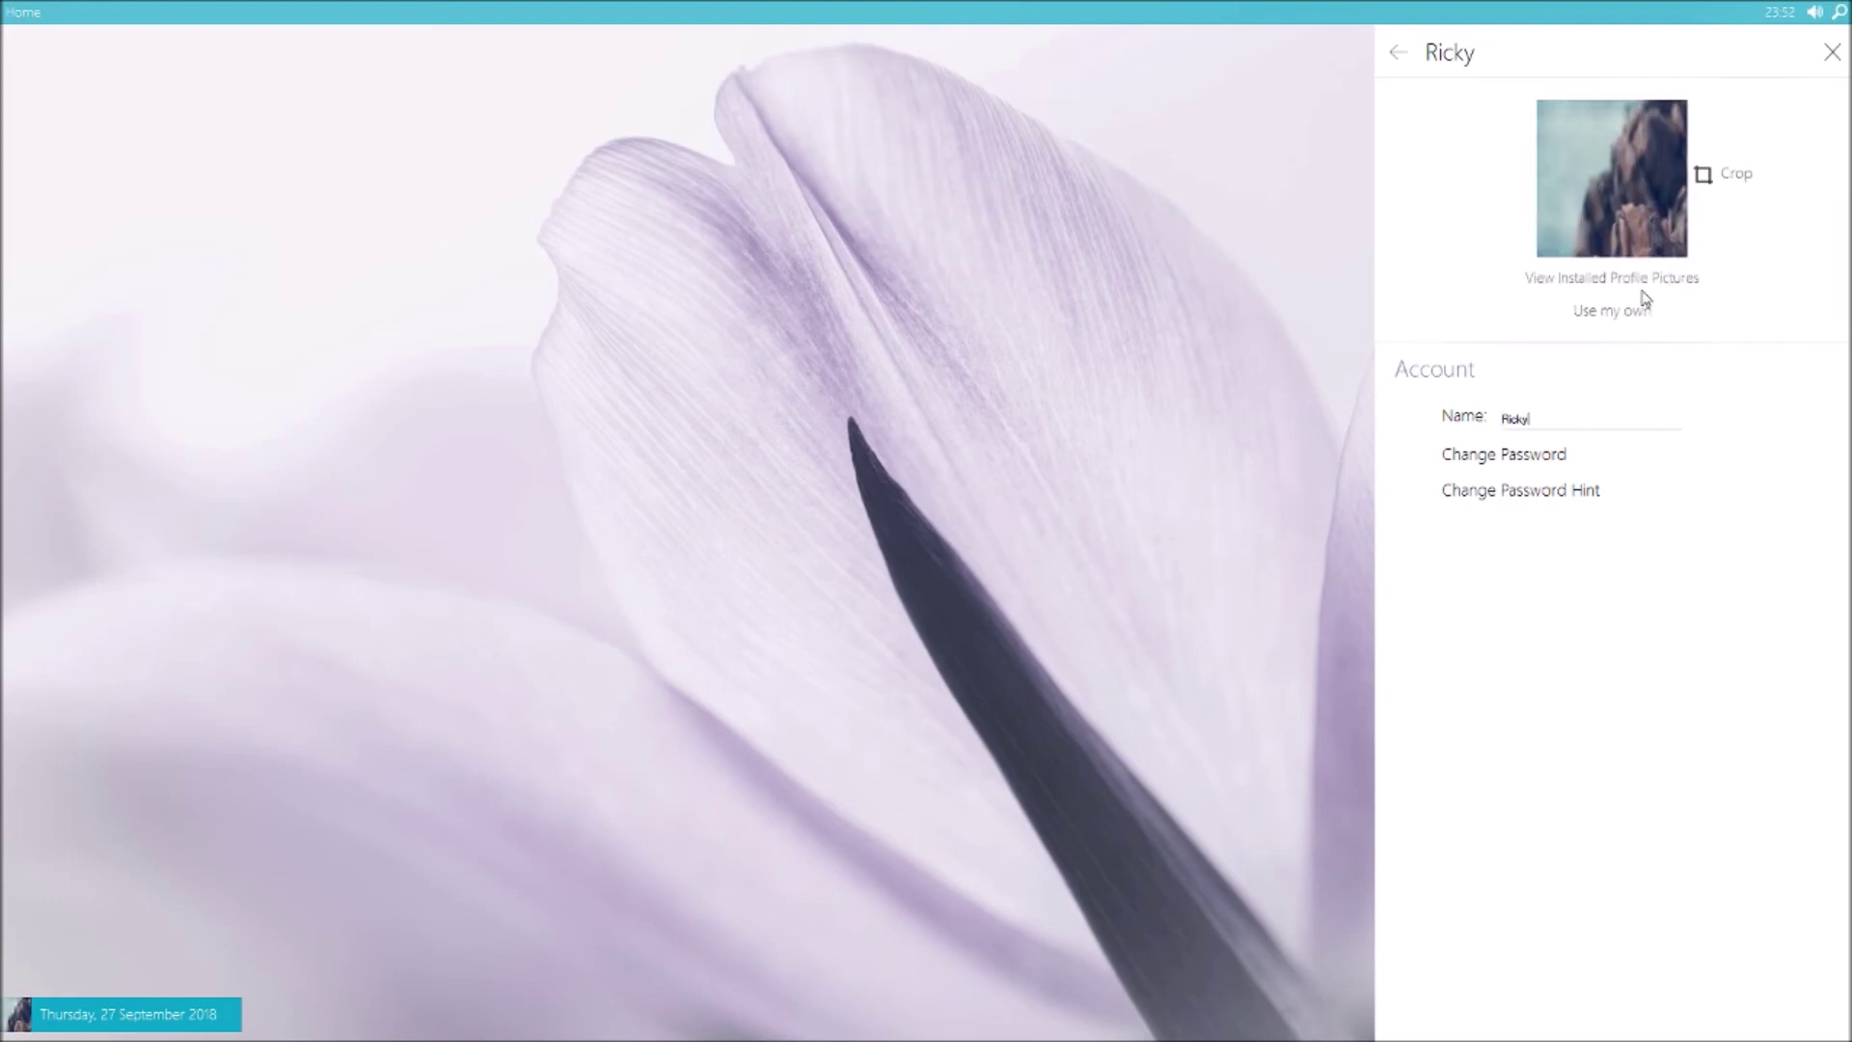
Try the dark hills and yellow petals wallpapers, apply the mountain and pine forest wallpaper, and close the settings
{"action": "left_click", "coordinate": [1402, 60]}
{"action": "left_click", "coordinate": [1538, 128]}
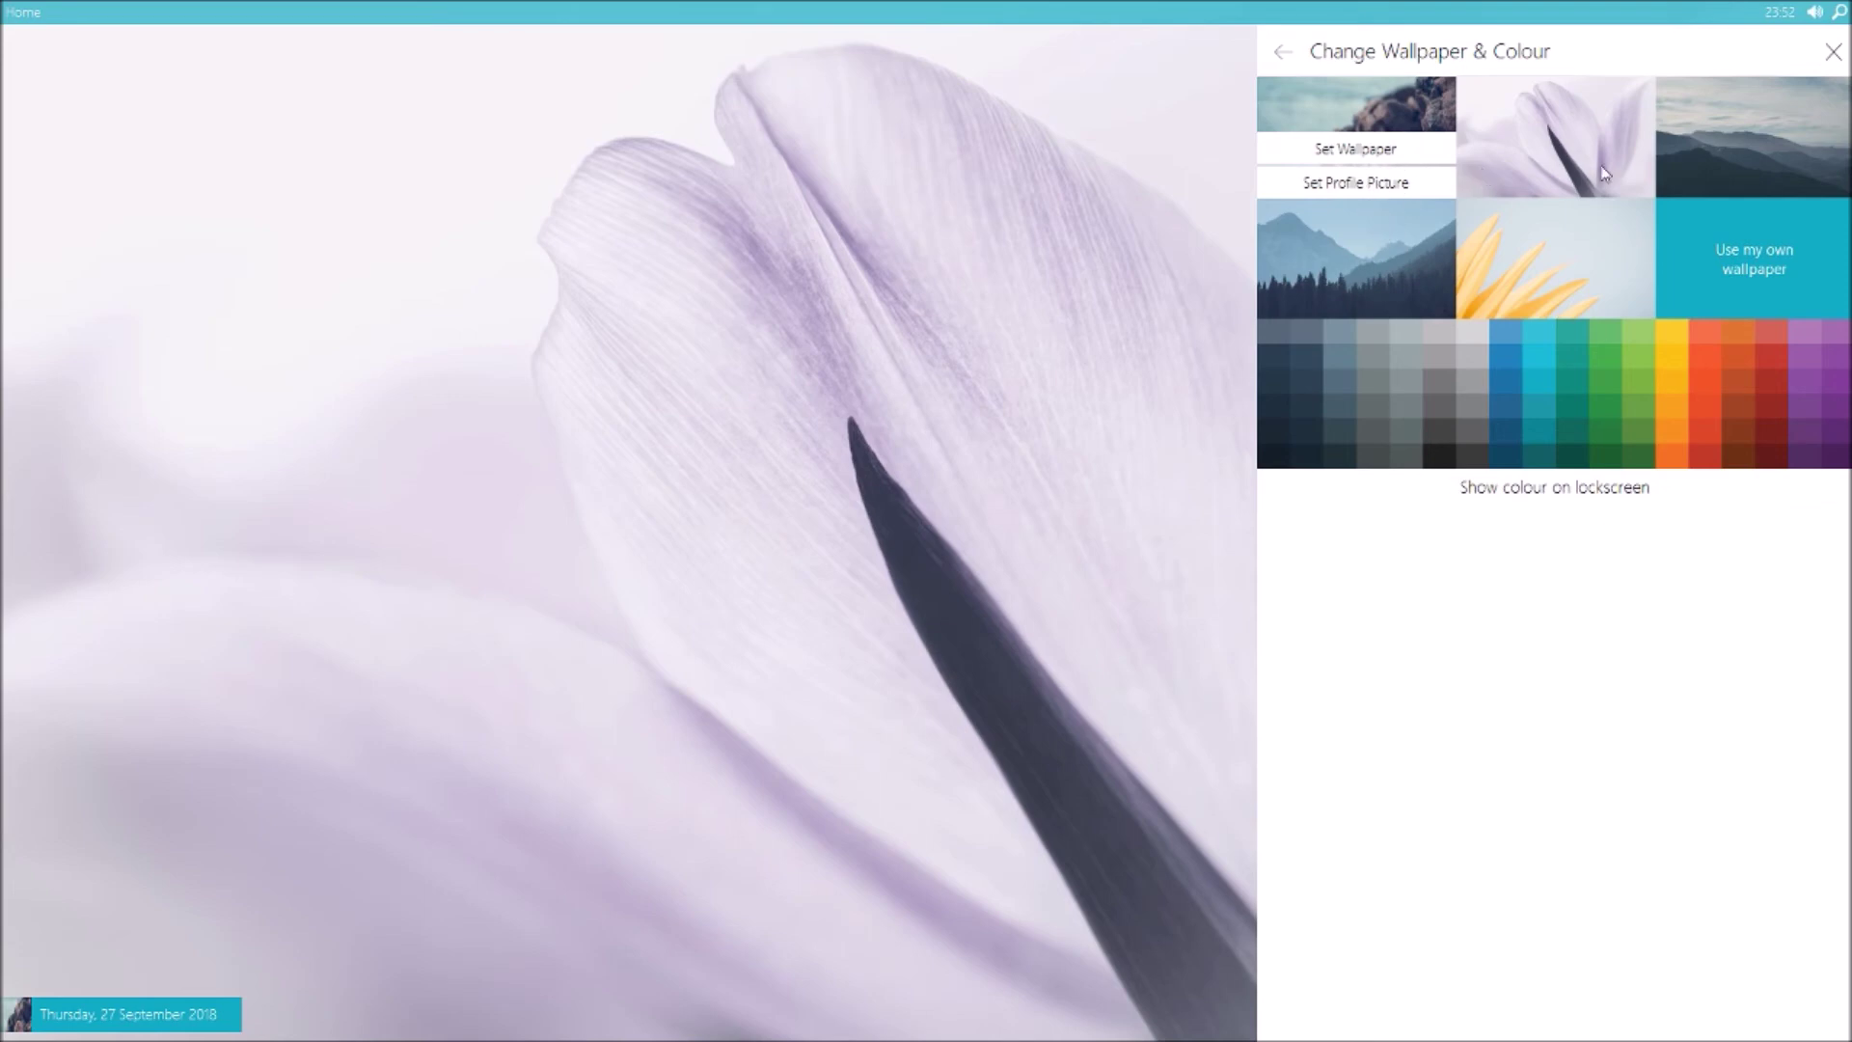
{"action": "left_click", "coordinate": [1548, 151]}
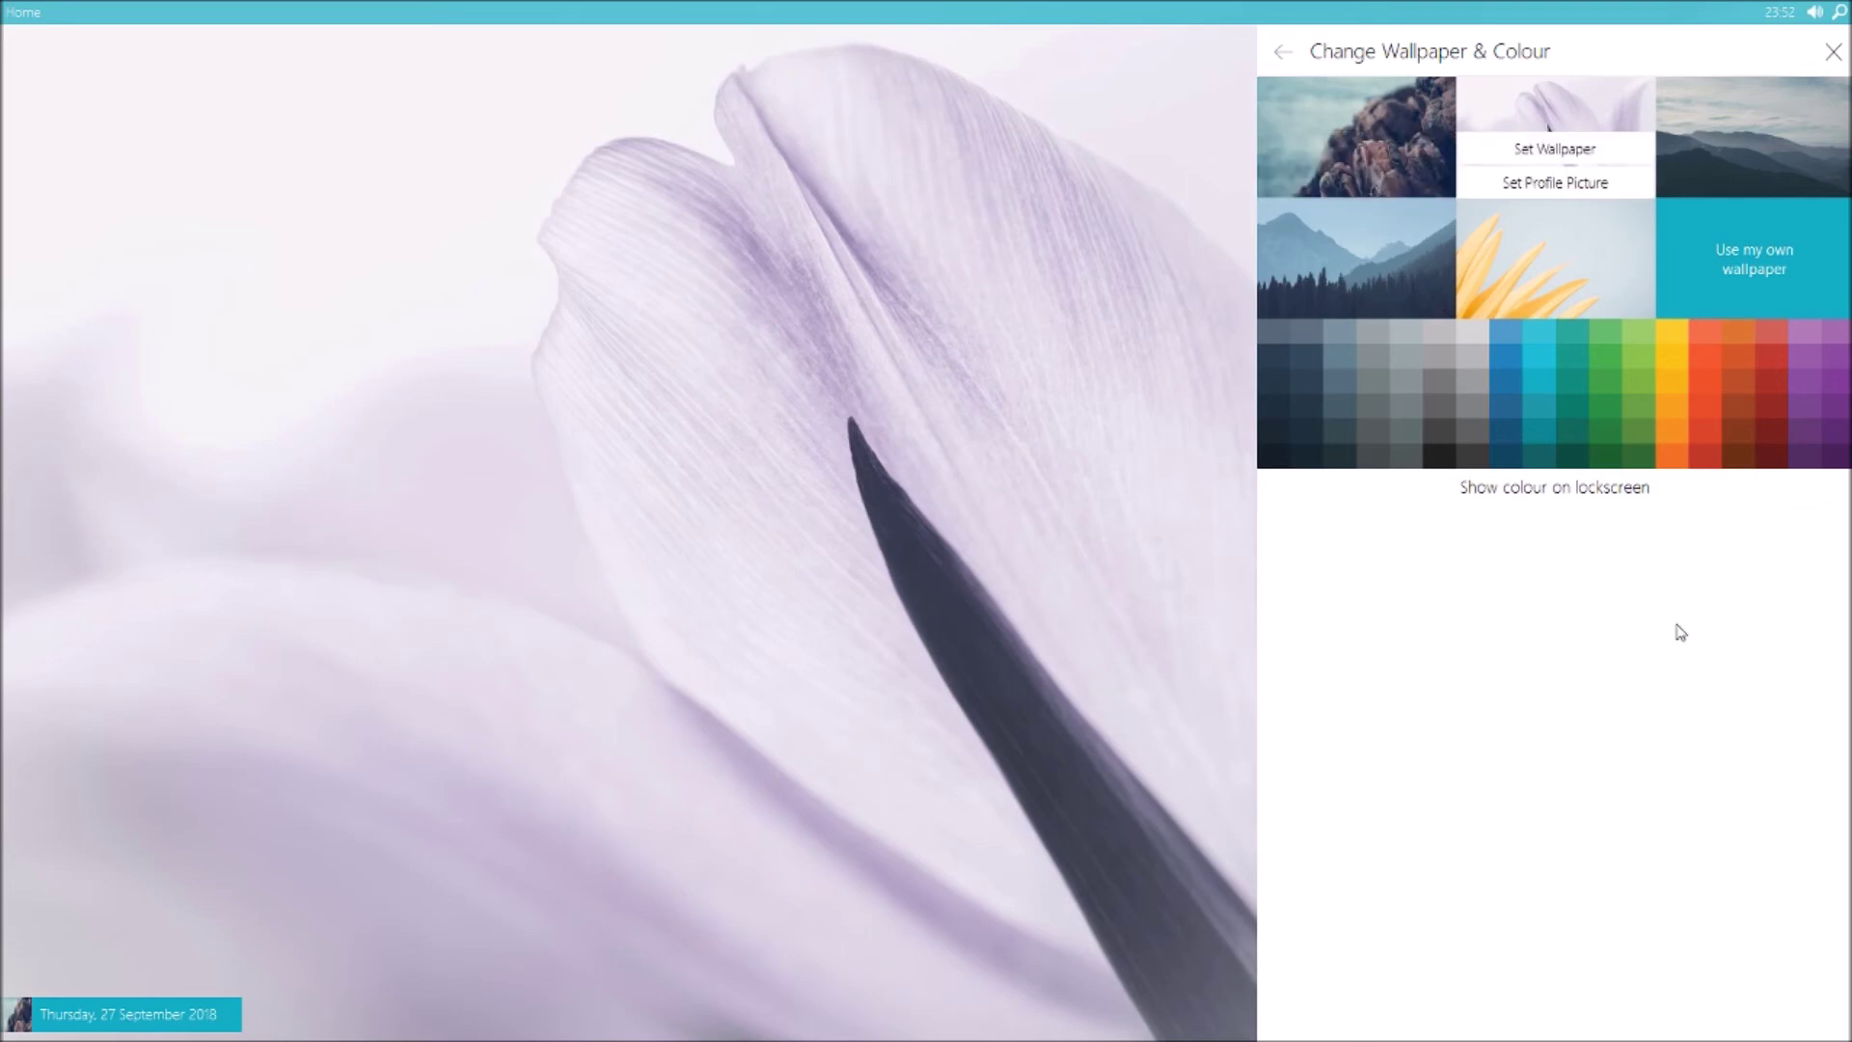
{"action": "left_click", "coordinate": [1735, 152]}
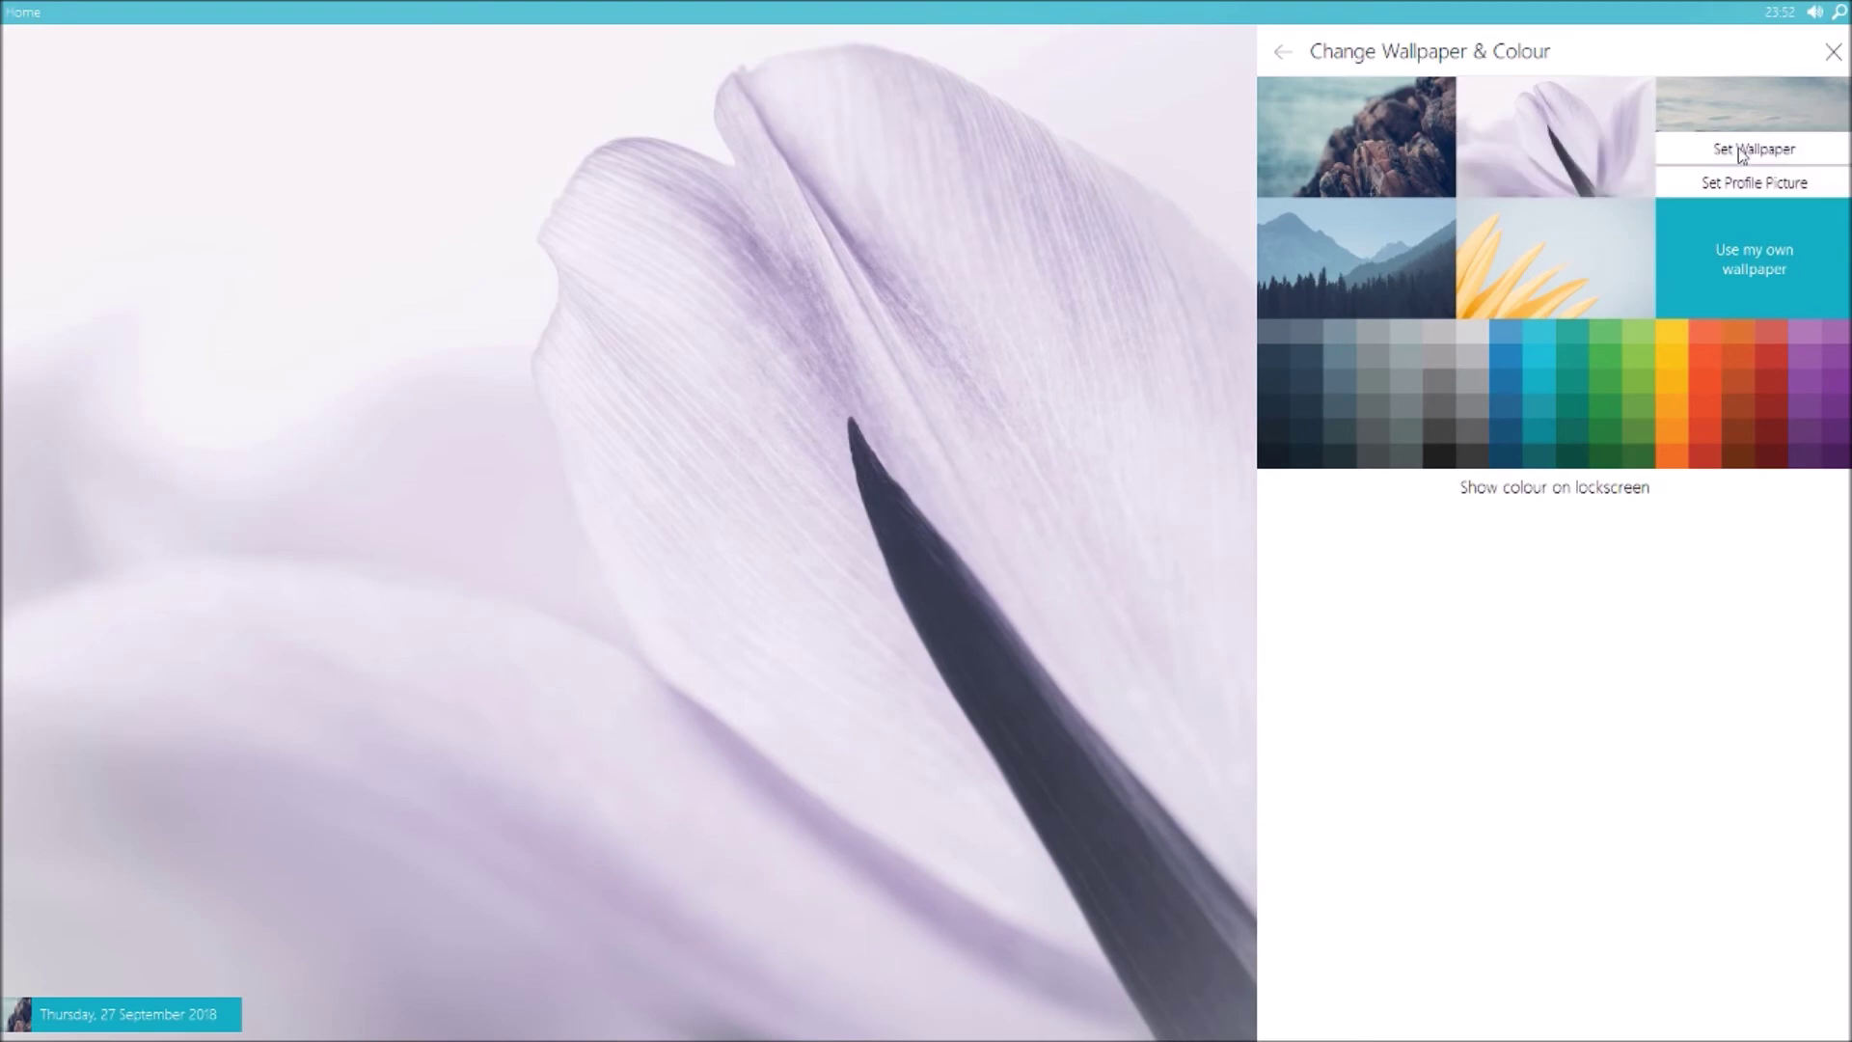
{"action": "left_click", "coordinate": [1738, 148]}
{"action": "left_click", "coordinate": [1546, 286]}
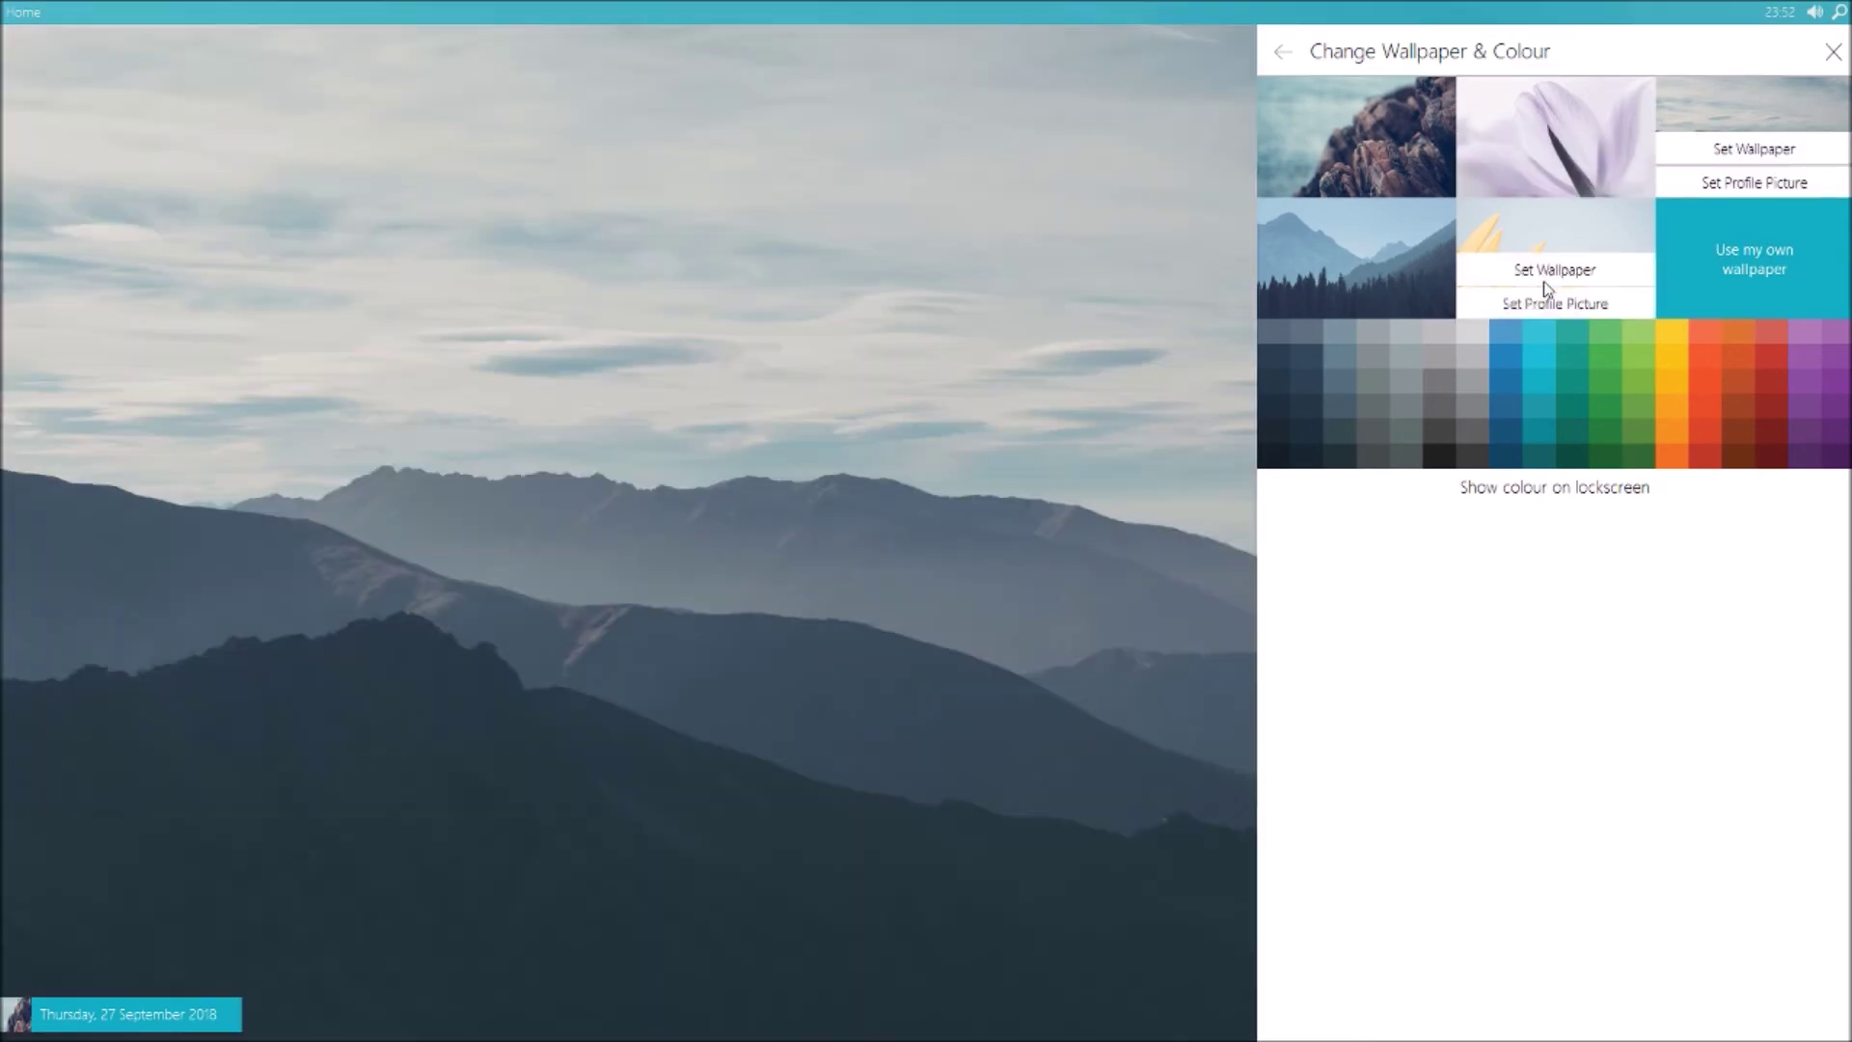
{"action": "left_click", "coordinate": [1538, 274]}
{"action": "left_click", "coordinate": [1395, 283]}
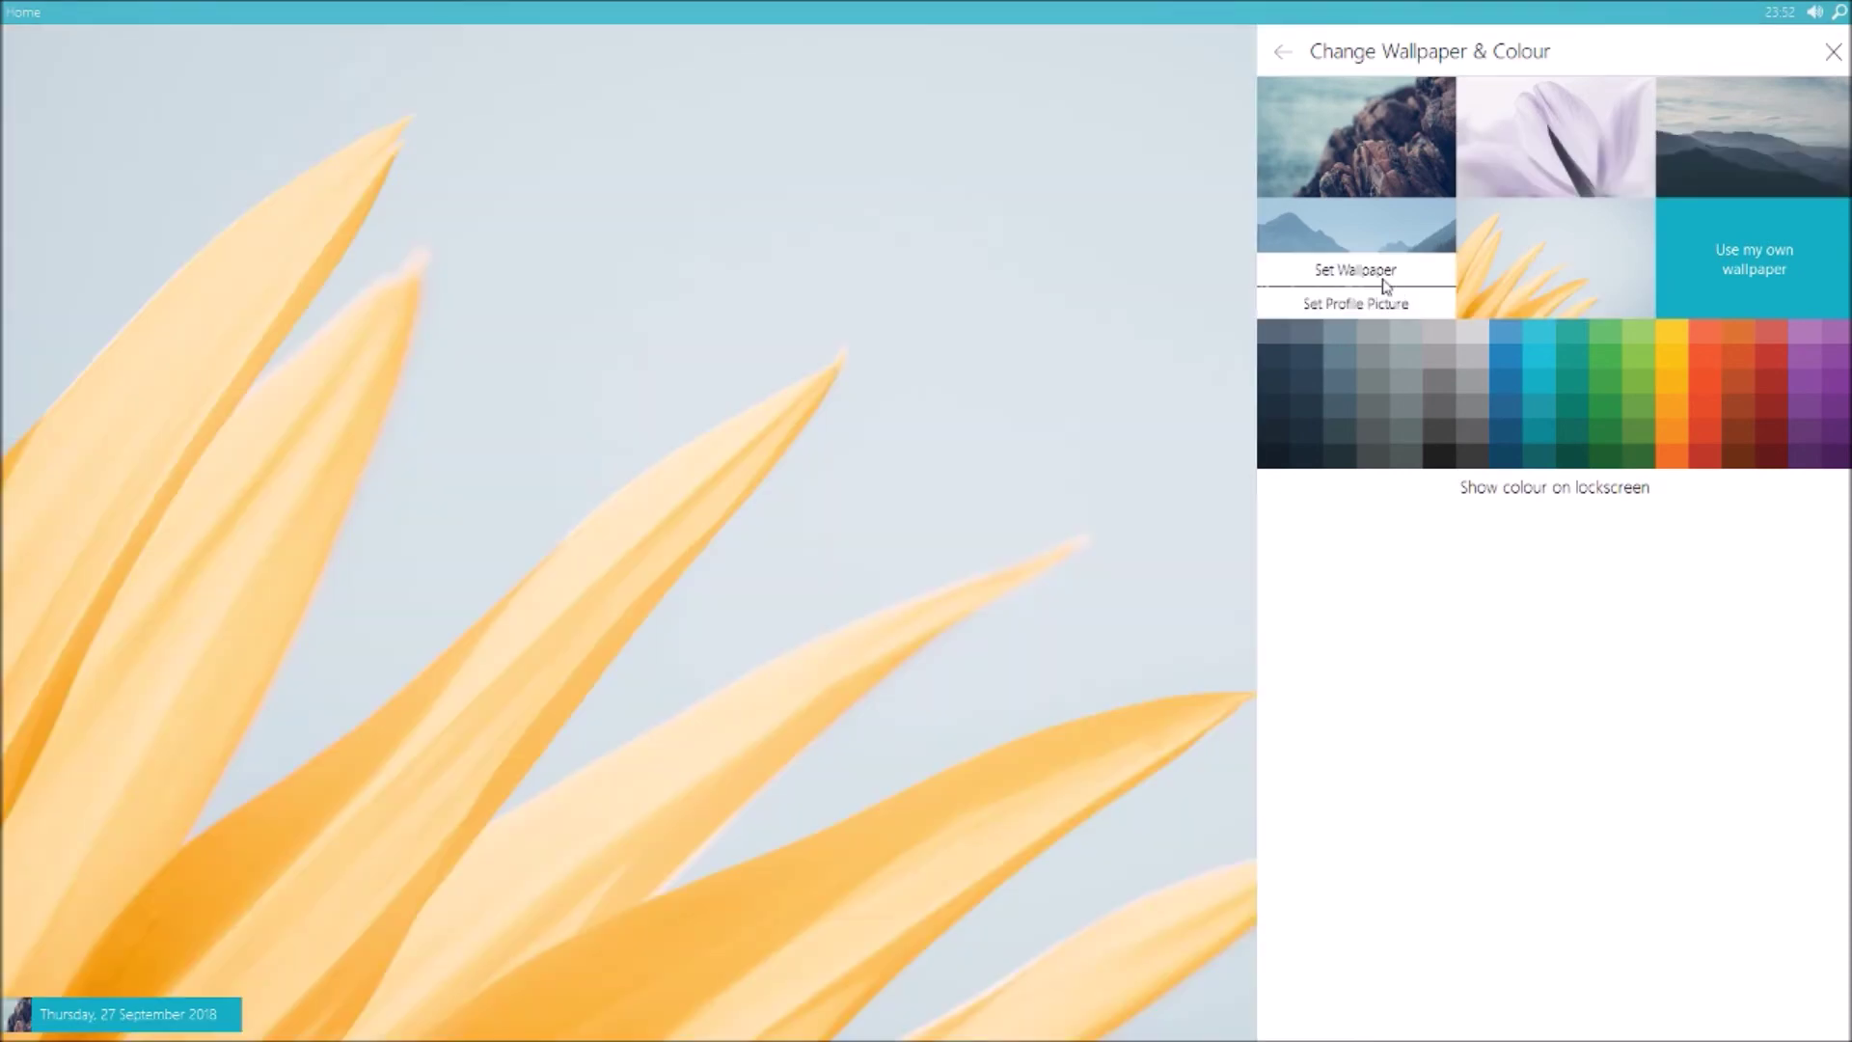
{"action": "left_click", "coordinate": [1377, 277]}
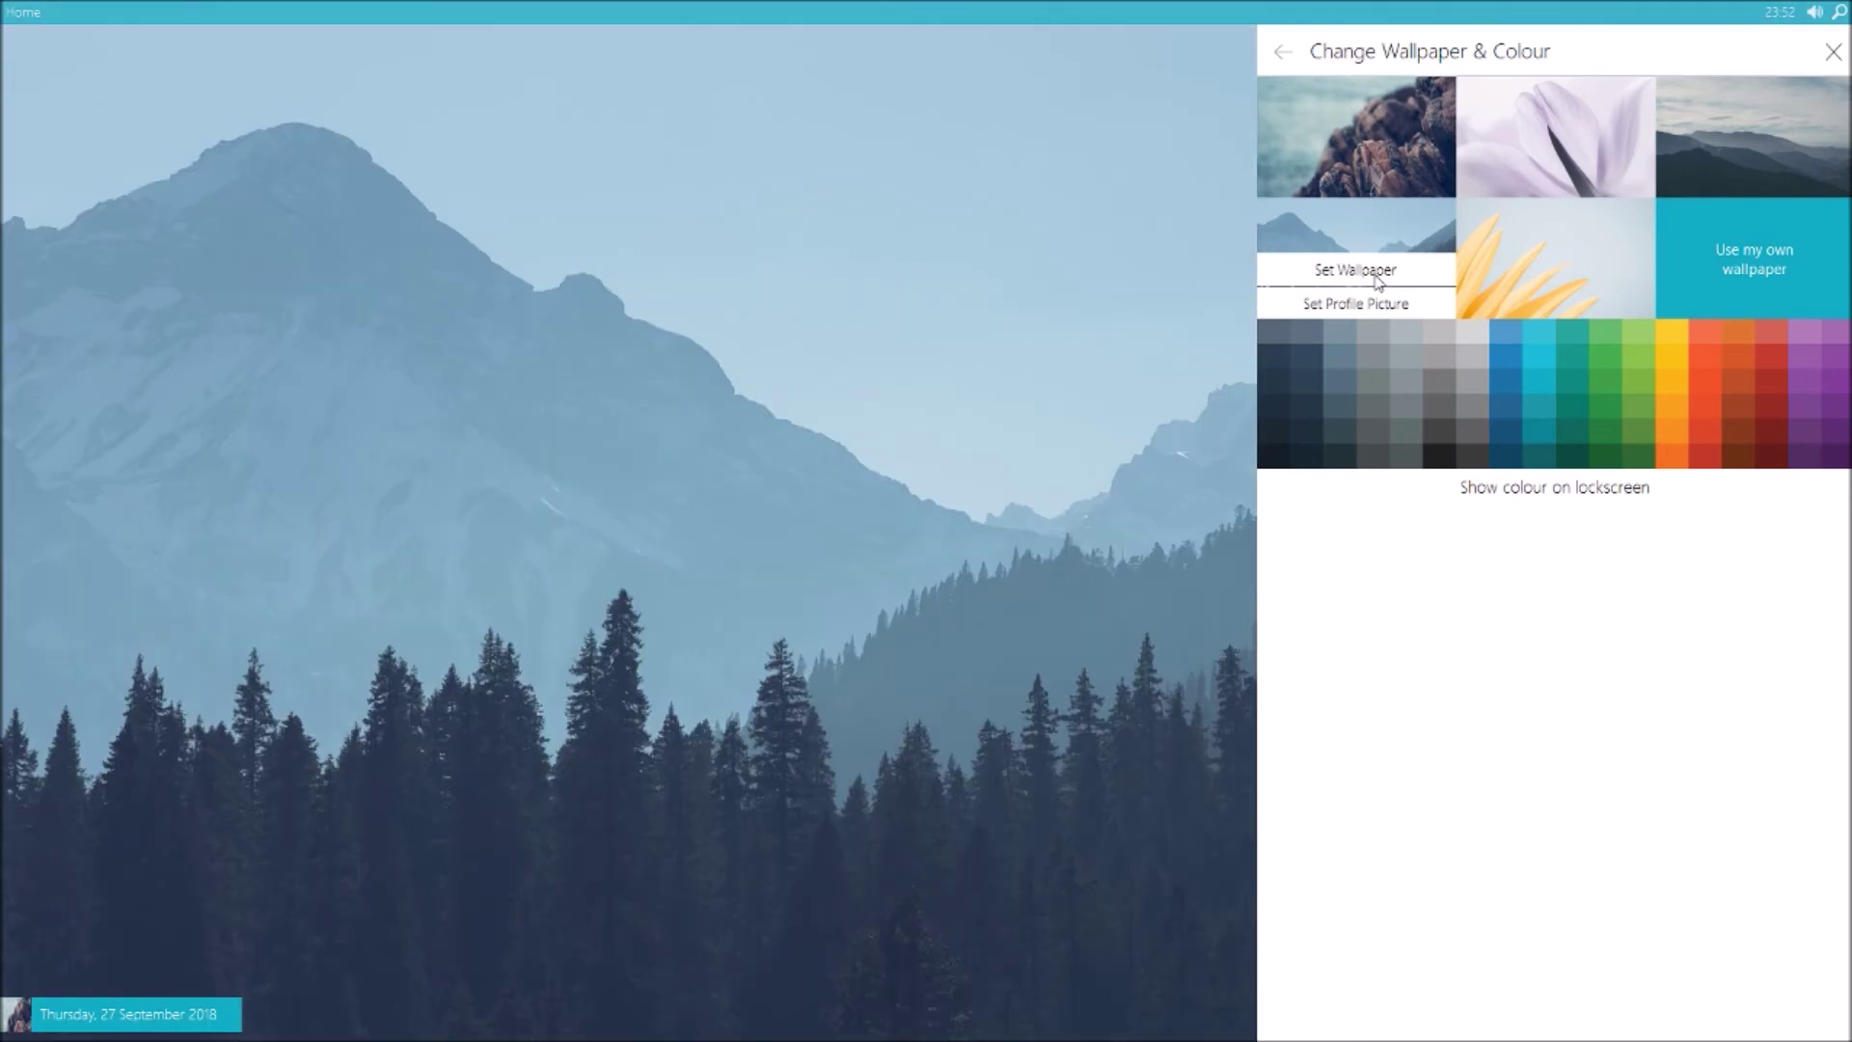
{"action": "left_click", "coordinate": [1282, 55]}
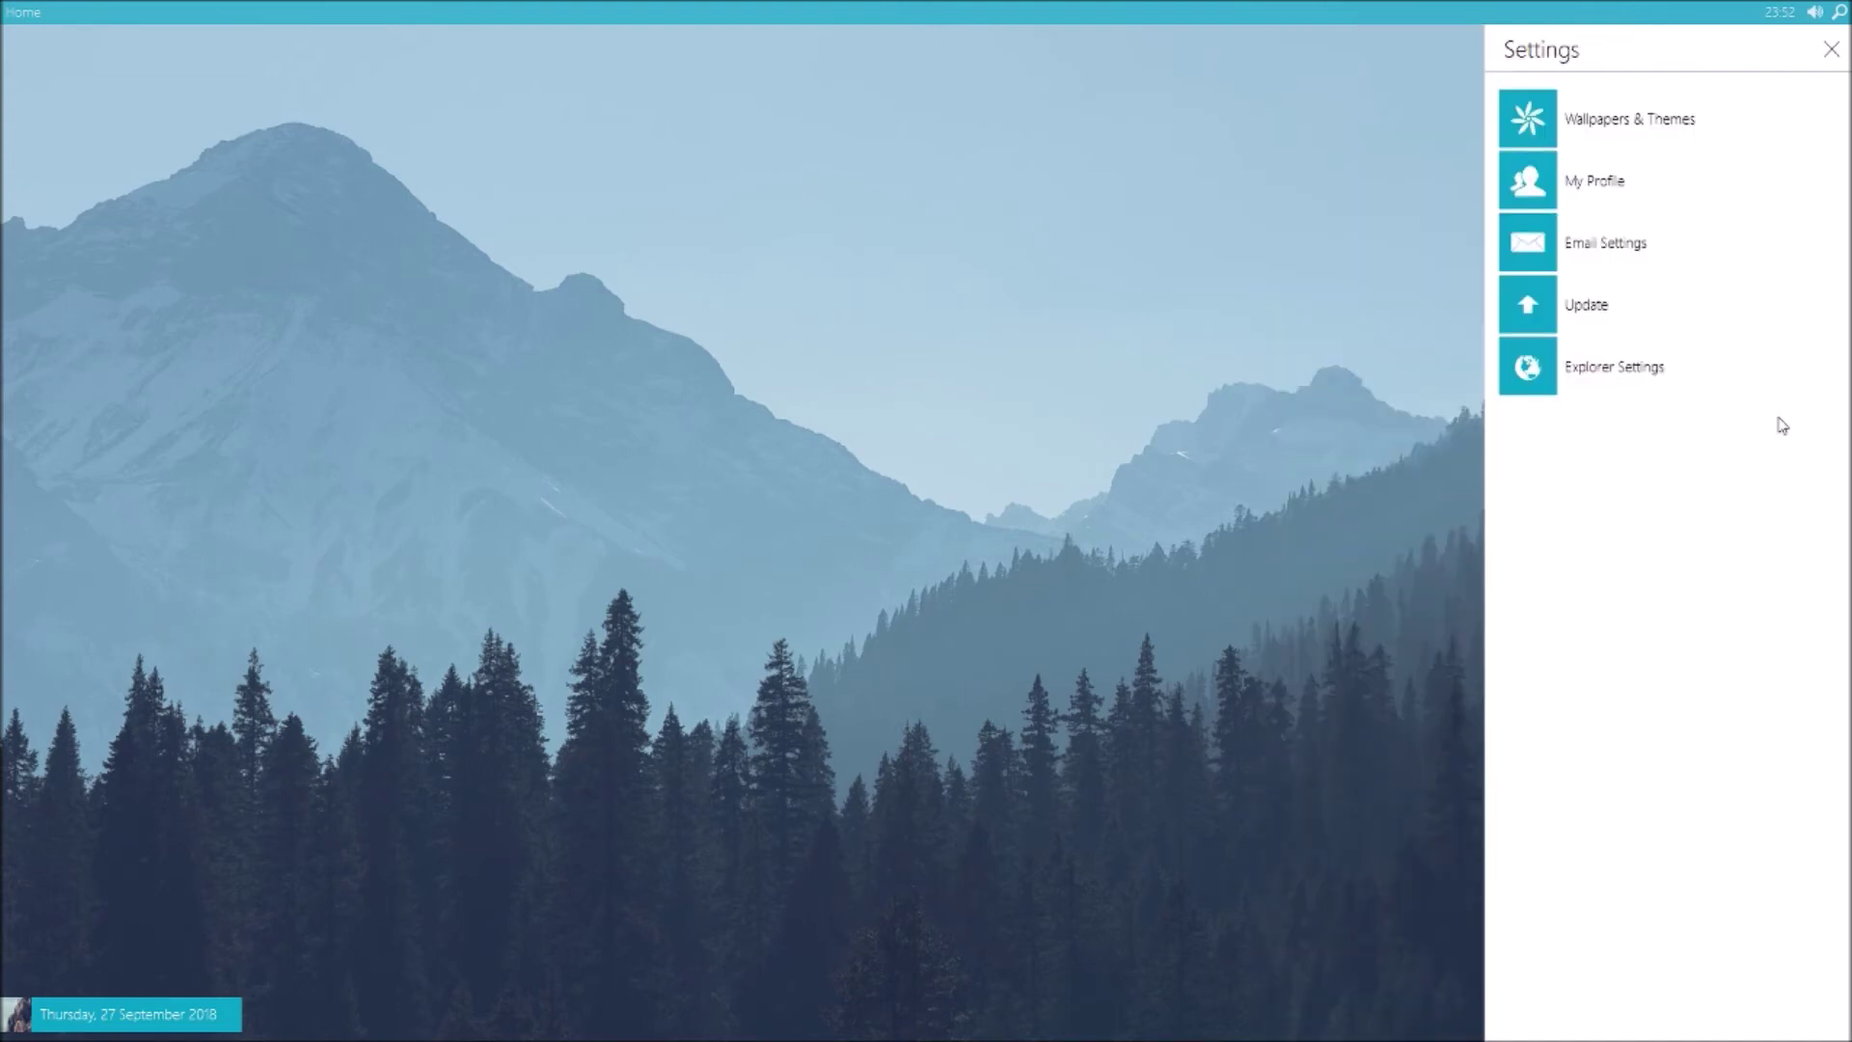
{"action": "left_click", "coordinate": [1831, 49]}
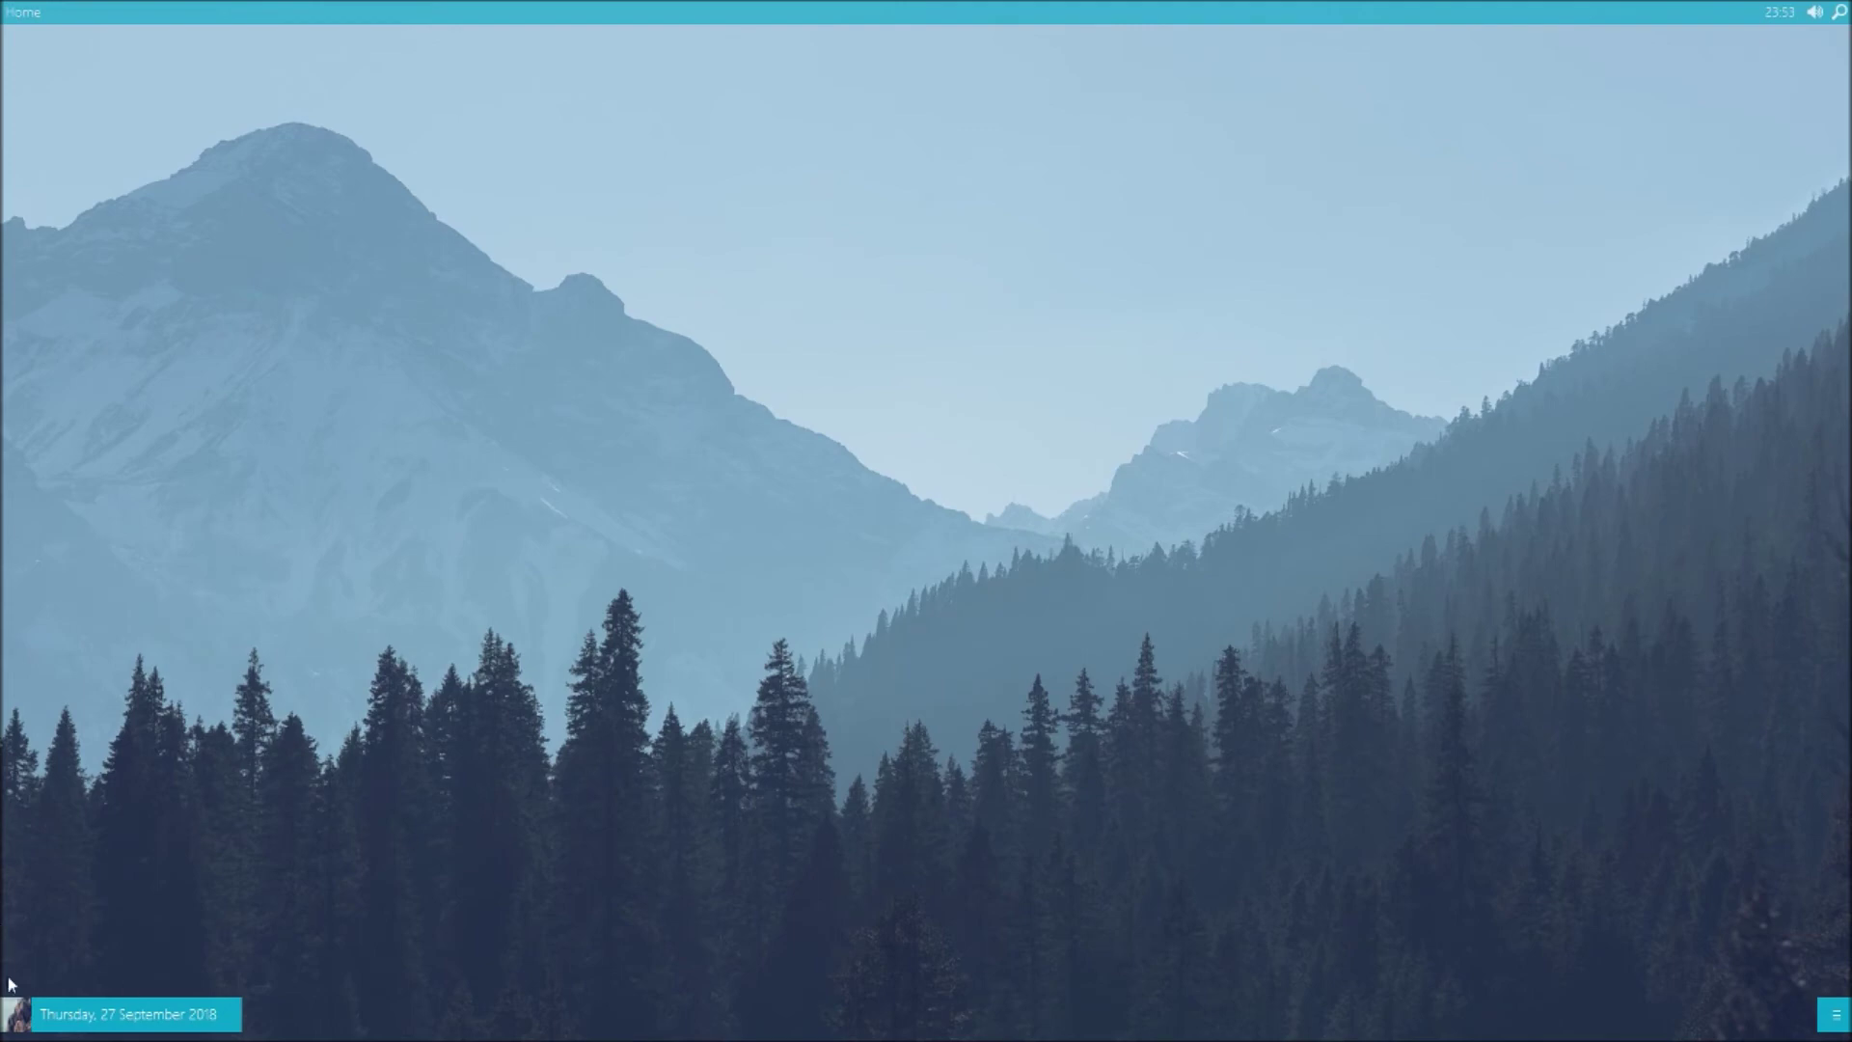
Launch Explorer and try to open the address jrmtechnologies.com
{"action": "left_click", "coordinate": [14, 1013]}
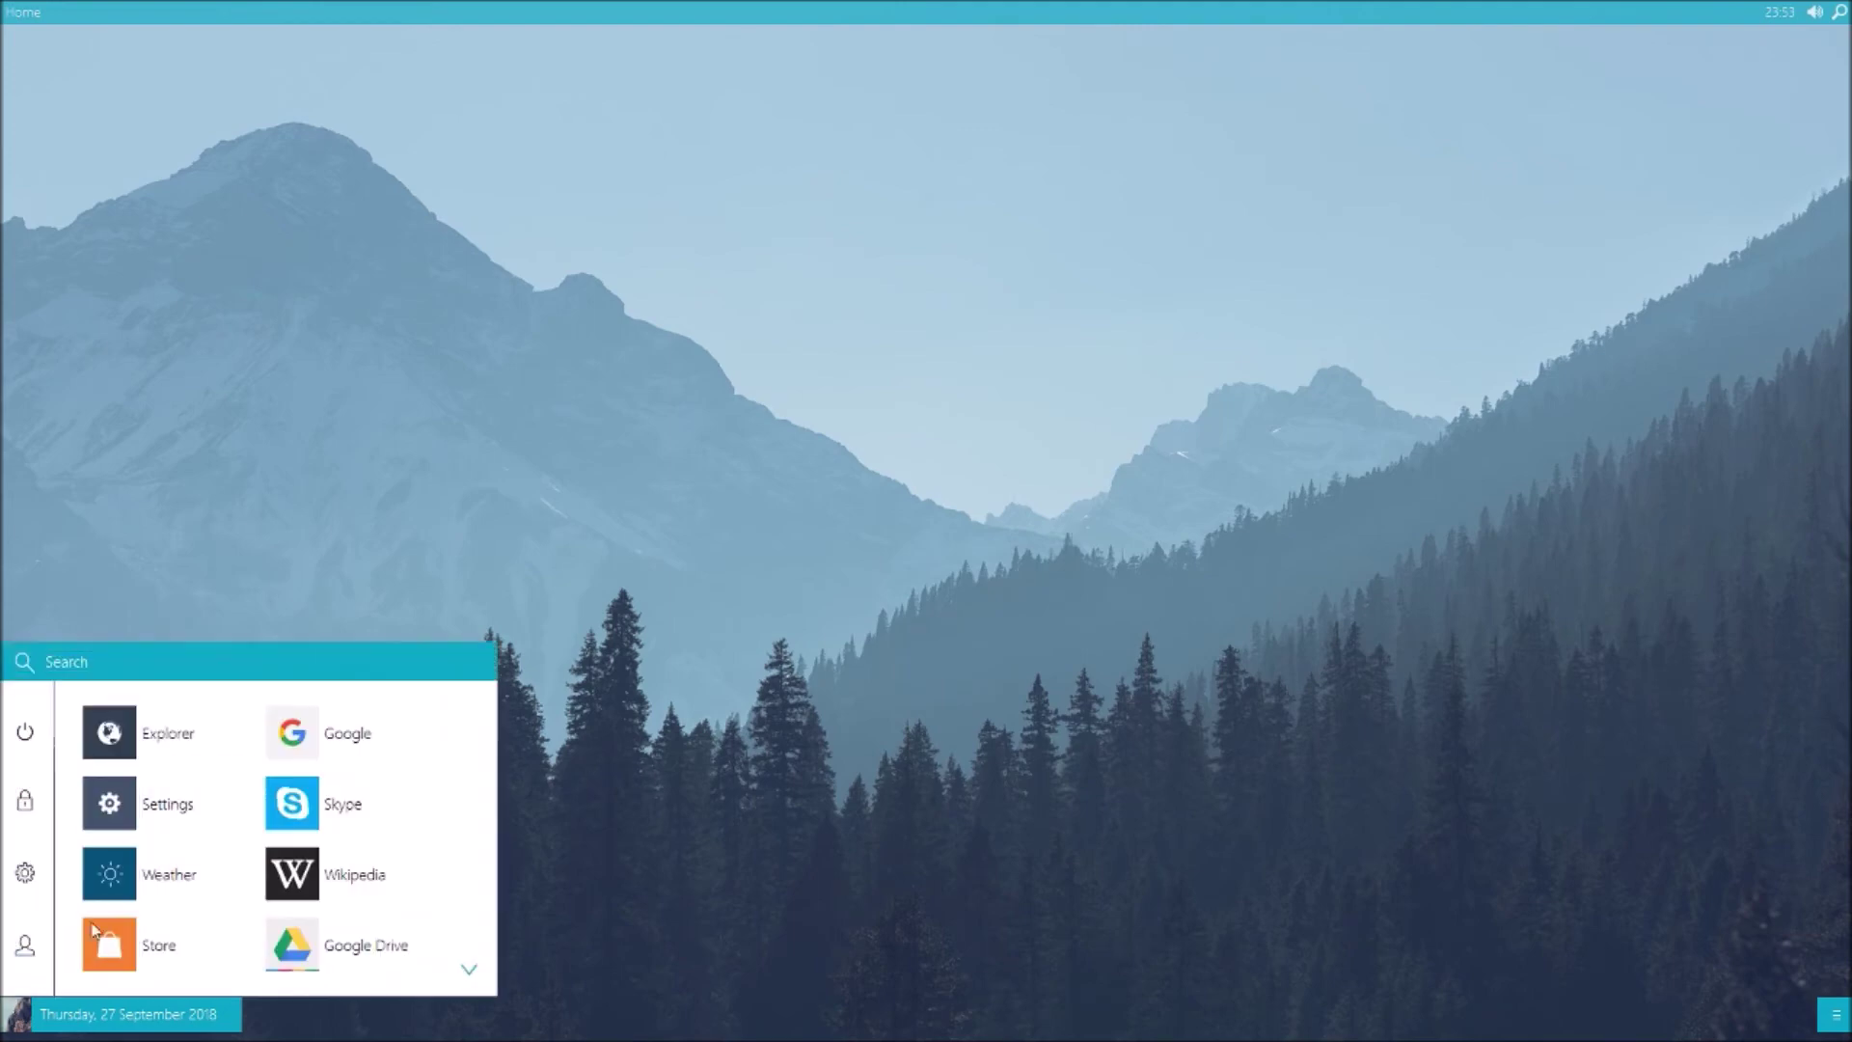
{"action": "left_click", "coordinate": [109, 738]}
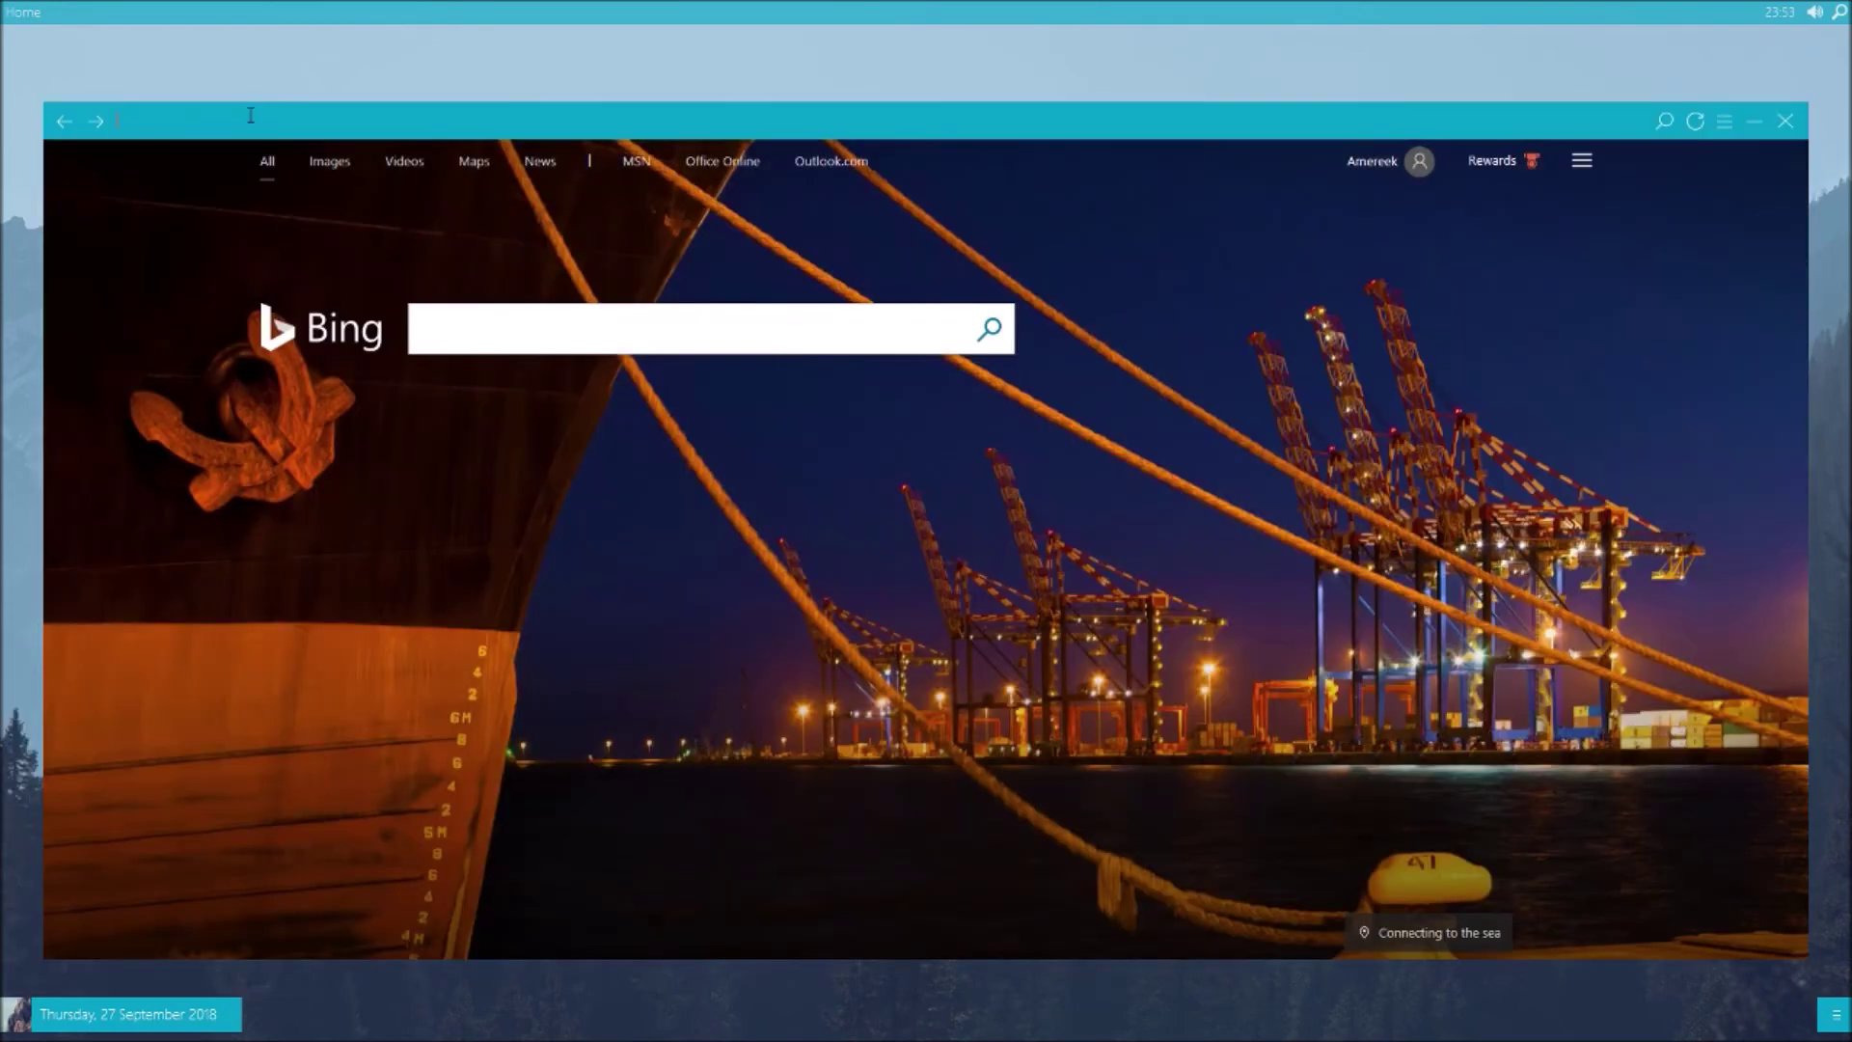
{"action": "left_click", "coordinate": [251, 116]}
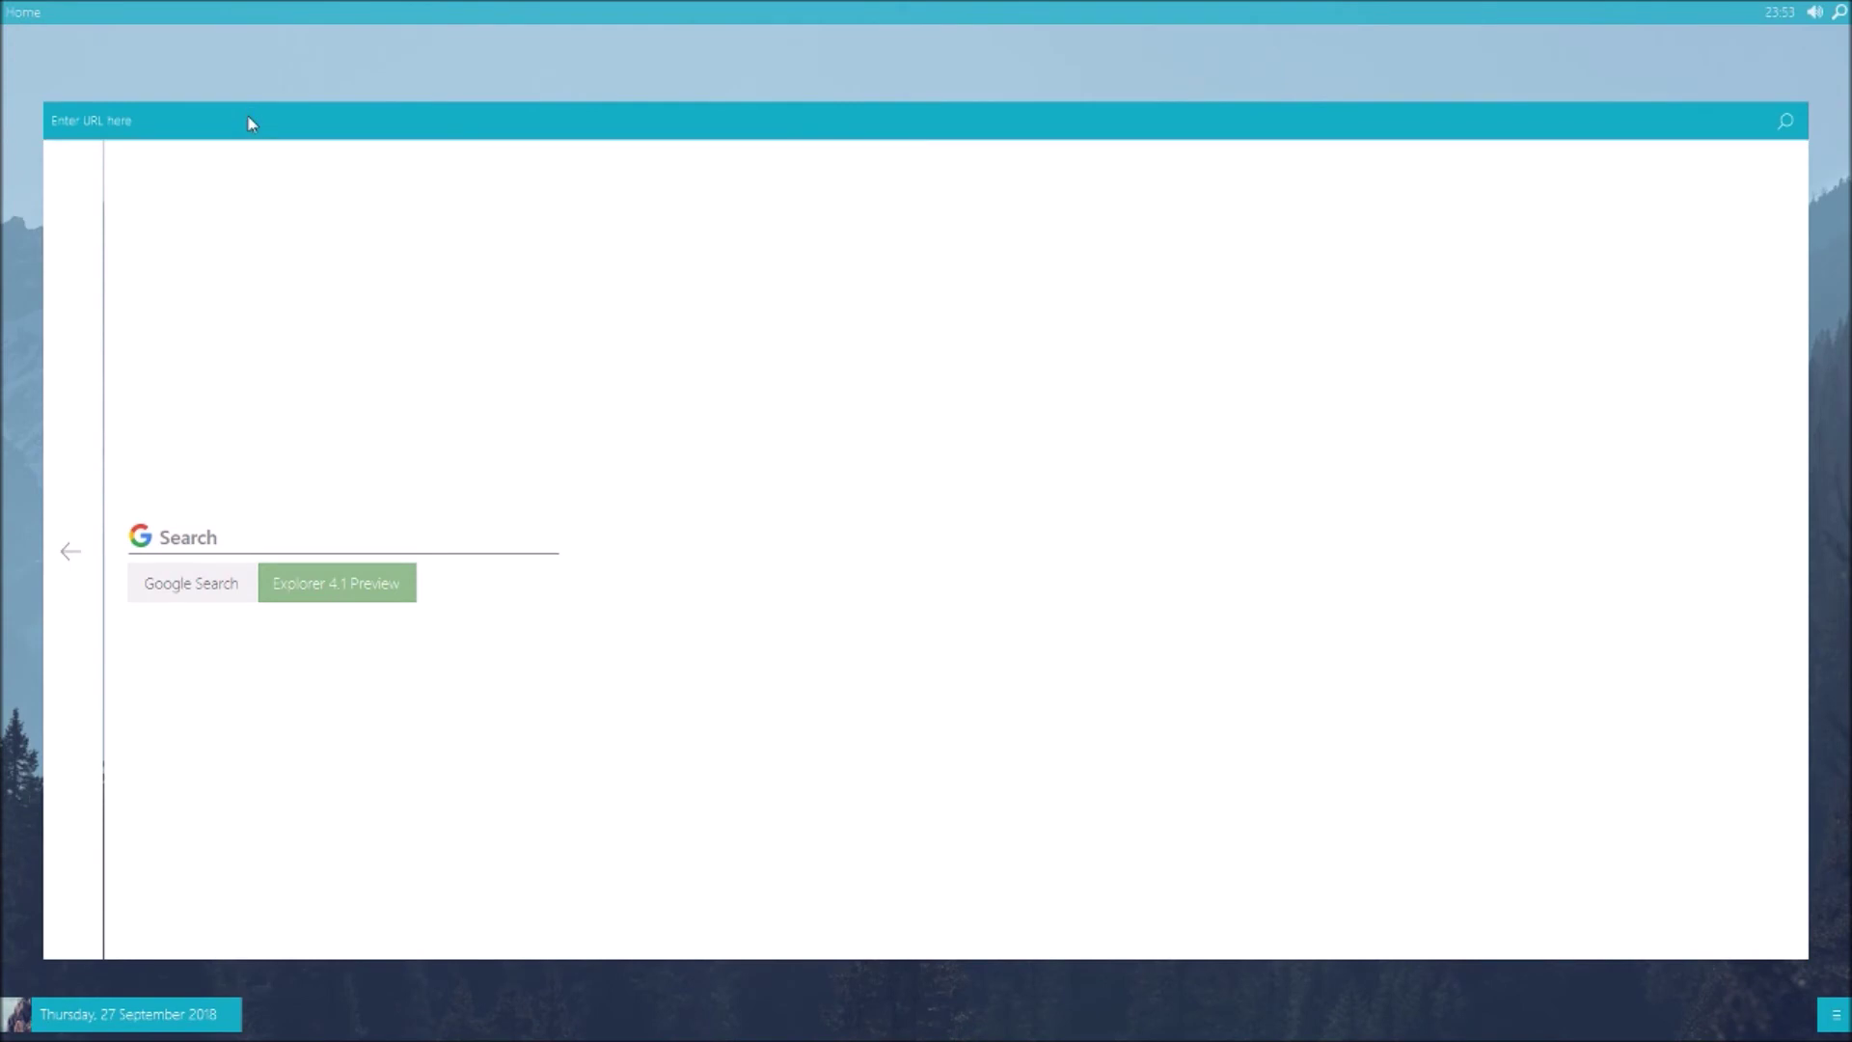
{"action": "left_click", "coordinate": [155, 124]}
{"action": "type", "text": "jm"}
{"action": "type", "text": "technologies.com"}
{"action": "key", "text": "Return"}
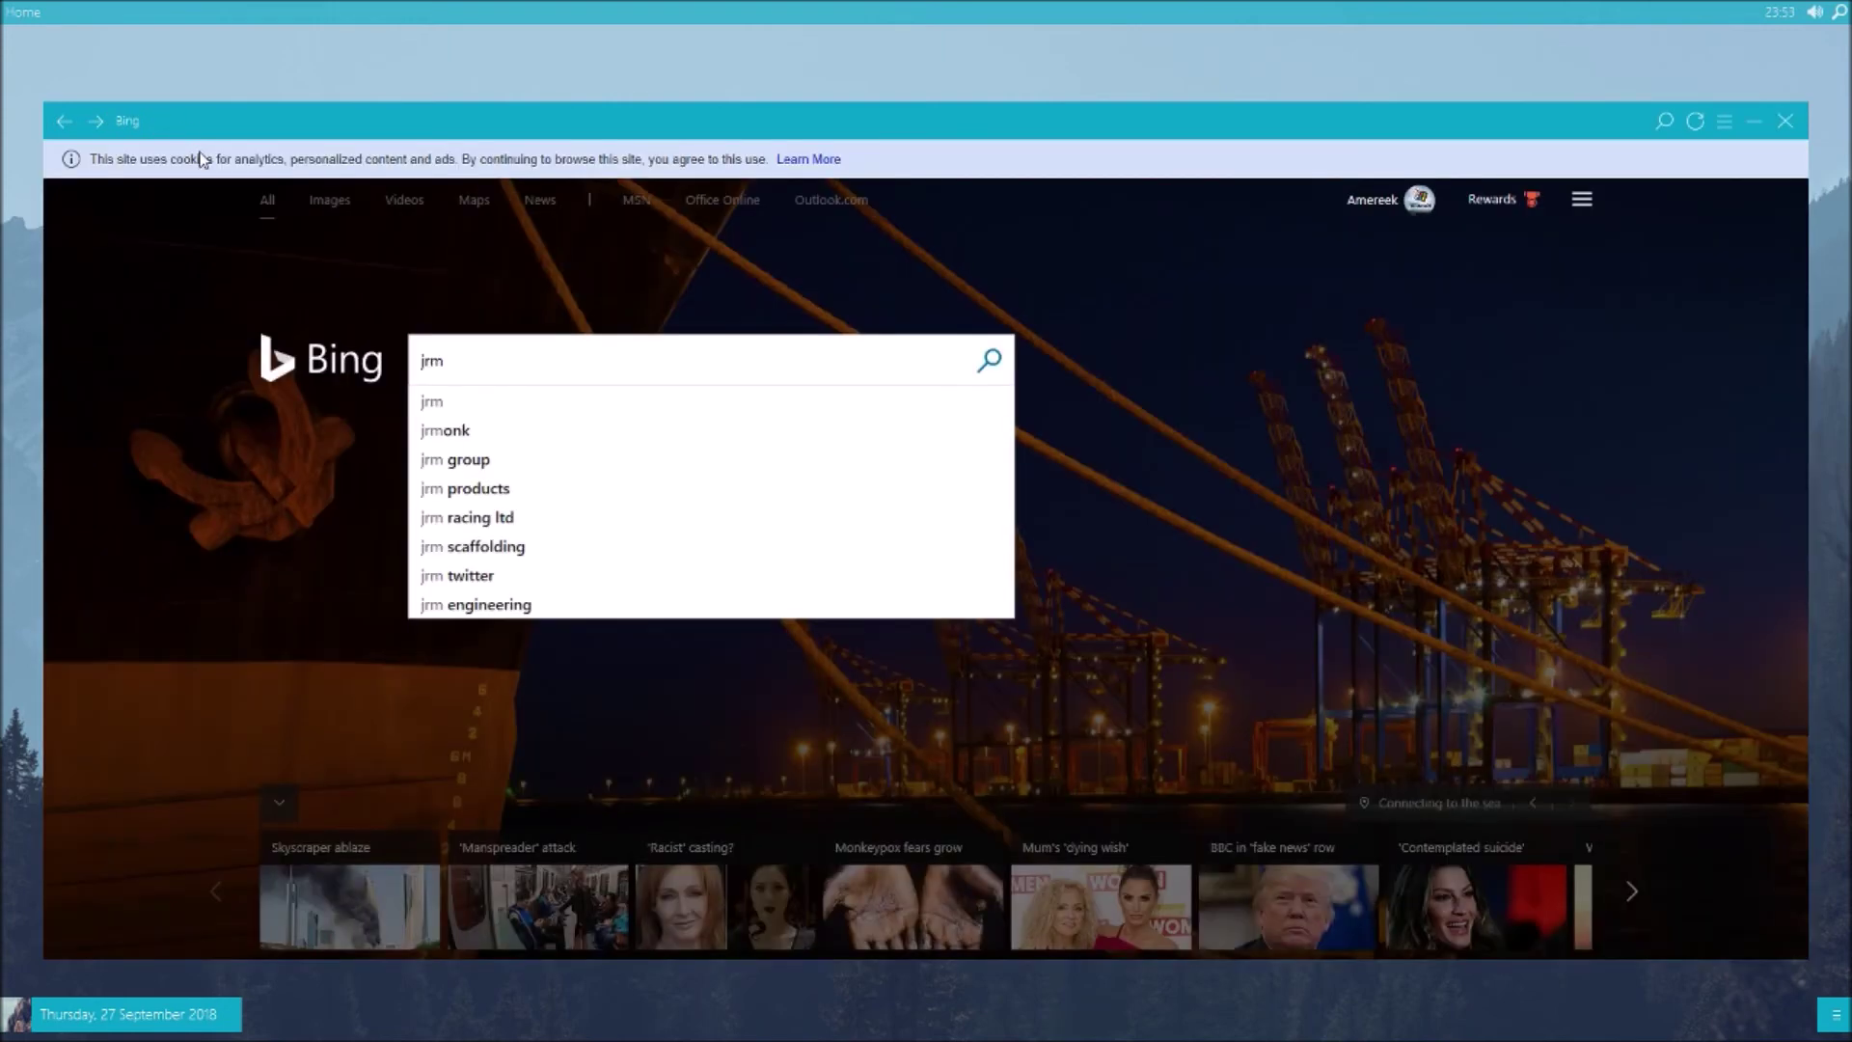
Replace the placeholder URL in Explorer with jrmtechnologies.com and load the website
{"action": "left_click", "coordinate": [179, 123]}
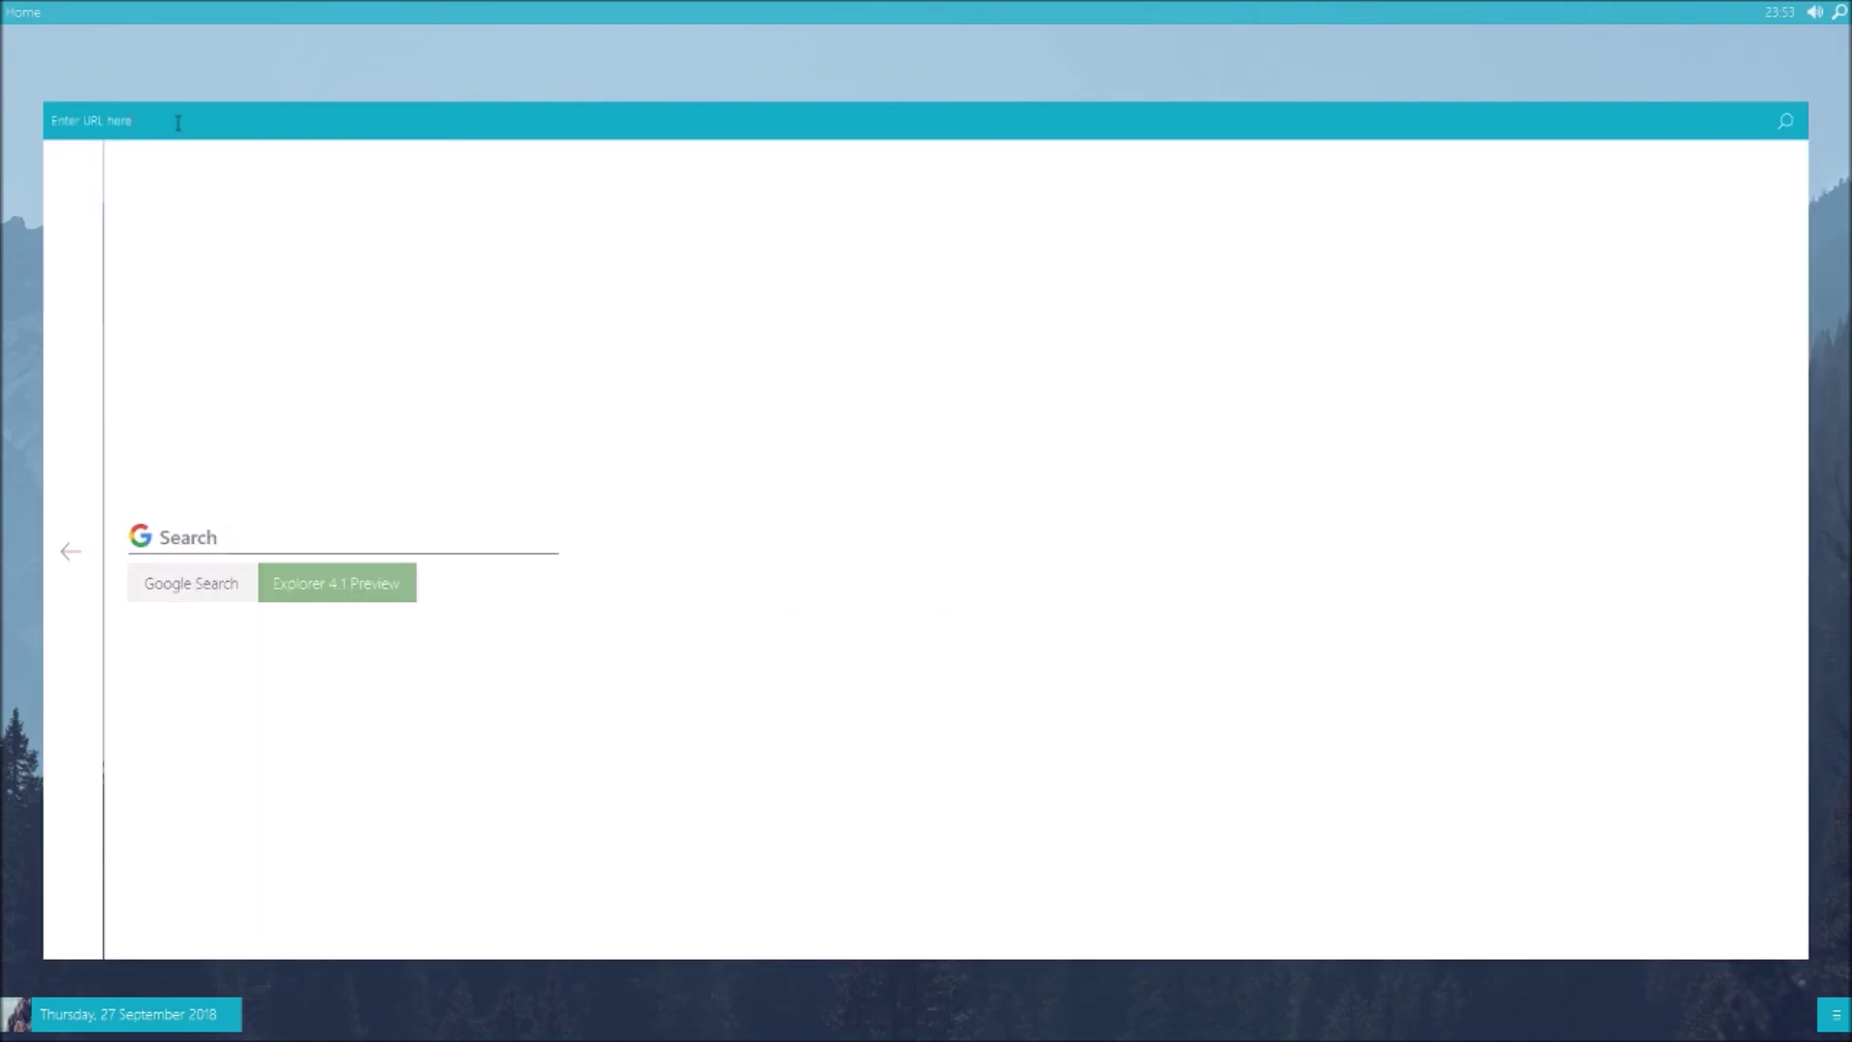
{"action": "left_click_drag", "start_coordinate": [130, 117], "coordinate": [69, 117]}
{"action": "left_click", "coordinate": [186, 248]}
{"action": "left_click", "coordinate": [150, 121]}
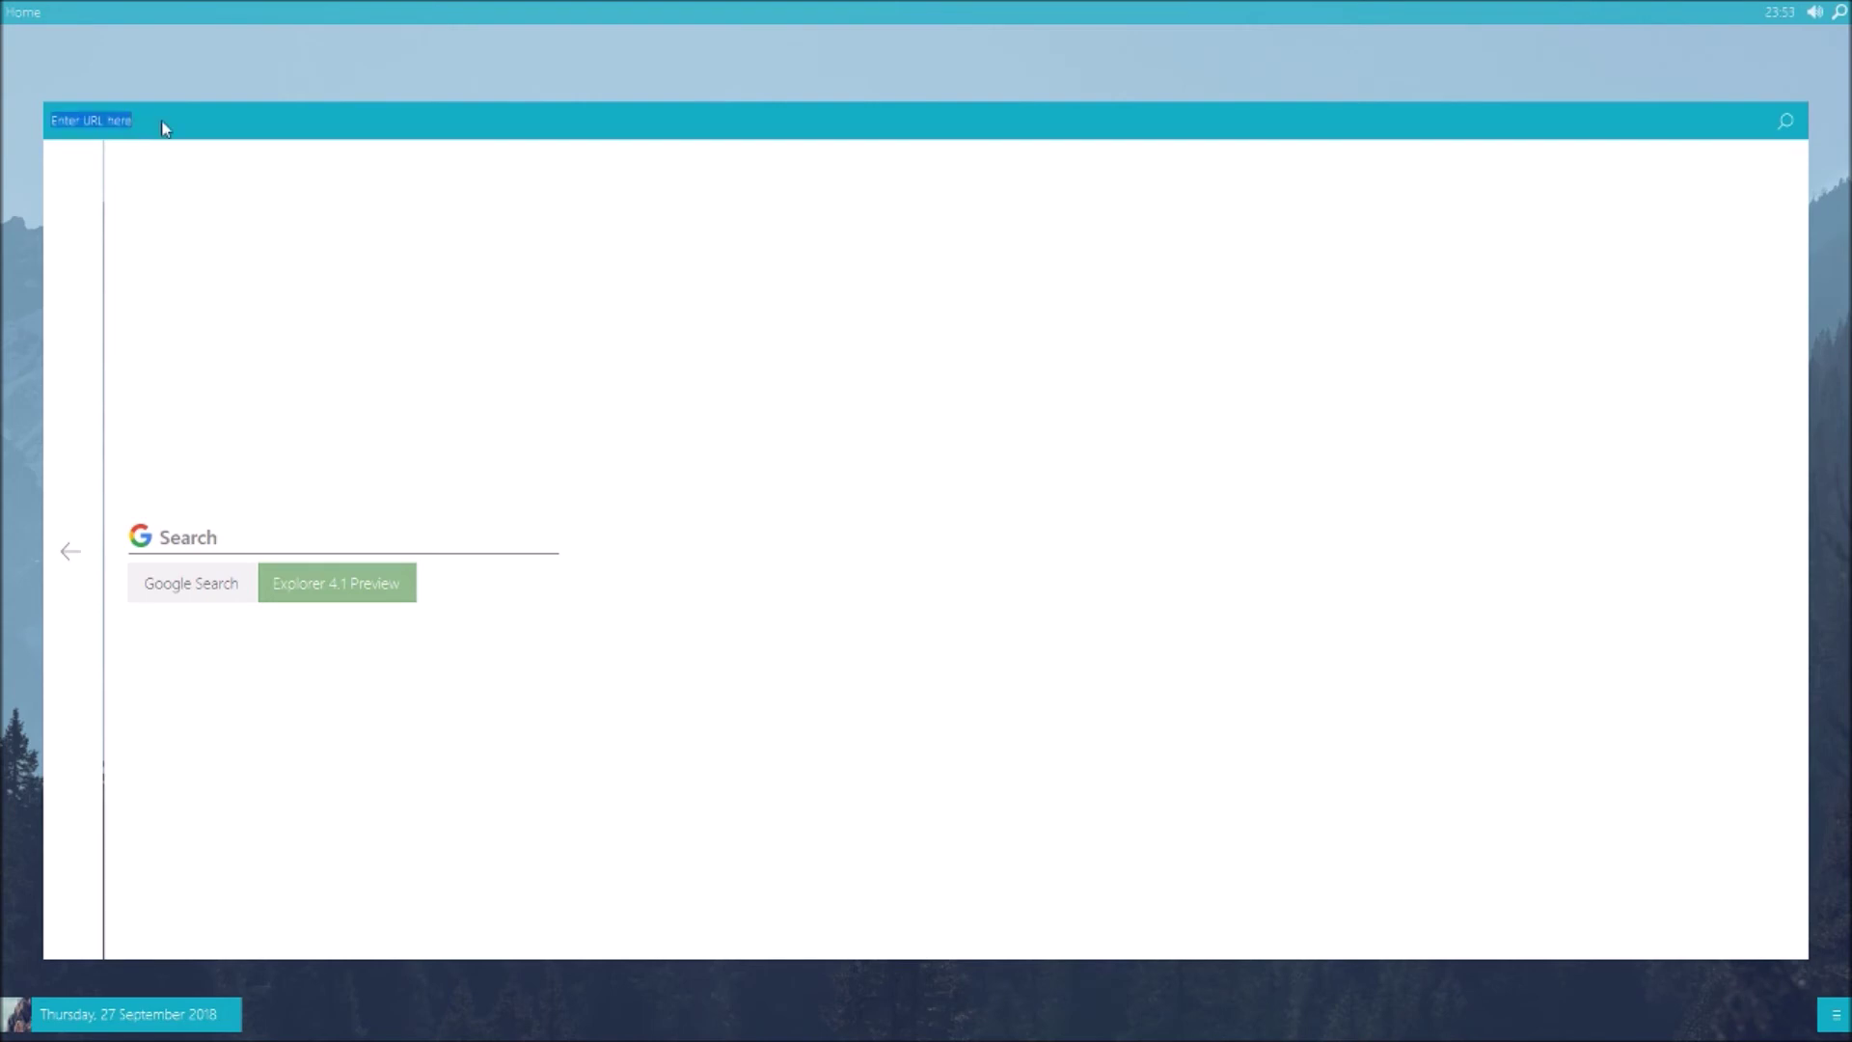
{"action": "type", "text": "jmtechnologies.com"}
{"action": "key", "text": "Return"}
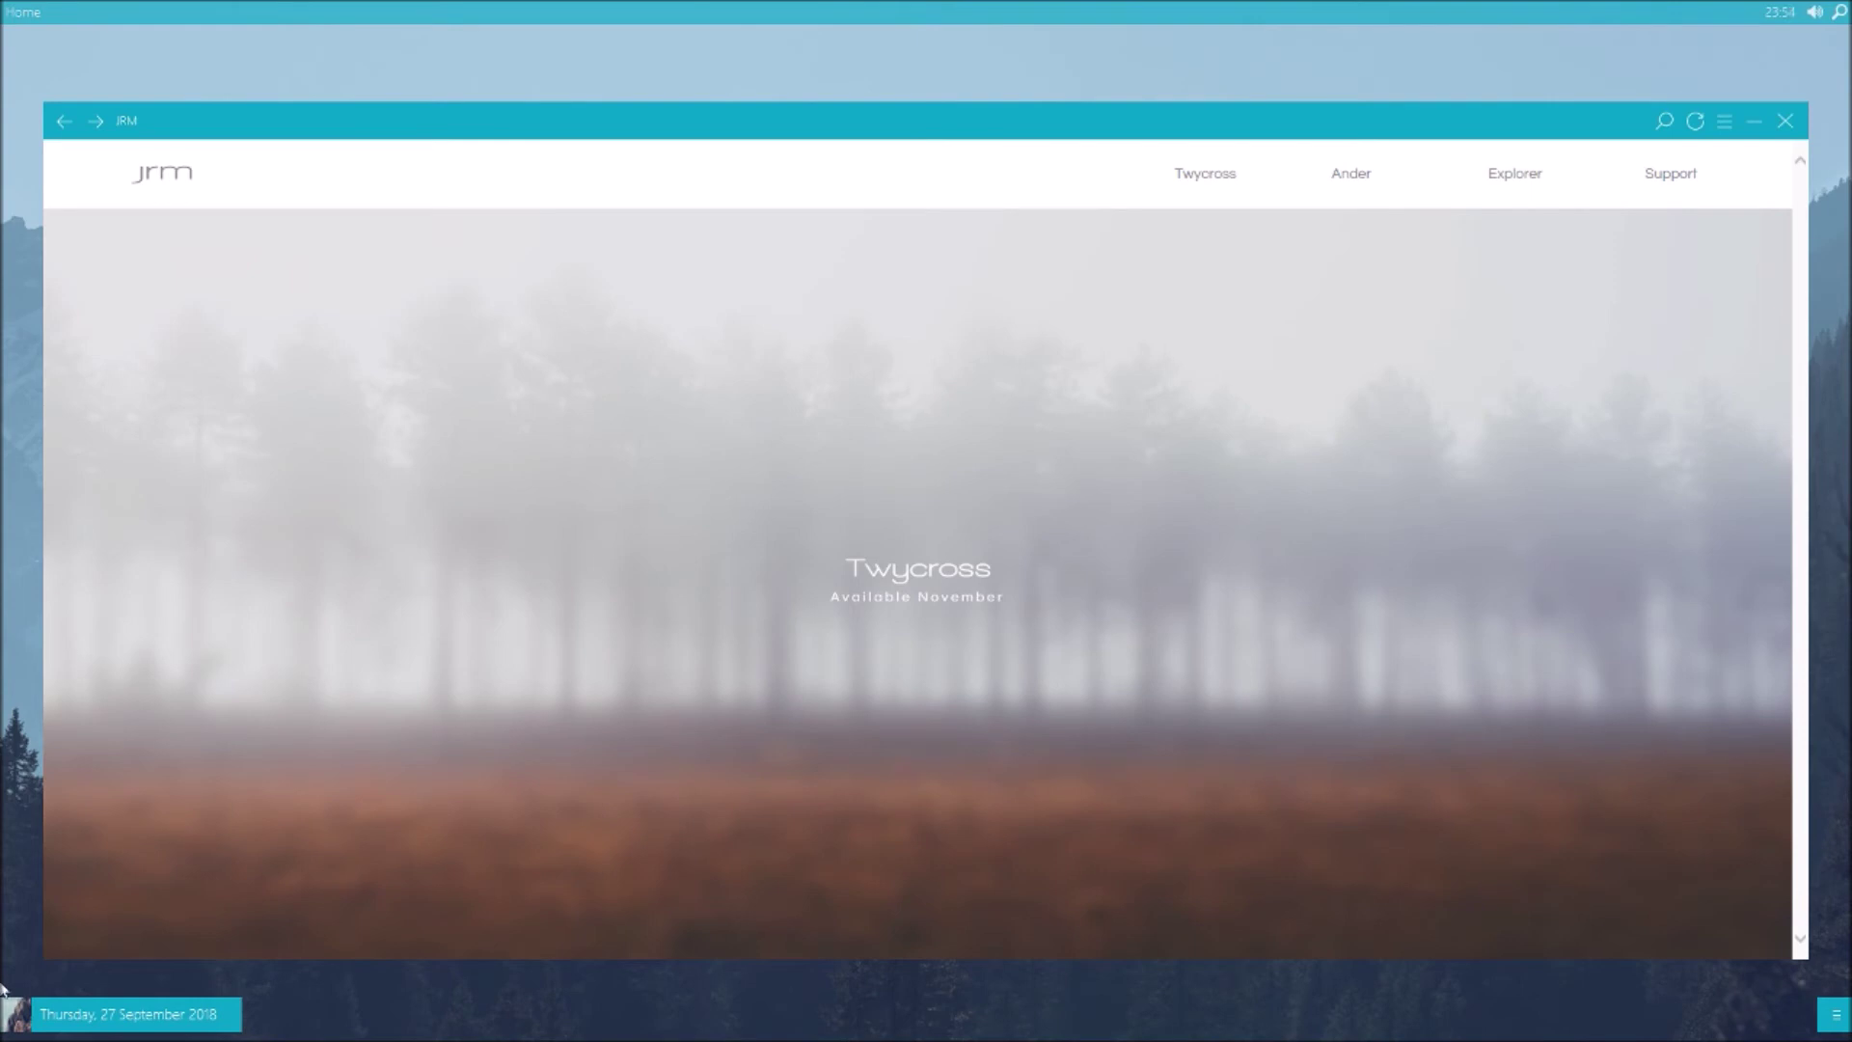
Search the installed apps for "fishfladk", and return to the open Explorer window through the task list
{"action": "left_click", "coordinate": [16, 1013]}
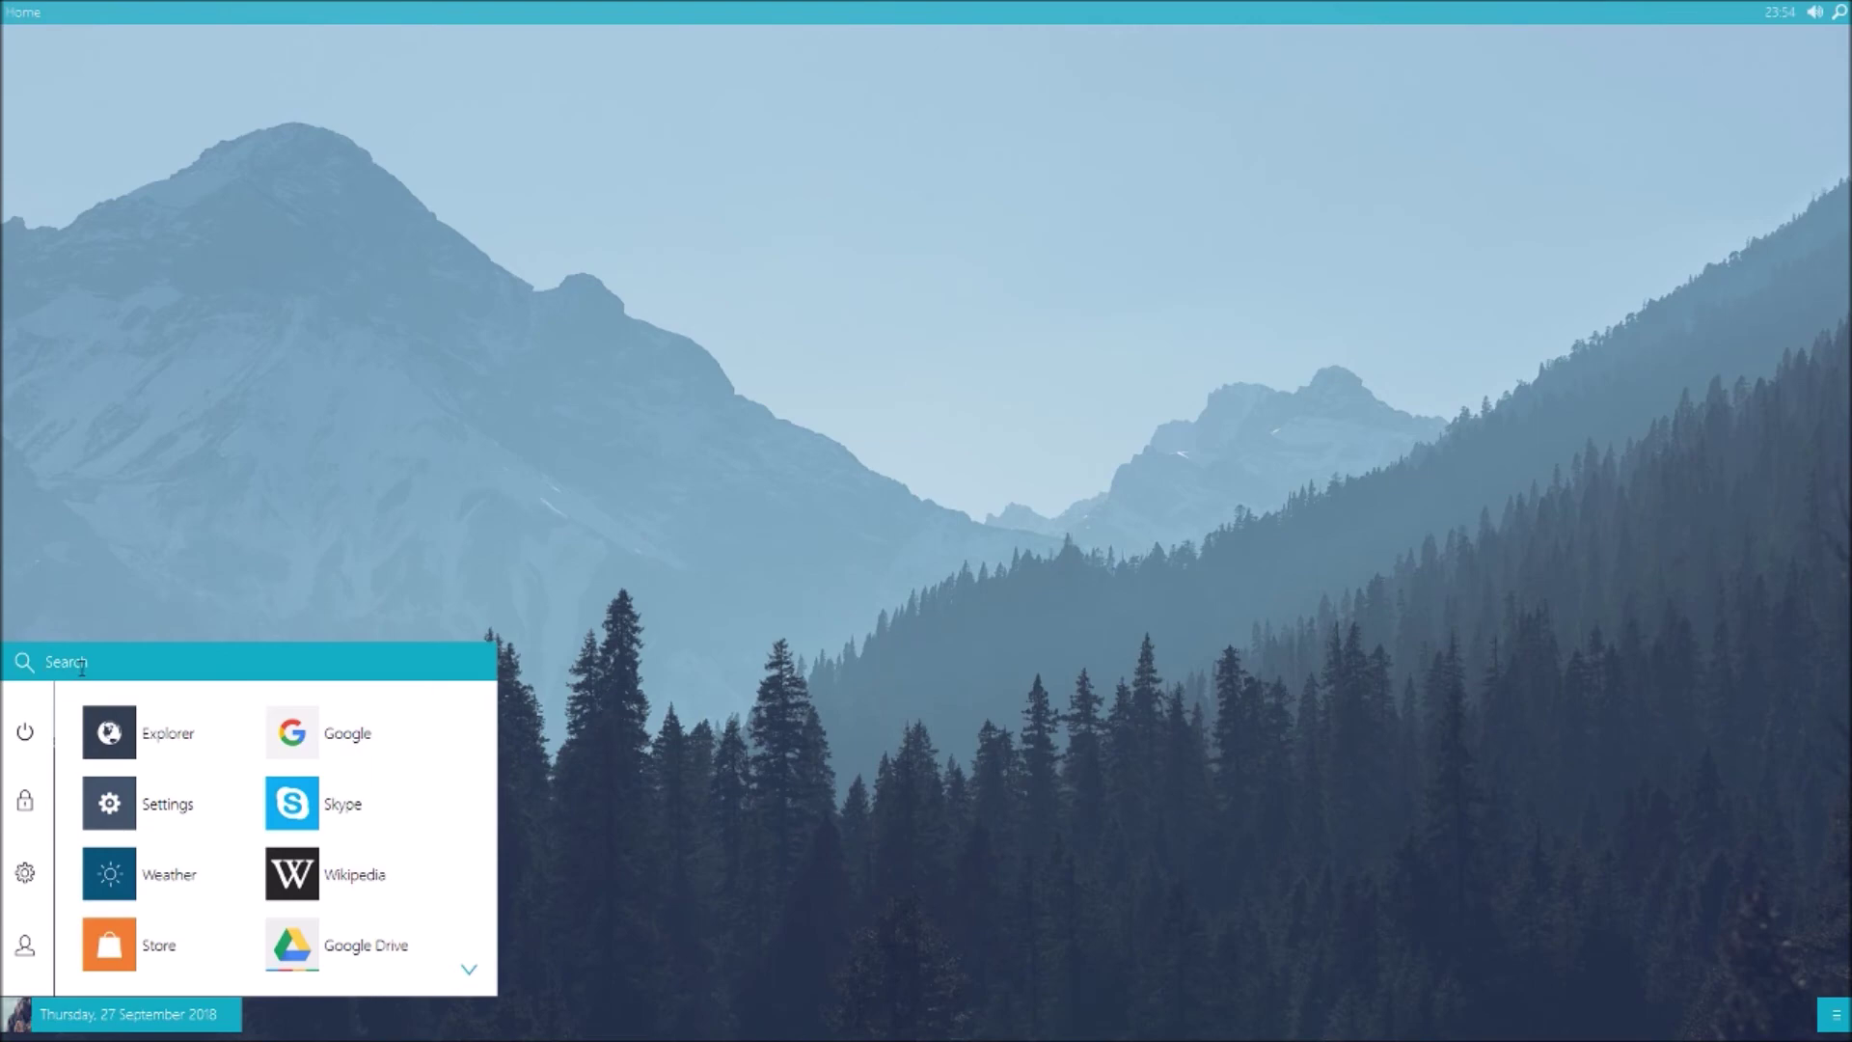
{"action": "type", "text": "fishfladk"}
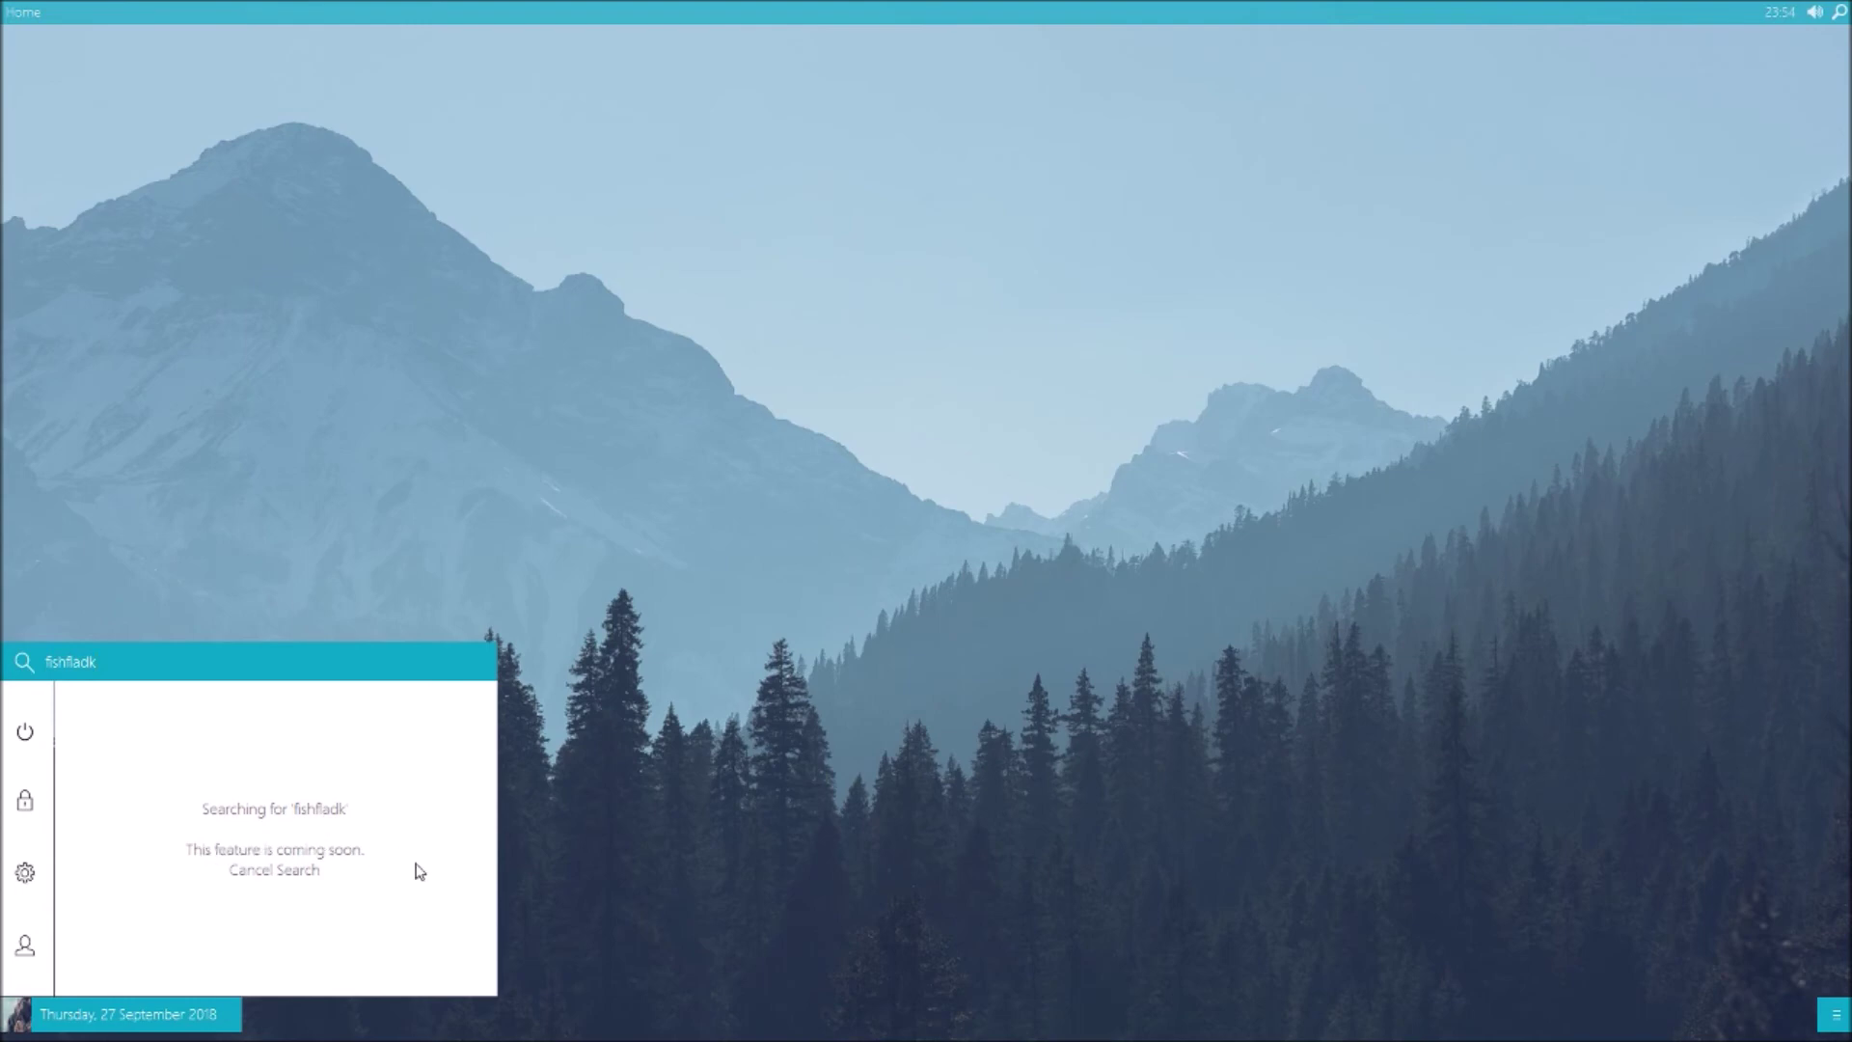
{"action": "left_click", "coordinate": [1833, 1015]}
{"action": "left_click", "coordinate": [1700, 719]}
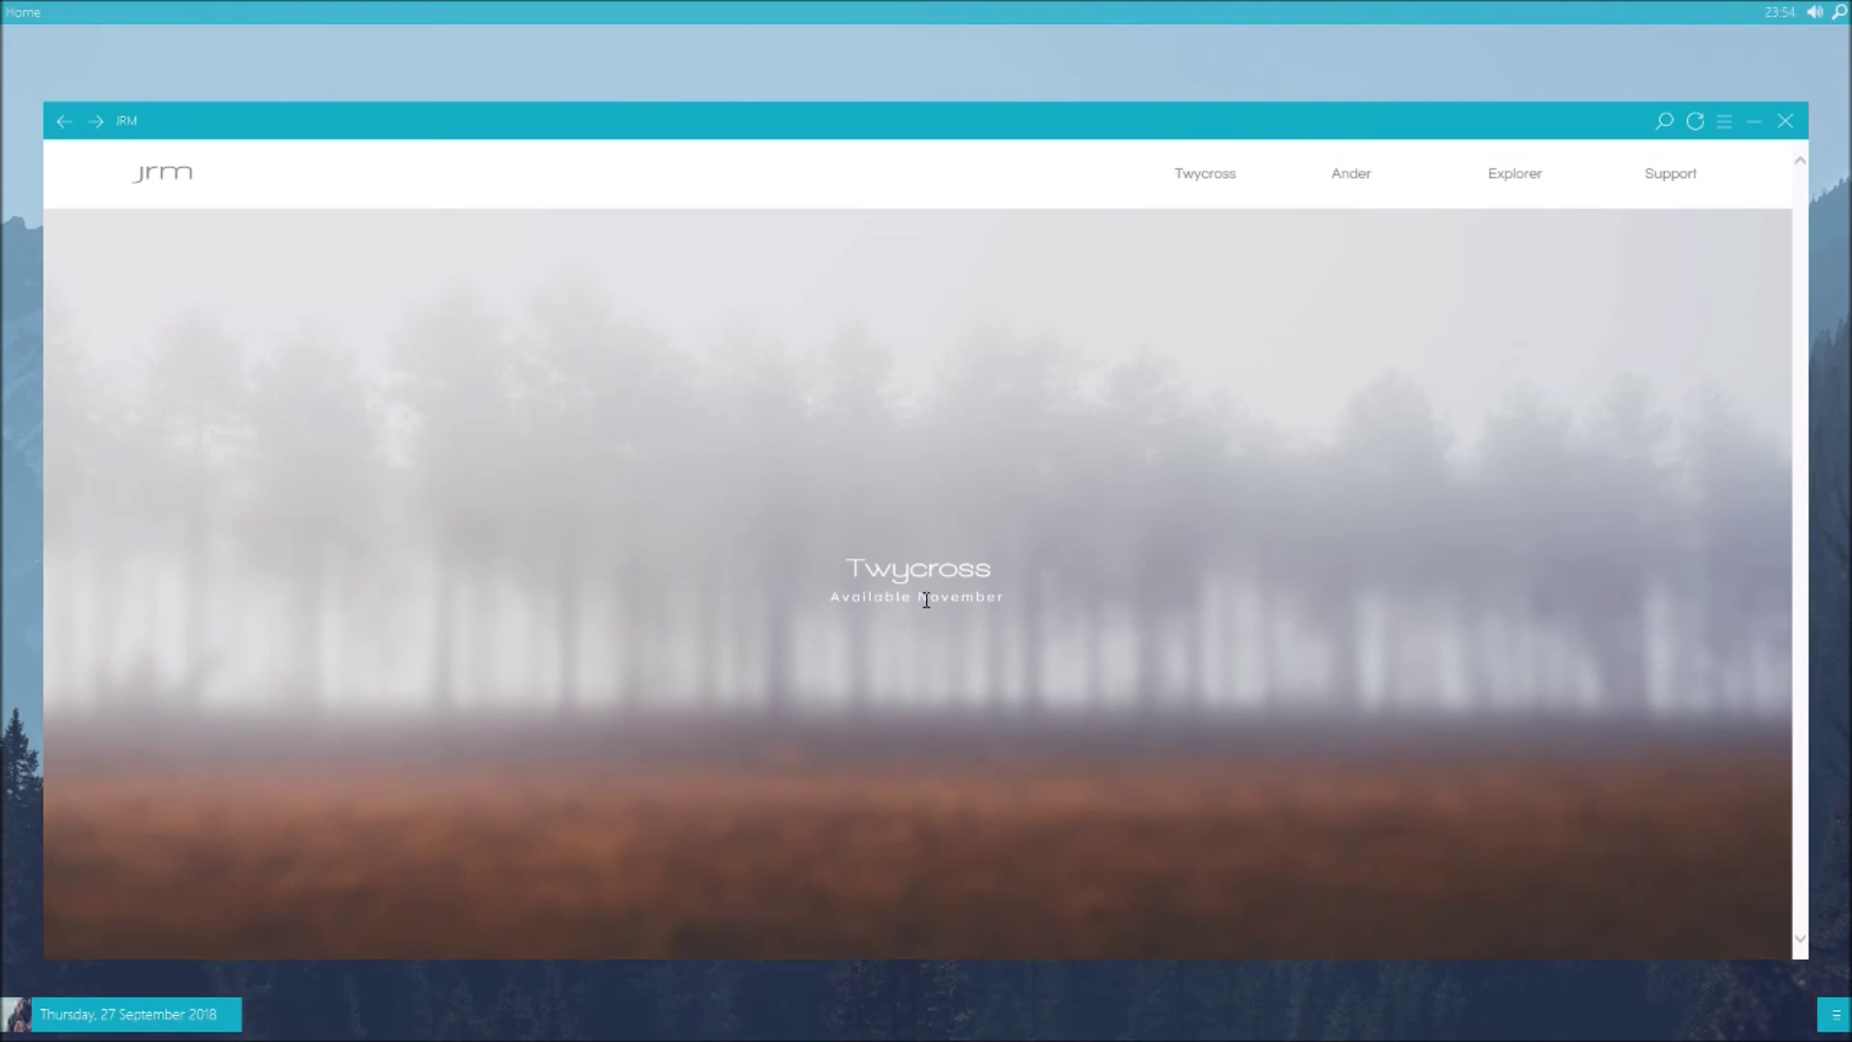
Look through the Ander and Explorer pages of the JRM website, and close the browser
{"action": "left_click_drag", "start_coordinate": [841, 566], "coordinate": [1178, 736]}
{"action": "left_click", "coordinate": [1370, 187]}
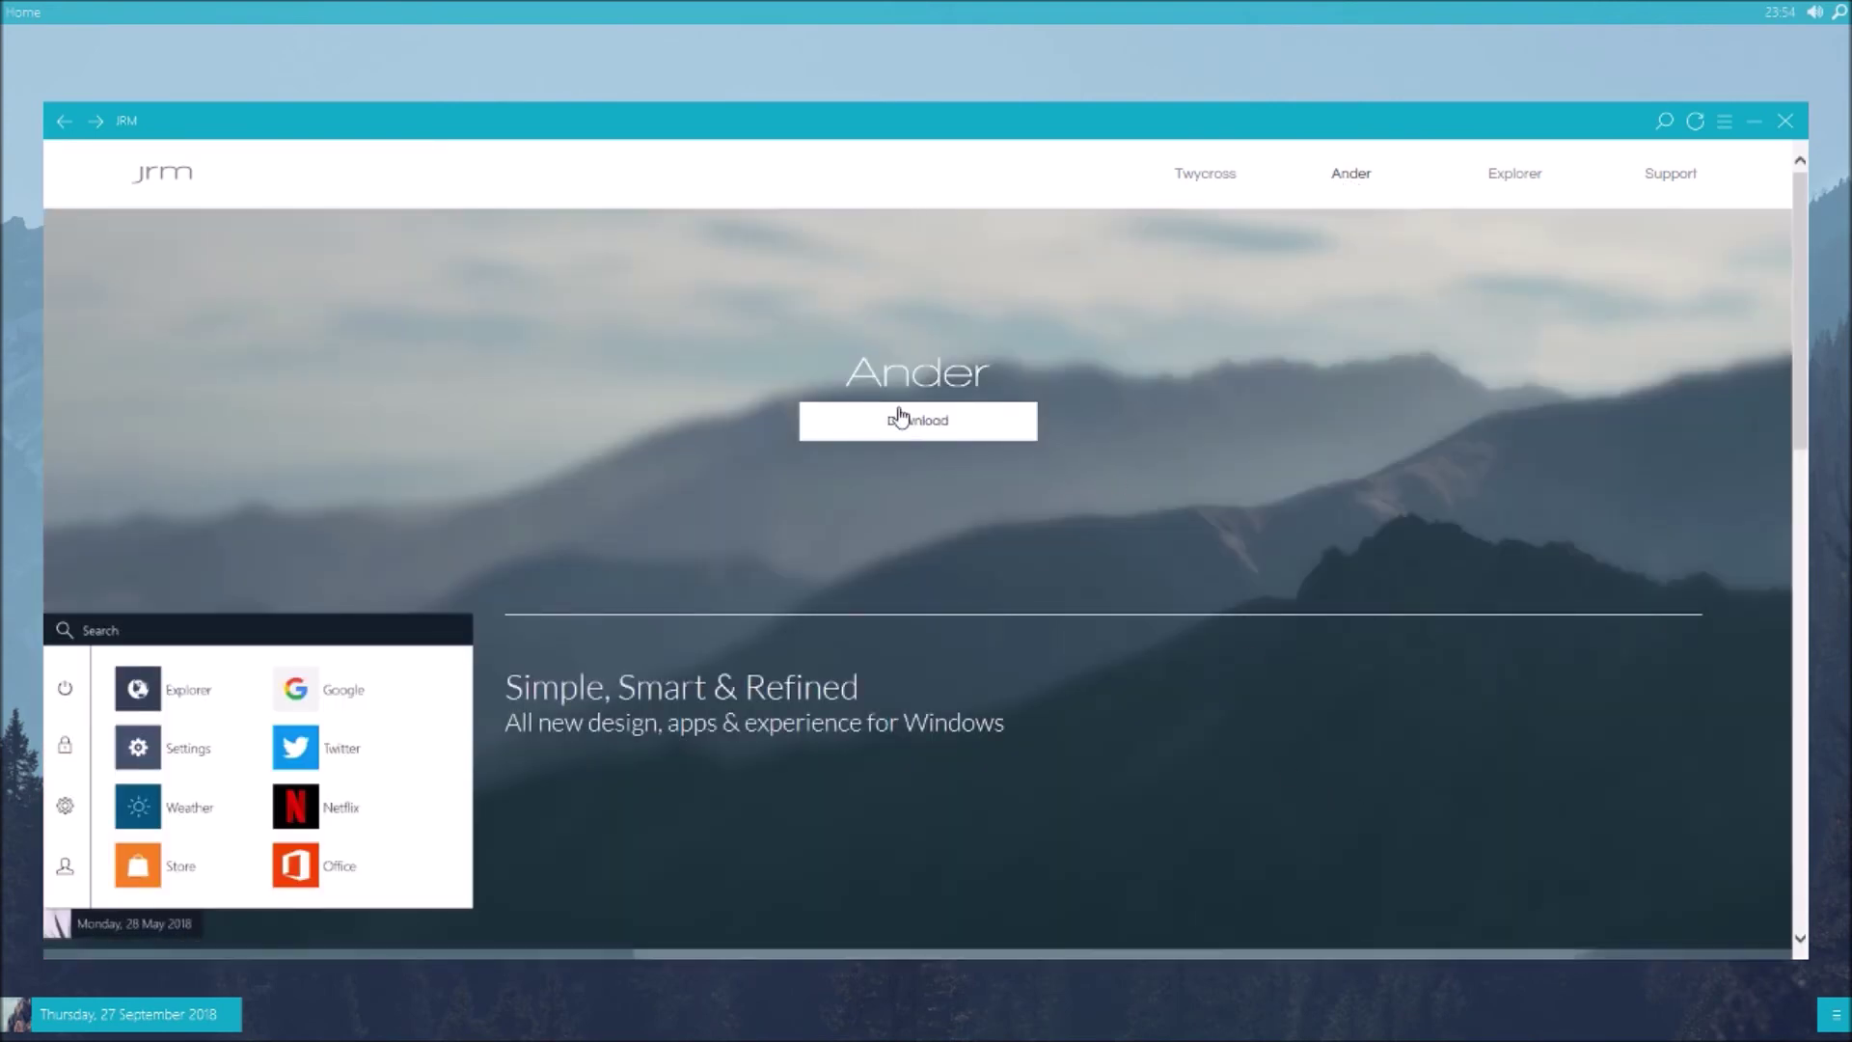
{"action": "scroll", "coordinate": [1086, 714], "scroll_direction": "down", "scroll_amount": 15}
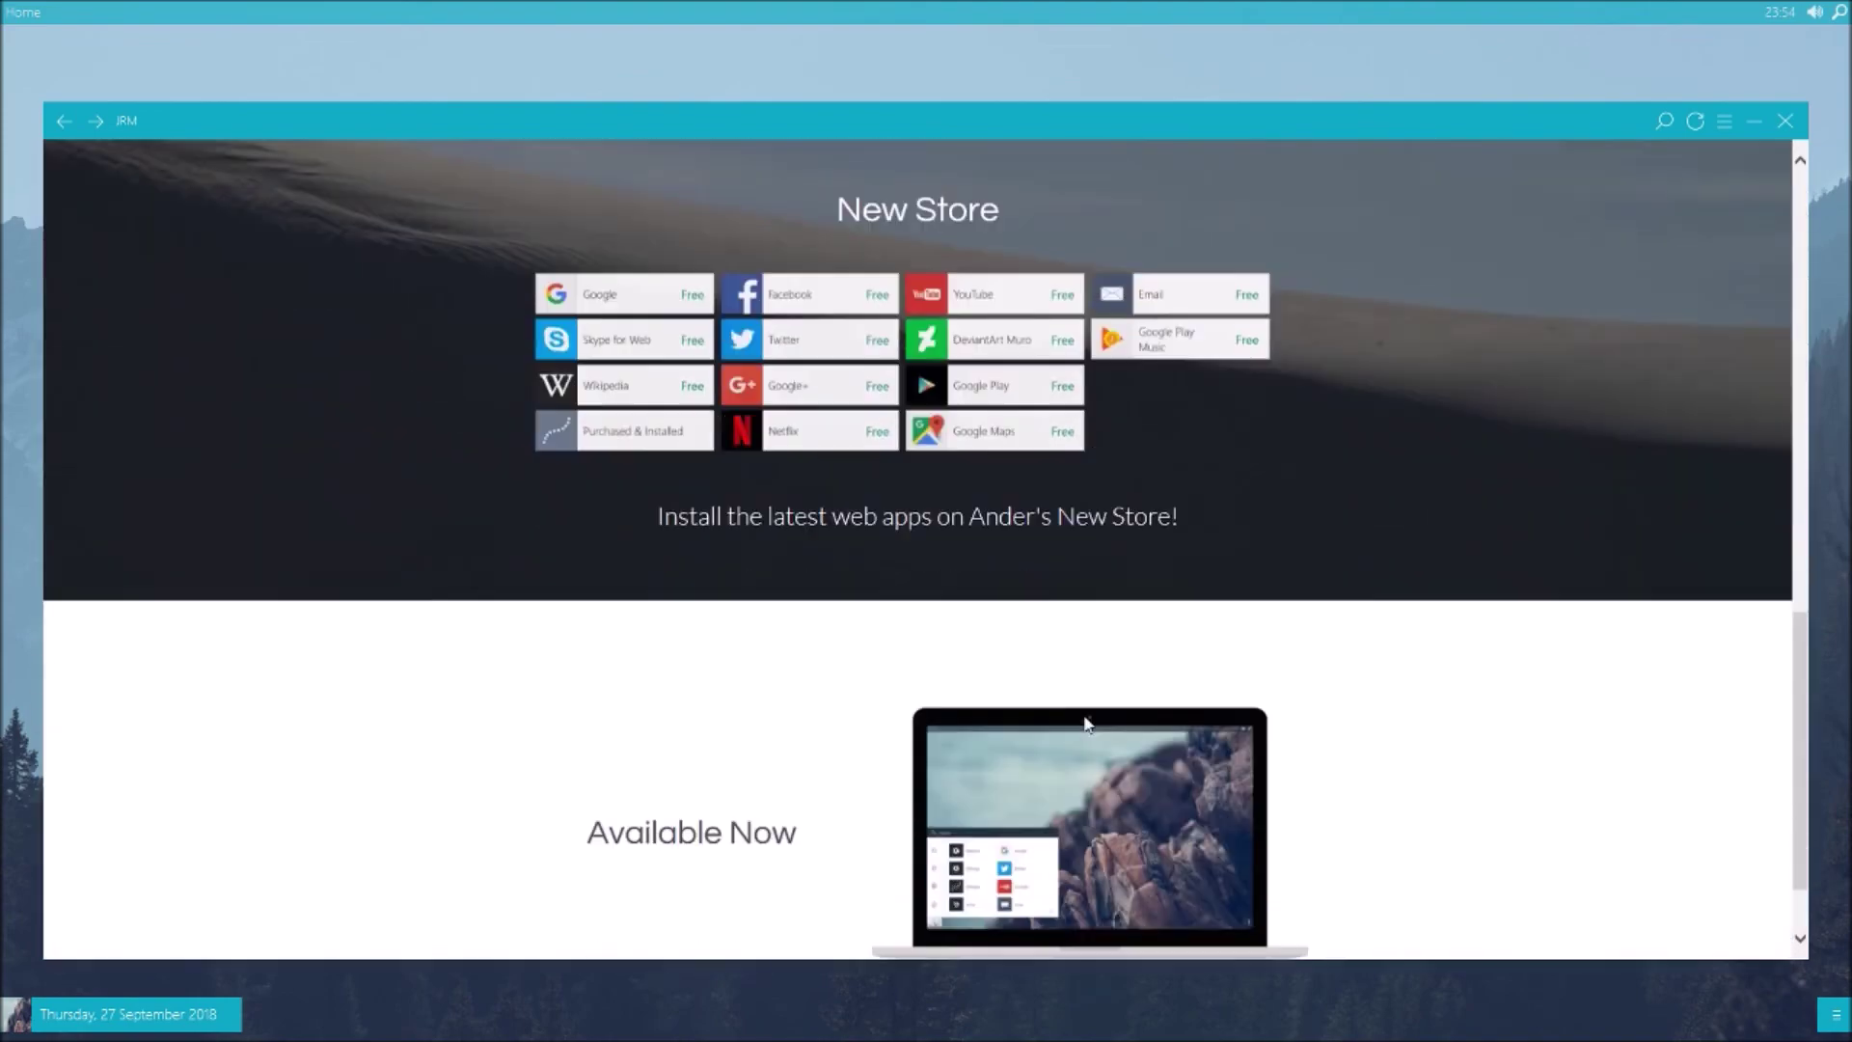
{"action": "scroll", "coordinate": [1080, 714], "scroll_direction": "up", "scroll_amount": 15}
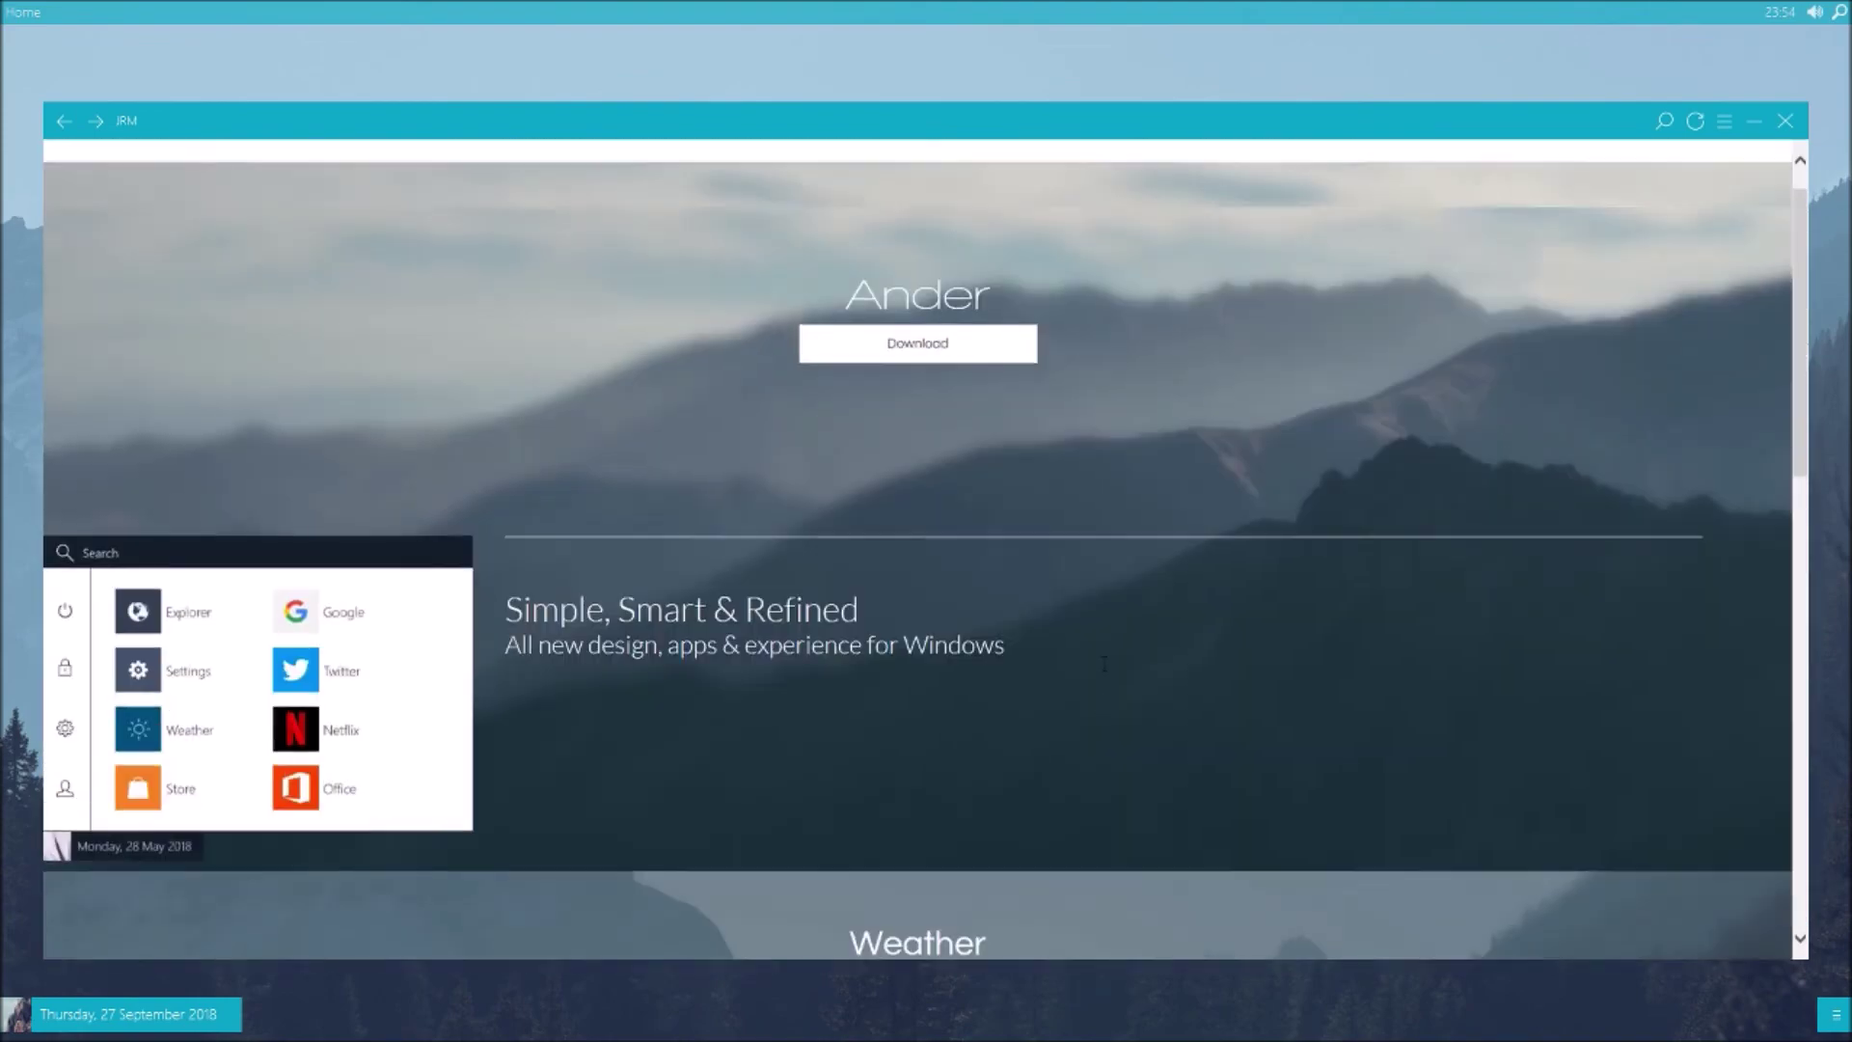
{"action": "scroll", "coordinate": [1105, 664], "scroll_direction": "up", "scroll_amount": 1}
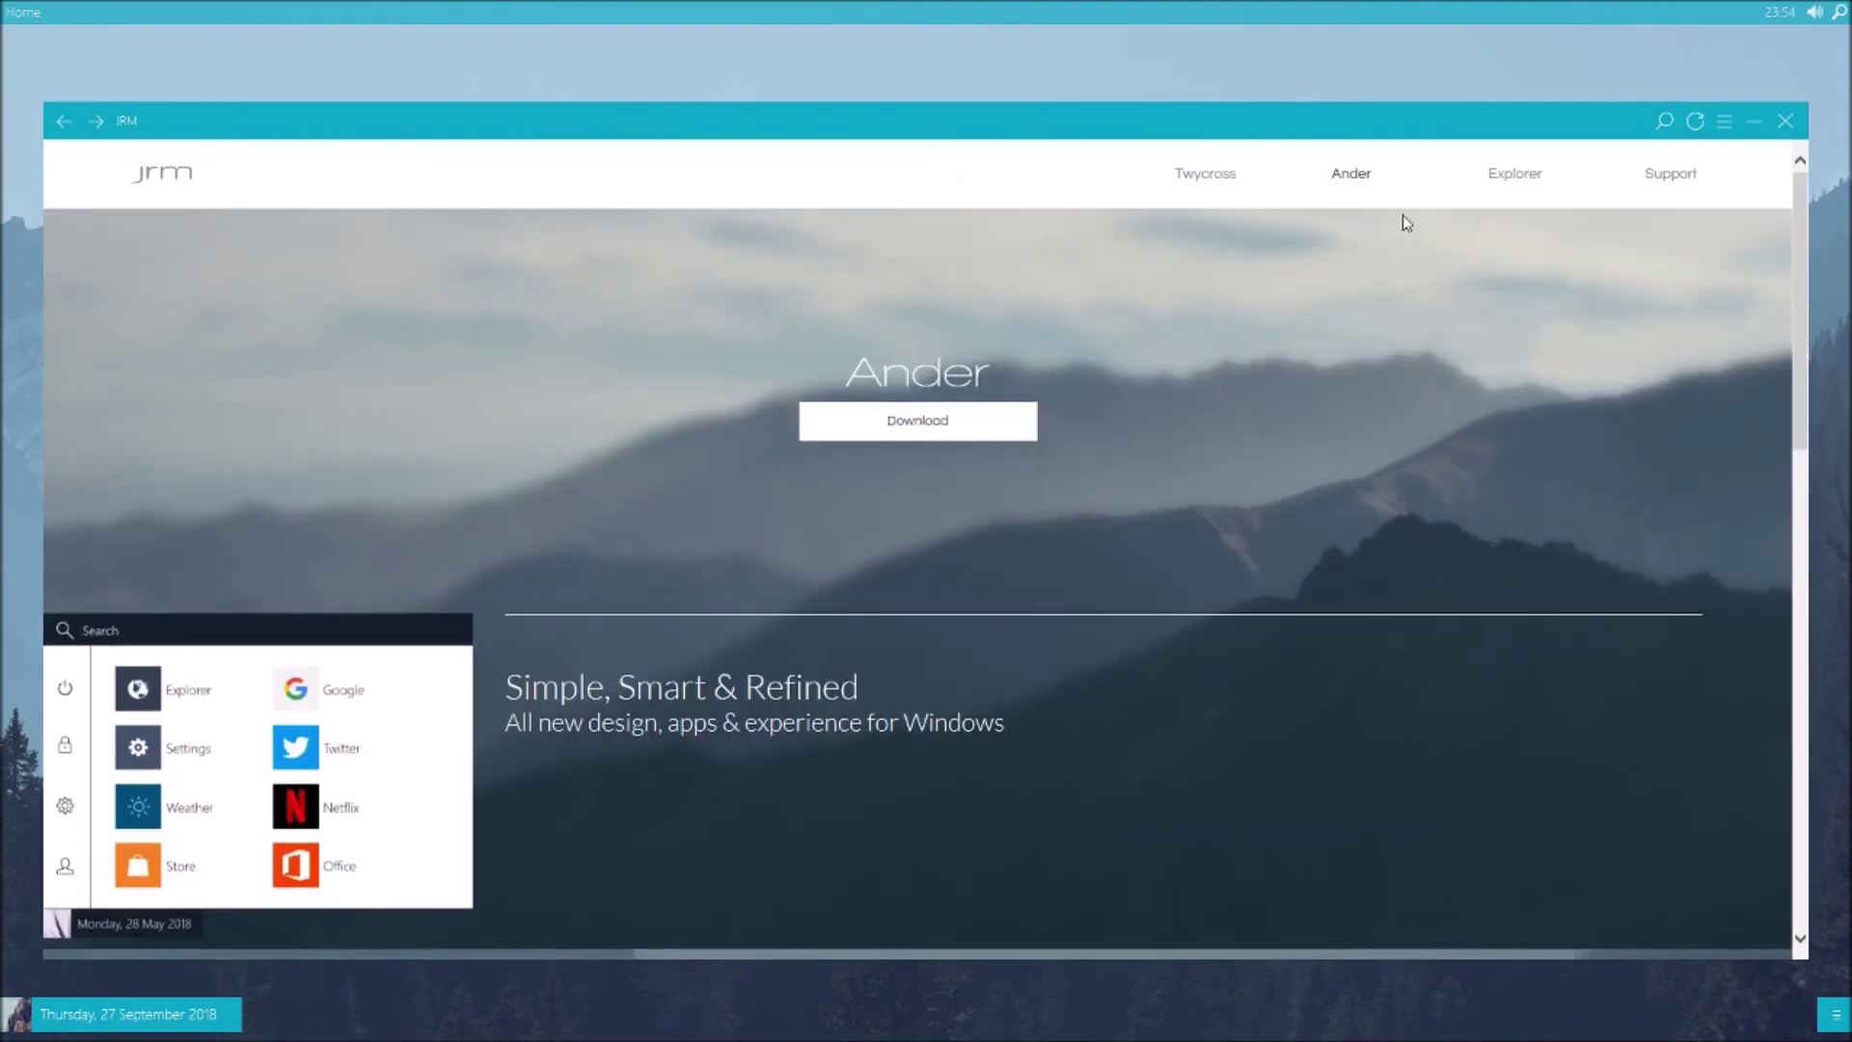
{"action": "left_click", "coordinate": [1505, 175]}
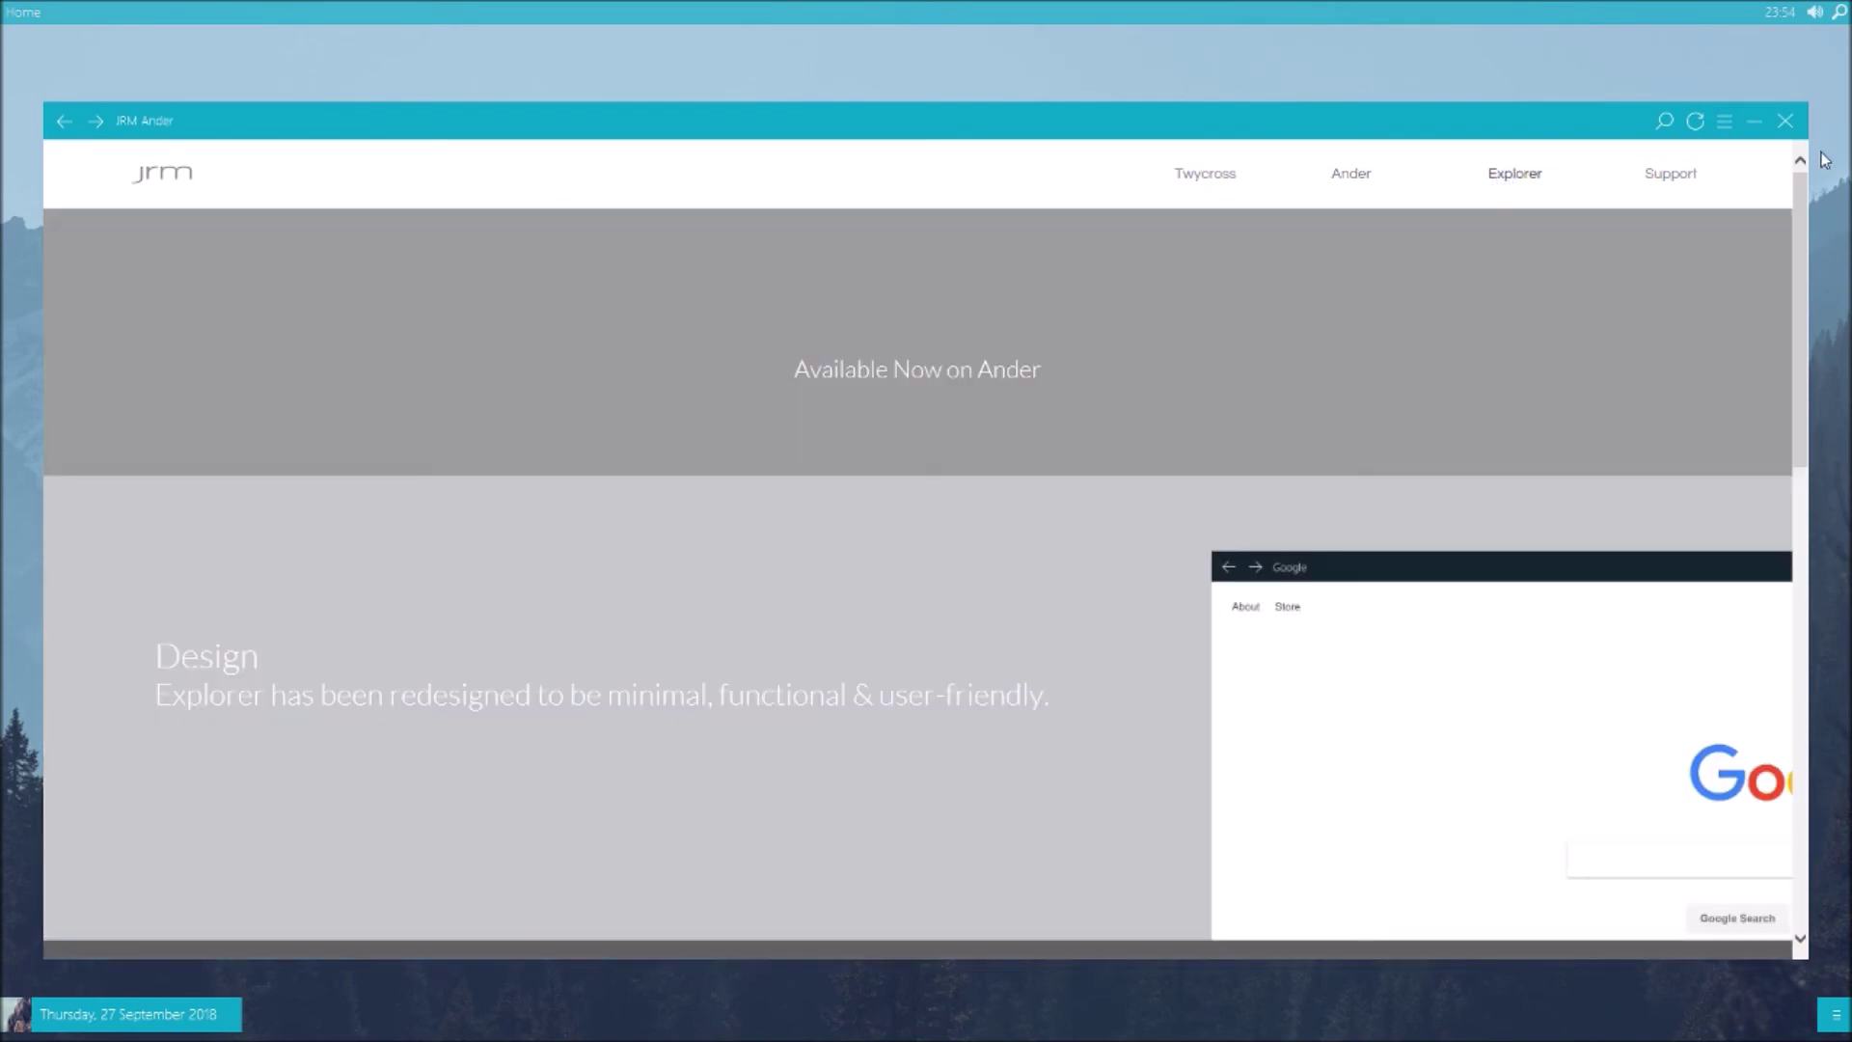
{"action": "left_click", "coordinate": [1786, 121]}
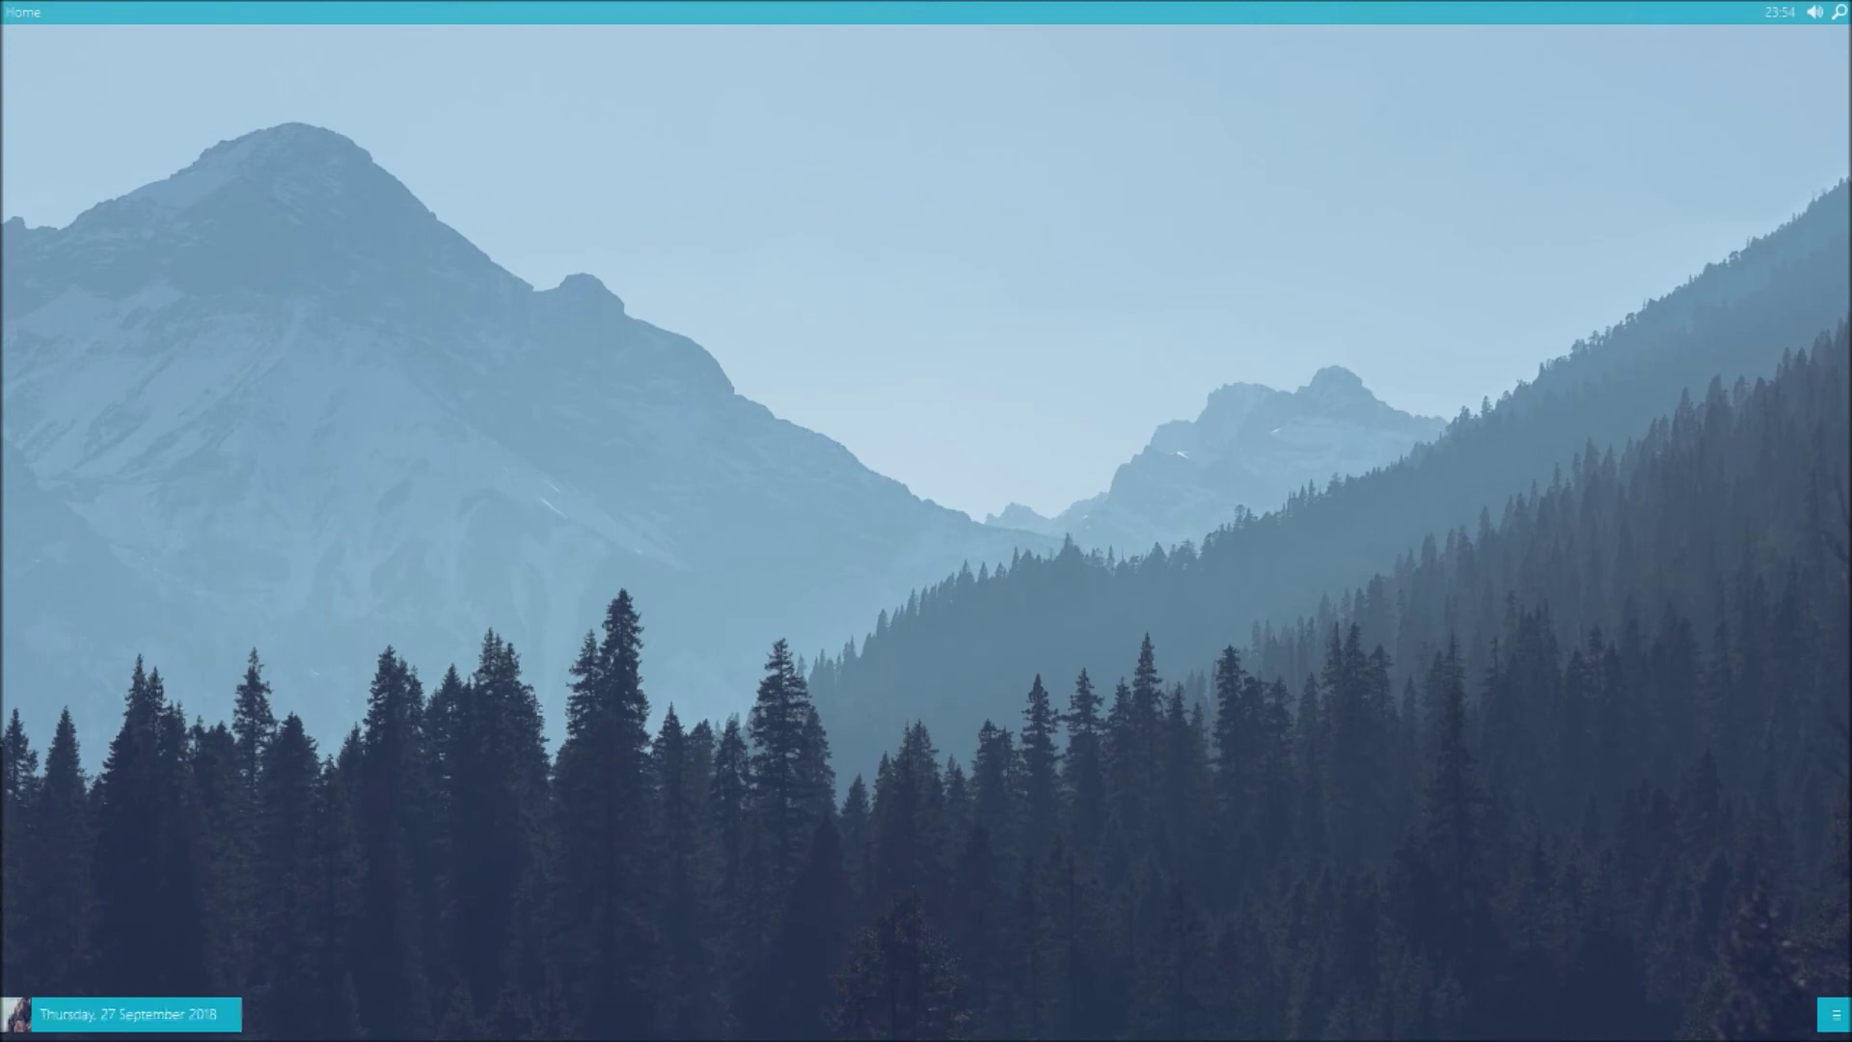
Check the task list for running tasks, dismiss it, and open the list of apps
{"action": "left_click", "coordinate": [1836, 1019]}
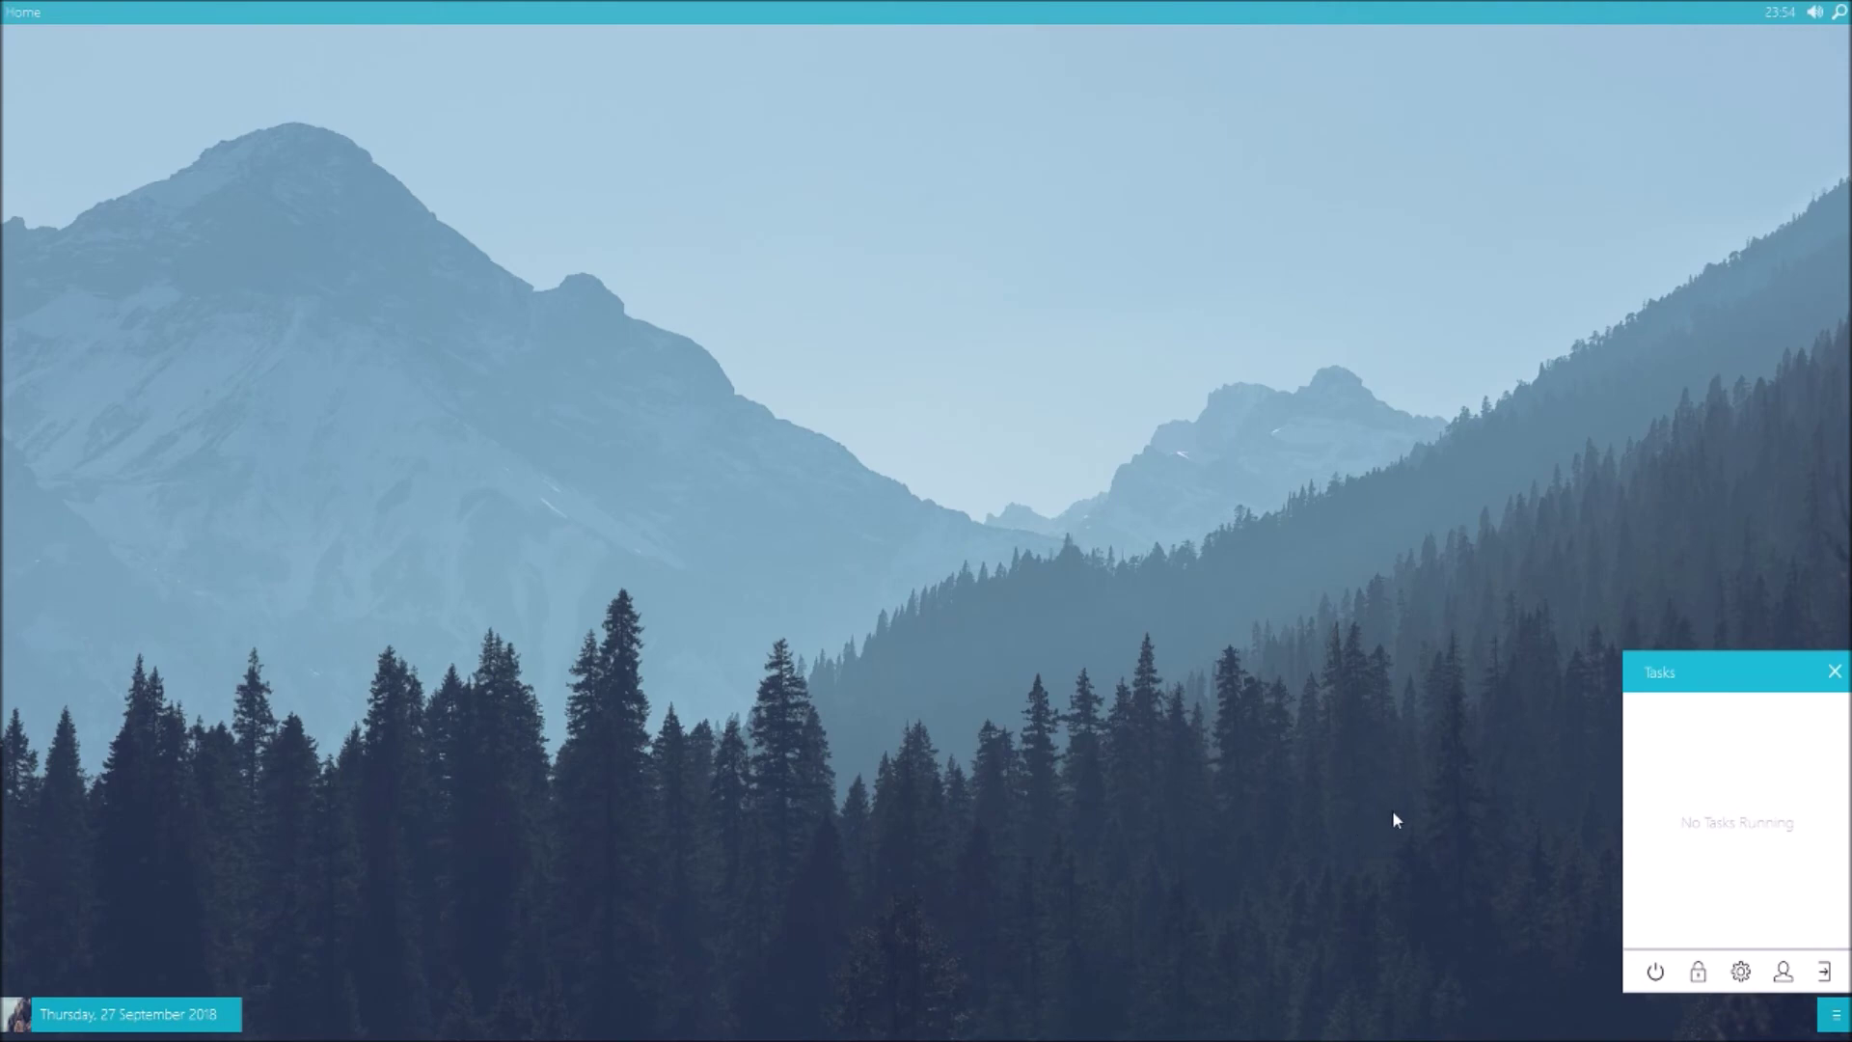
{"action": "left_click", "coordinate": [1595, 588]}
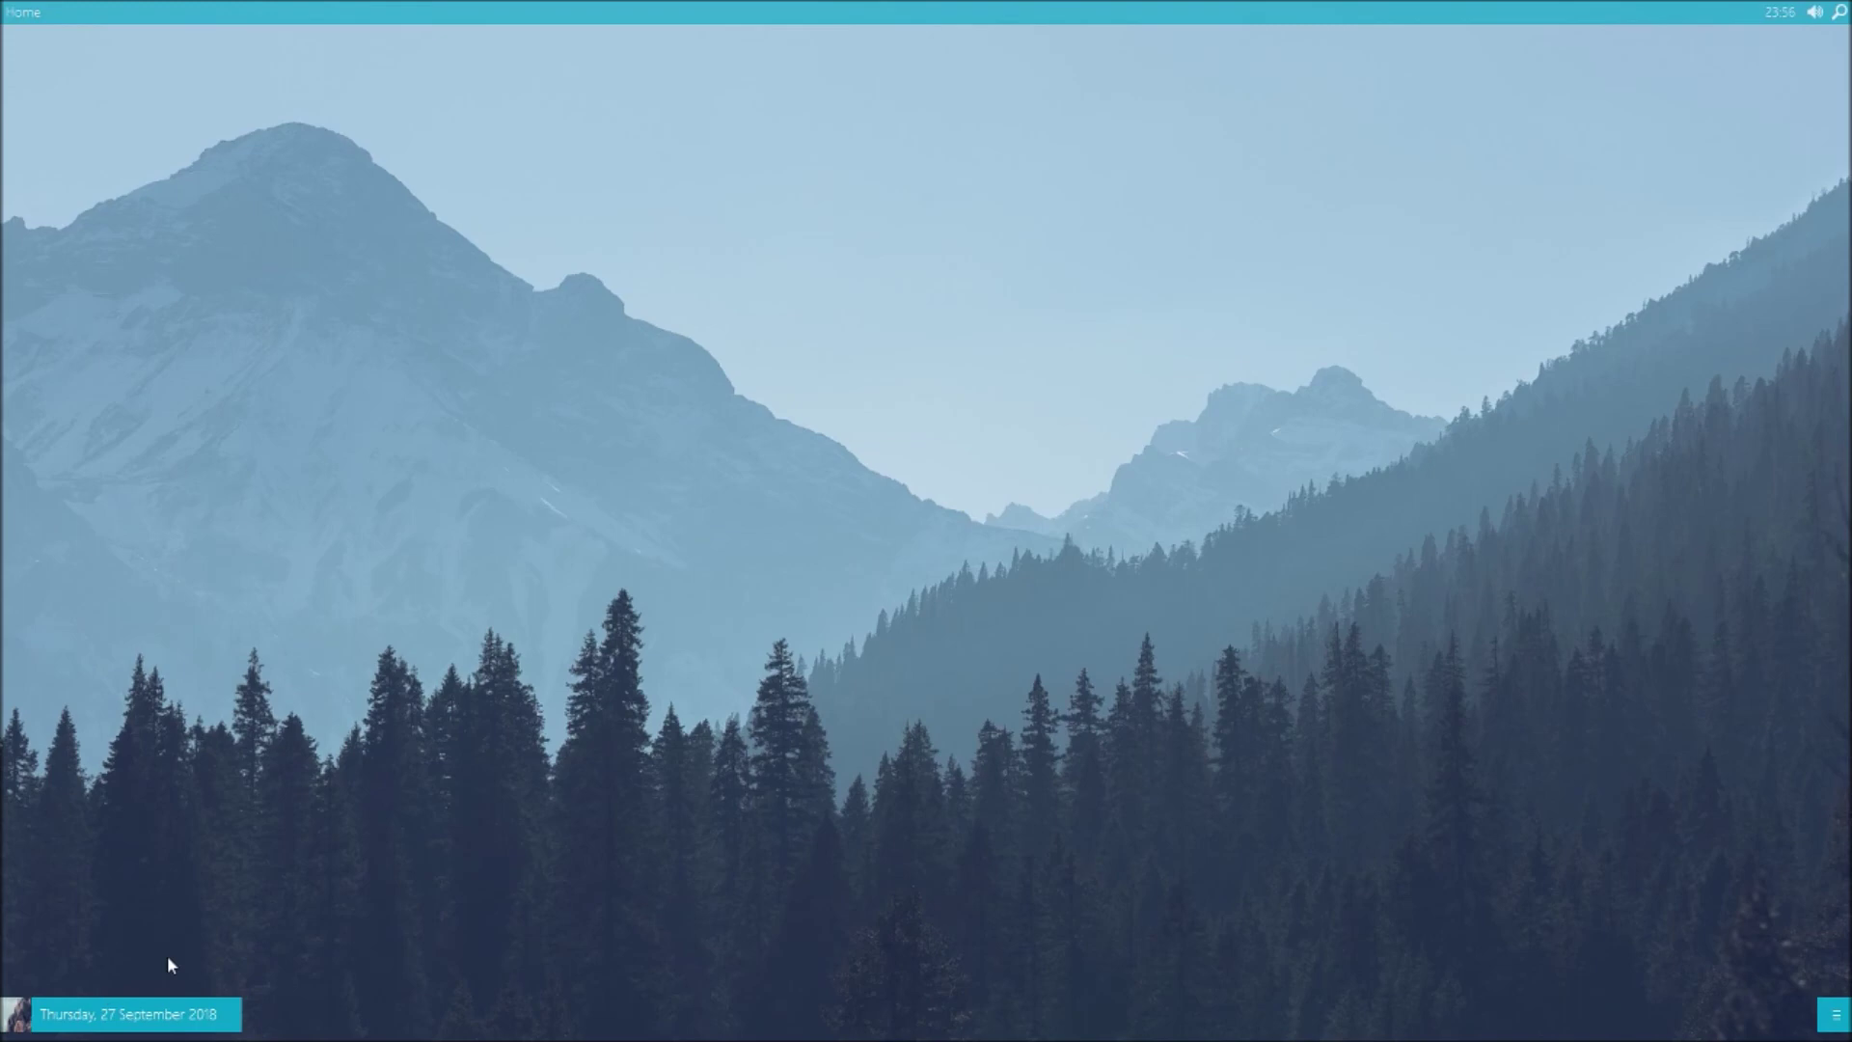
{"action": "mouse_move", "coordinate": [2, 1033]}
{"action": "left_click", "coordinate": [39, 1020]}
{"action": "left_click", "coordinate": [1836, 1018]}
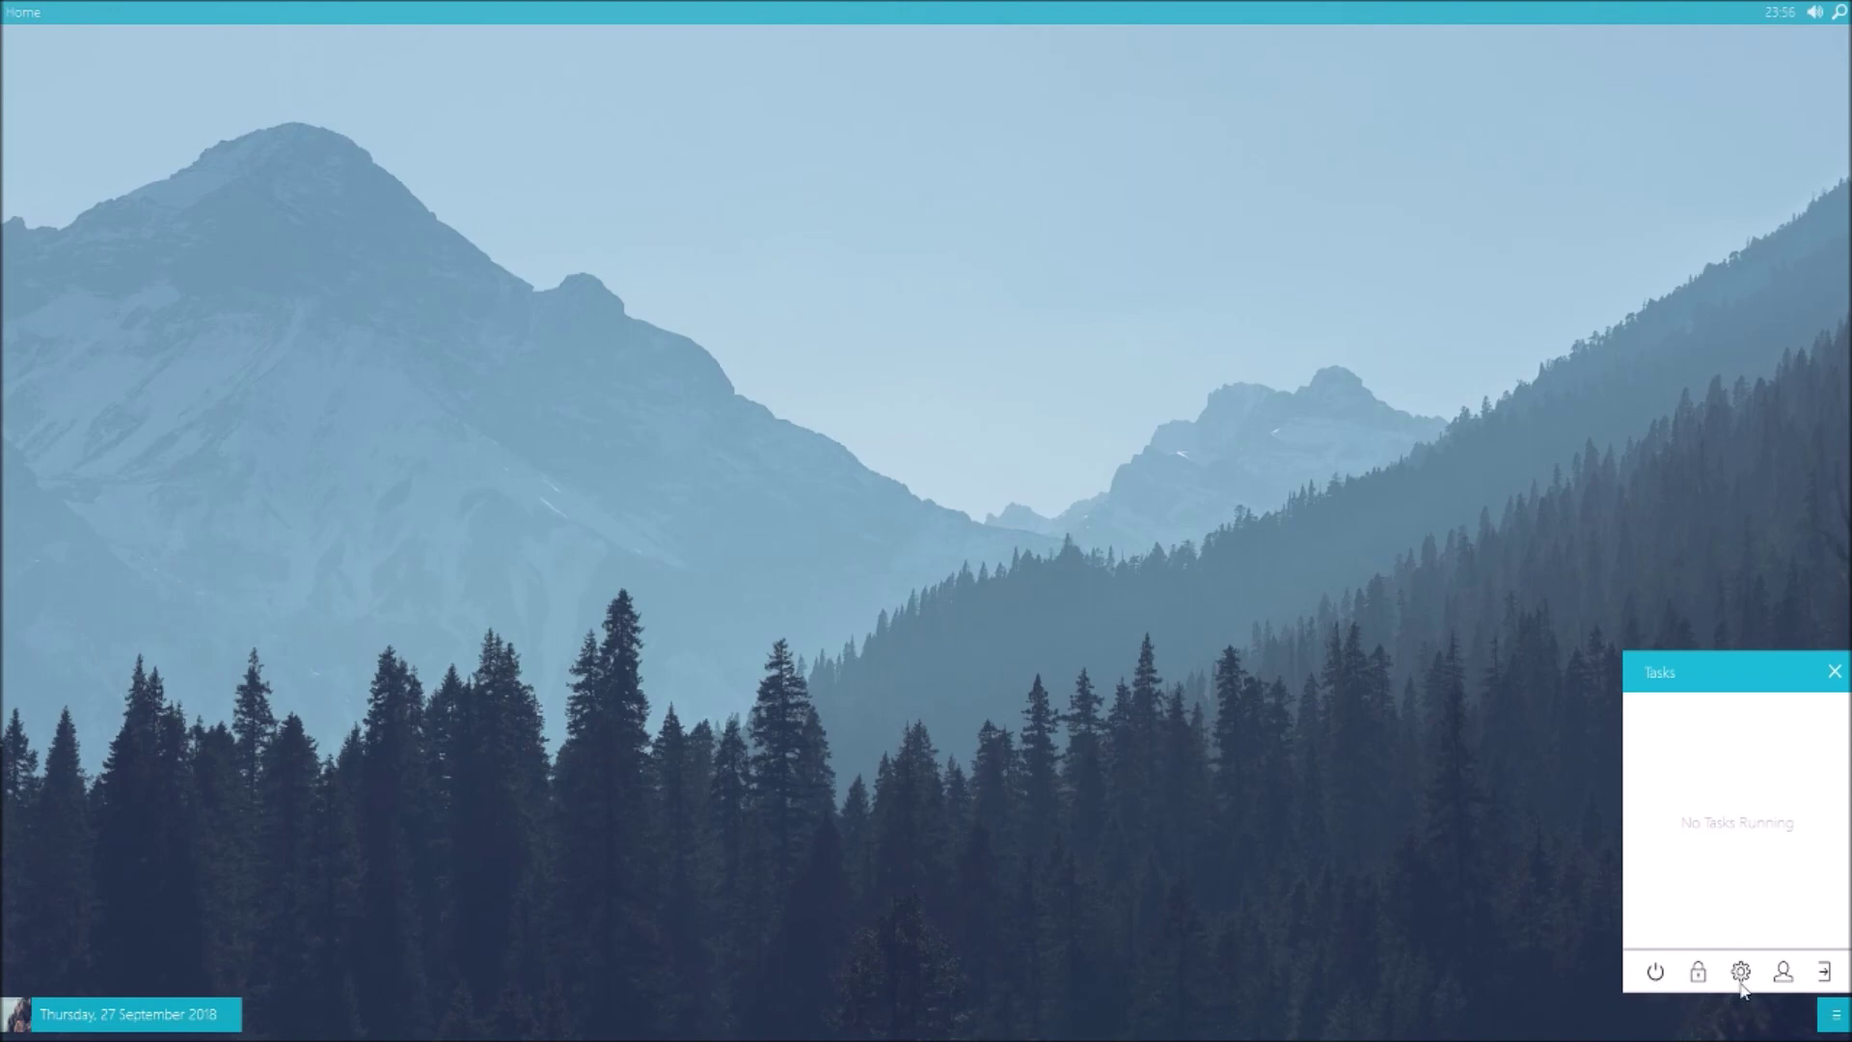
{"action": "left_click", "coordinate": [696, 933]}
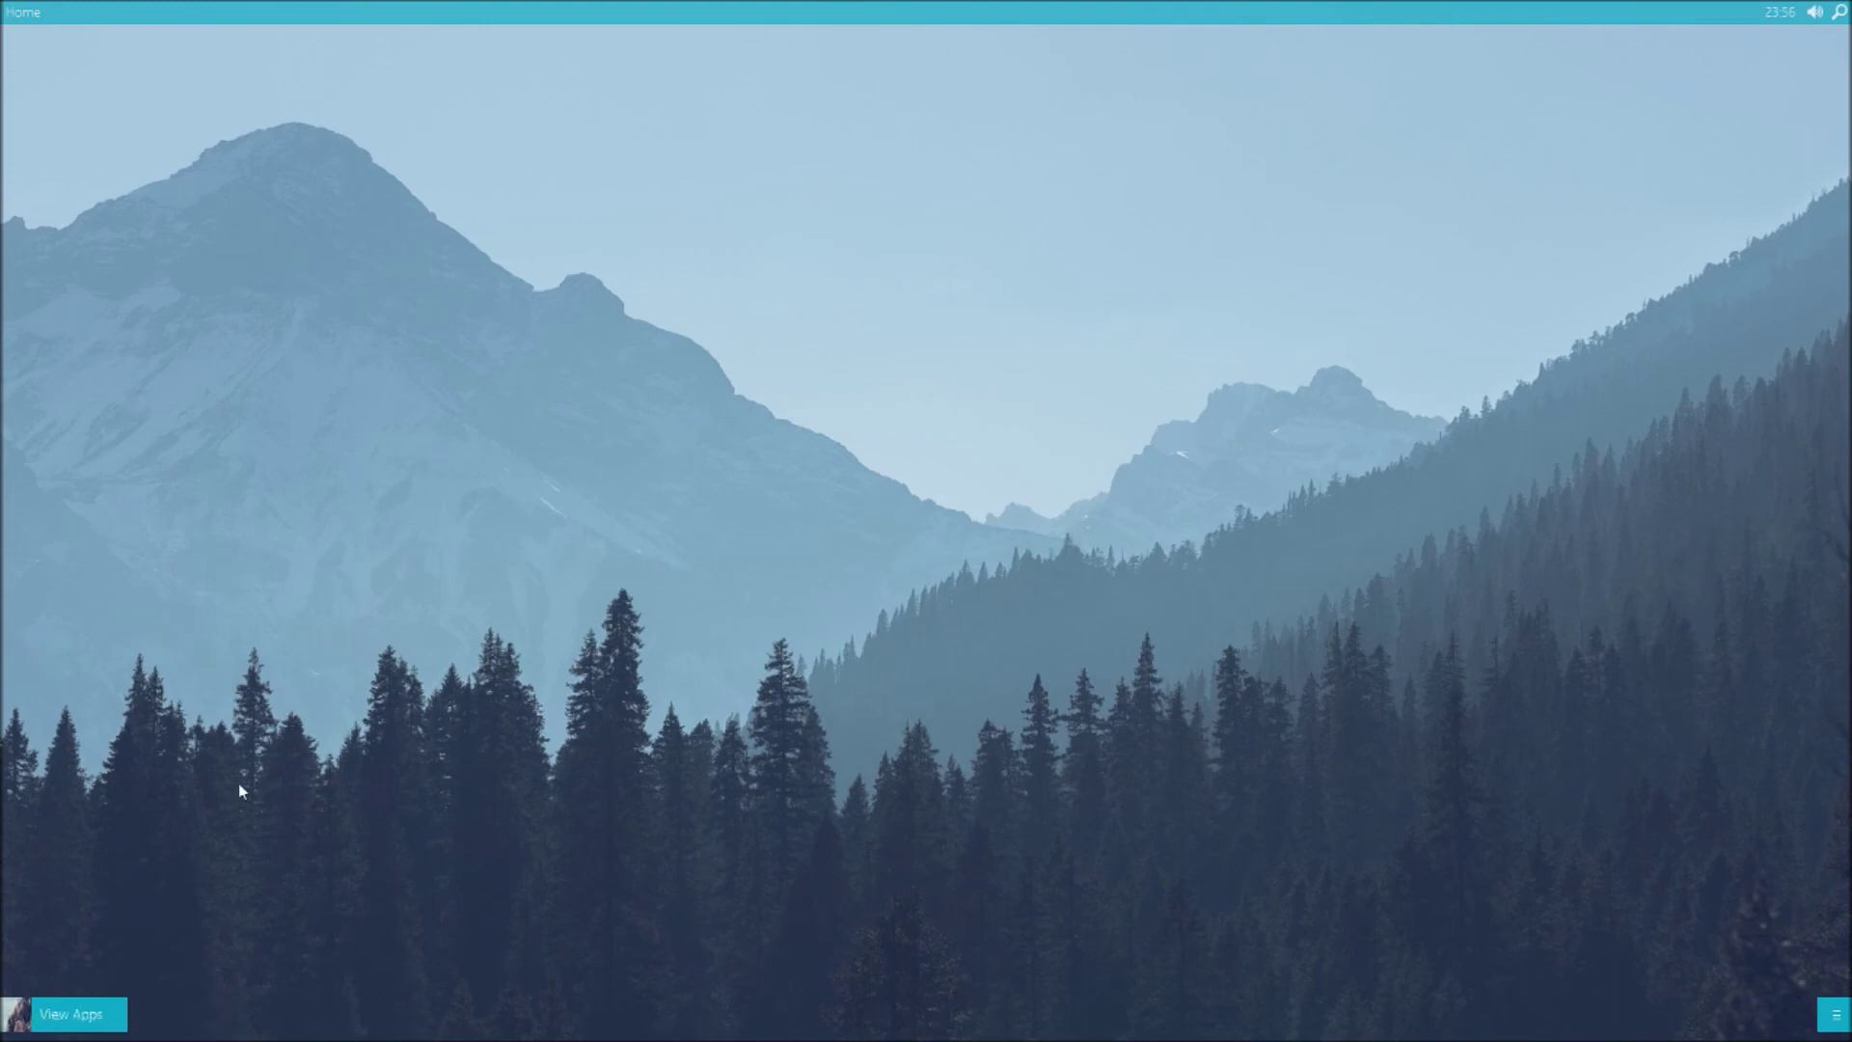
{"action": "left_click", "coordinate": [14, 1015]}
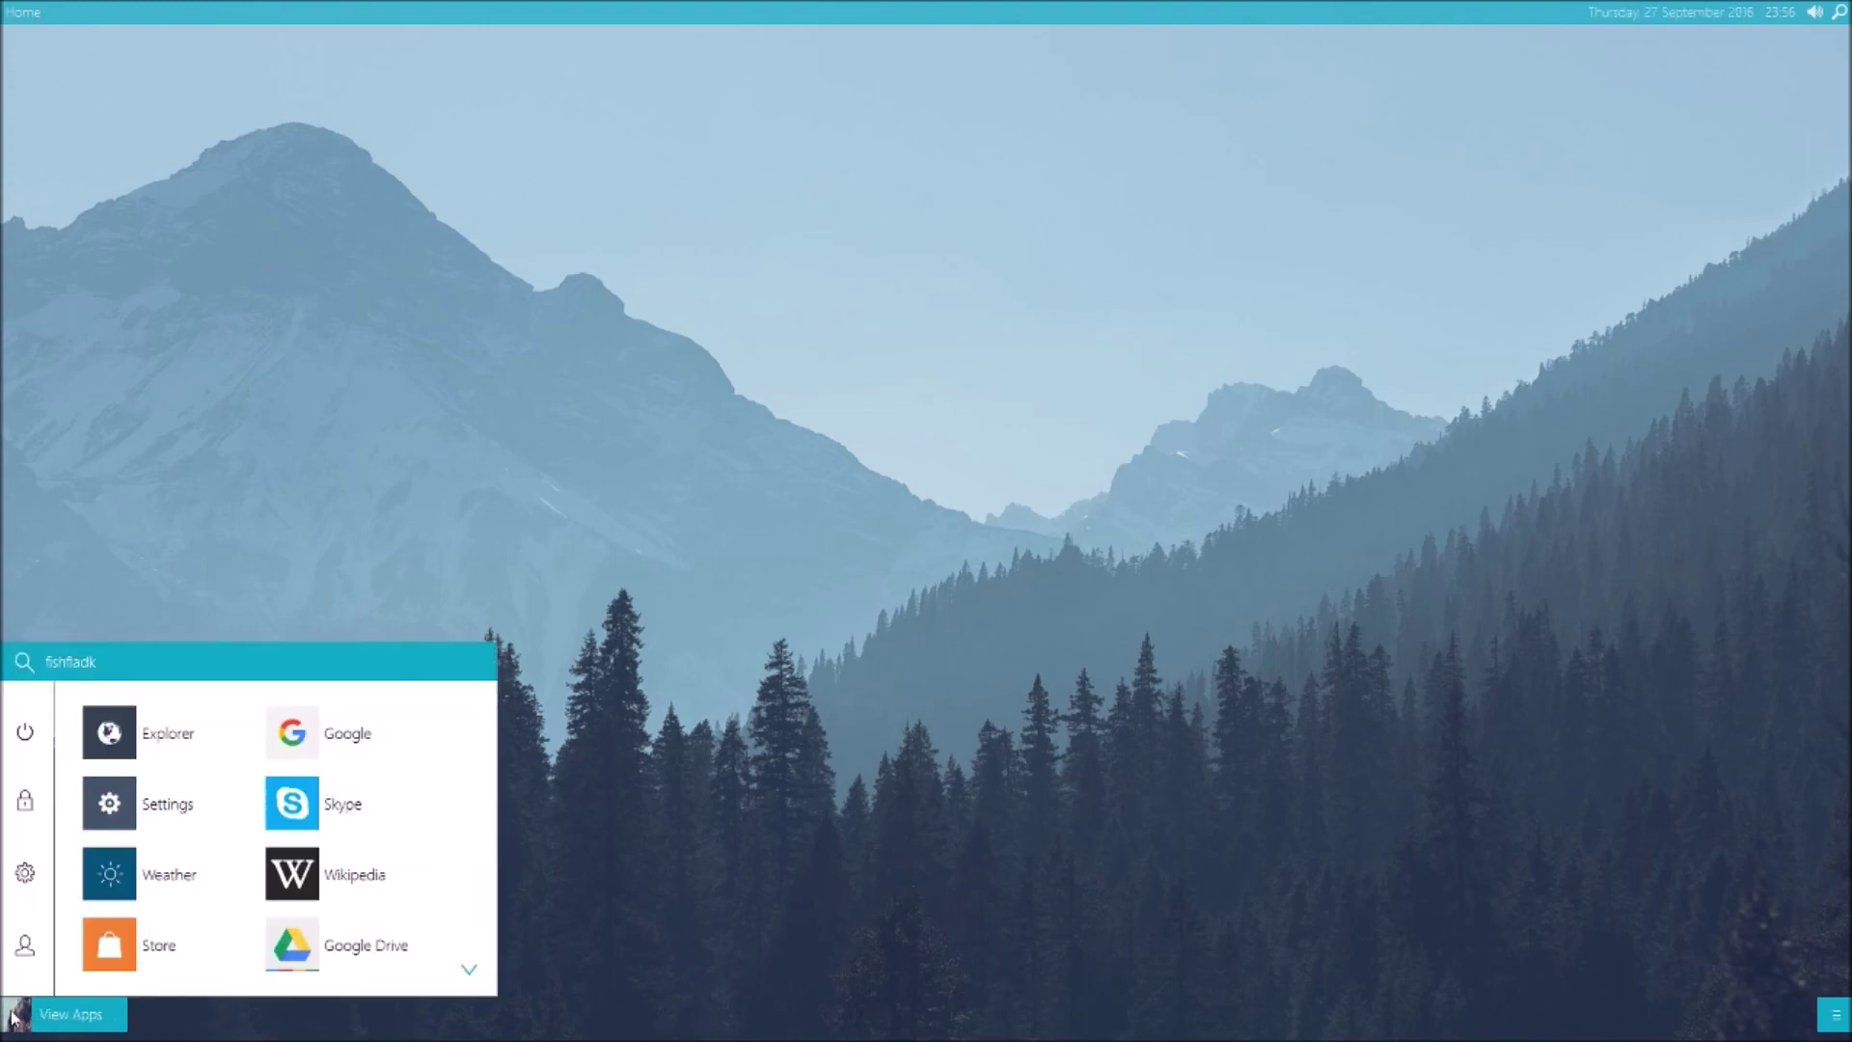
Clear the leftover "fishfladk" text from the app search and close the list of apps
{"action": "double_click", "coordinate": [69, 662]}
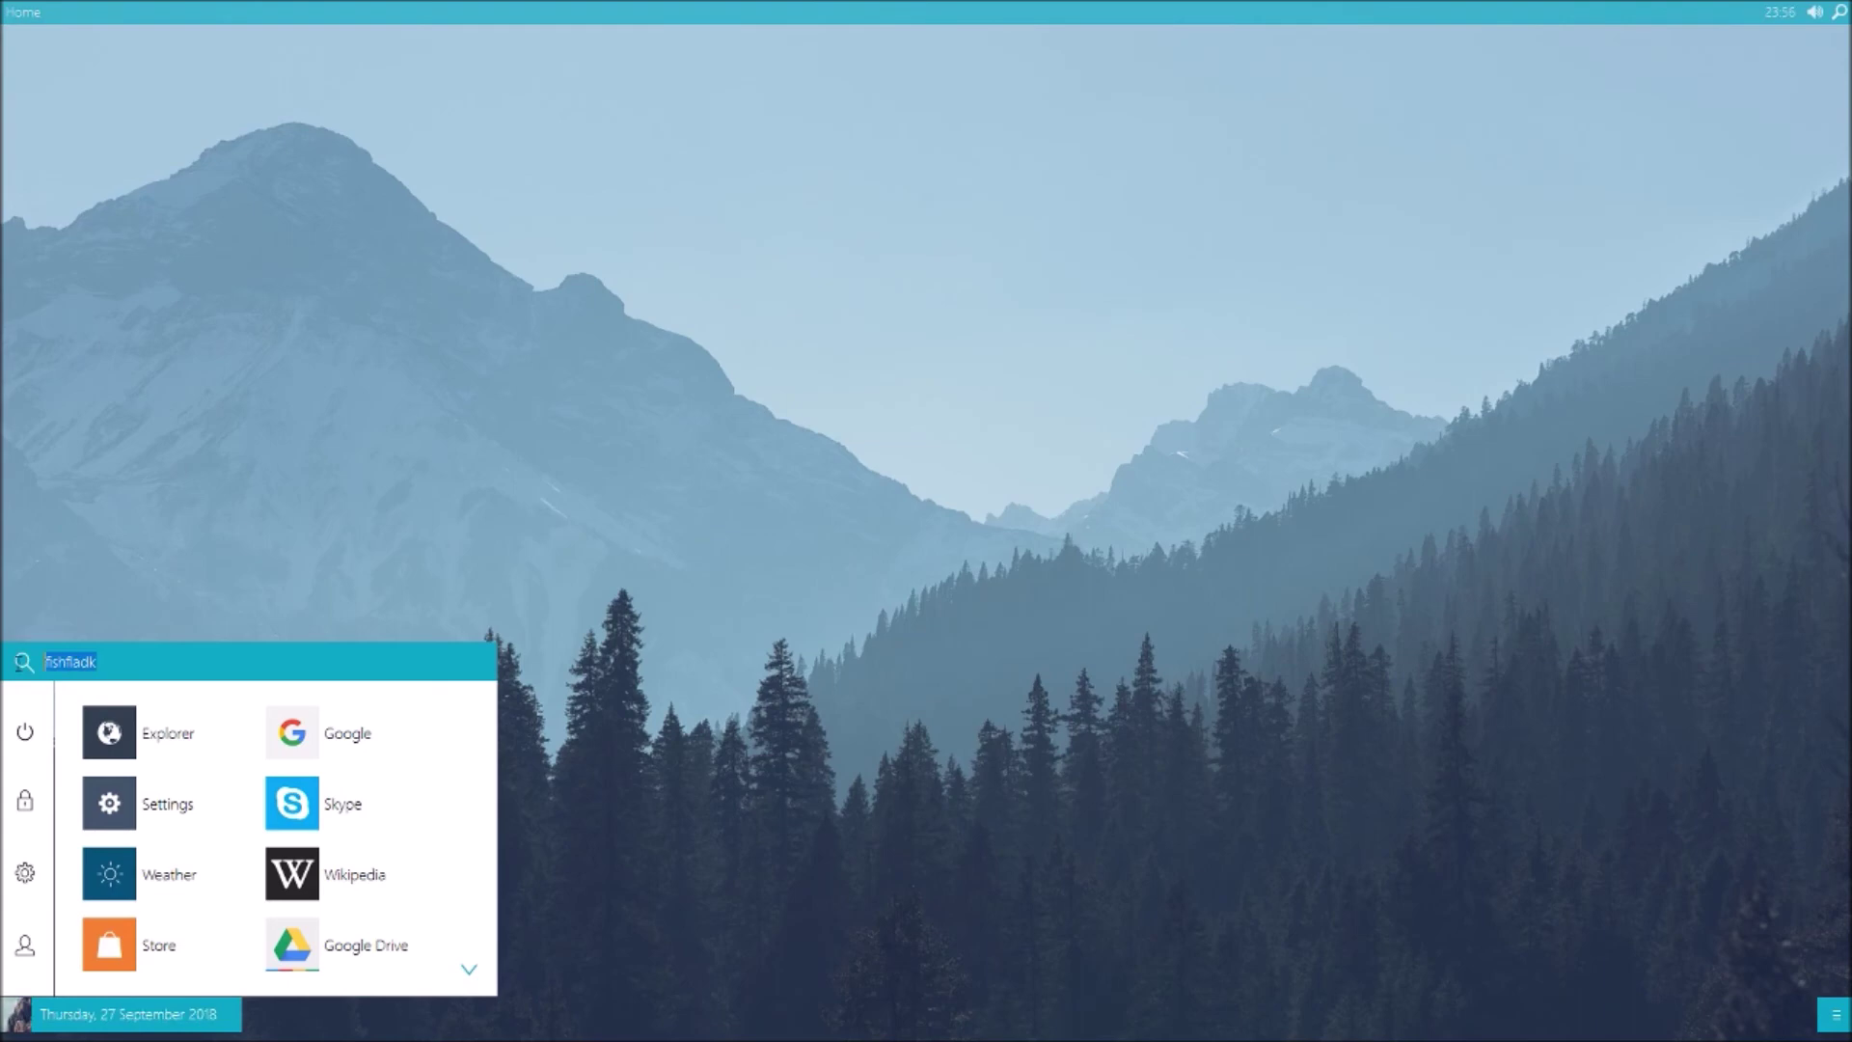
{"action": "key", "text": "BackSpace"}
{"action": "left_click", "coordinate": [13, 1018]}
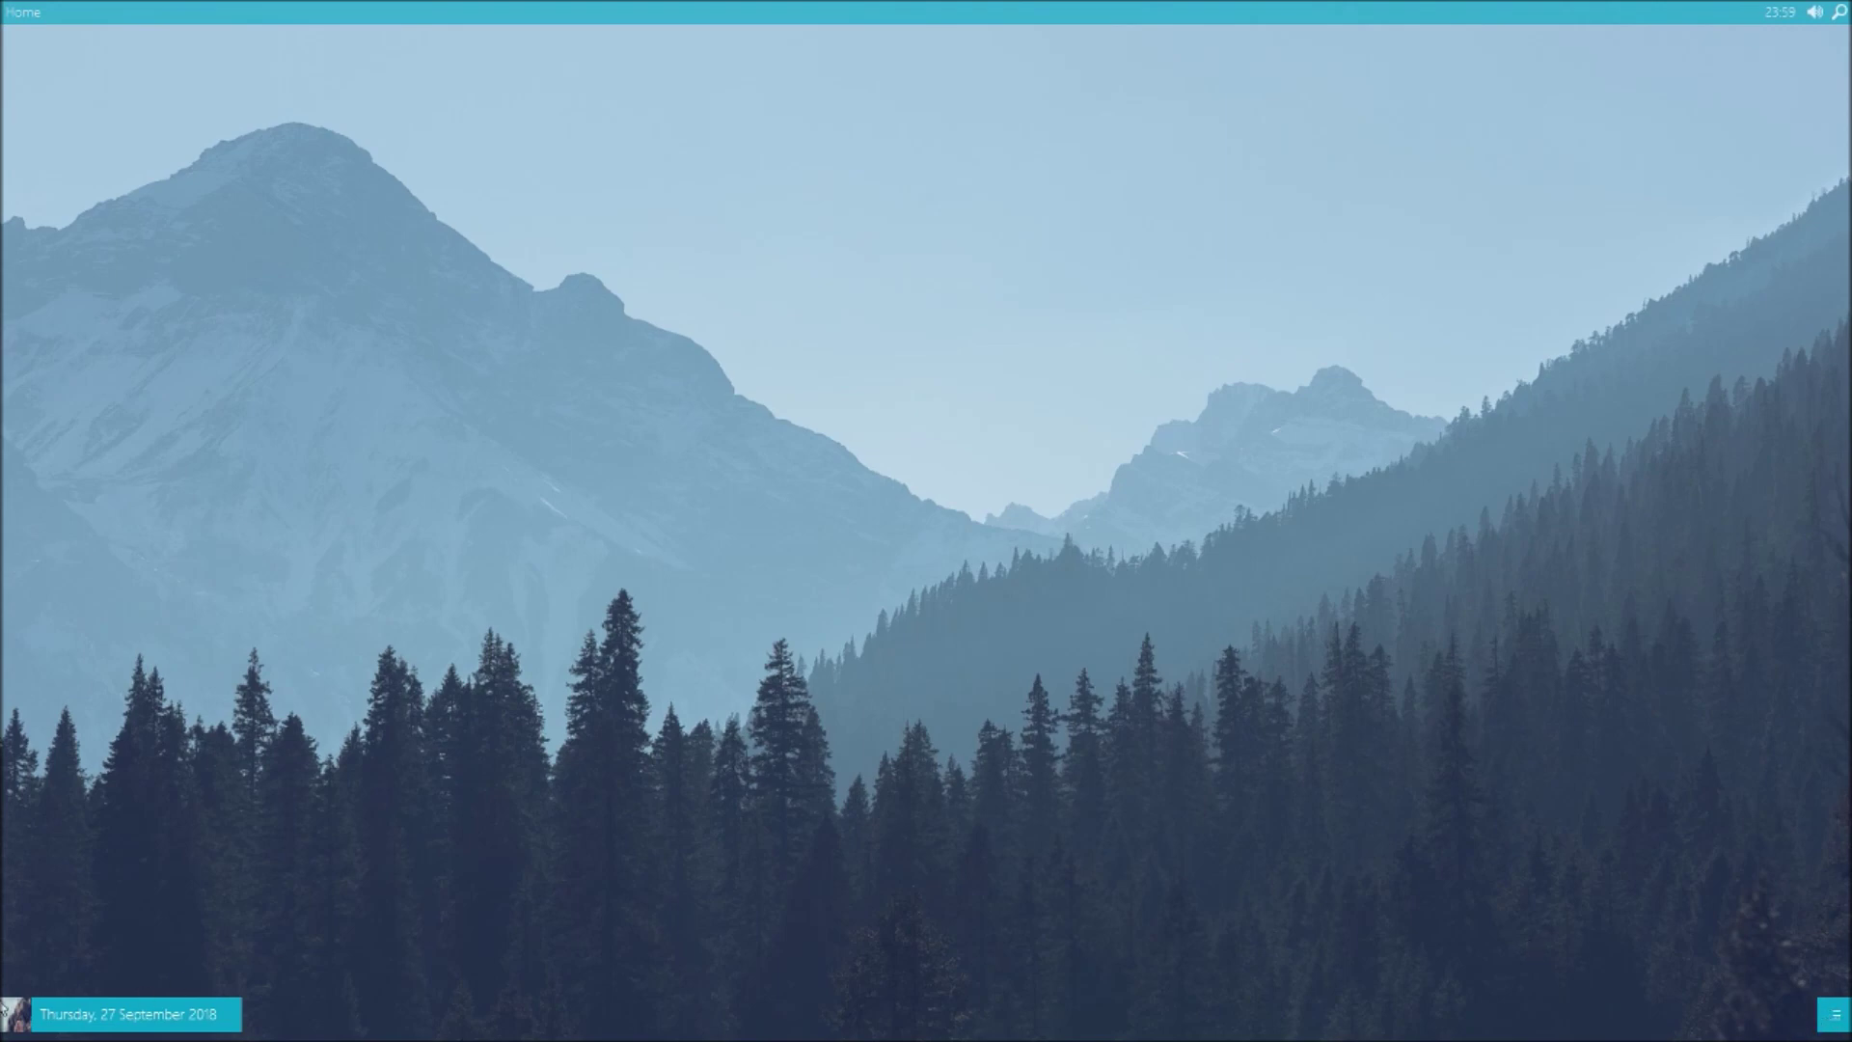
Look at the task list and the list of apps in turn, dismissing each one
{"action": "left_click", "coordinate": [1843, 1015]}
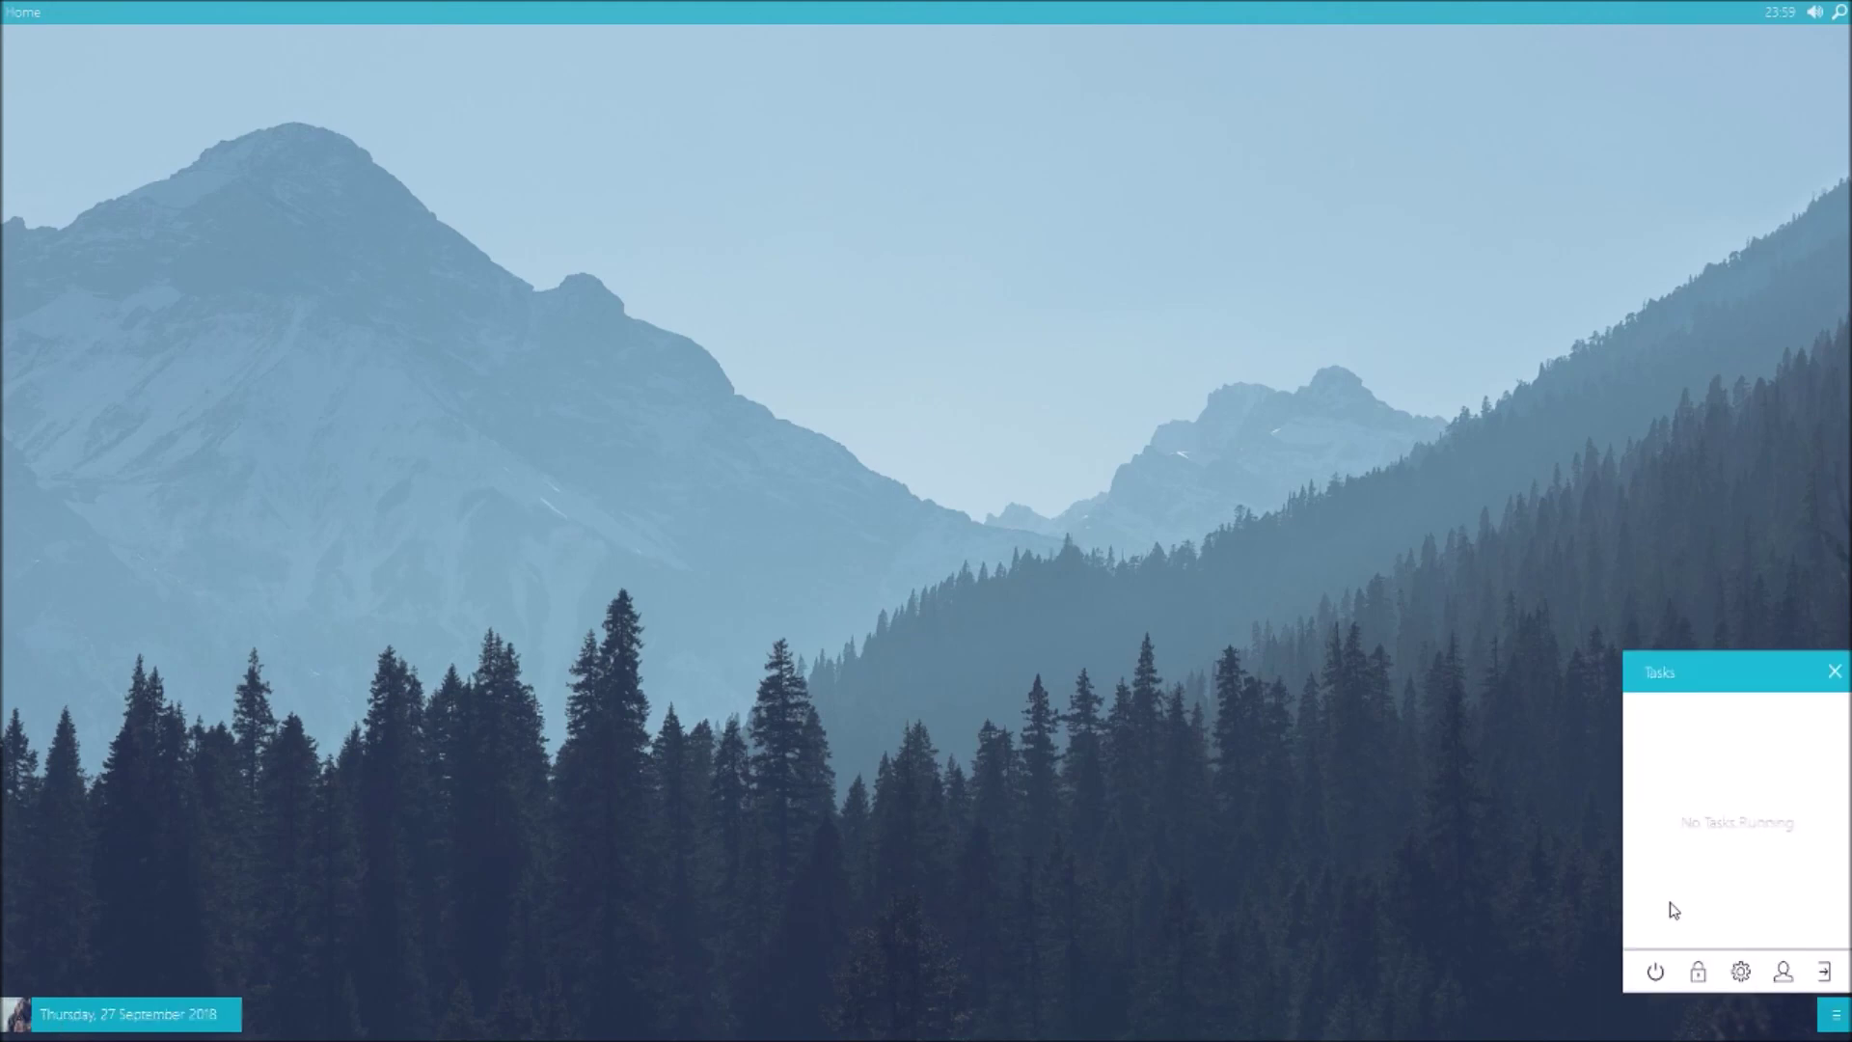
{"action": "left_click", "coordinate": [1355, 859]}
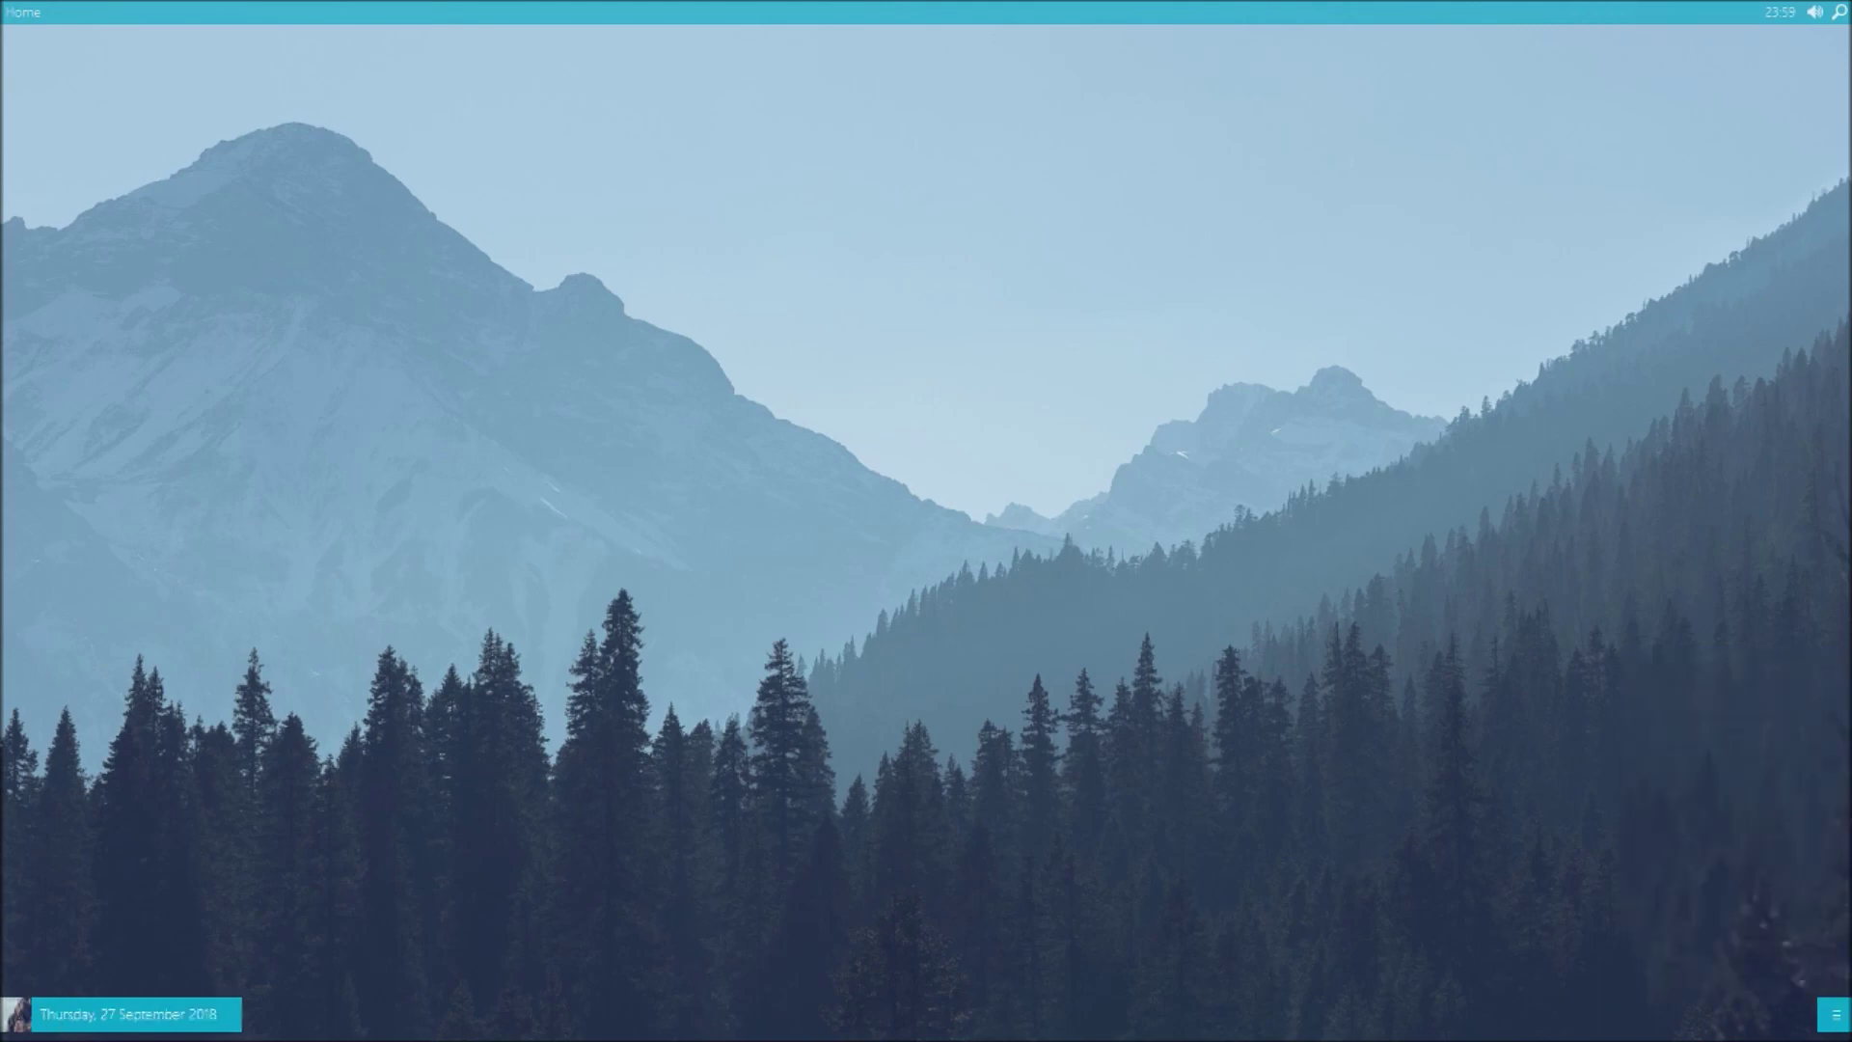
{"action": "left_click", "coordinate": [1843, 1021]}
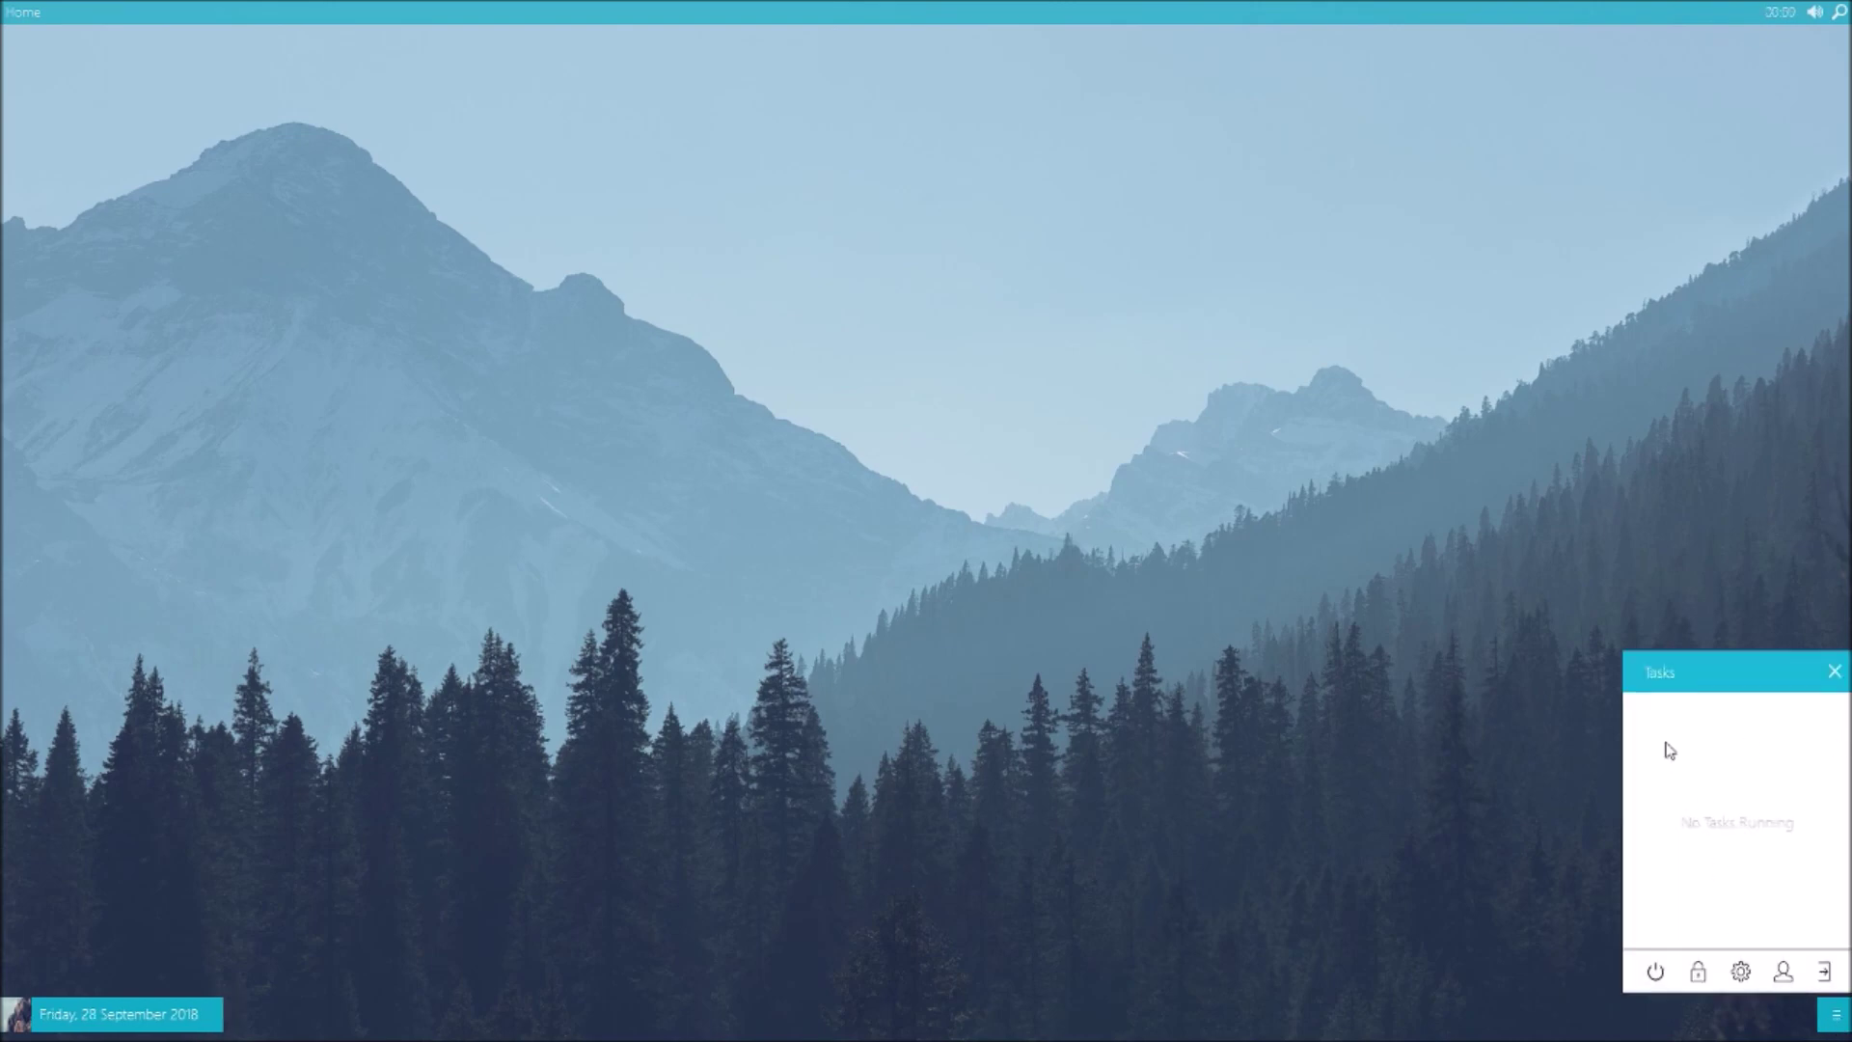
{"action": "left_click", "coordinate": [6, 1028]}
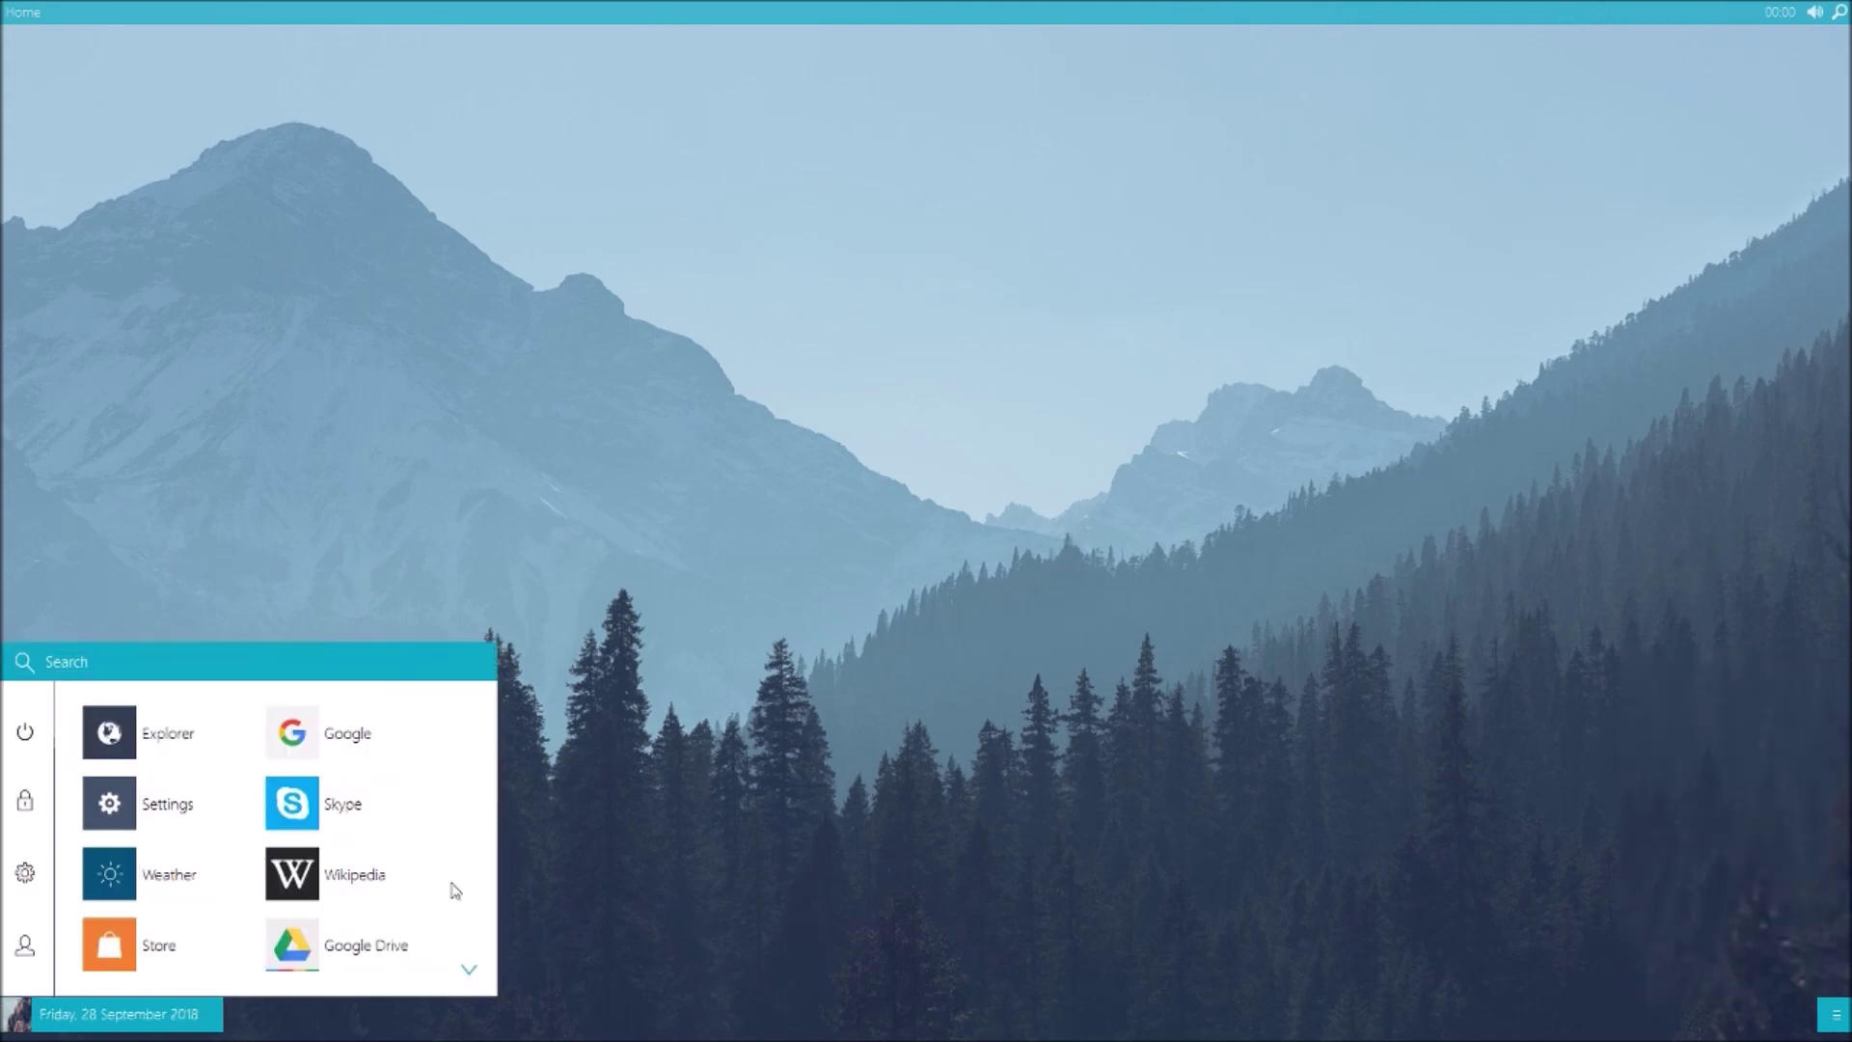
{"action": "left_click", "coordinate": [7, 1029]}
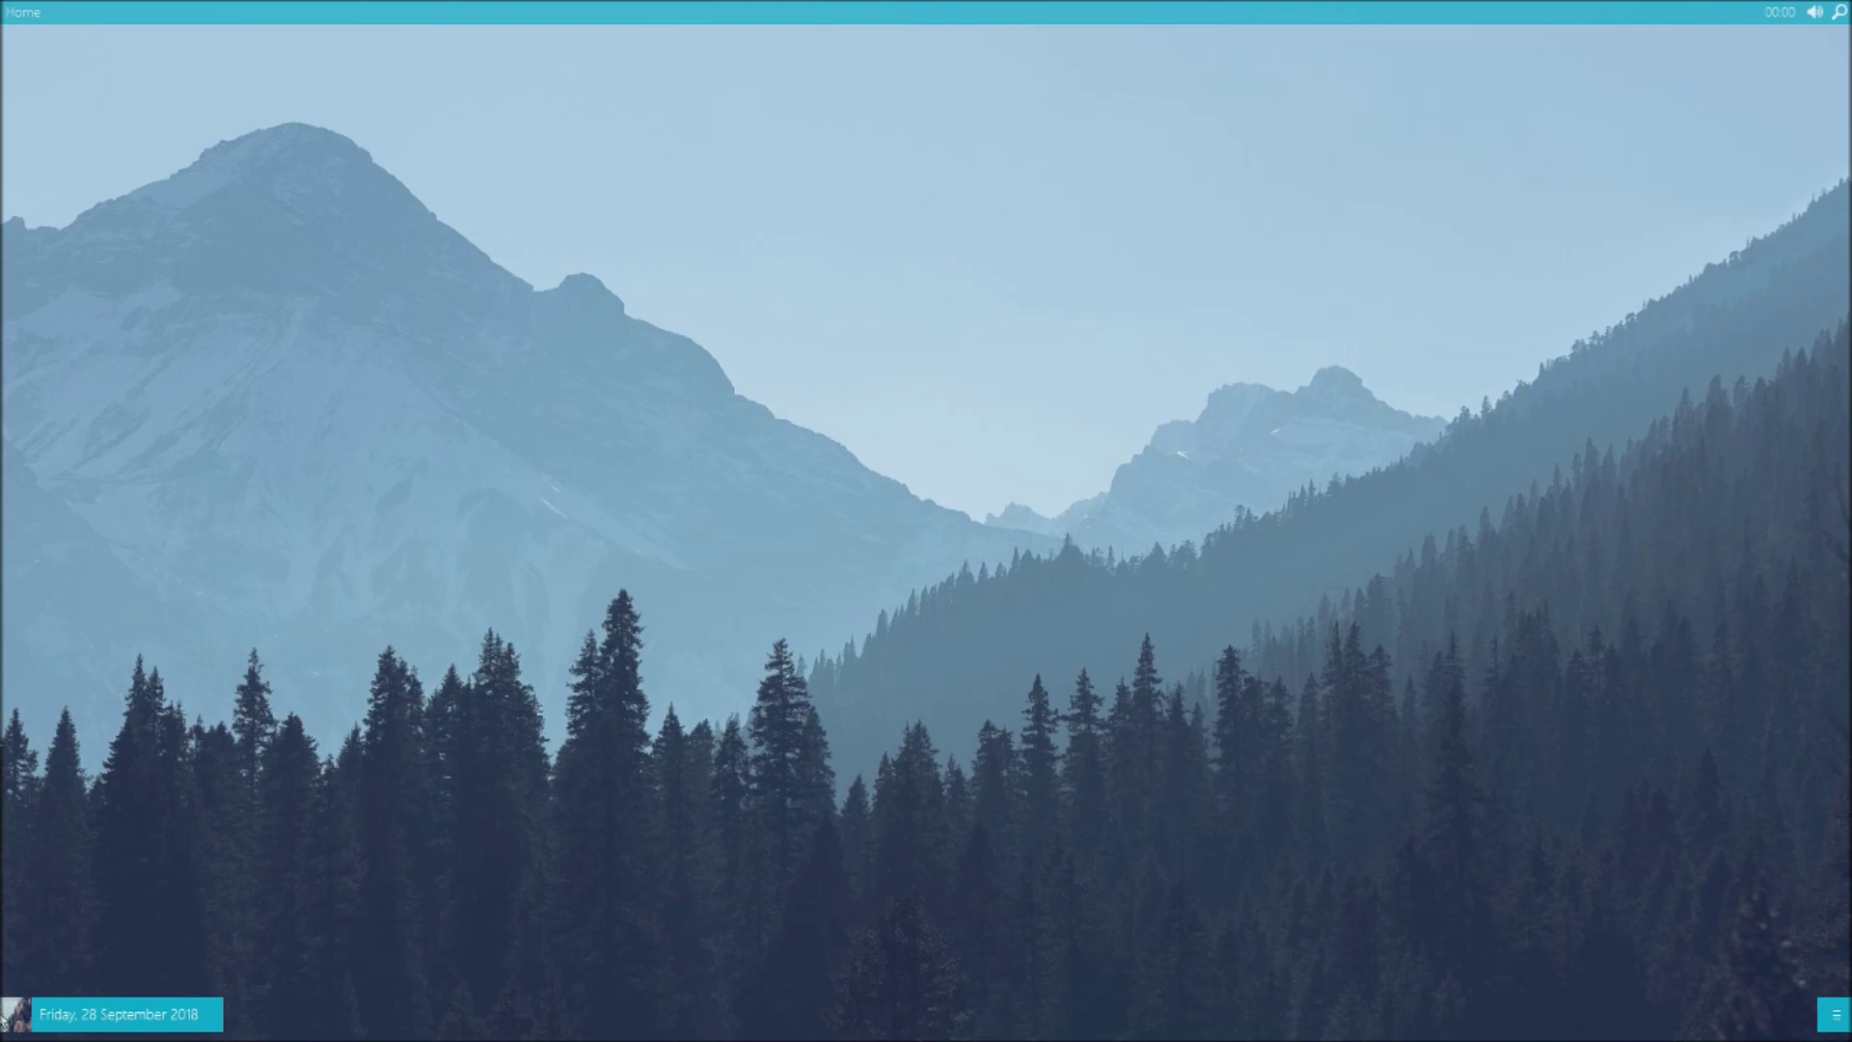
{"action": "left_click", "coordinate": [1843, 1028]}
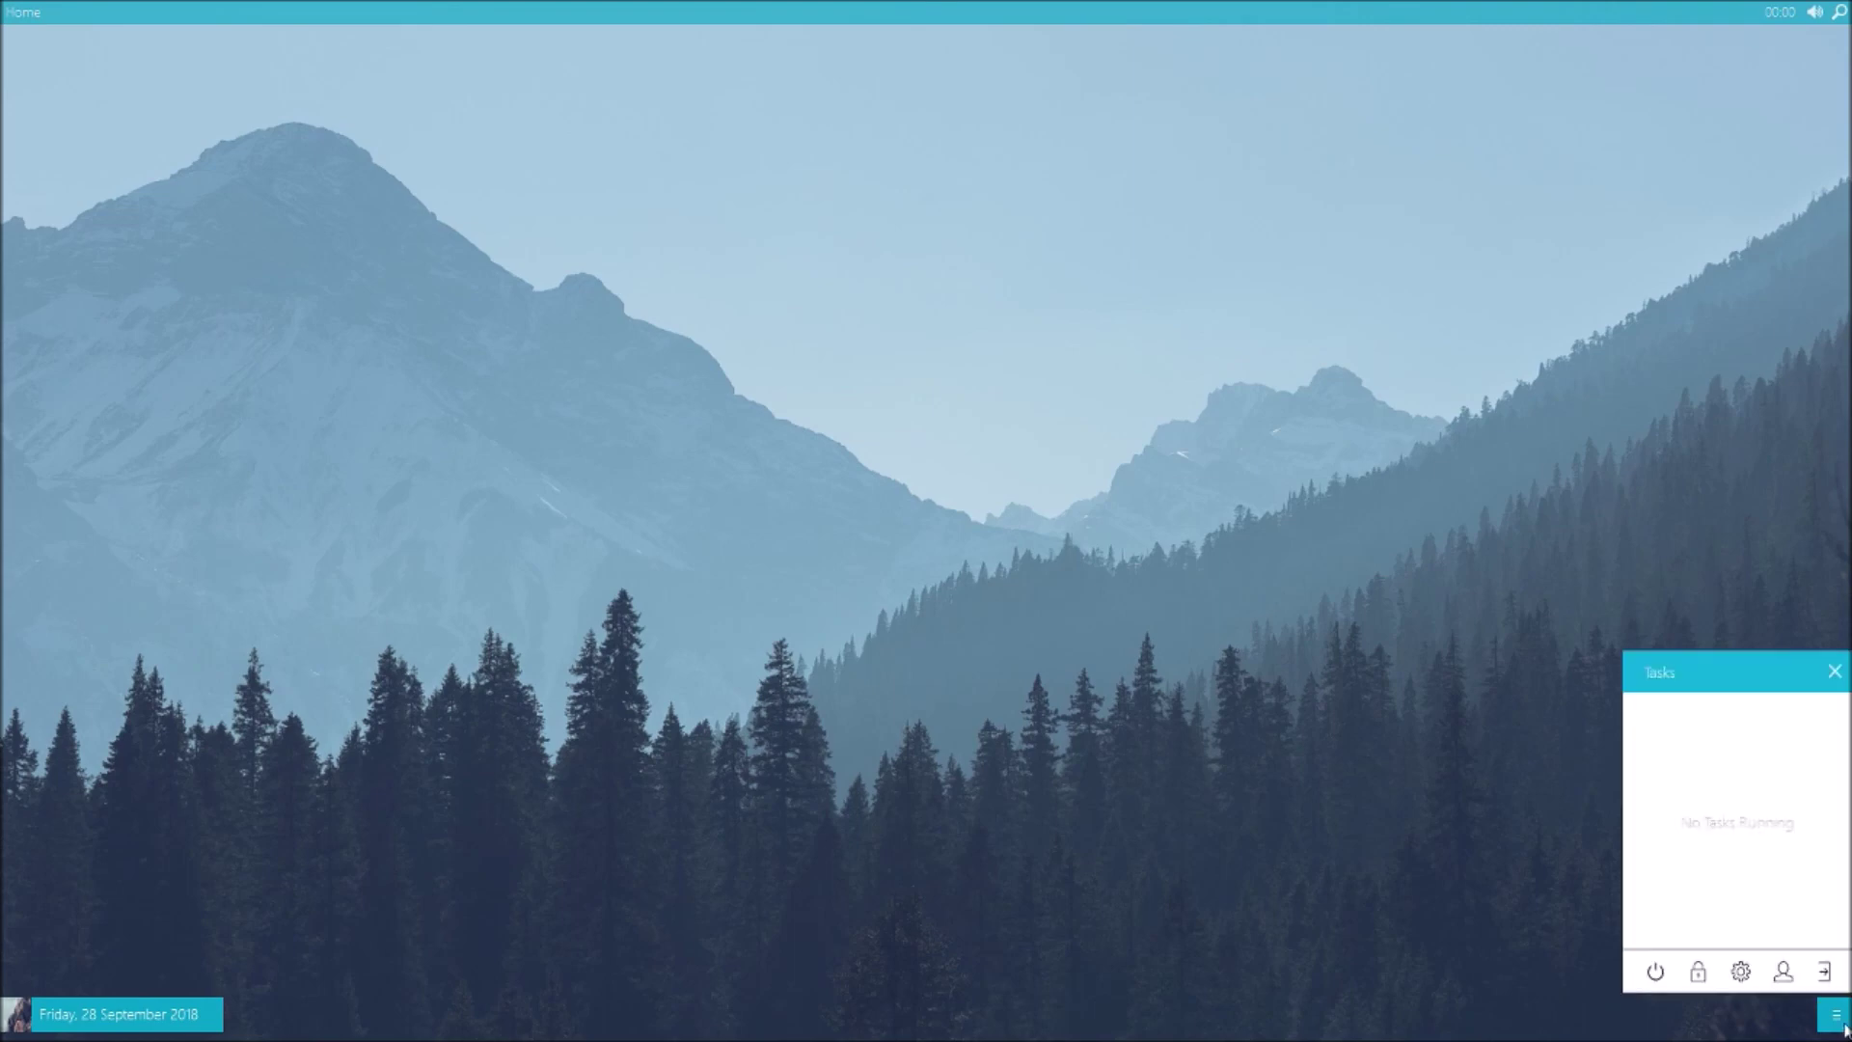
{"action": "left_click", "coordinate": [5, 1011]}
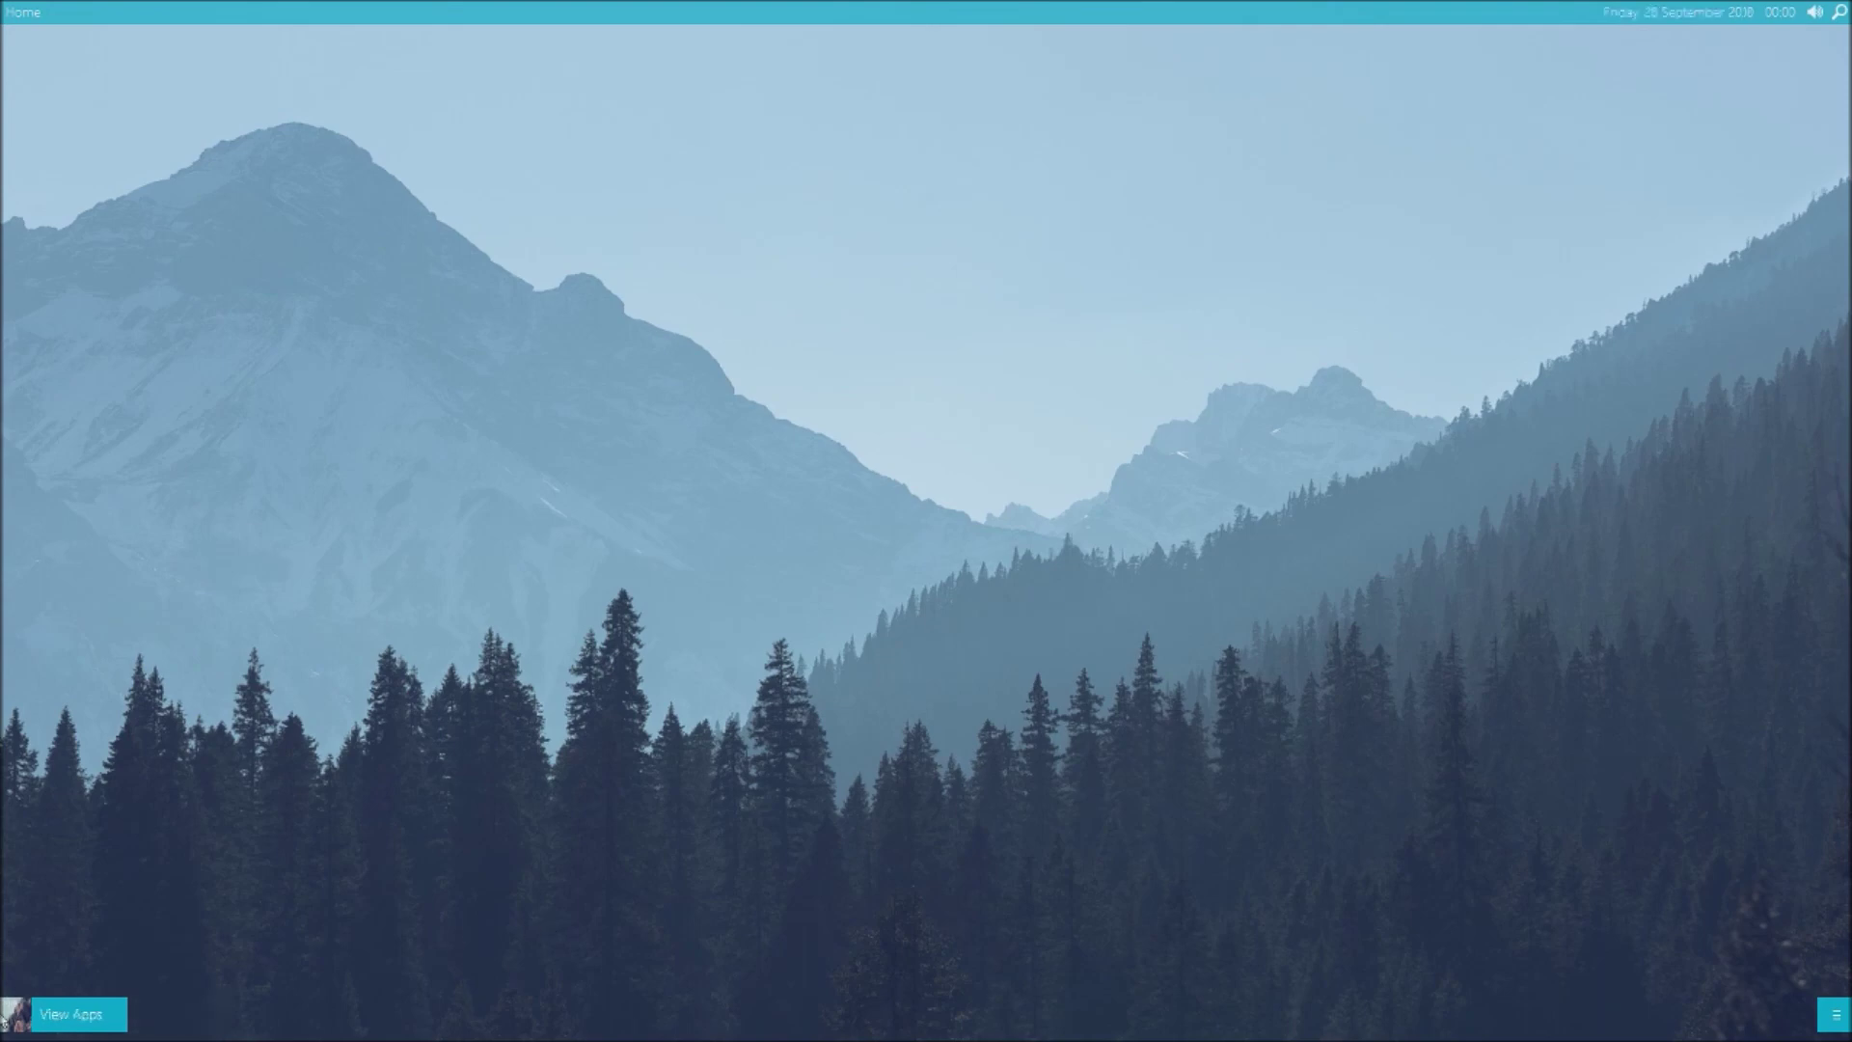
Open the list of apps, view its second page with Facebook and Google Maps, and dismiss the list
{"action": "left_click", "coordinate": [57, 1014]}
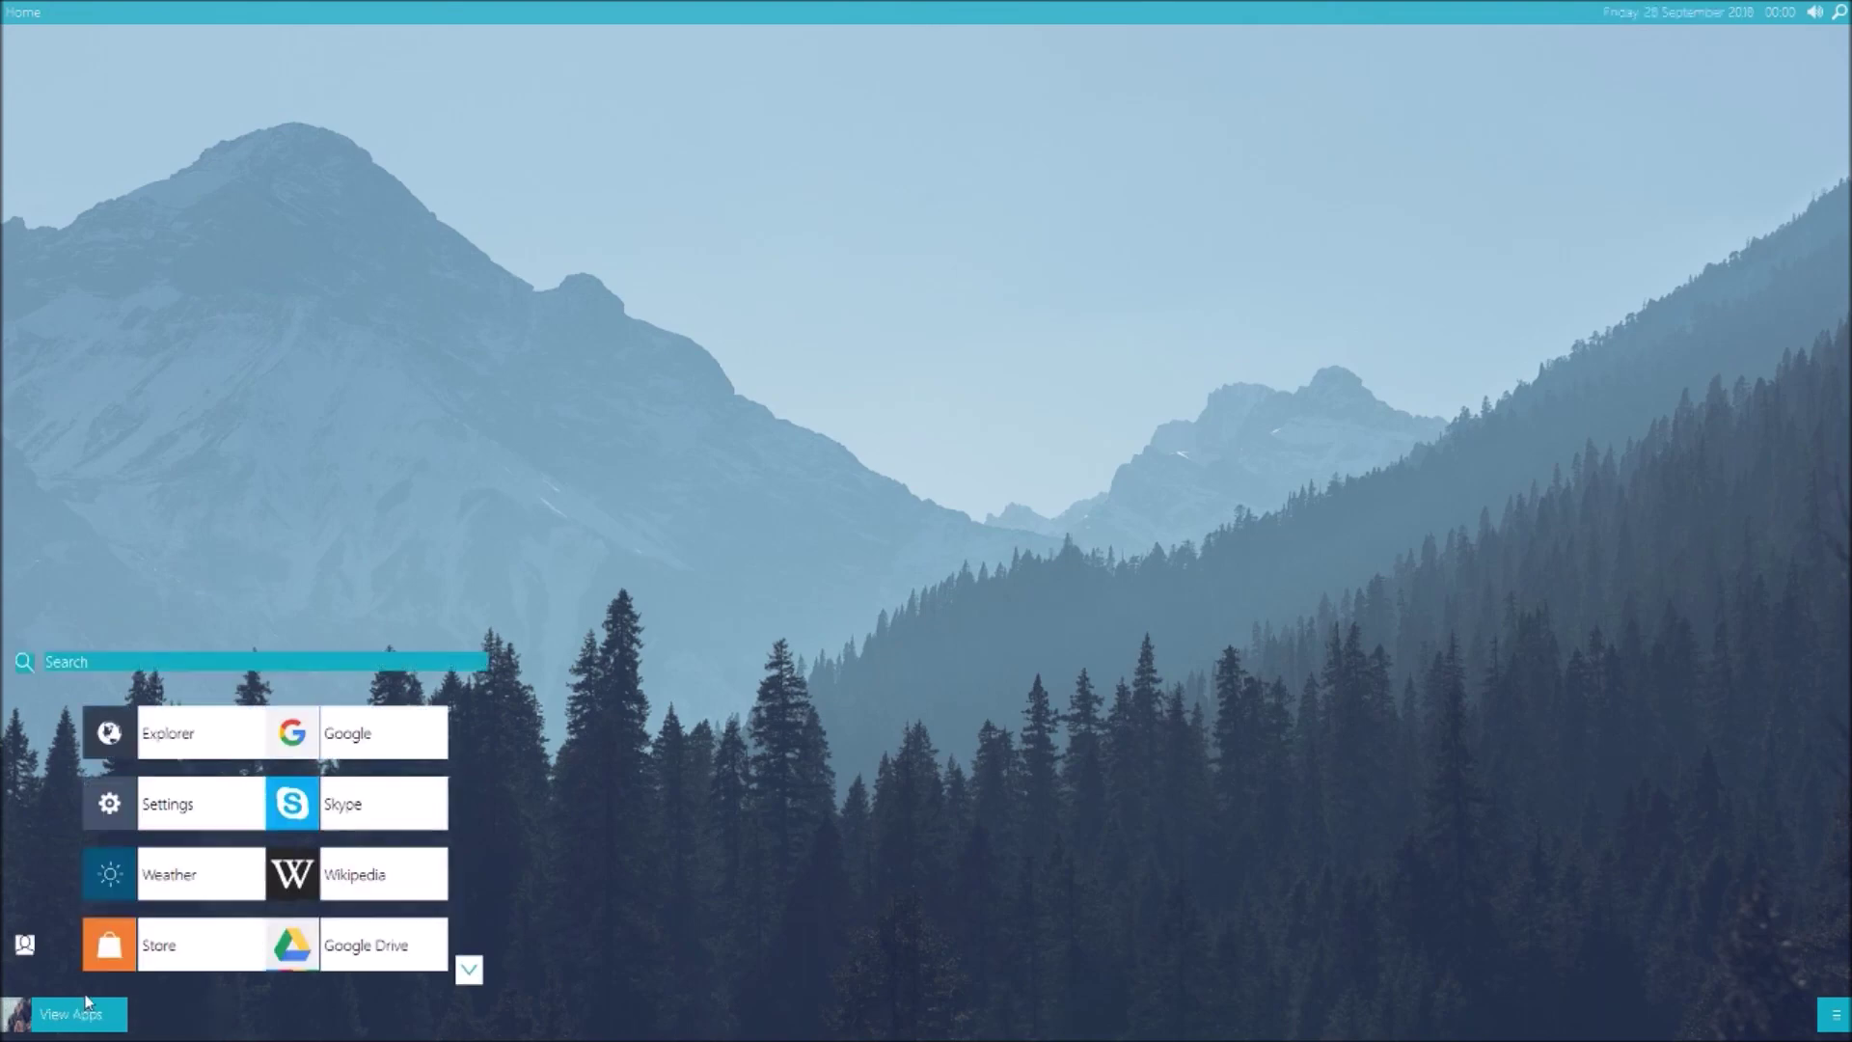
{"action": "left_click", "coordinate": [470, 972]}
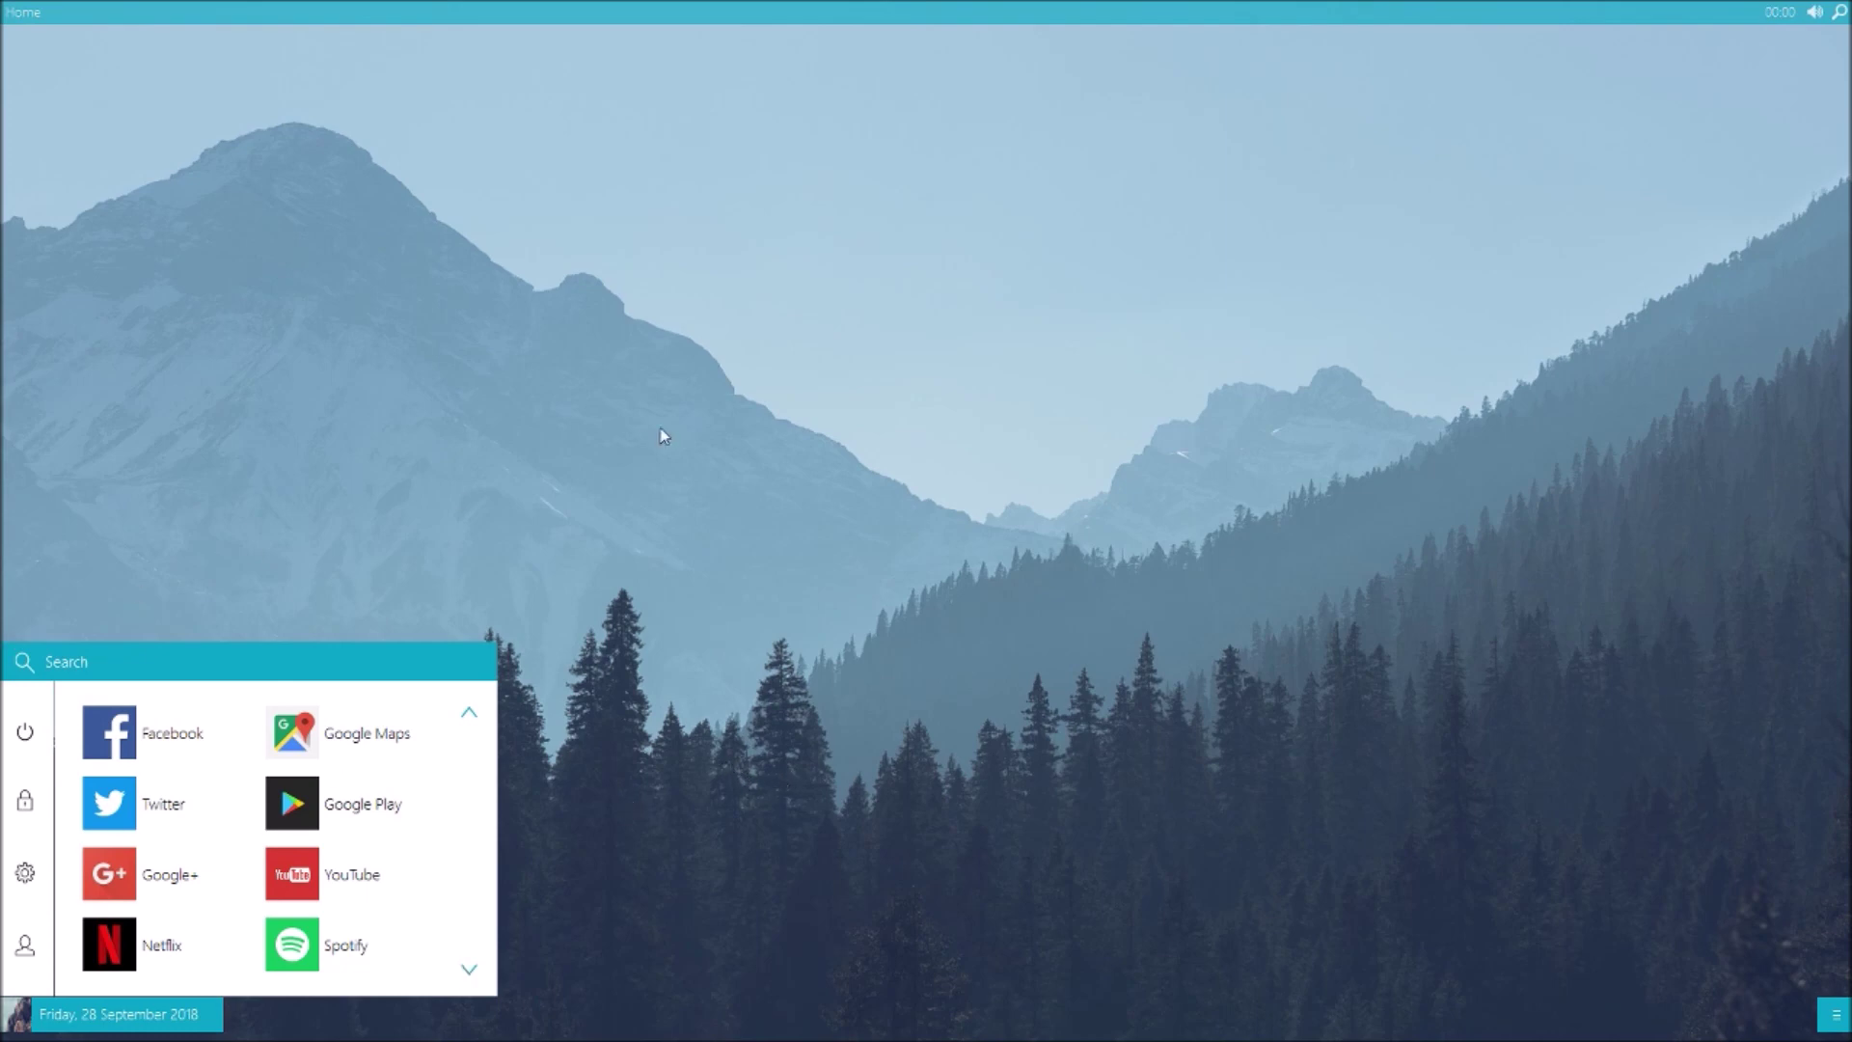
{"action": "left_click", "coordinate": [5, 1003]}
{"action": "left_click", "coordinate": [5, 1003]}
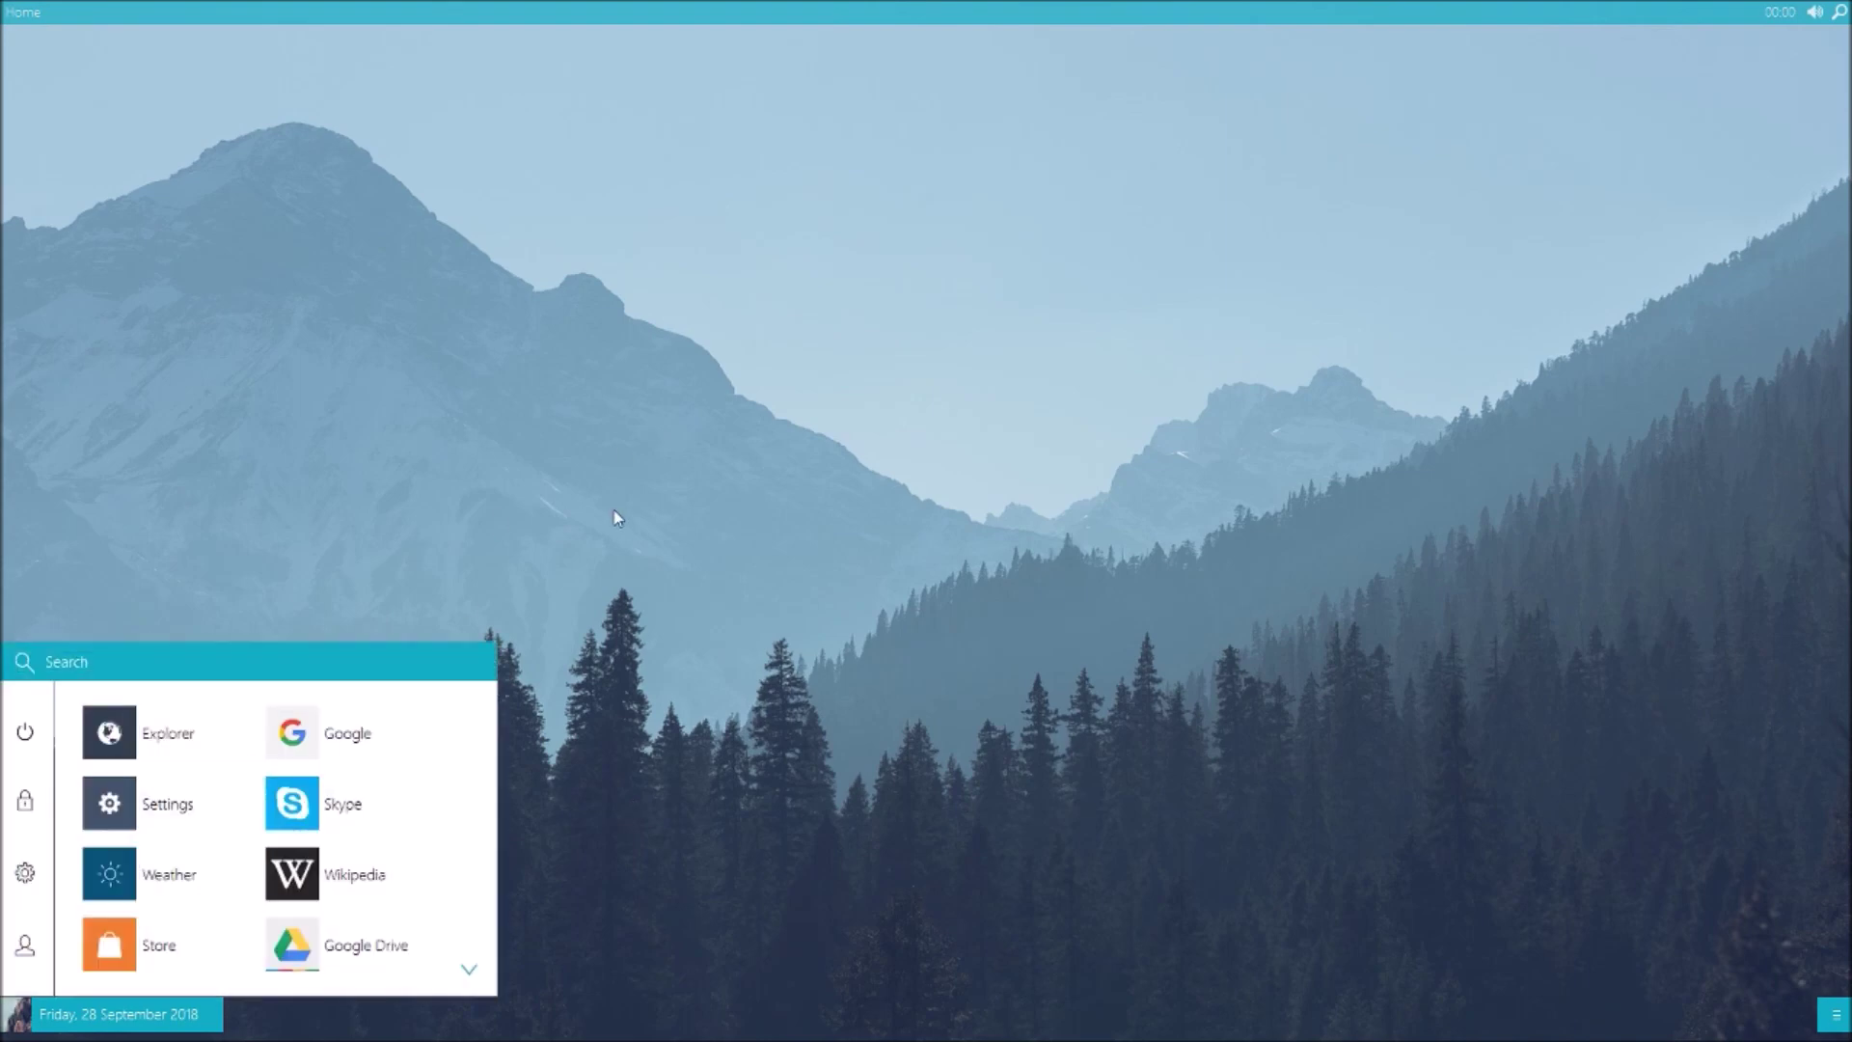
{"action": "left_click", "coordinate": [751, 403]}
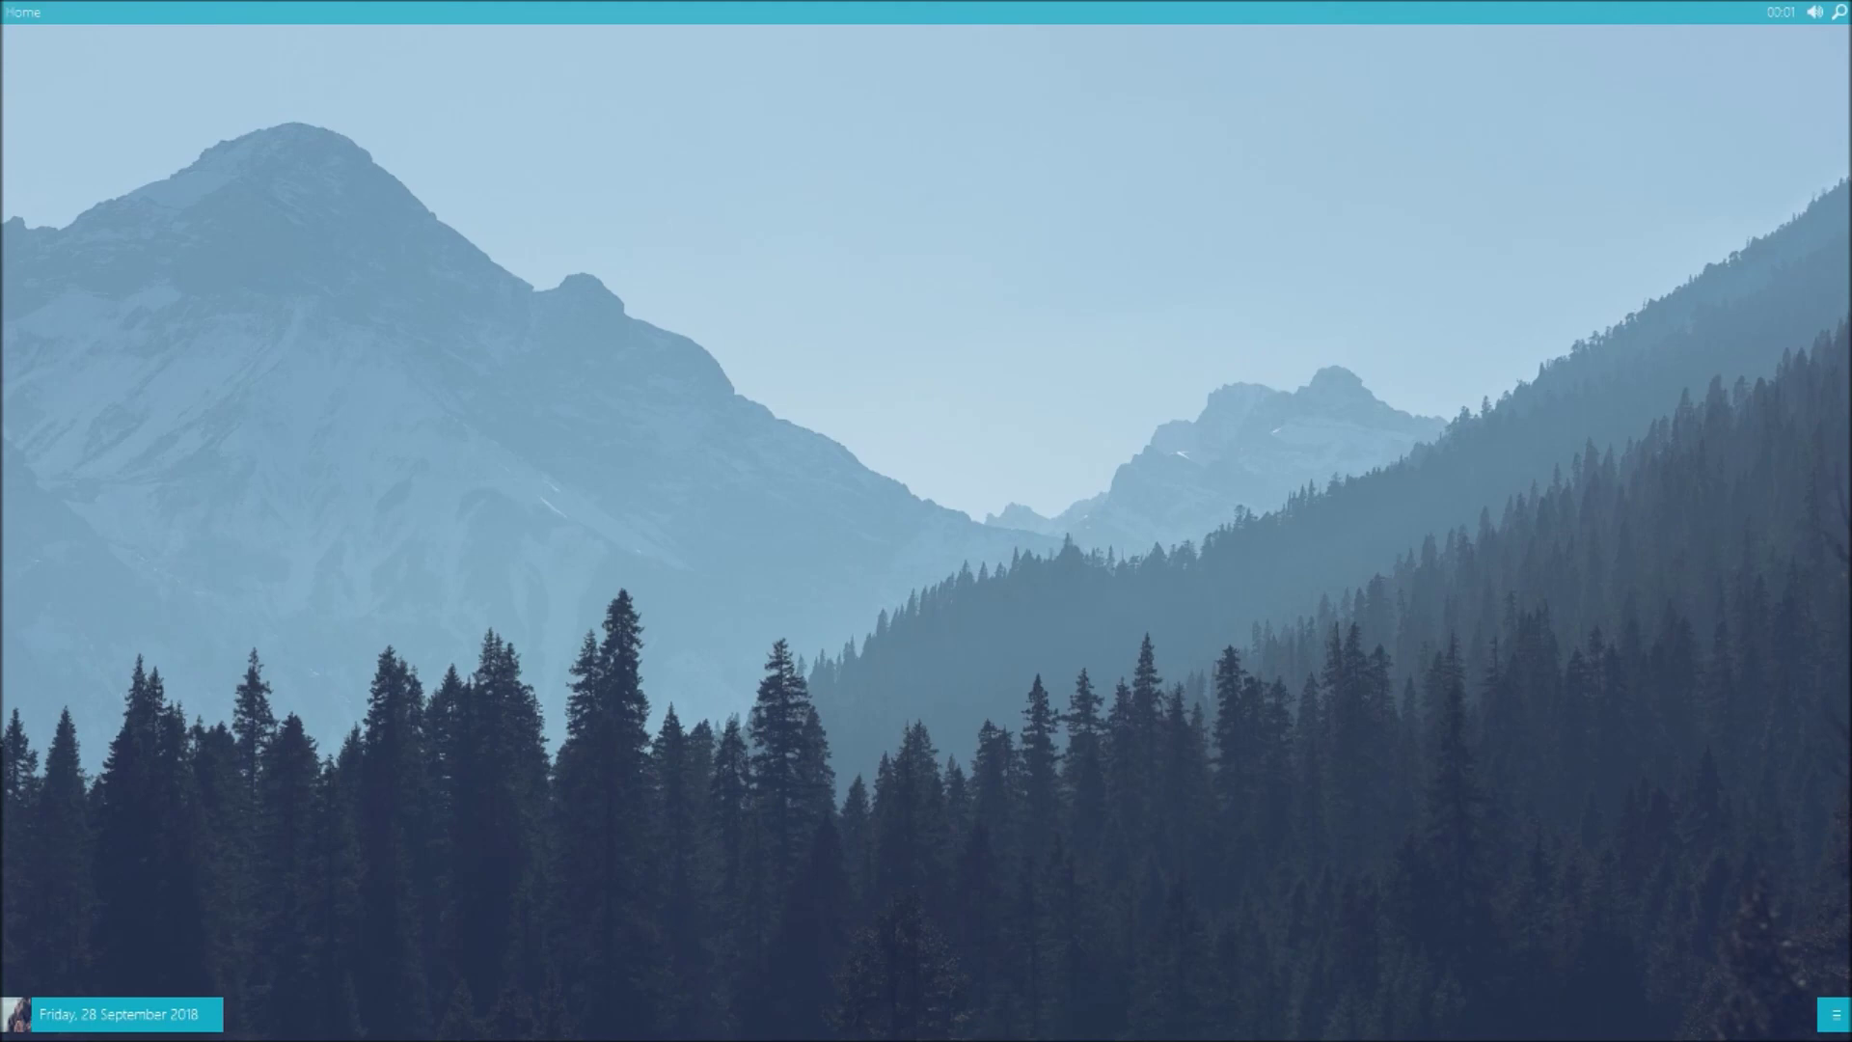
Open the Assist search from the desktop and close its window
{"action": "left_click", "coordinate": [1840, 13]}
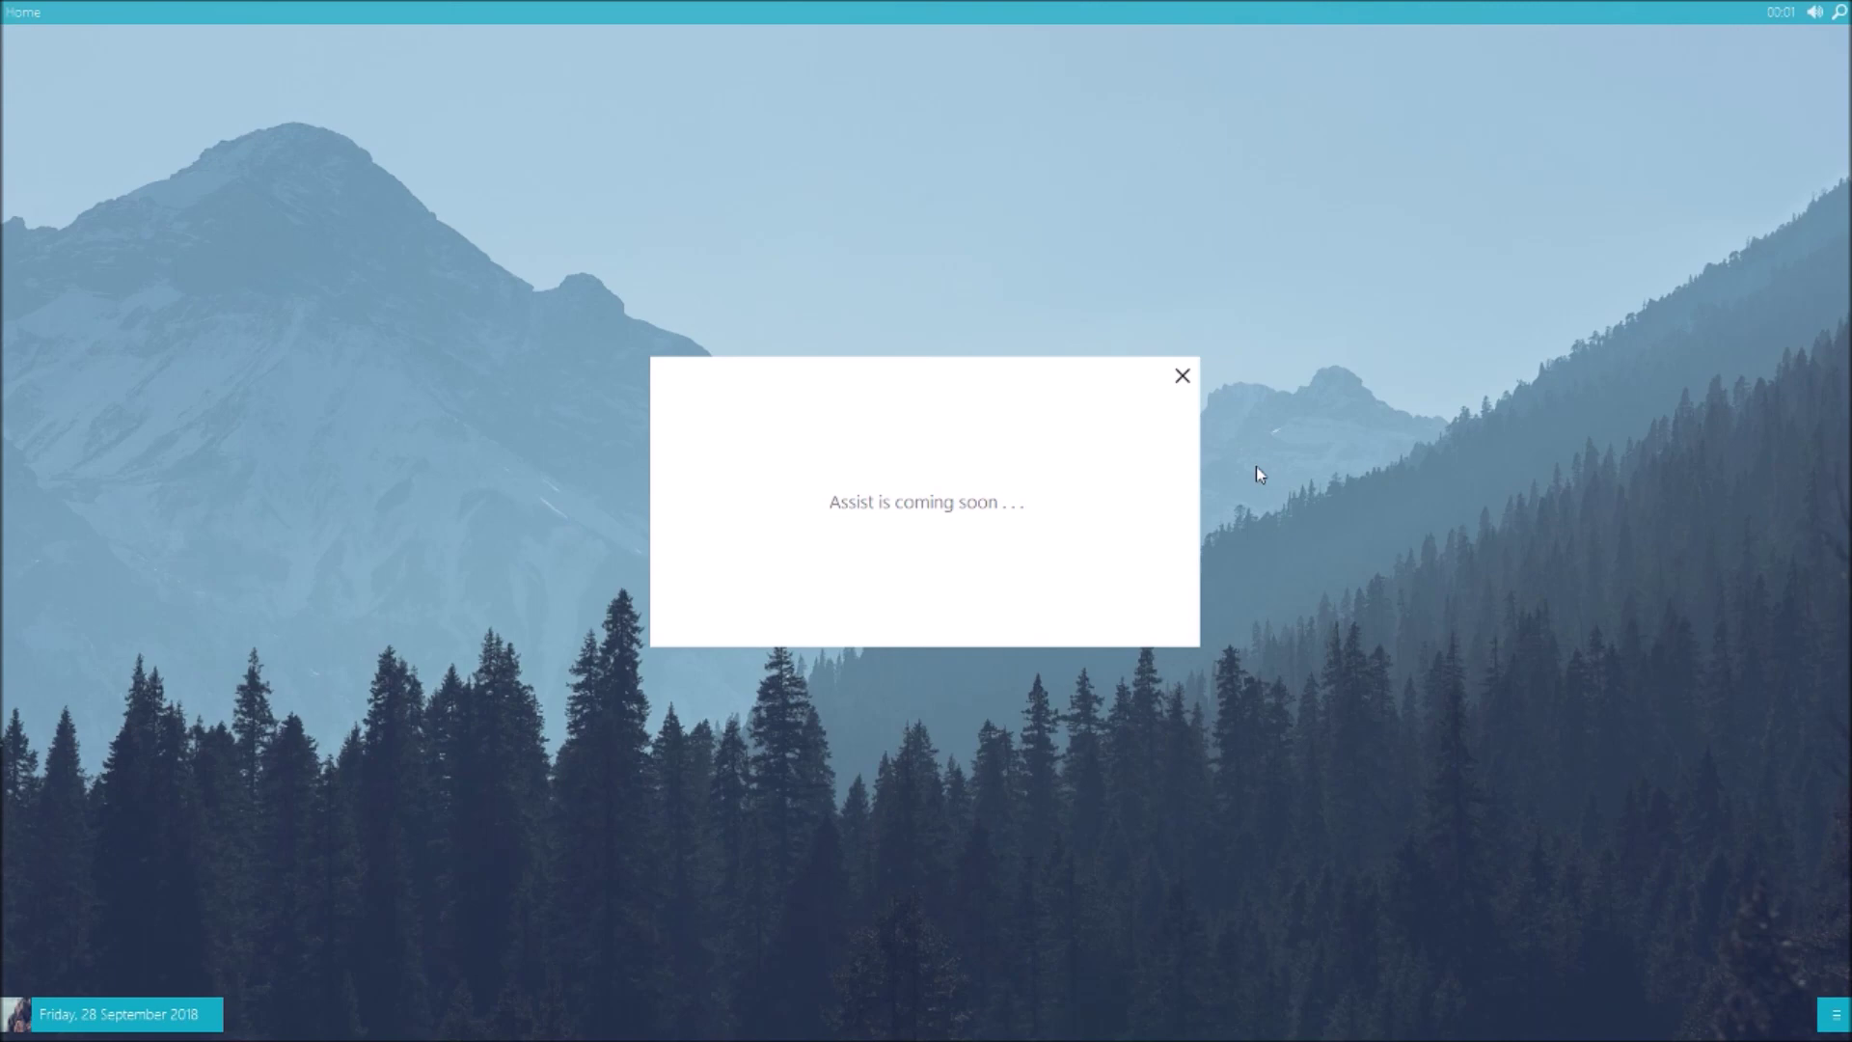
{"action": "left_click", "coordinate": [1183, 375]}
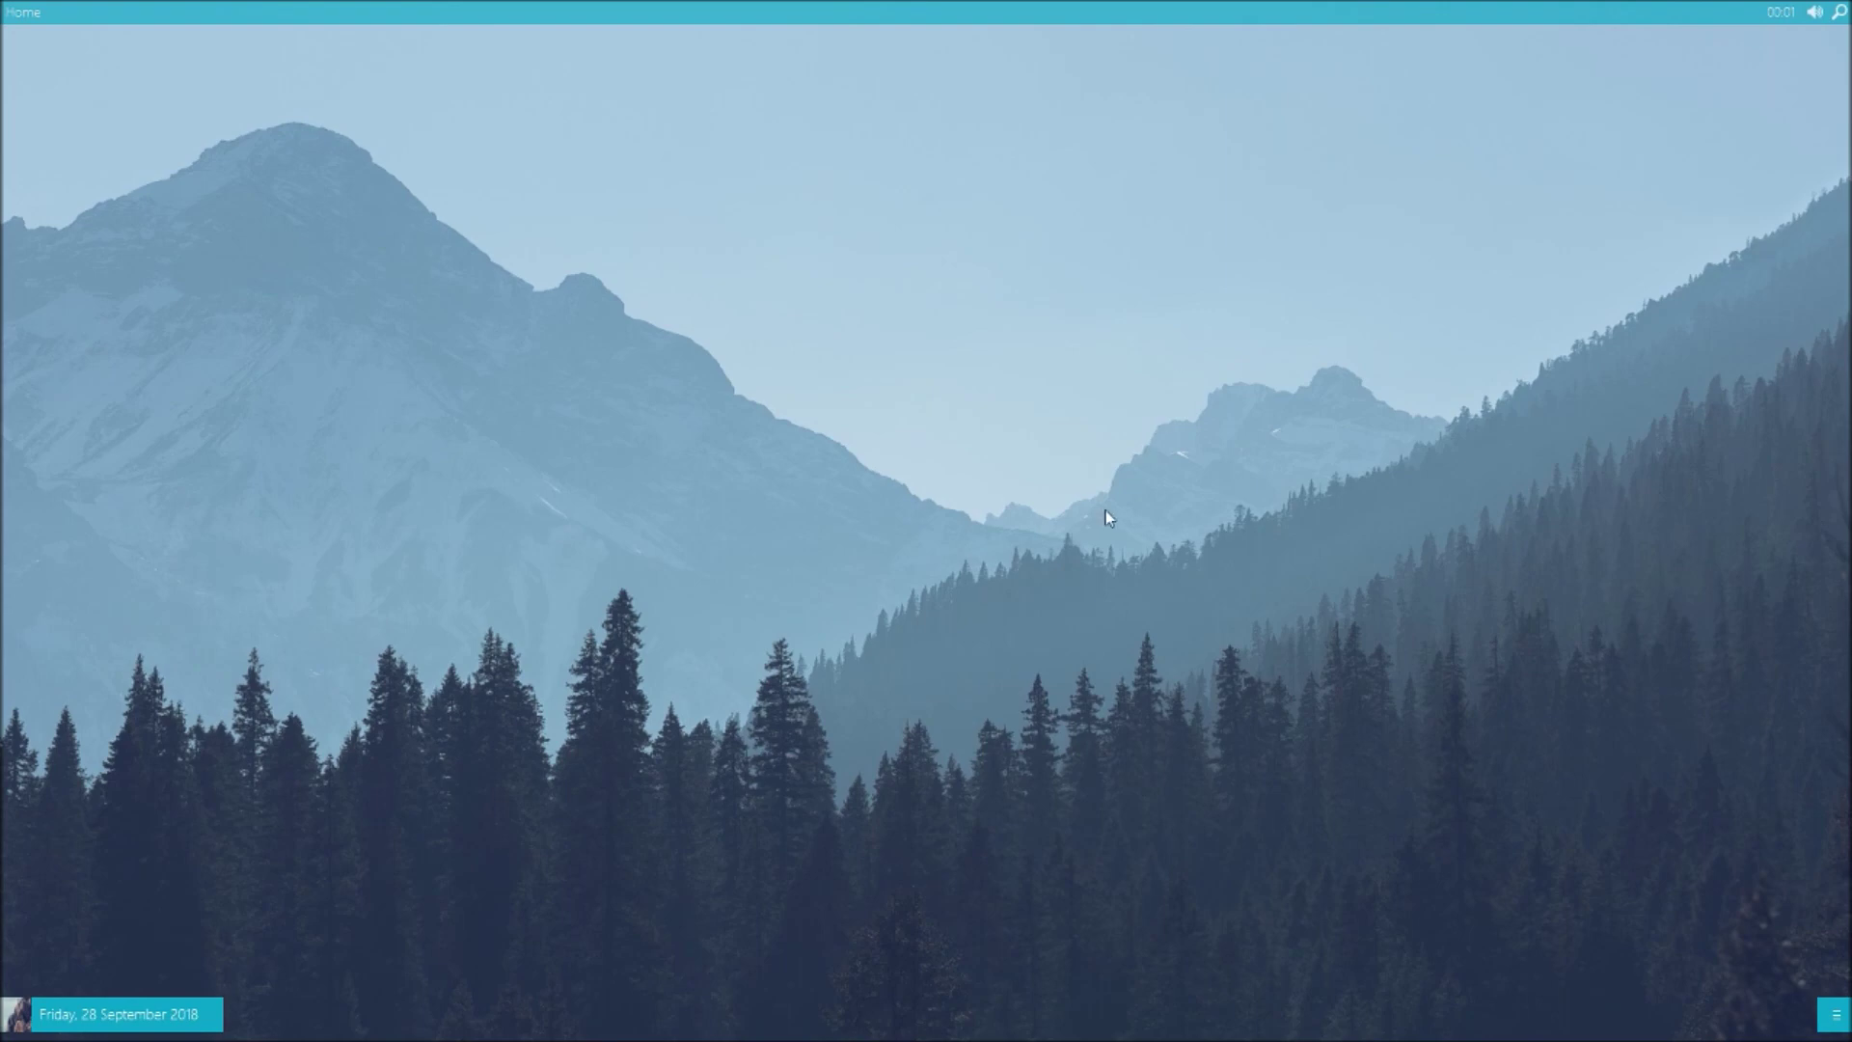
{"action": "left_click", "coordinate": [19, 1013]}
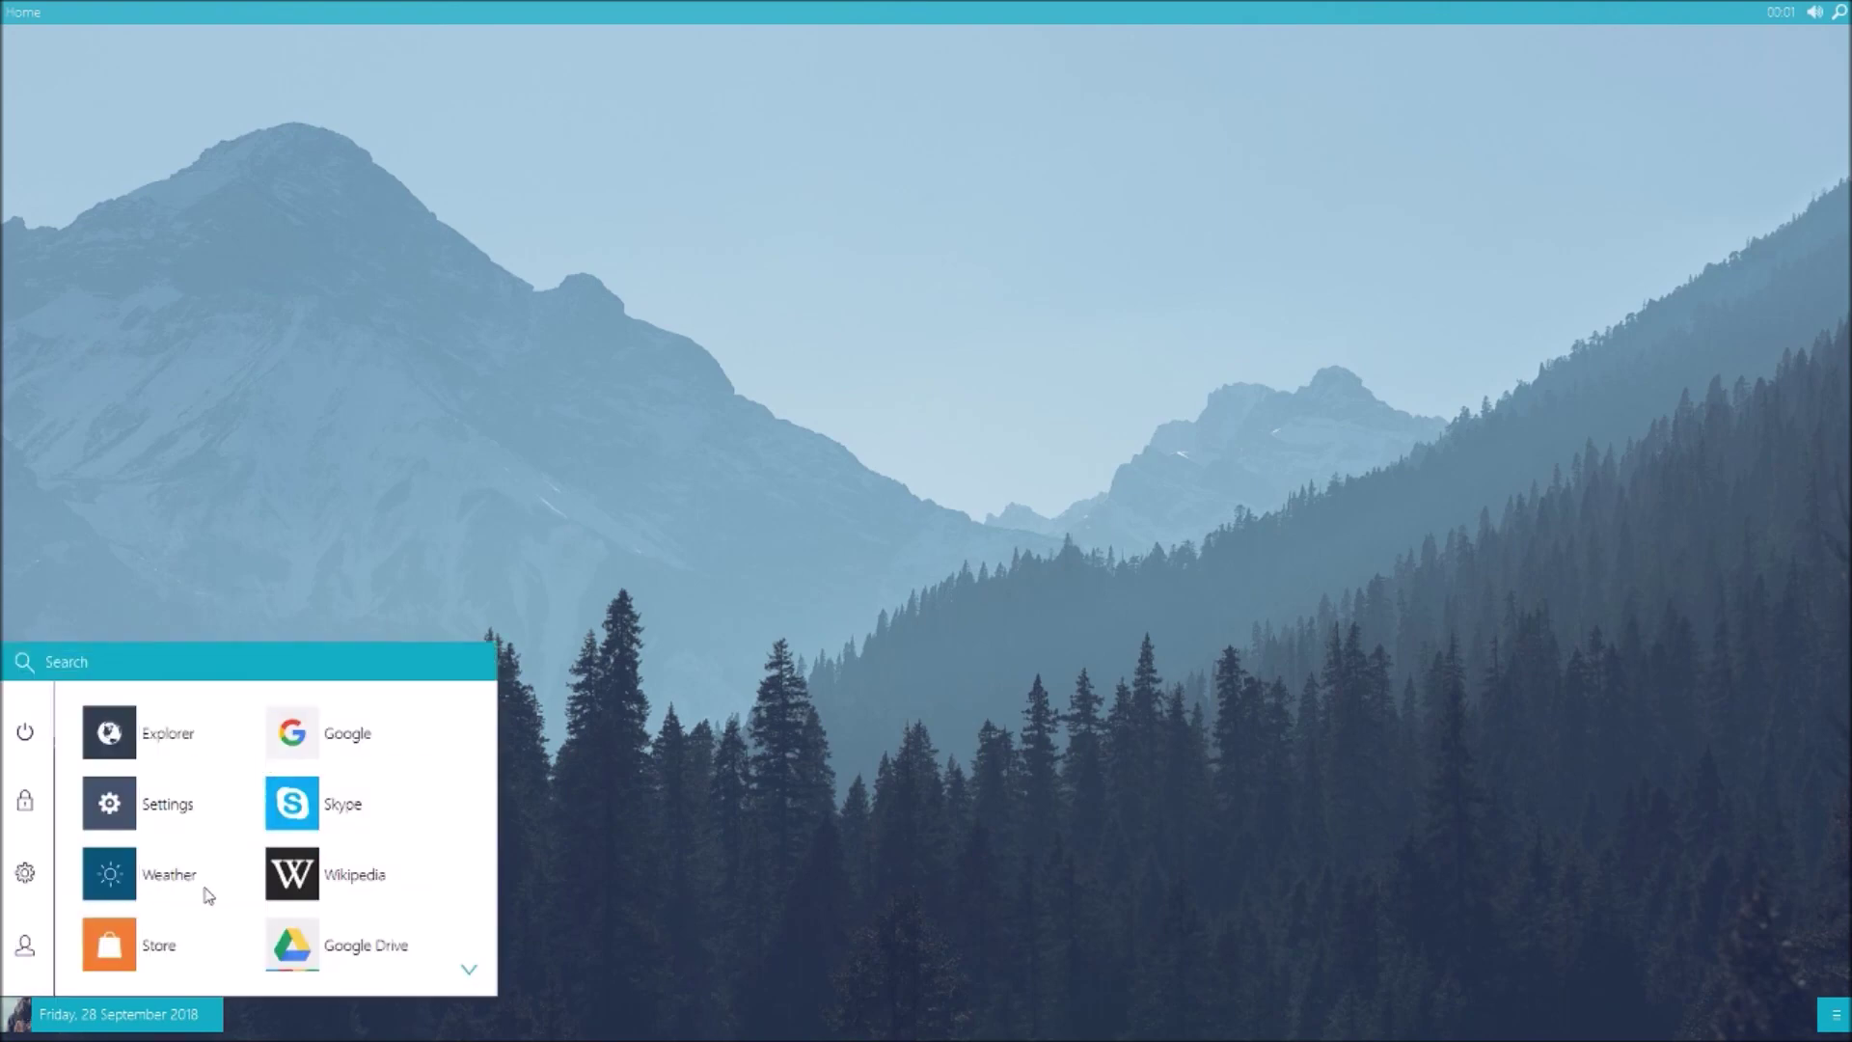
{"action": "left_click", "coordinate": [563, 673]}
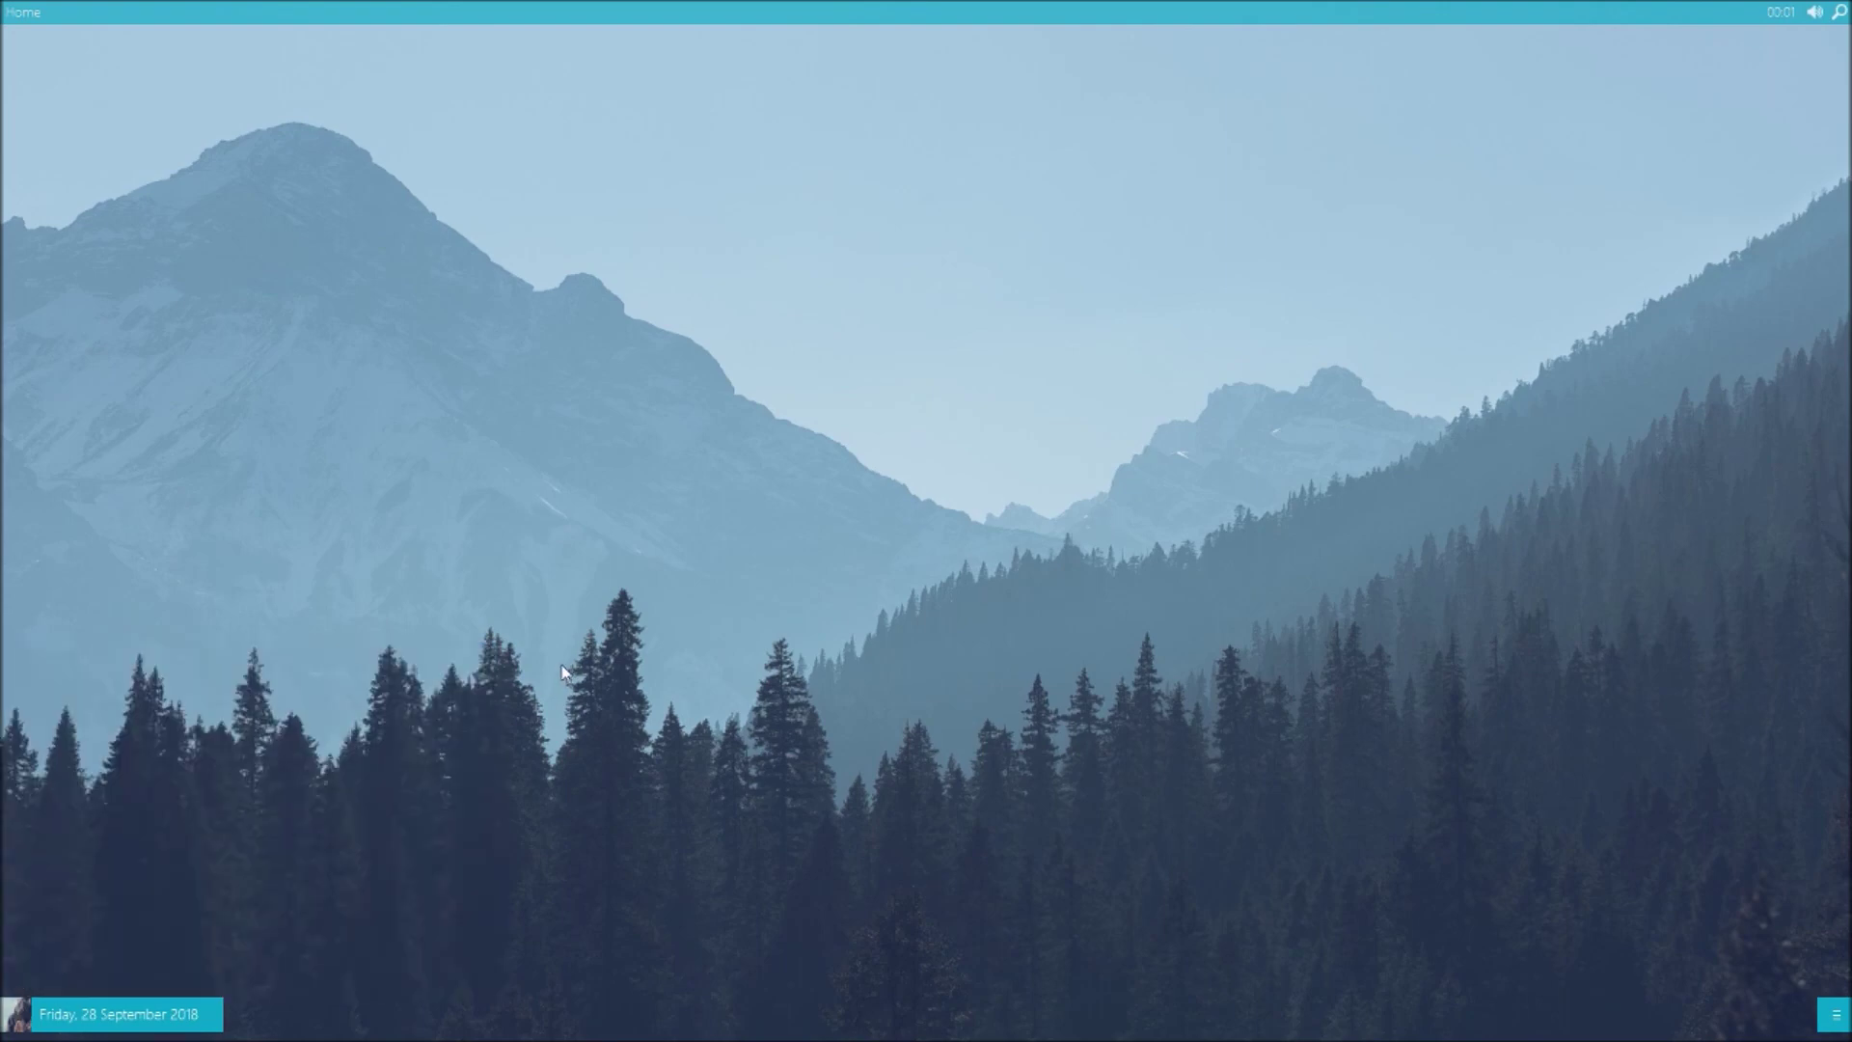
{"action": "left_click", "coordinate": [1836, 1015]}
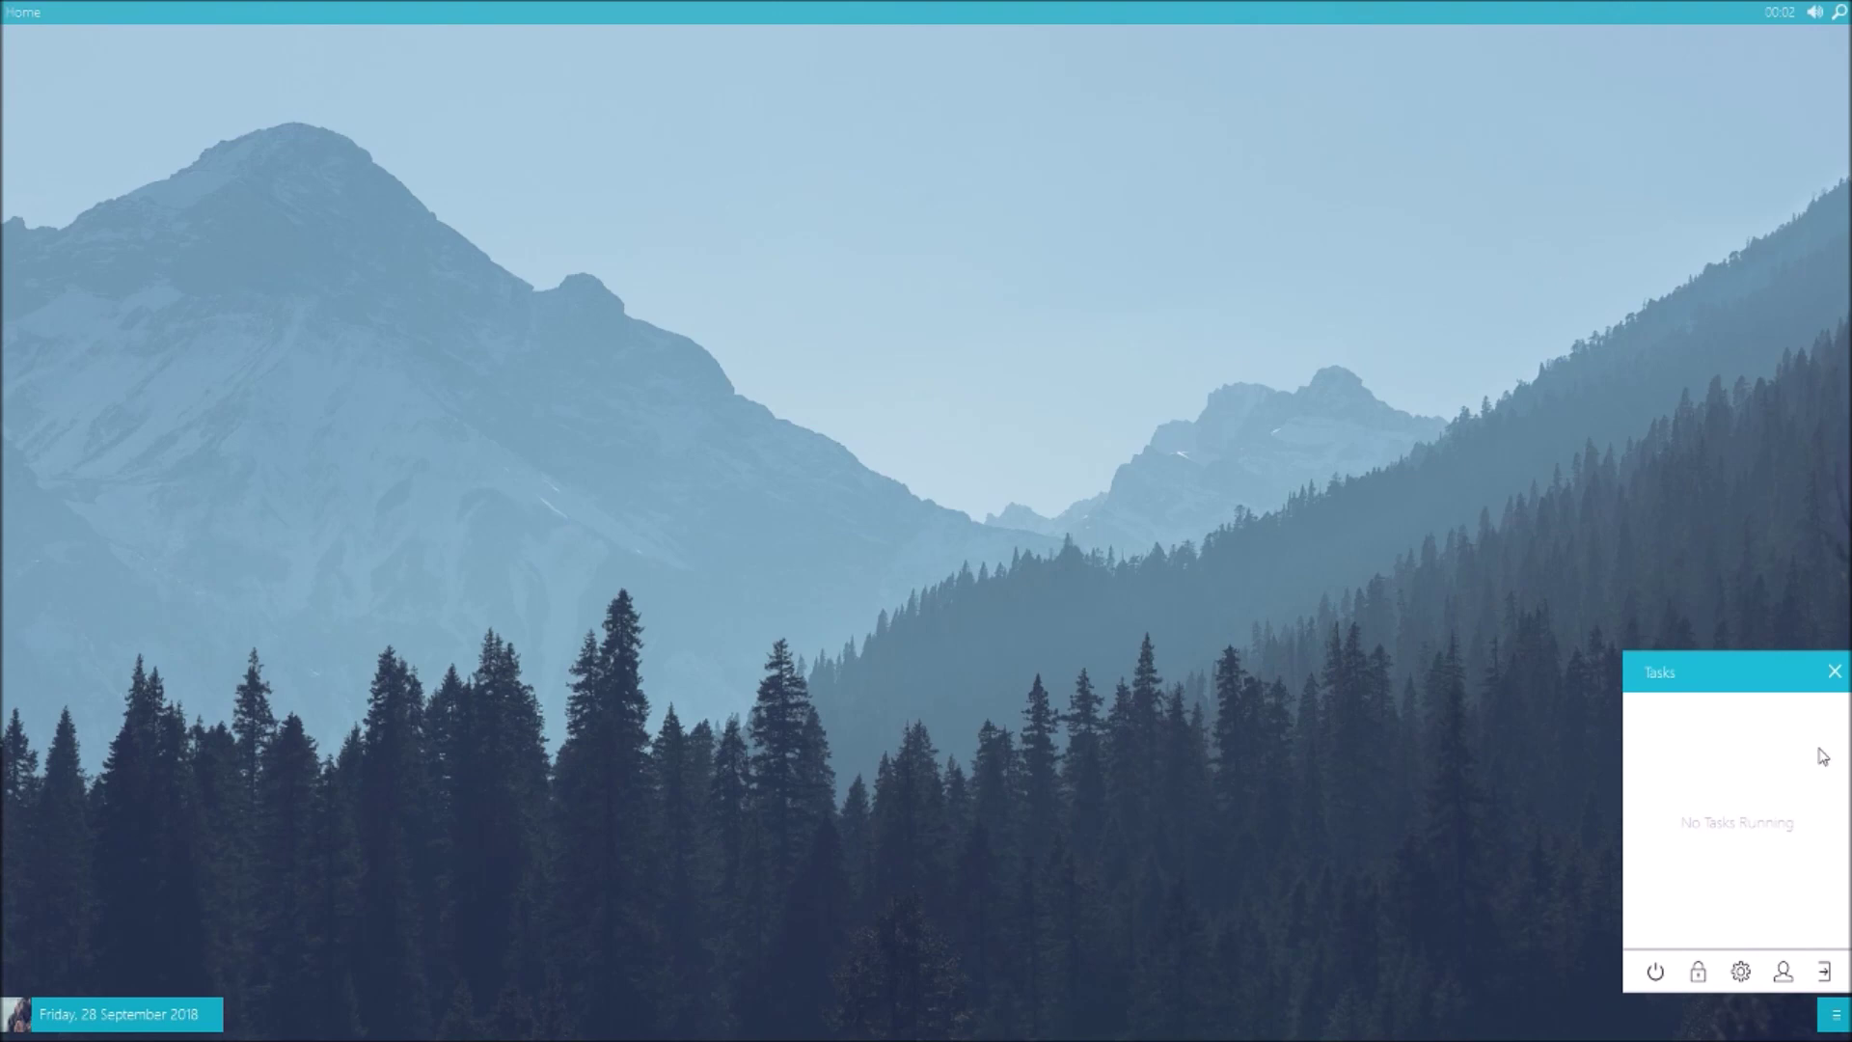
{"action": "left_click", "coordinate": [1833, 678]}
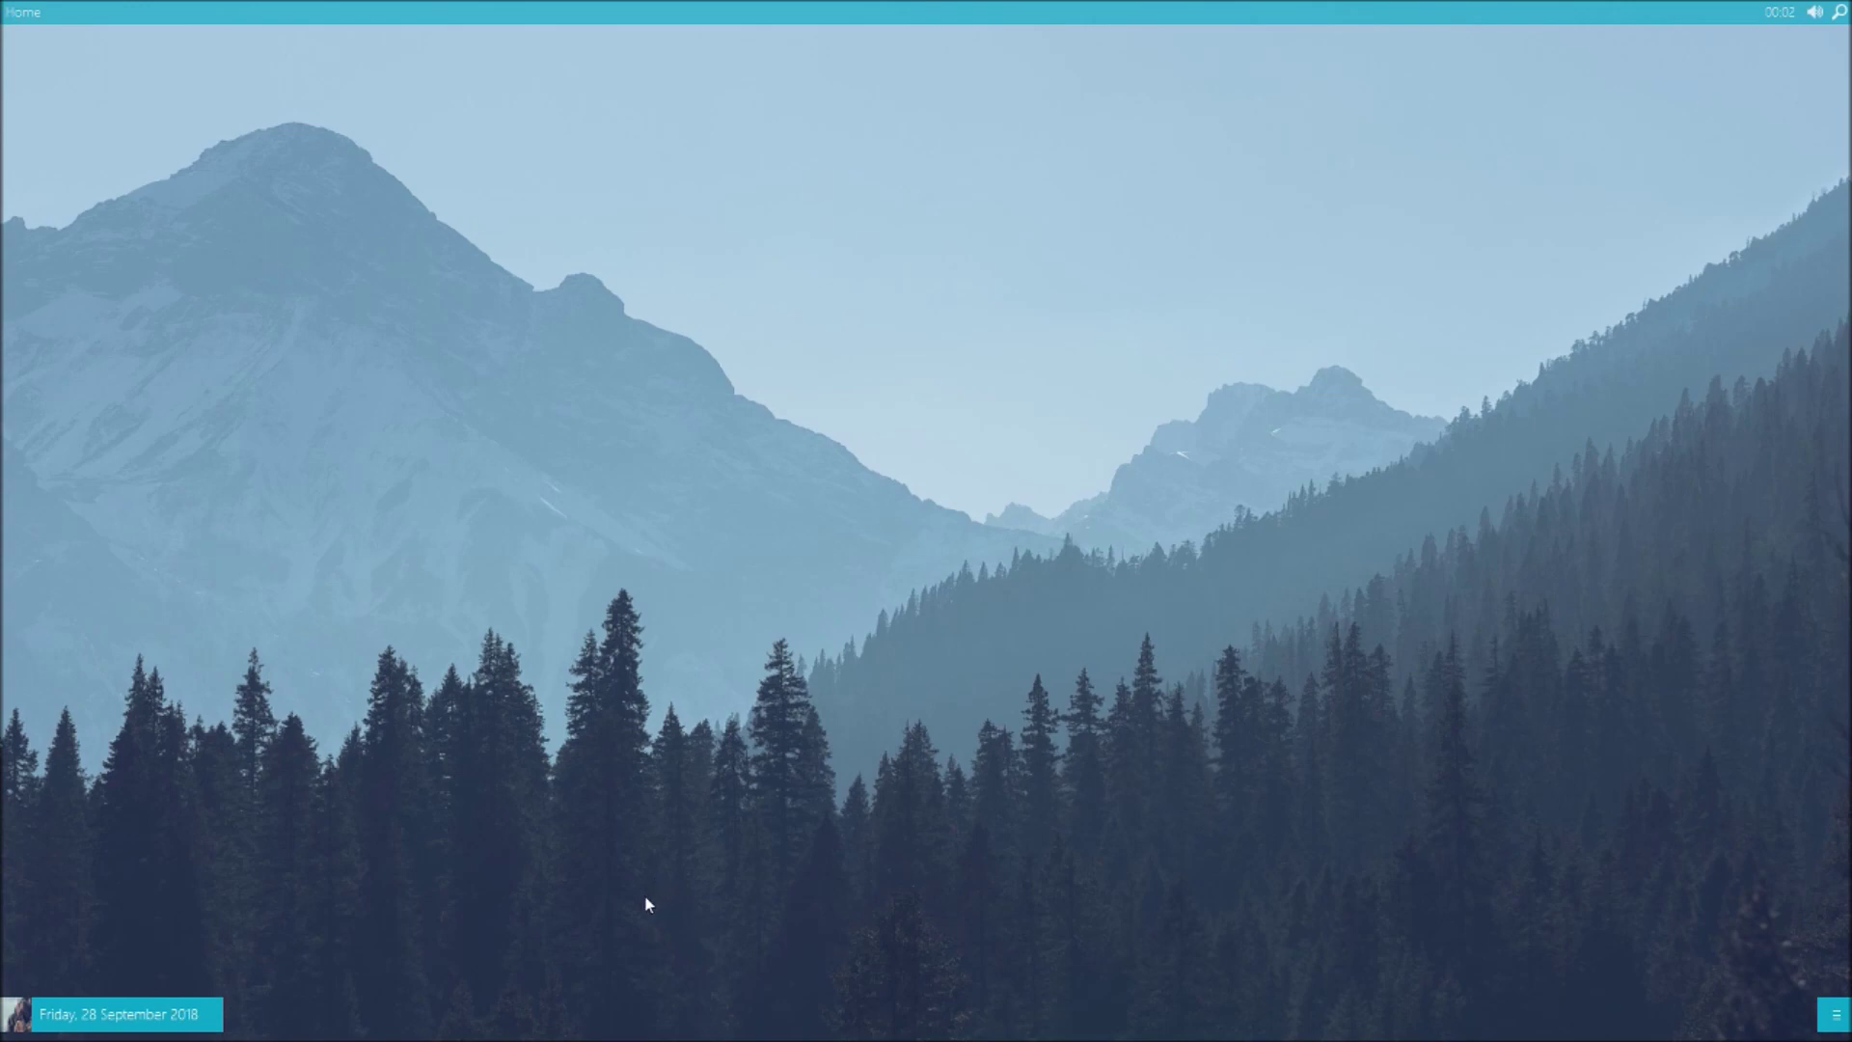
Shut down Ander using the power option in the task list
{"action": "left_click", "coordinate": [1833, 1023]}
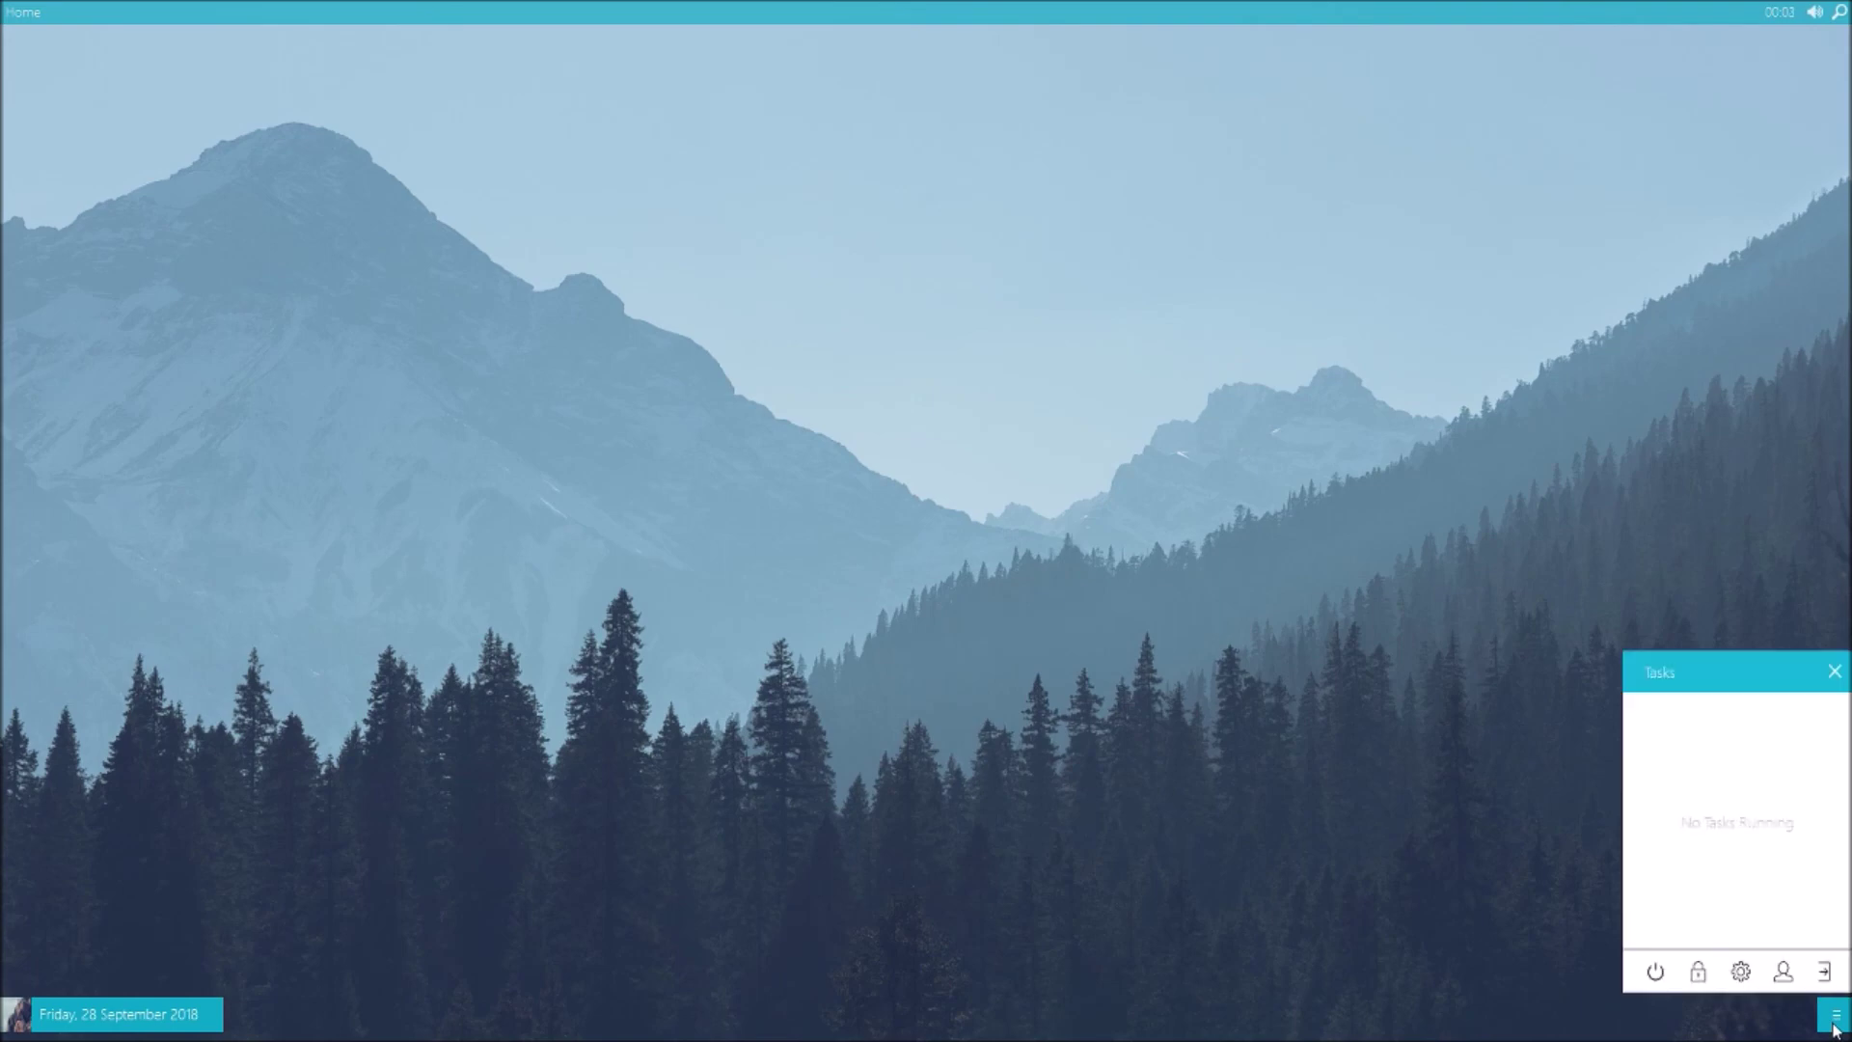
{"action": "left_click", "coordinate": [1657, 972]}
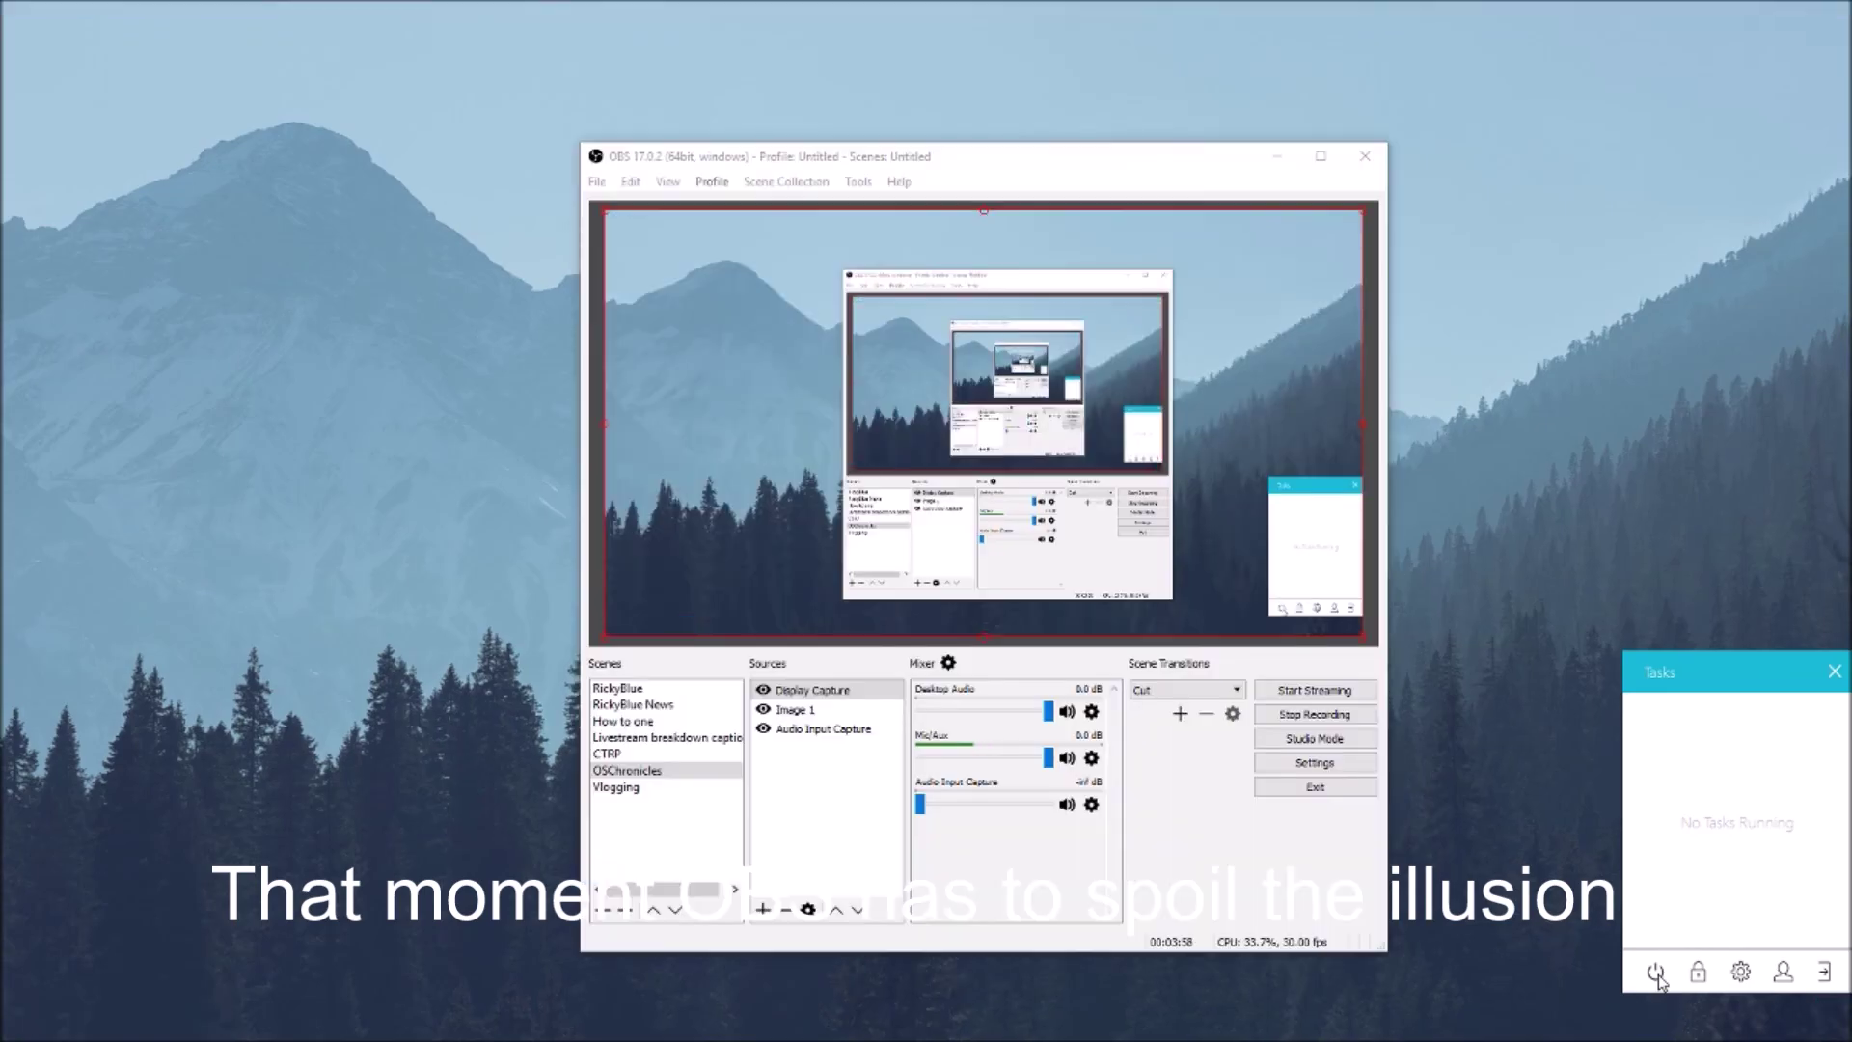